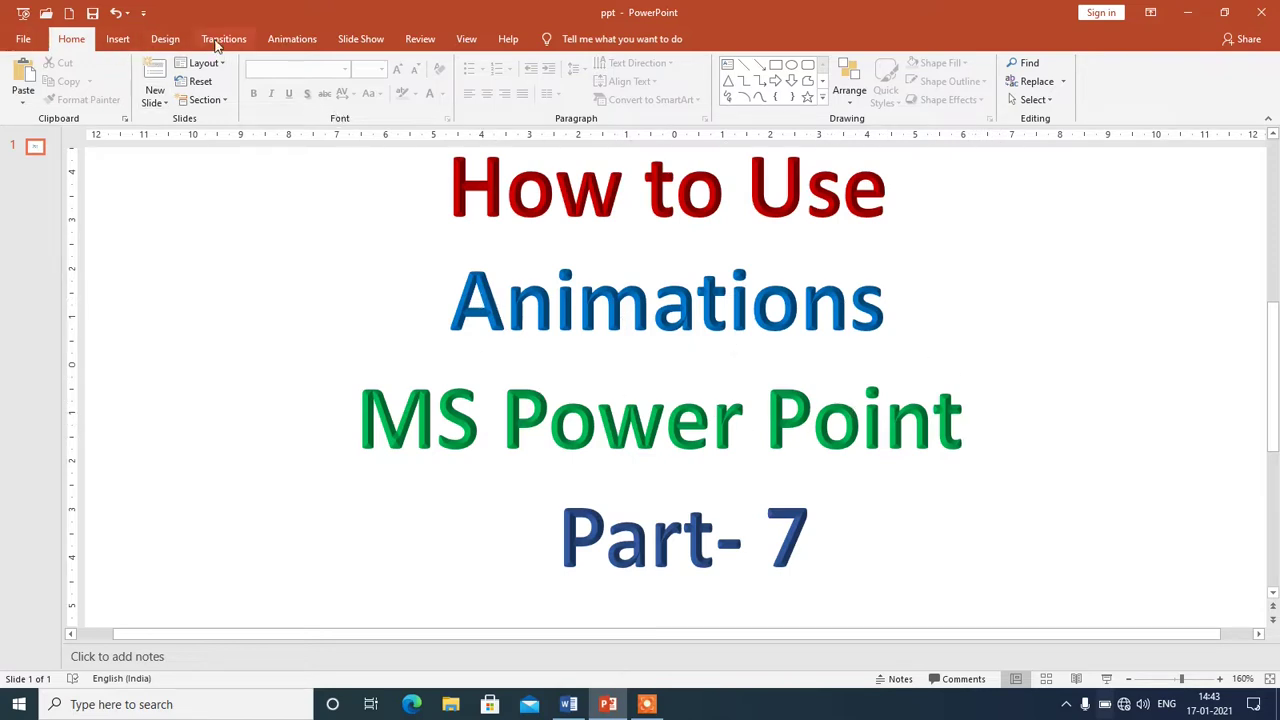
# - Look through the Insert, Design, Transitions and Animations ribbon tabs
pyautogui.click(118, 38)
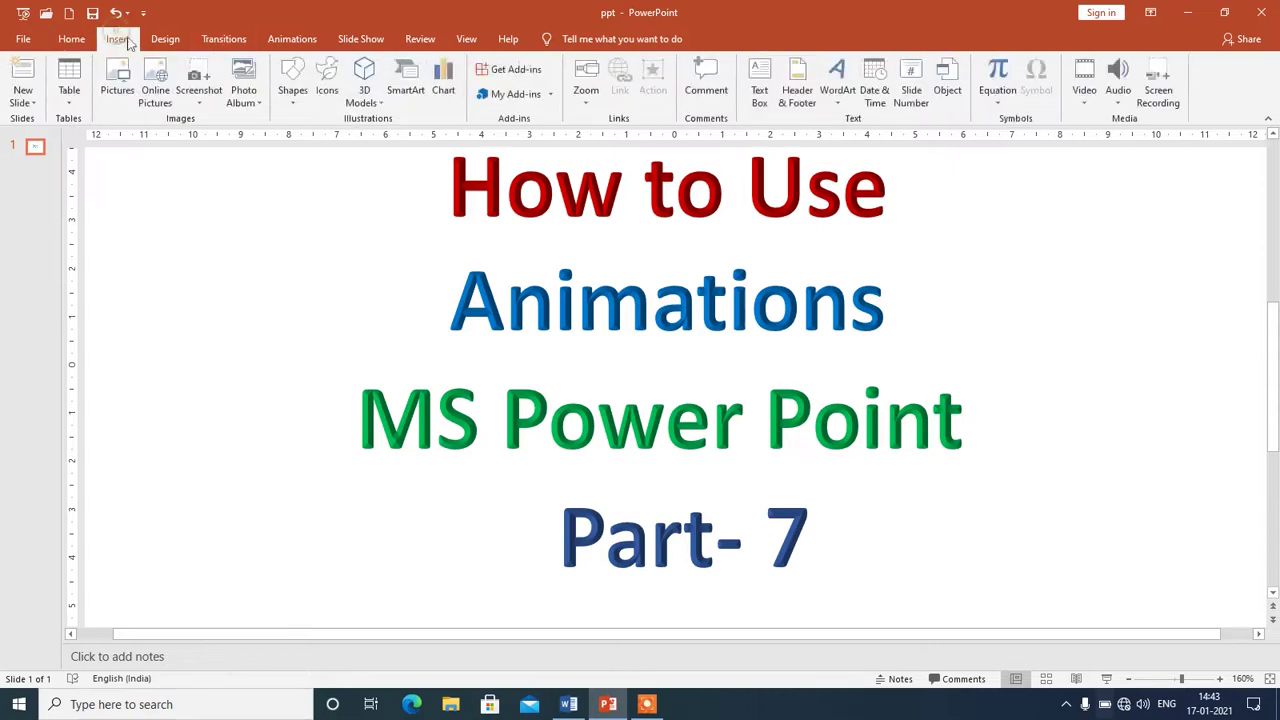
pyautogui.click(168, 39)
pyautogui.click(219, 41)
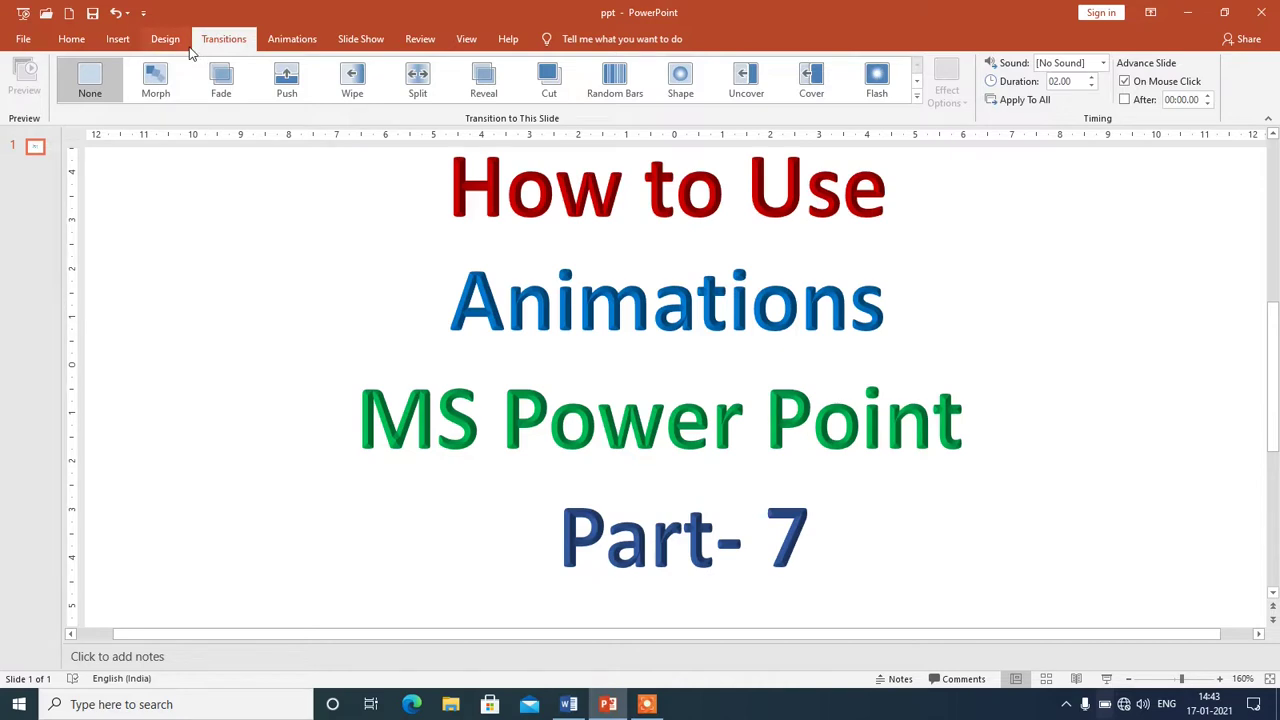
pyautogui.click(294, 41)
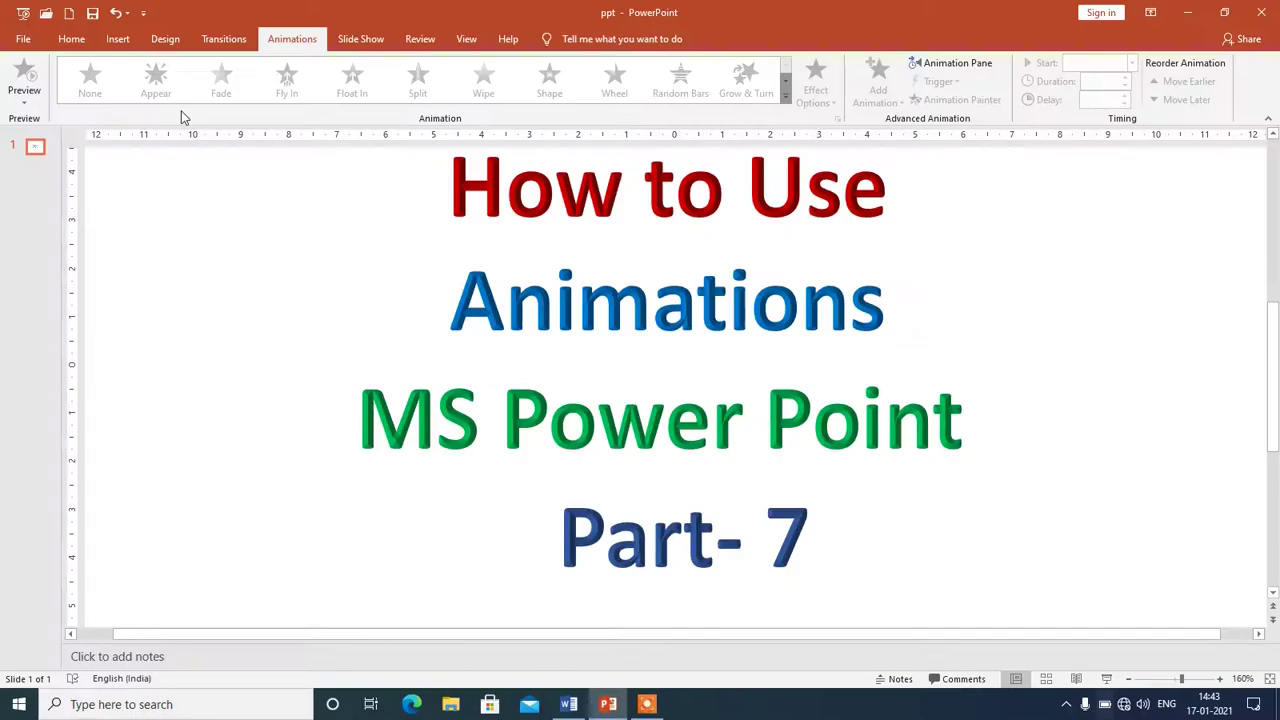
# - Open the File backstage Info page for the 'ppt' presentation
pyautogui.moveTo(648, 708)
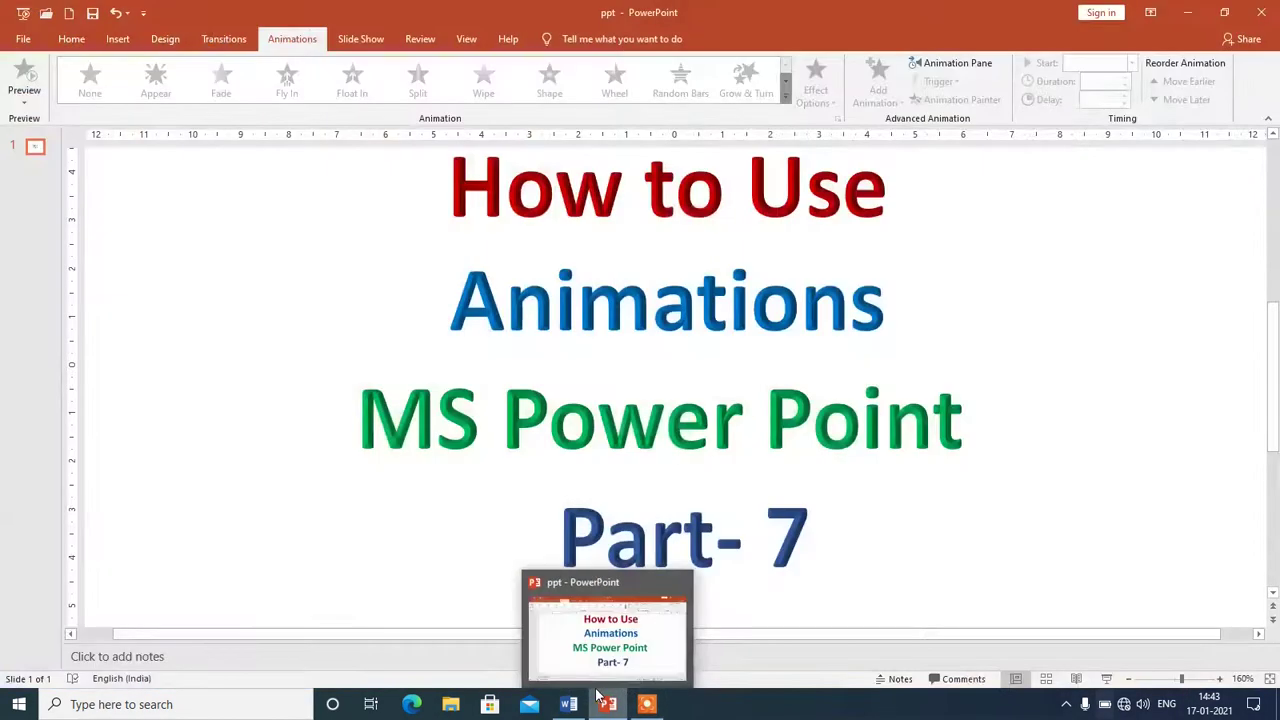
pyautogui.moveTo(590, 700)
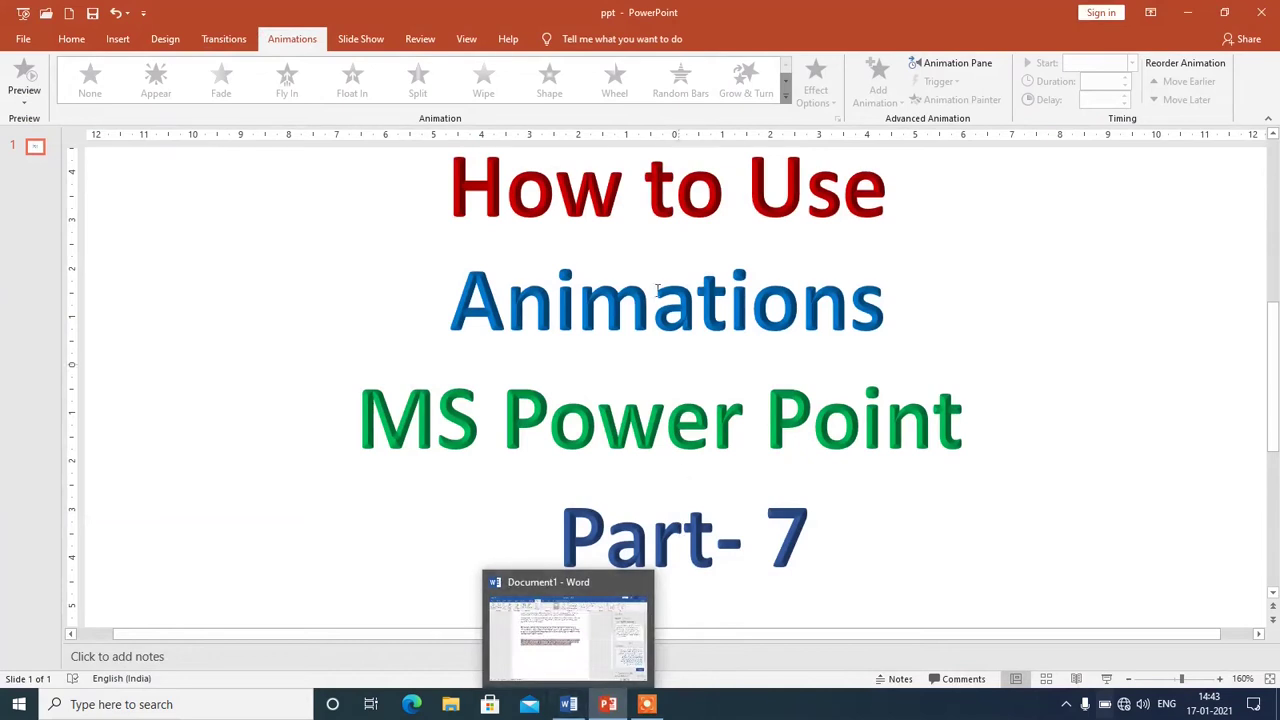
pyautogui.click(23, 39)
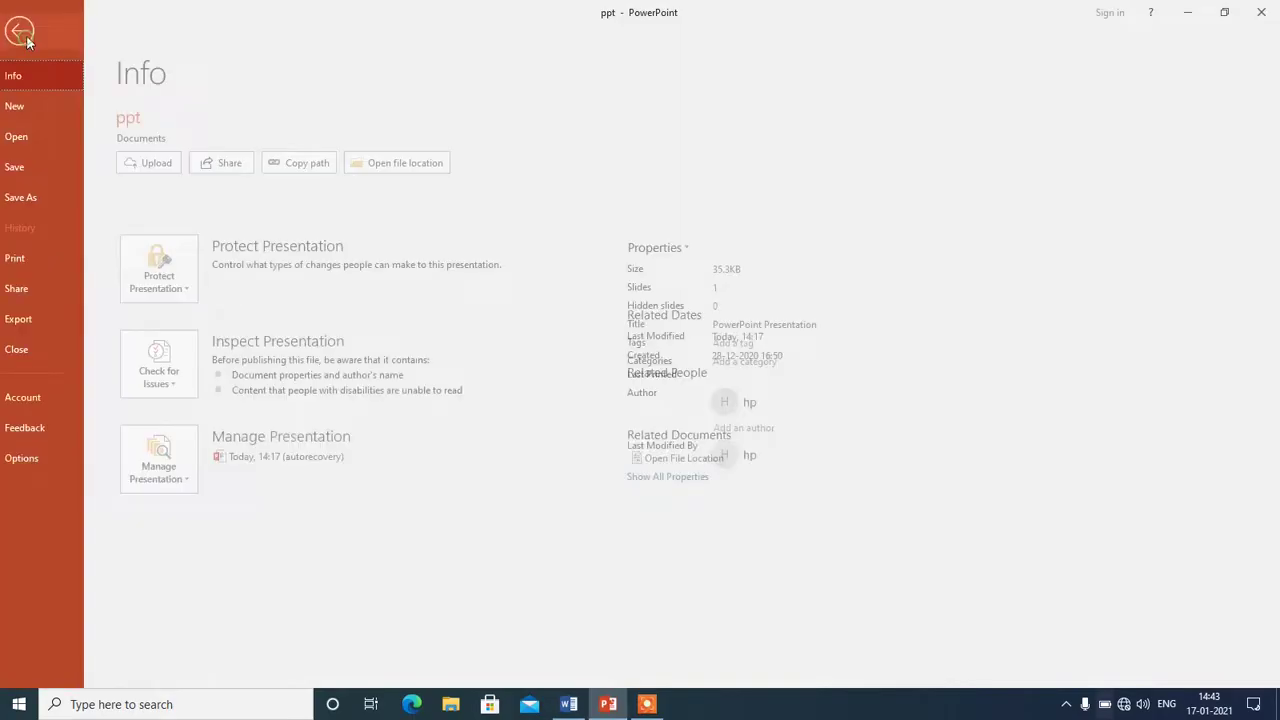
# - Open 'excel net ppt 1' from Recent and show slide 2, 'What Is A Computer?', at 112% zoom
pyautogui.click(37, 110)
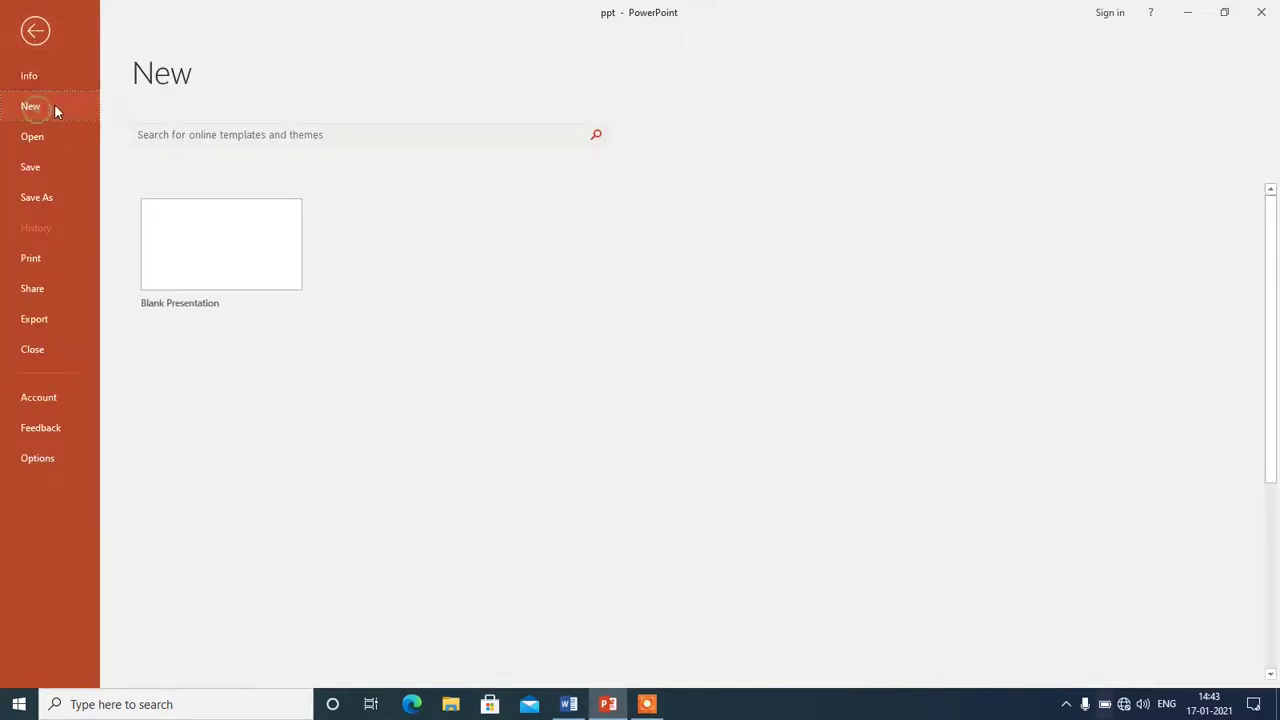
pyautogui.click(41, 136)
pyautogui.click(505, 222)
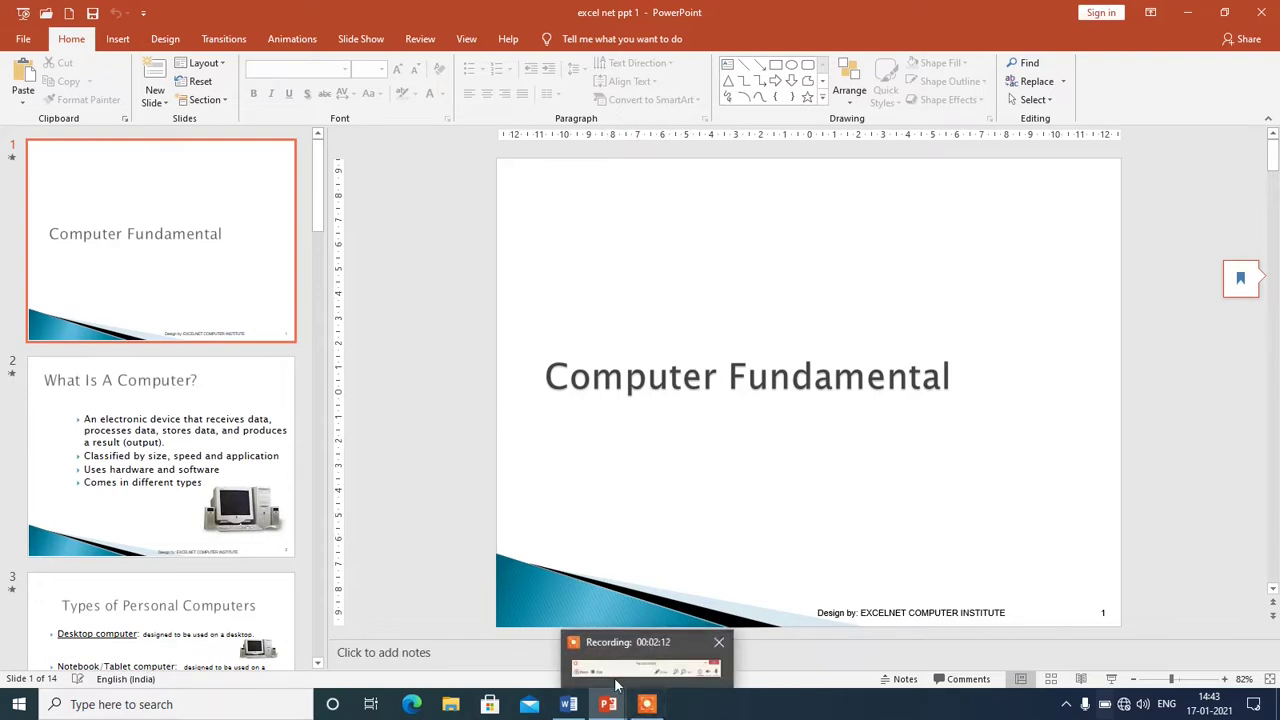
pyautogui.click(189, 404)
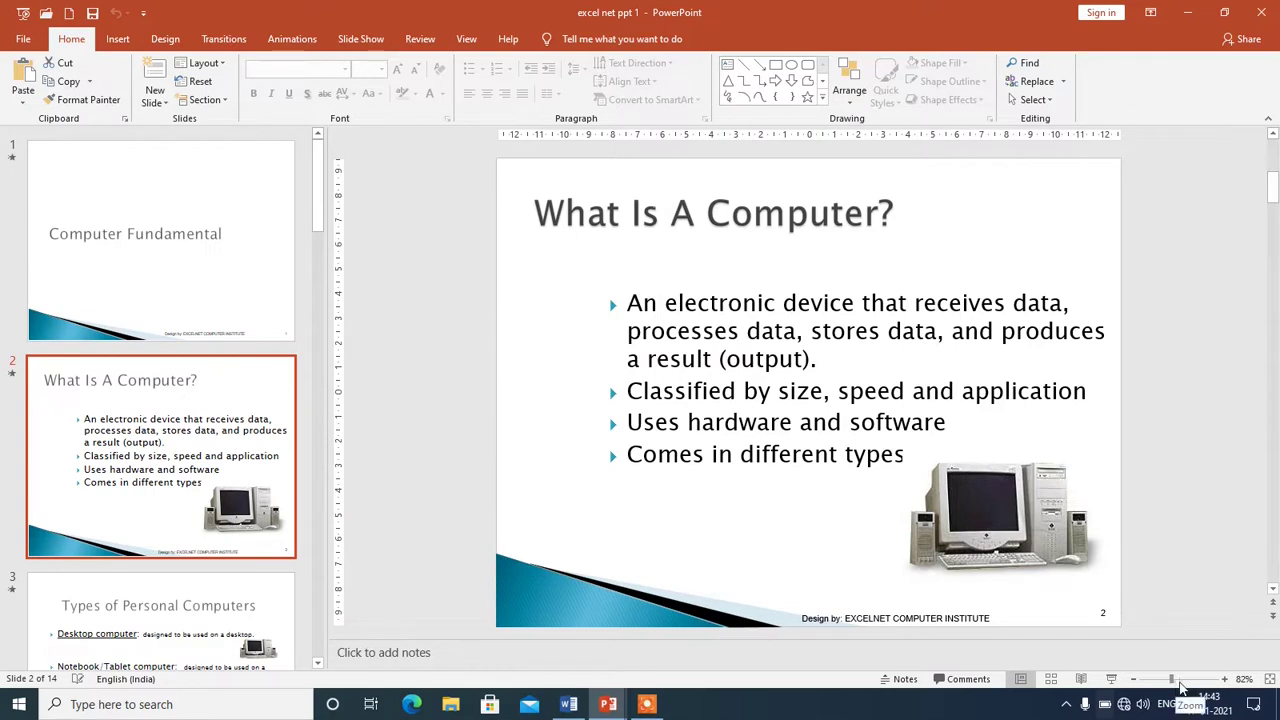
pyautogui.moveTo(1171, 680); pyautogui.dragTo(1180, 683)
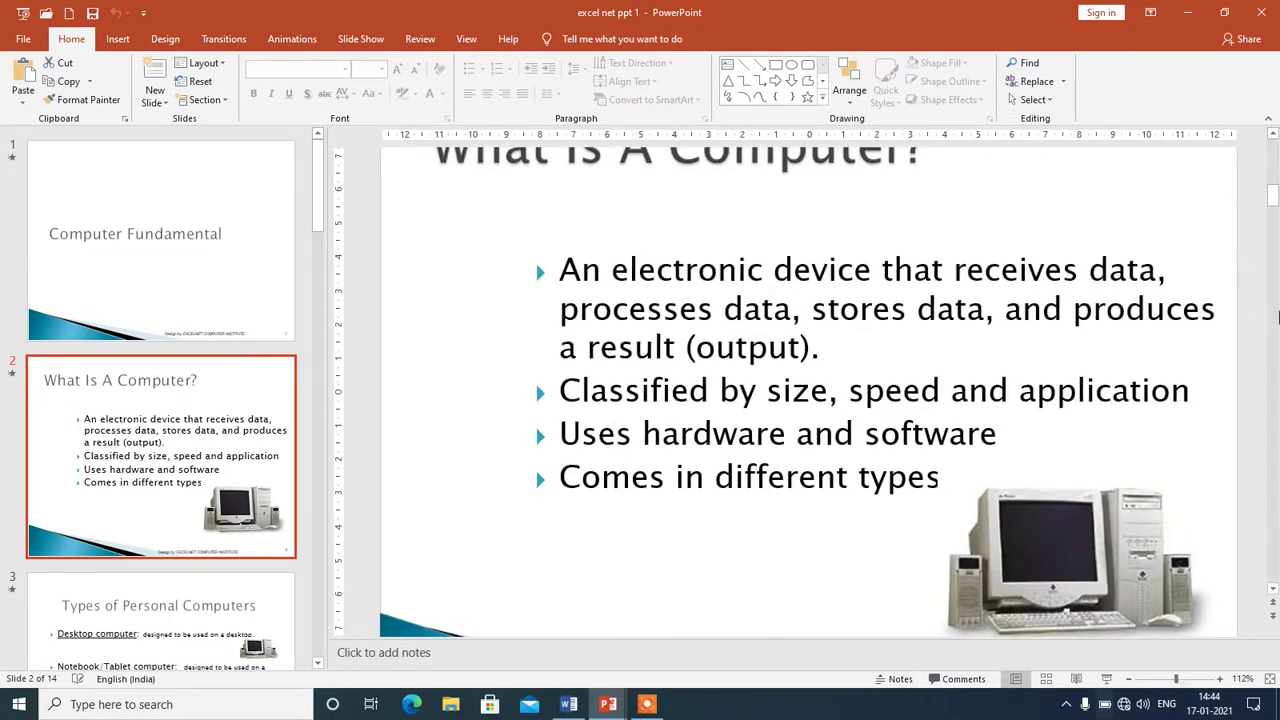
pyautogui.scroll(3, 1272, 134)
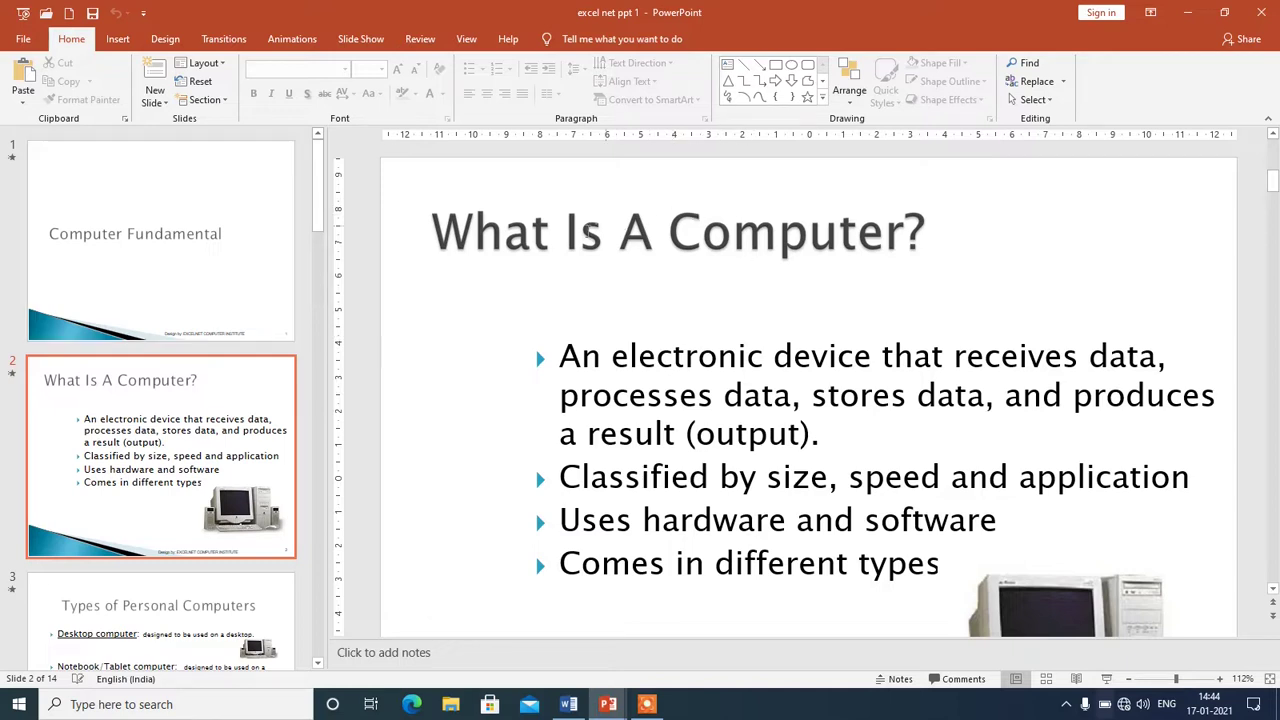
# - Select the slide 2 title and all bullet text, then clear the selection
pyautogui.click(471, 224)
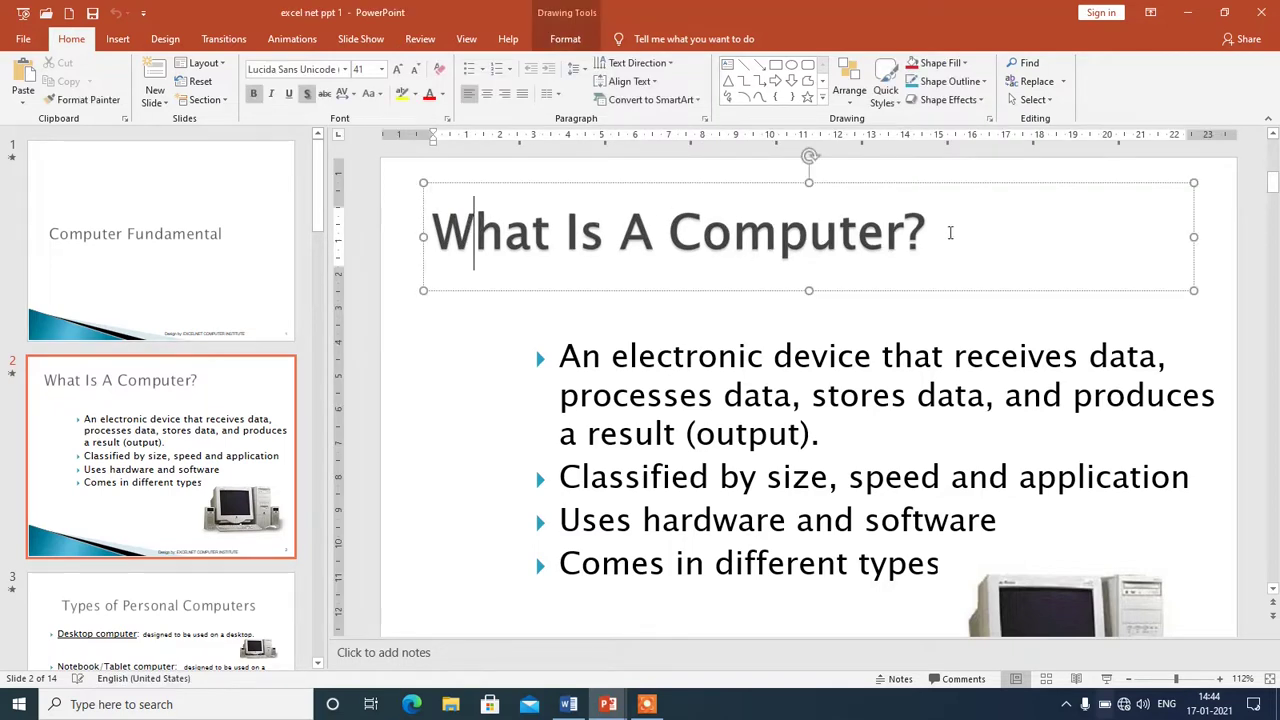
pyautogui.moveTo(950, 232); pyautogui.dragTo(404, 209)
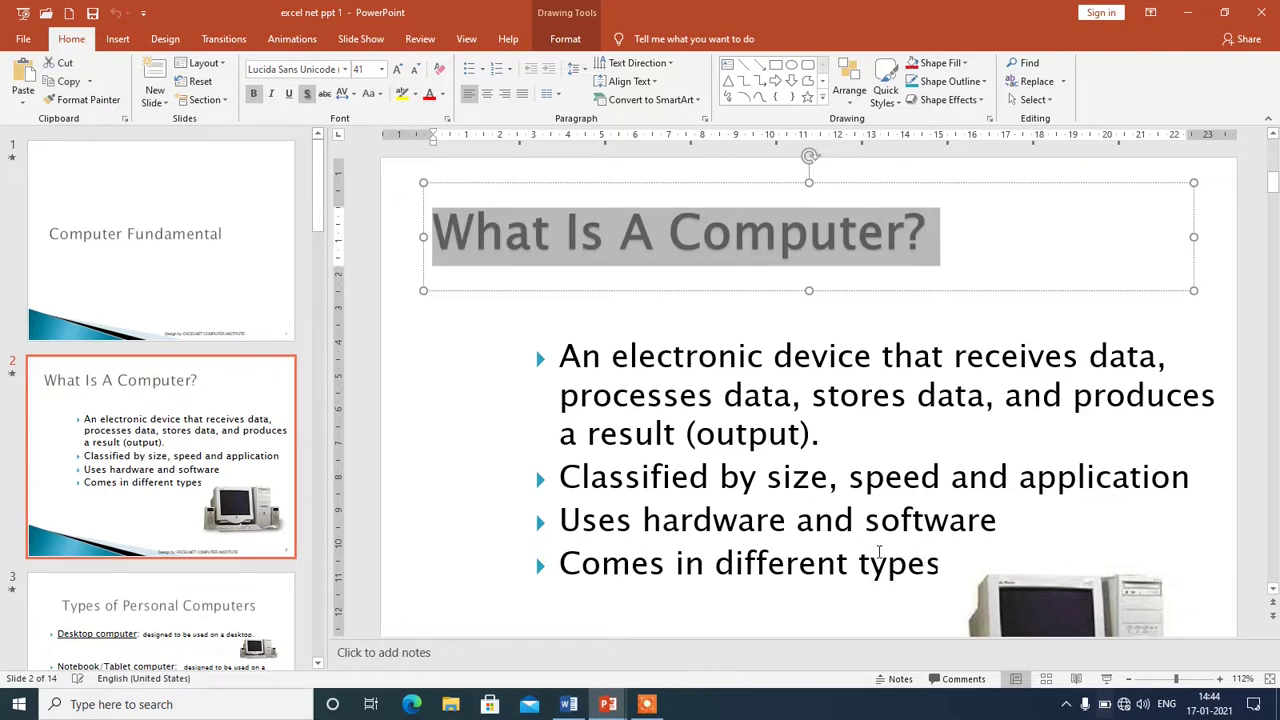
pyautogui.click(872, 560)
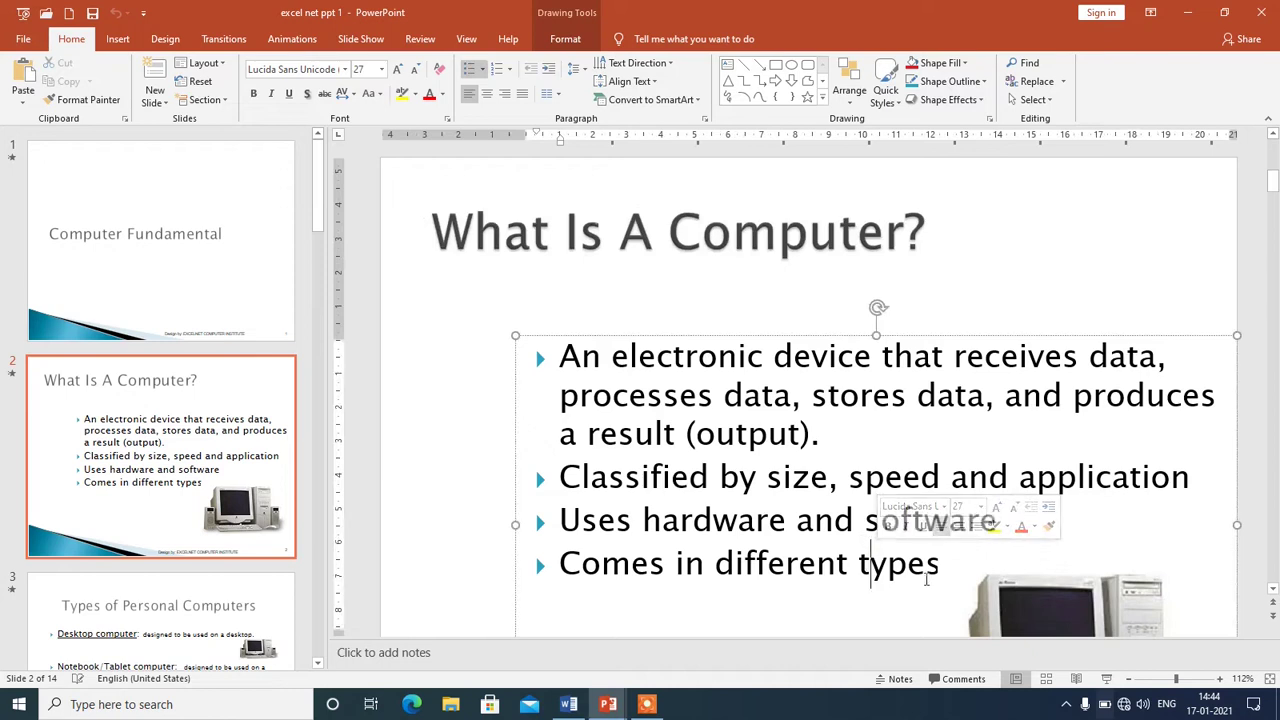
pyautogui.moveTo(938, 565)
pyautogui.mouseDown()
pyautogui.moveTo(566, 386)
pyautogui.moveTo(555, 340)
pyautogui.mouseUp()
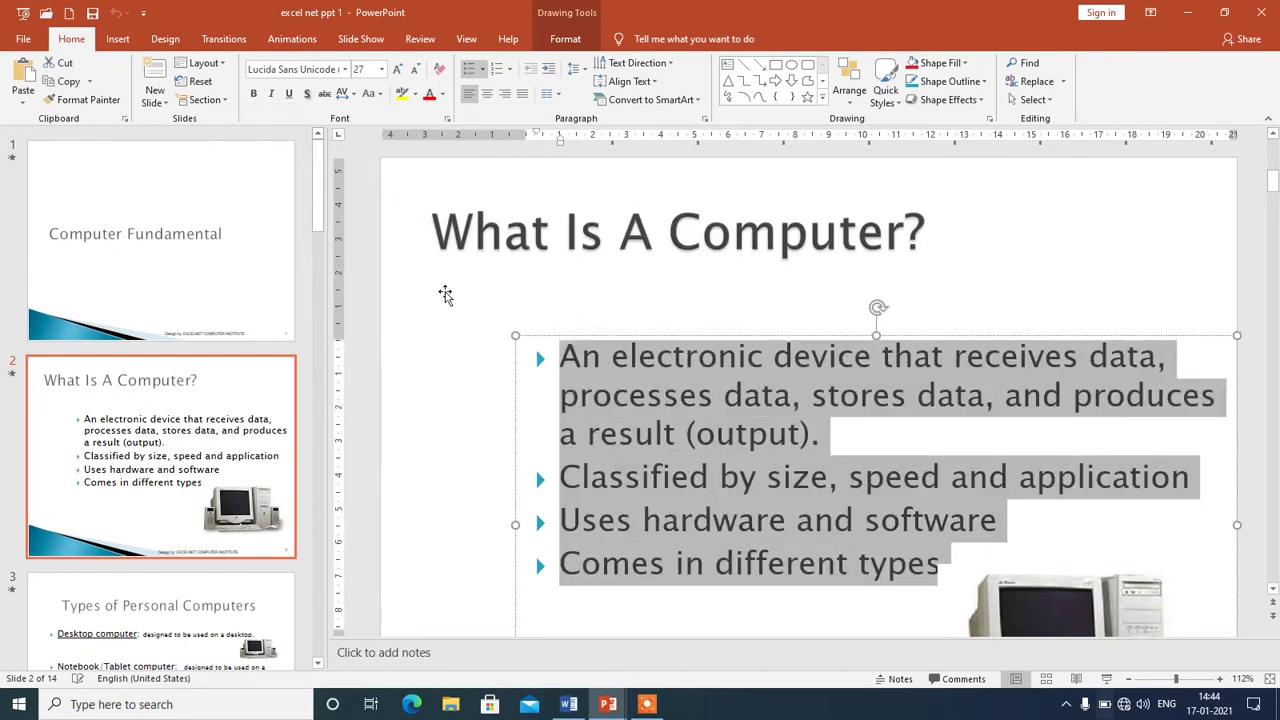
pyautogui.click(446, 297)
pyautogui.click(451, 349)
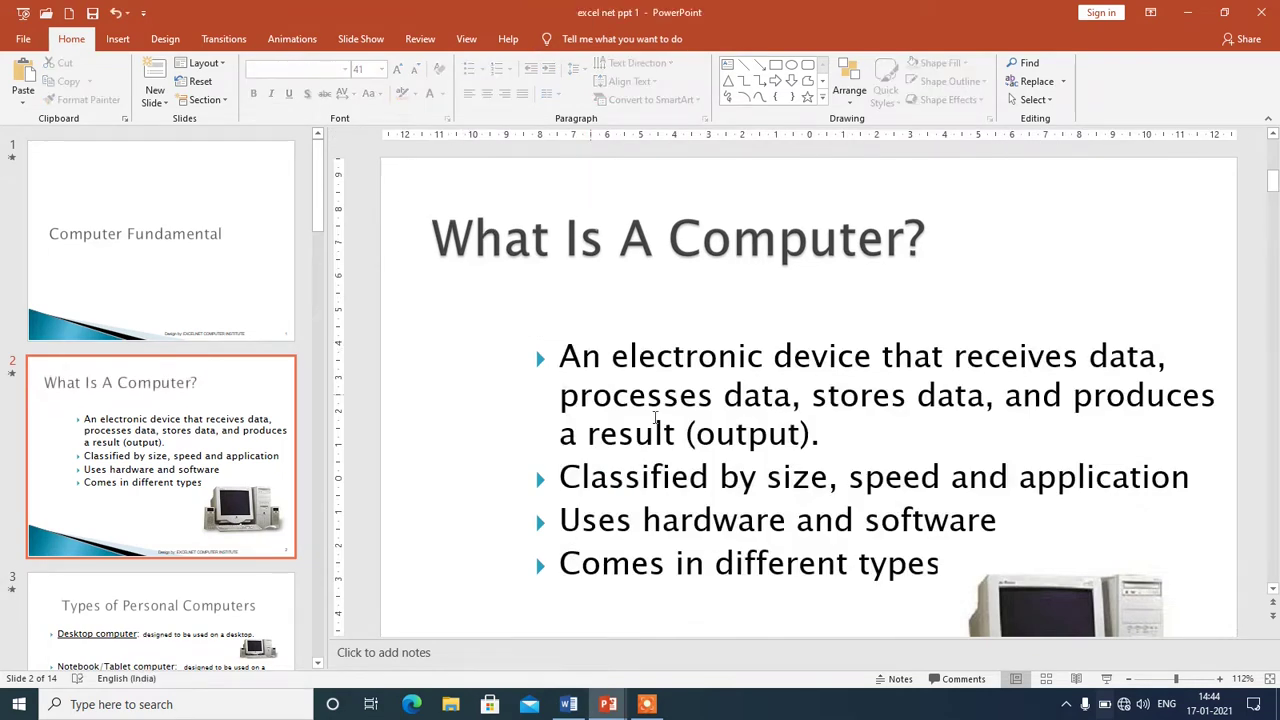
# - Return to slide 1, 'Computer Fundamental', and show the Slide Show tab
pyautogui.scroll(-1, 657, 418)
pyautogui.click(163, 309)
pyautogui.scroll(-1, 192, 400)
pyautogui.scroll(-1, 193, 402)
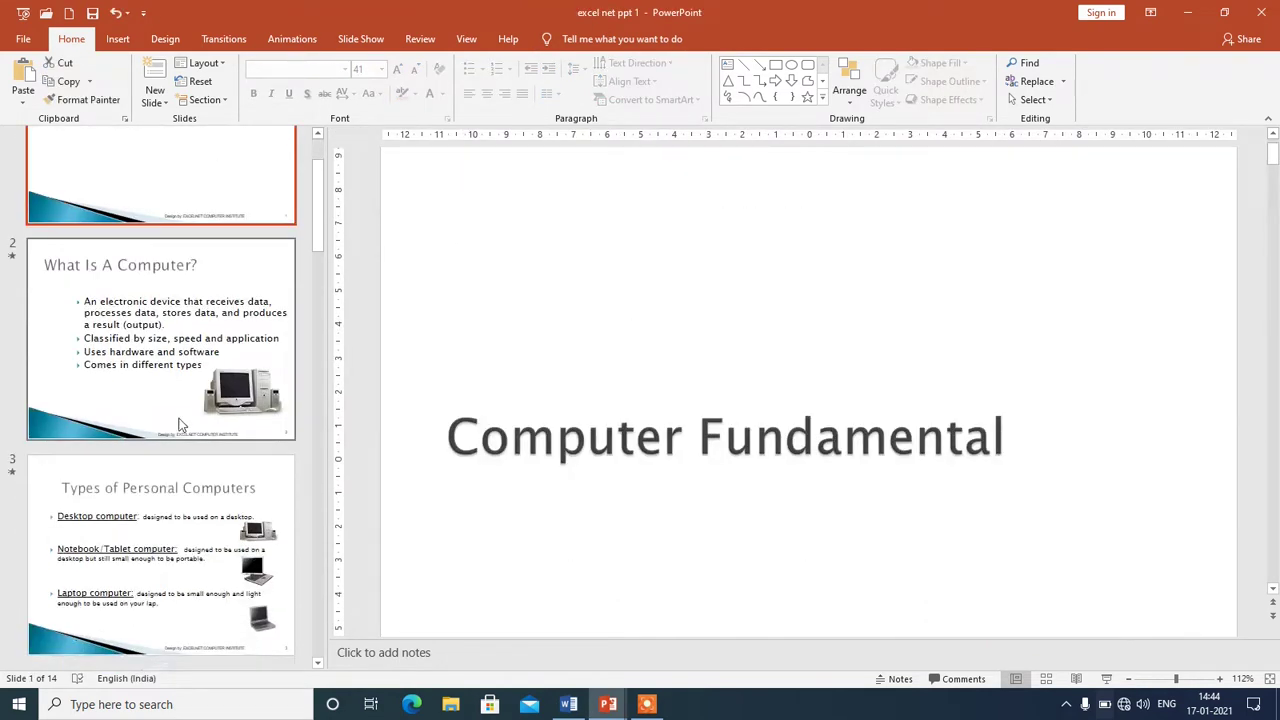
pyautogui.click(362, 41)
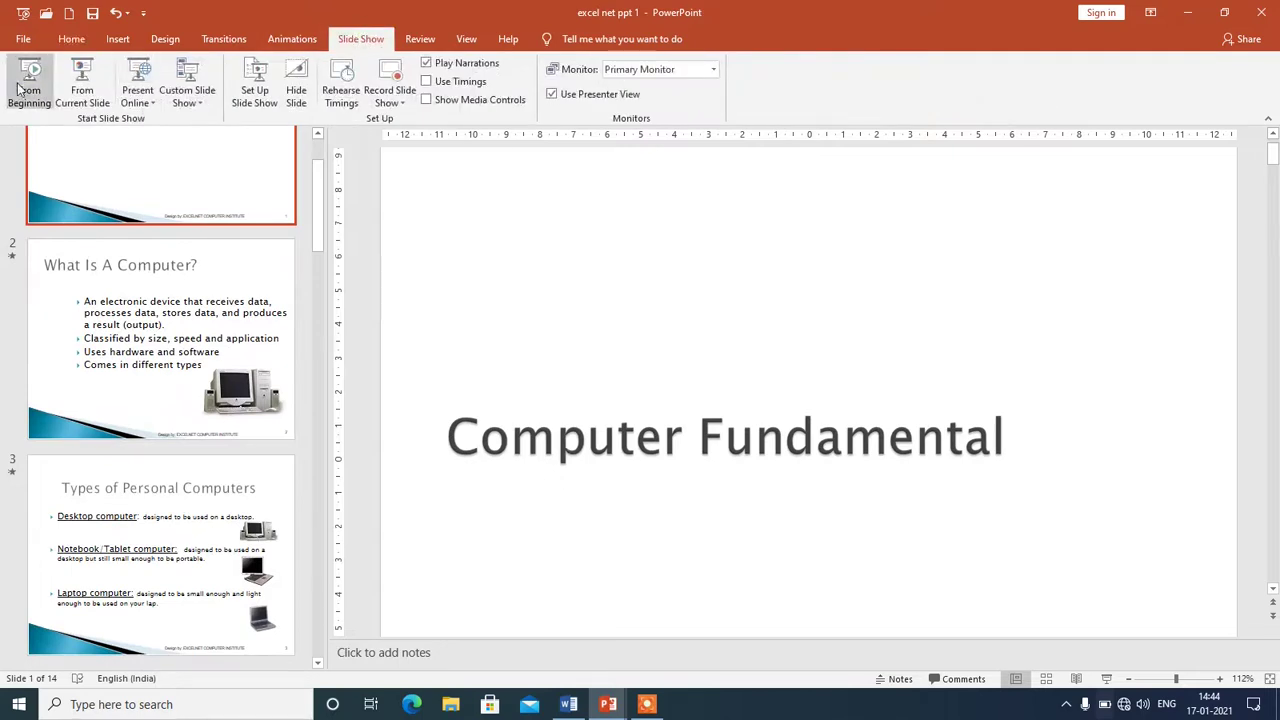
# - Start the slideshow from the beginning and reveal the 'What Is A Computer?' bullets
pyautogui.click(28, 82)
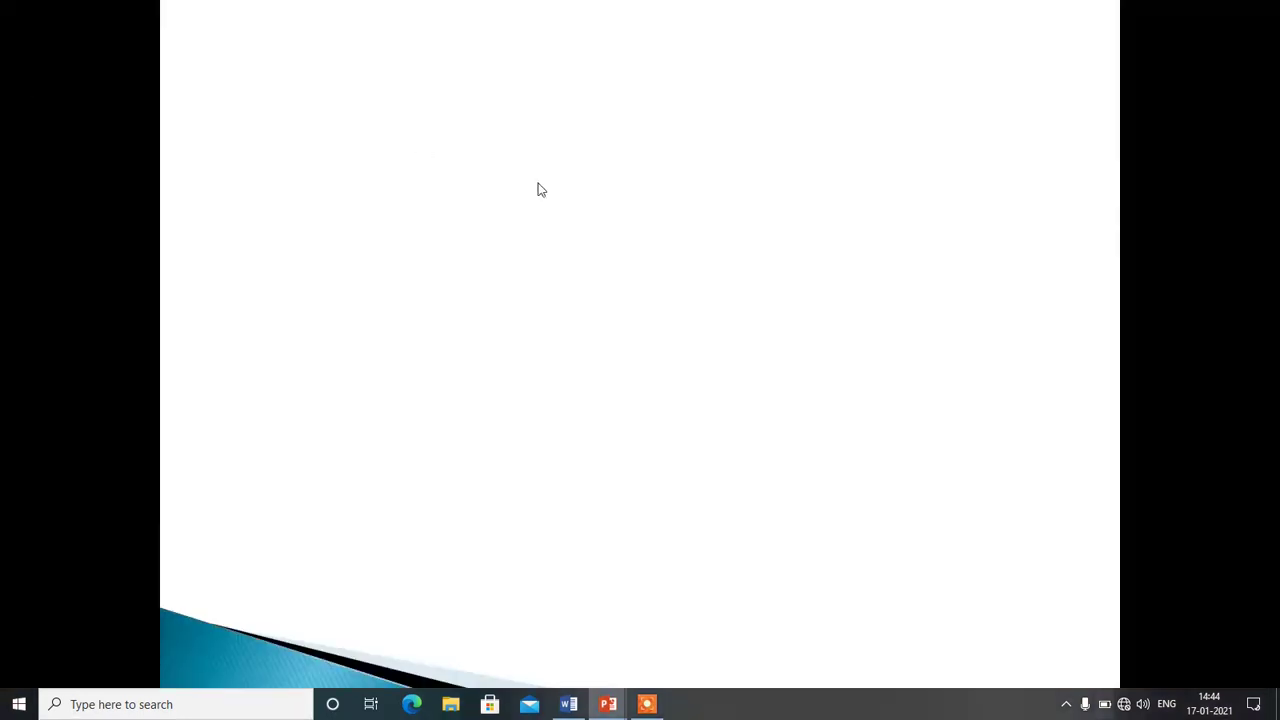
pyautogui.click(814, 250)
pyautogui.click(912, 270)
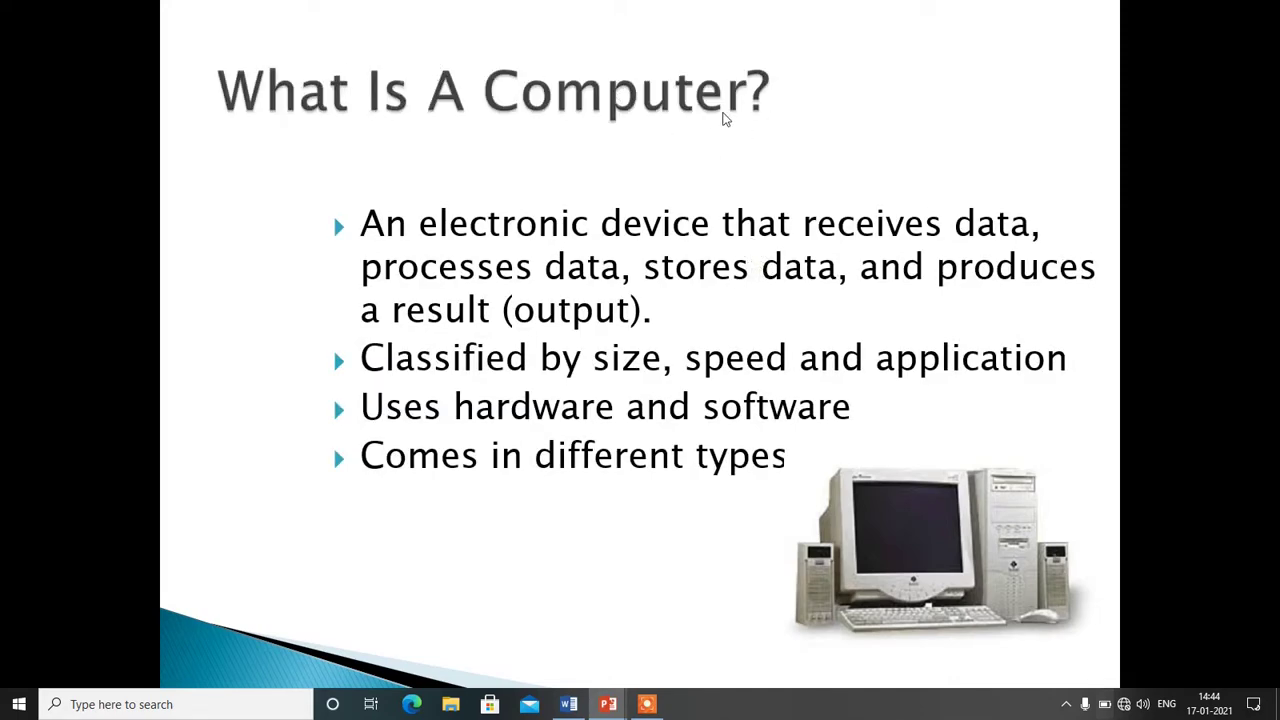
# - Reveal the Desktop, Notebook/Tablet and Laptop bullets on slide 3, then end the show
pyautogui.click(715, 278)
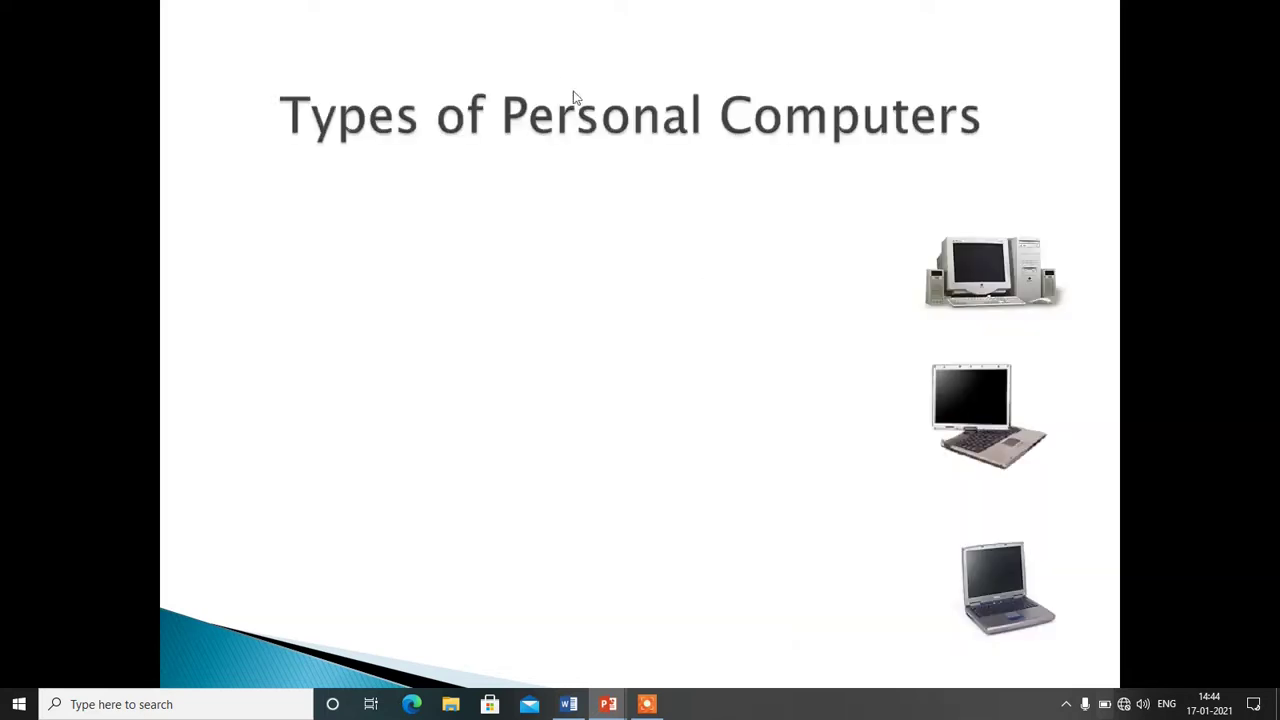
pyautogui.click(785, 245)
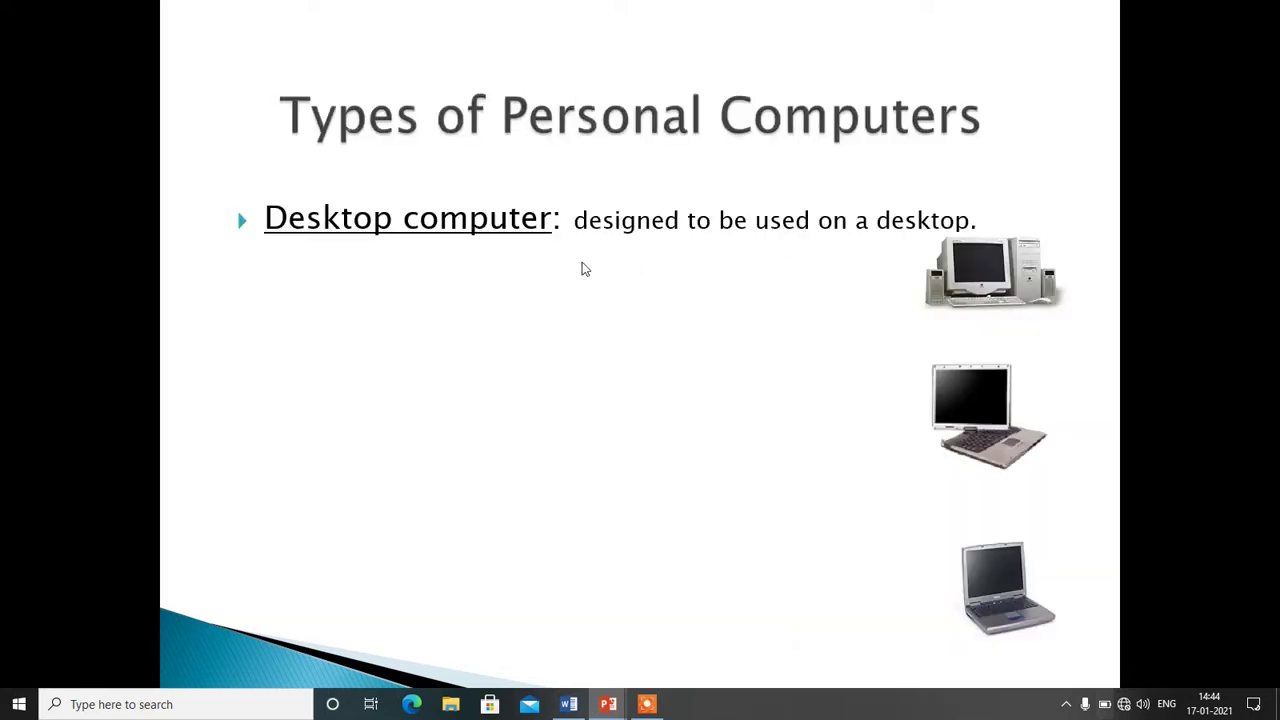
pyautogui.click(645, 299)
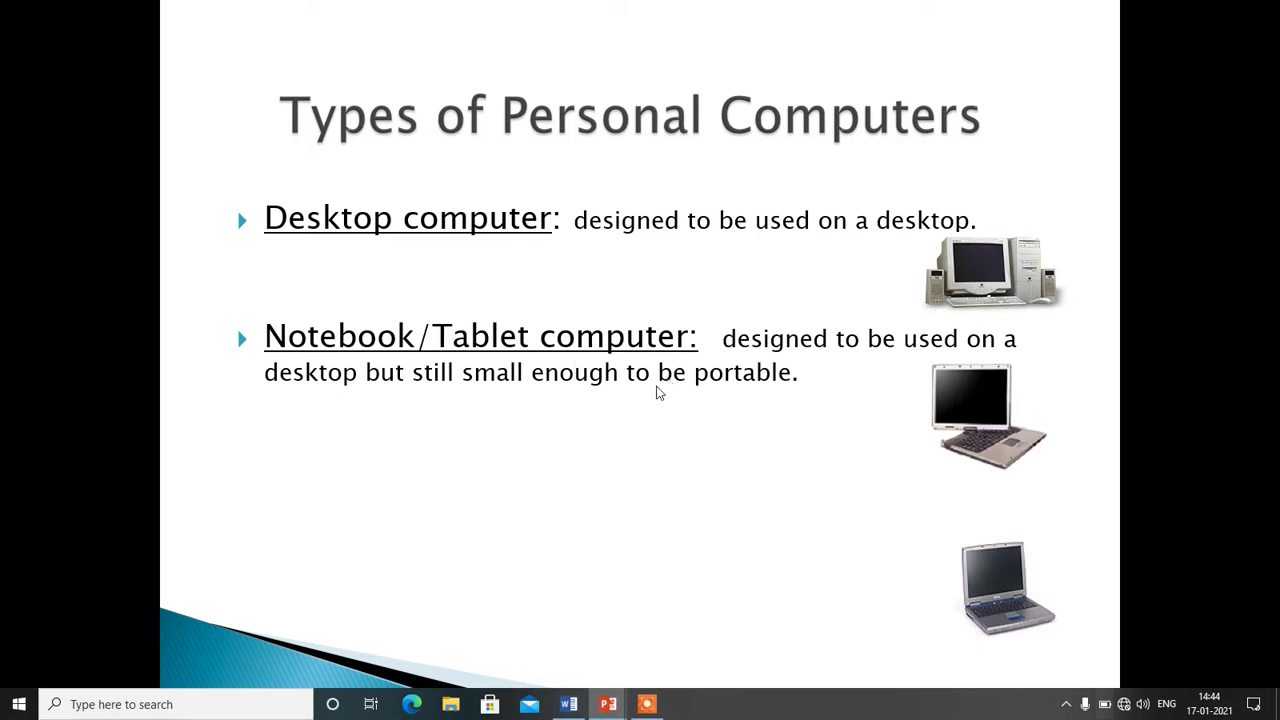
pyautogui.click(632, 421)
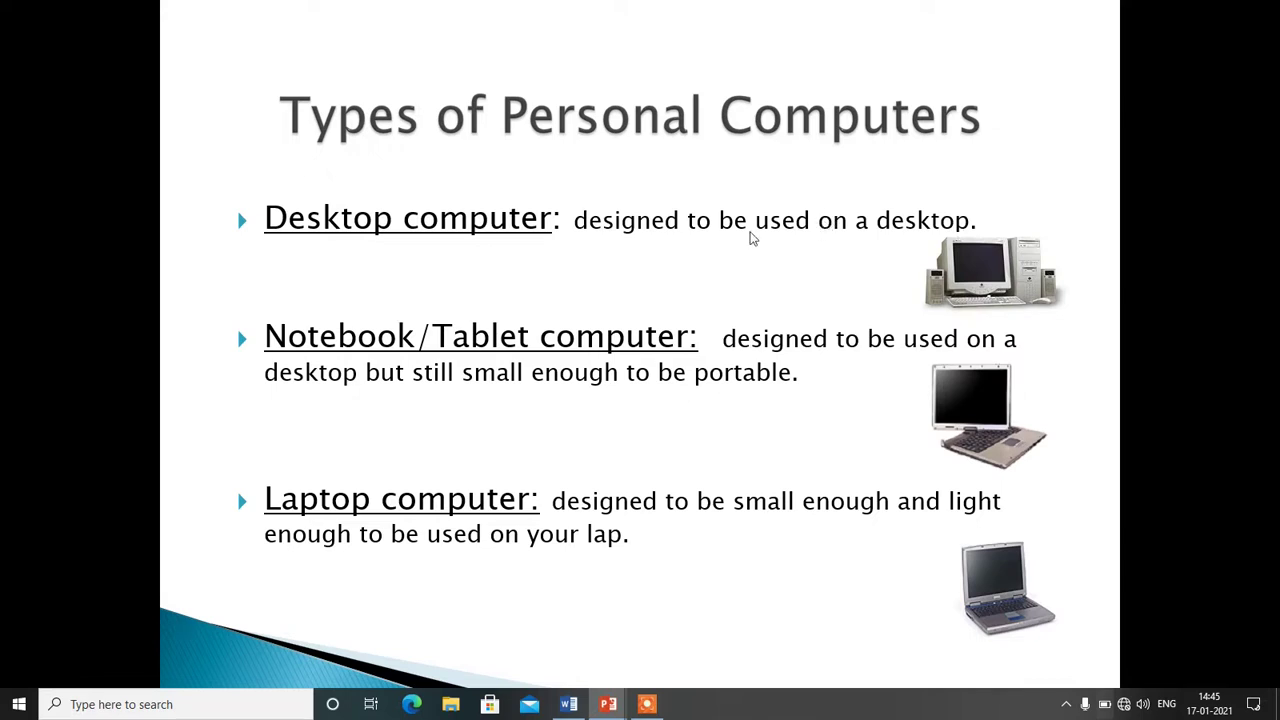
pyautogui.rightClick(707, 205)
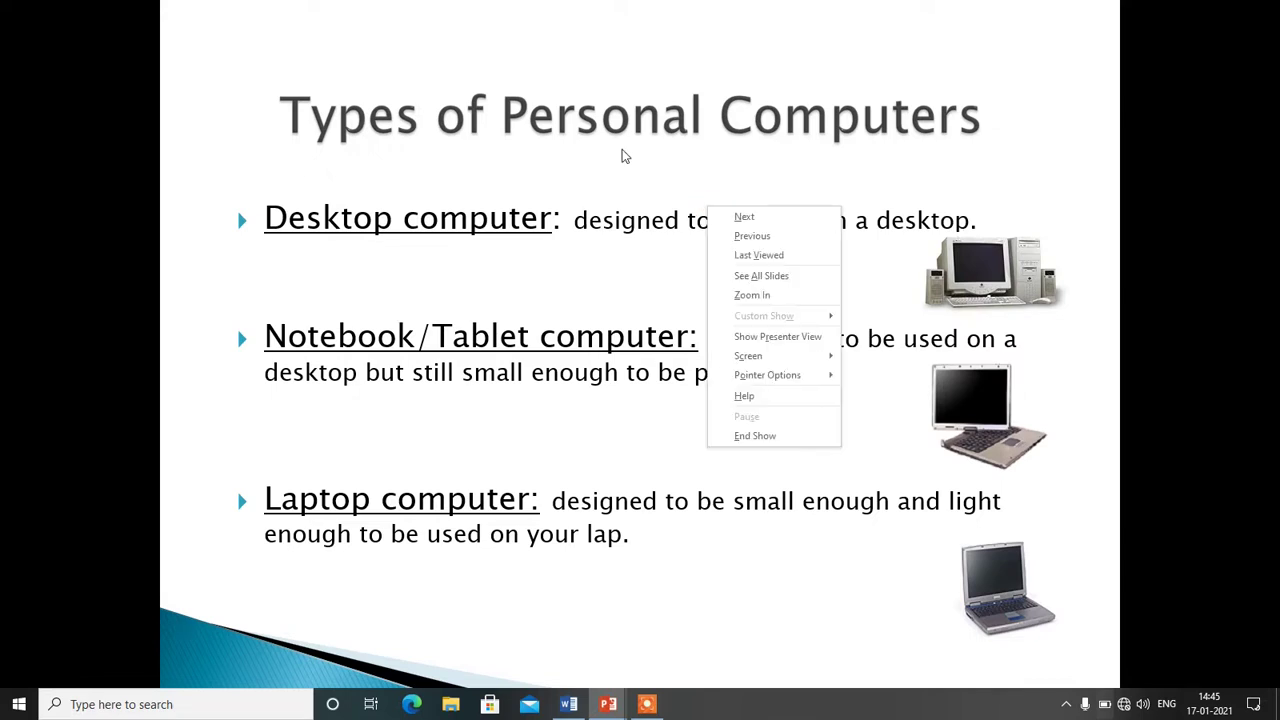
pyautogui.click(755, 436)
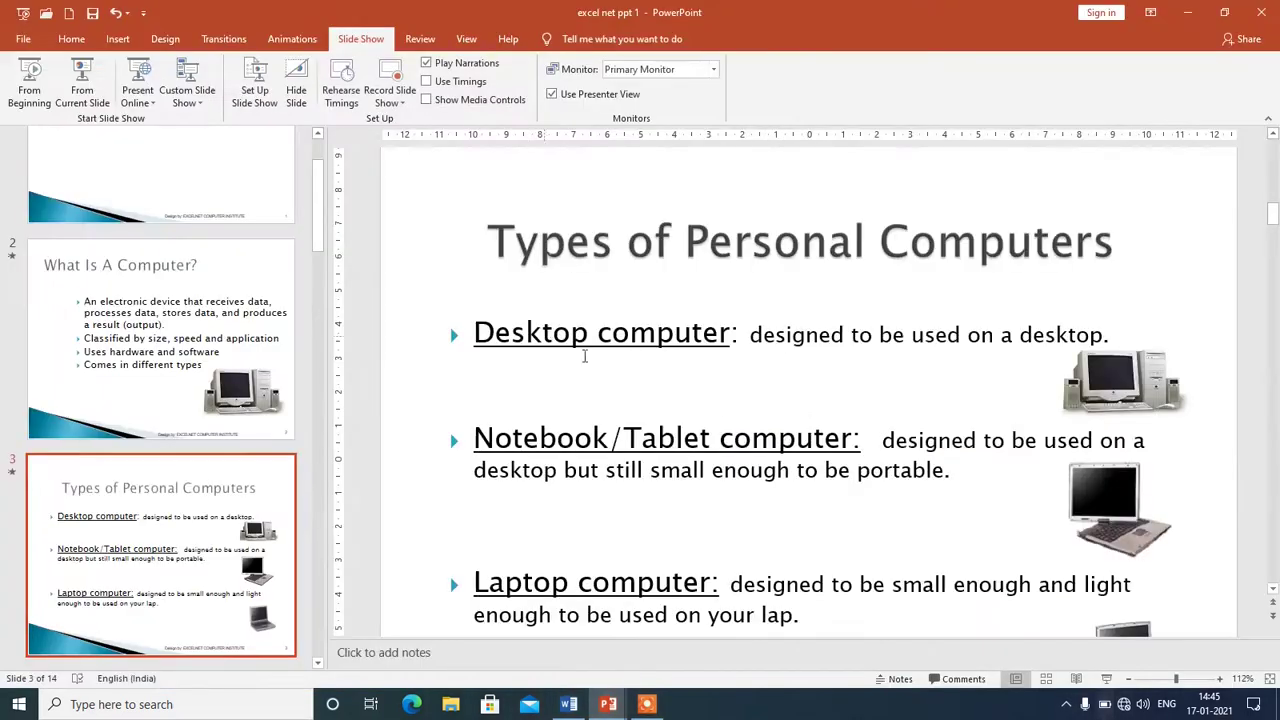
# - On slide 2, show the Animations tab and select the title to inspect its Fade animation
pyautogui.scroll(2, 184, 296)
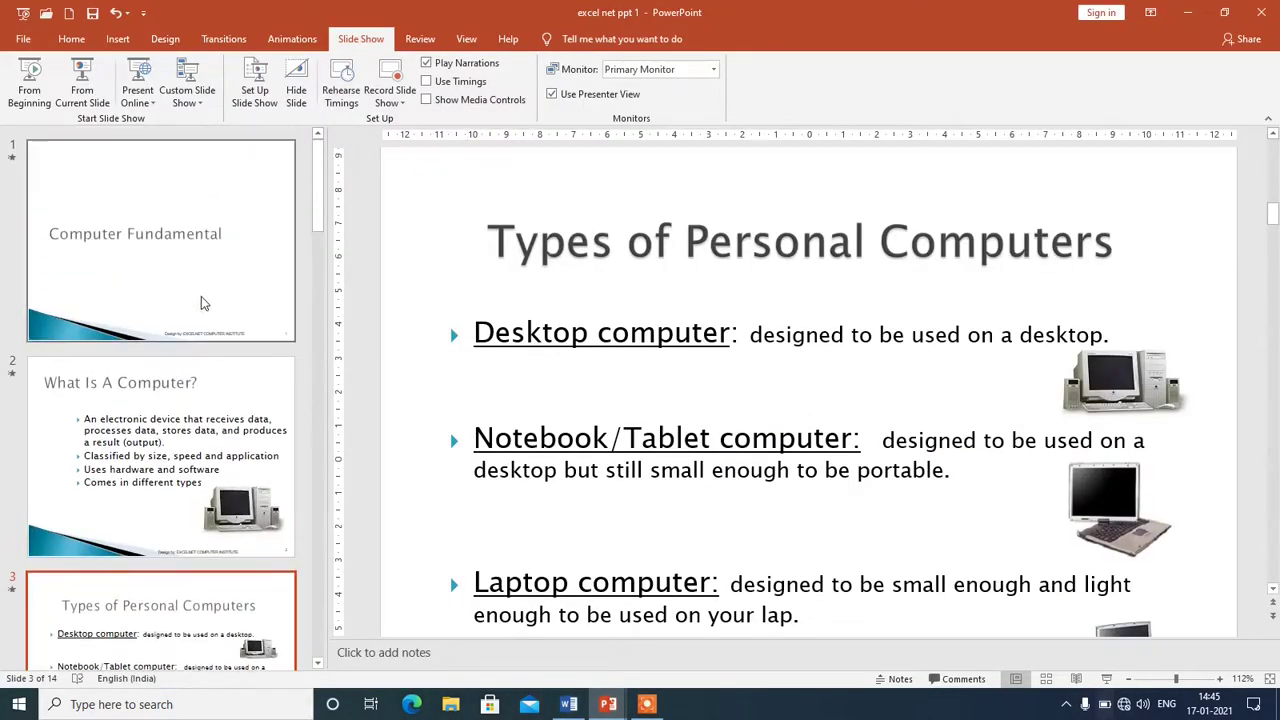
pyautogui.click(166, 258)
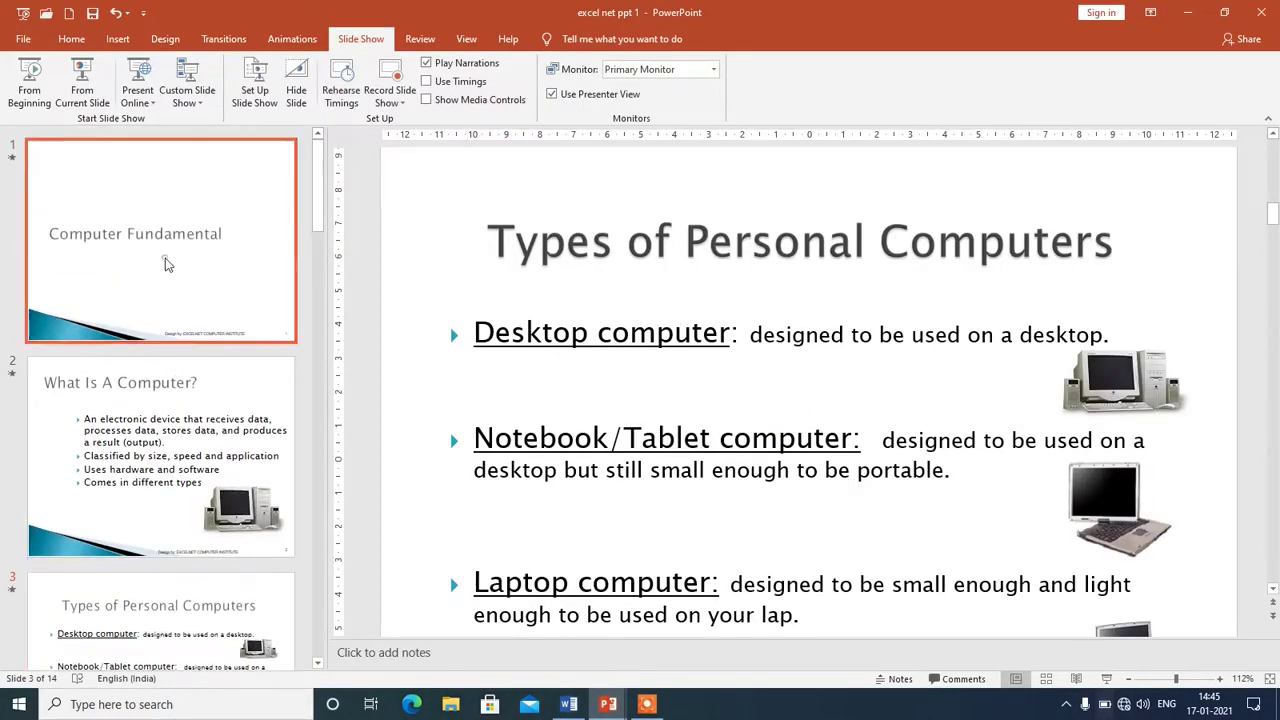
pyautogui.click(155, 428)
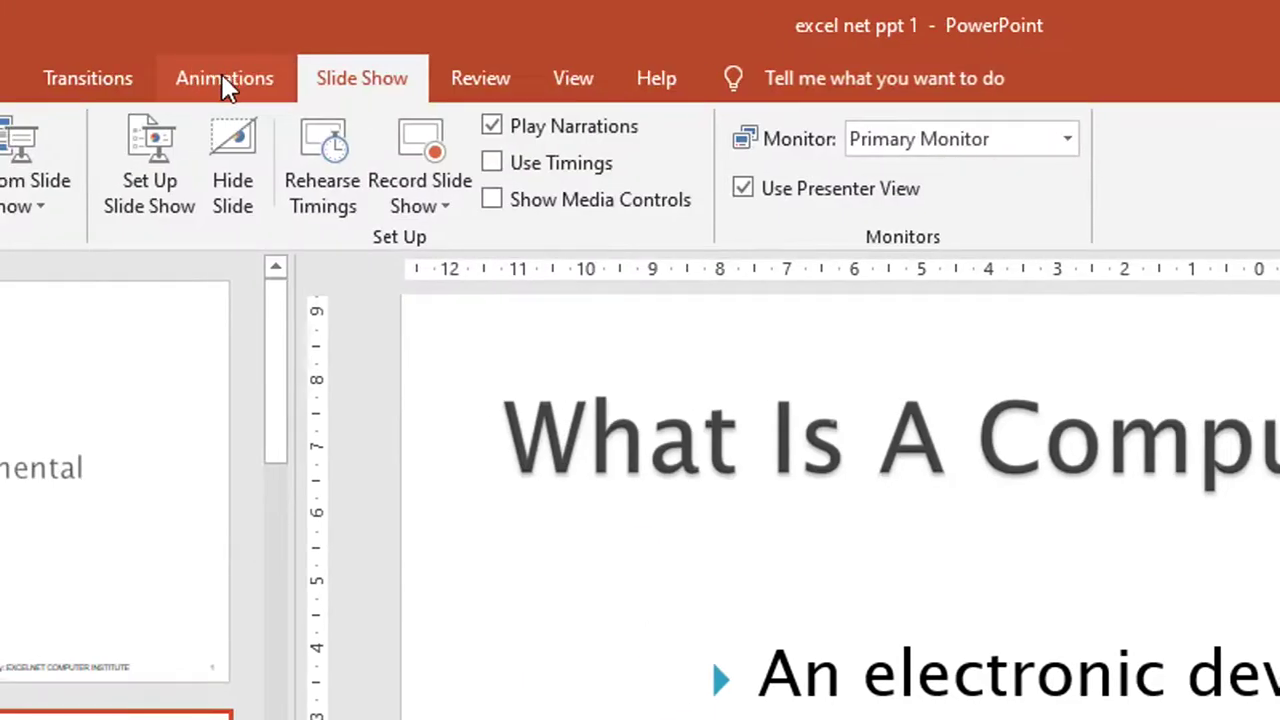
pyautogui.click(224, 82)
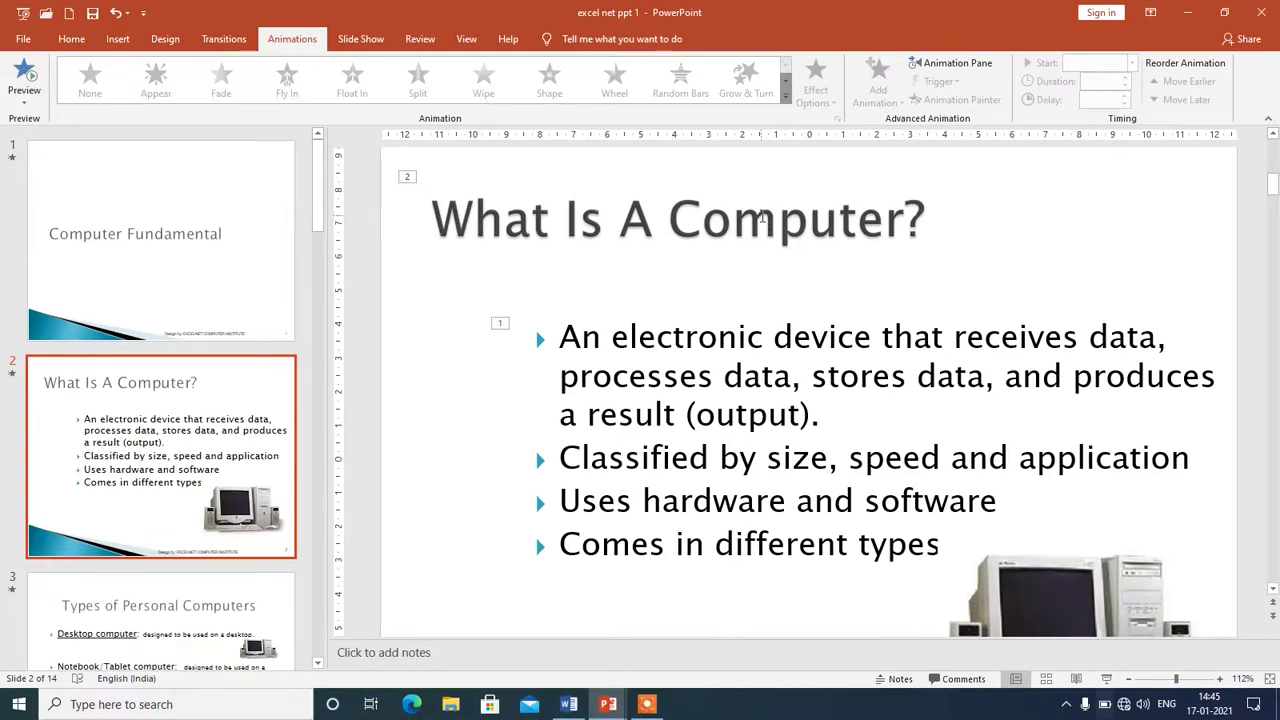
pyautogui.click(760, 217)
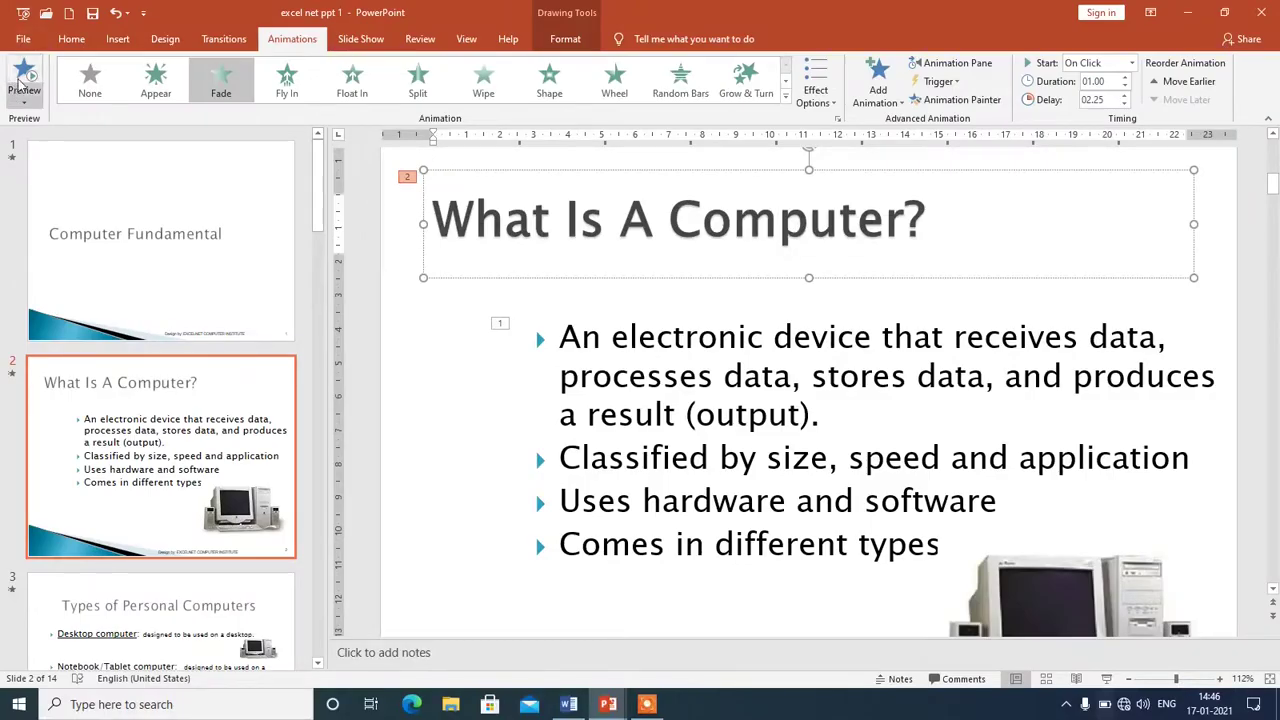
pyautogui.click(24, 80)
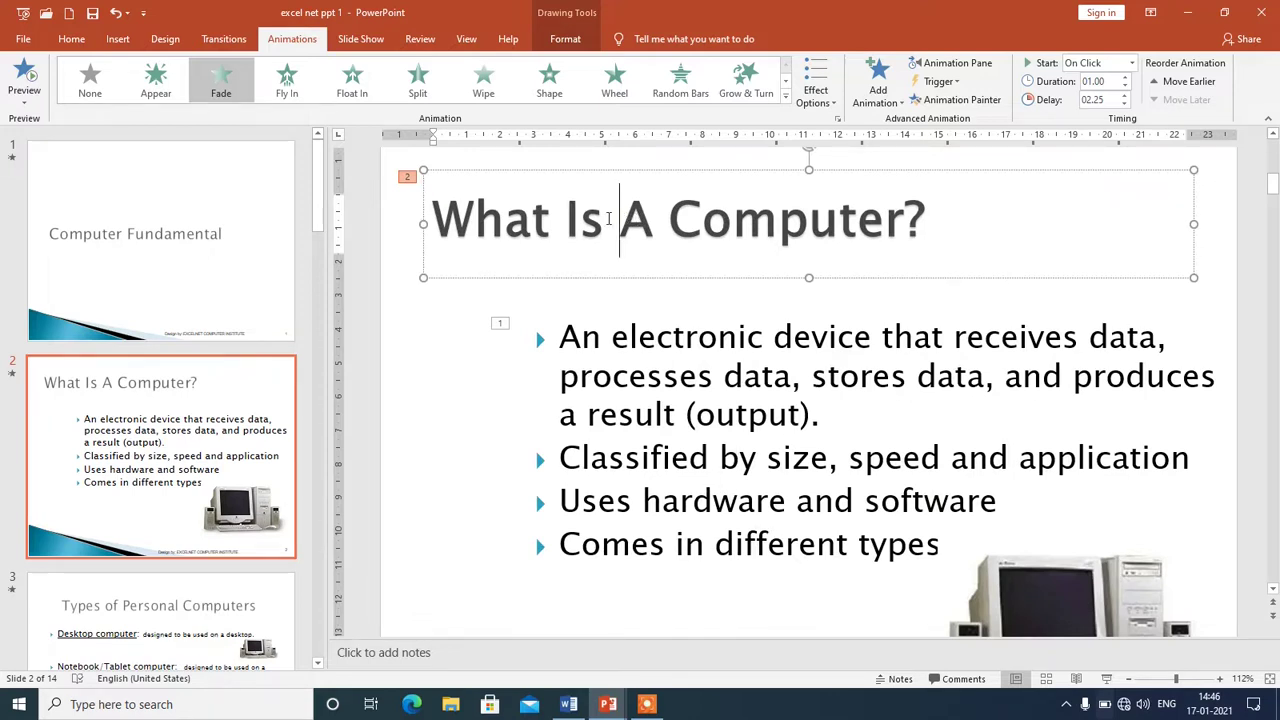
pyautogui.click(659, 357)
pyautogui.click(735, 414)
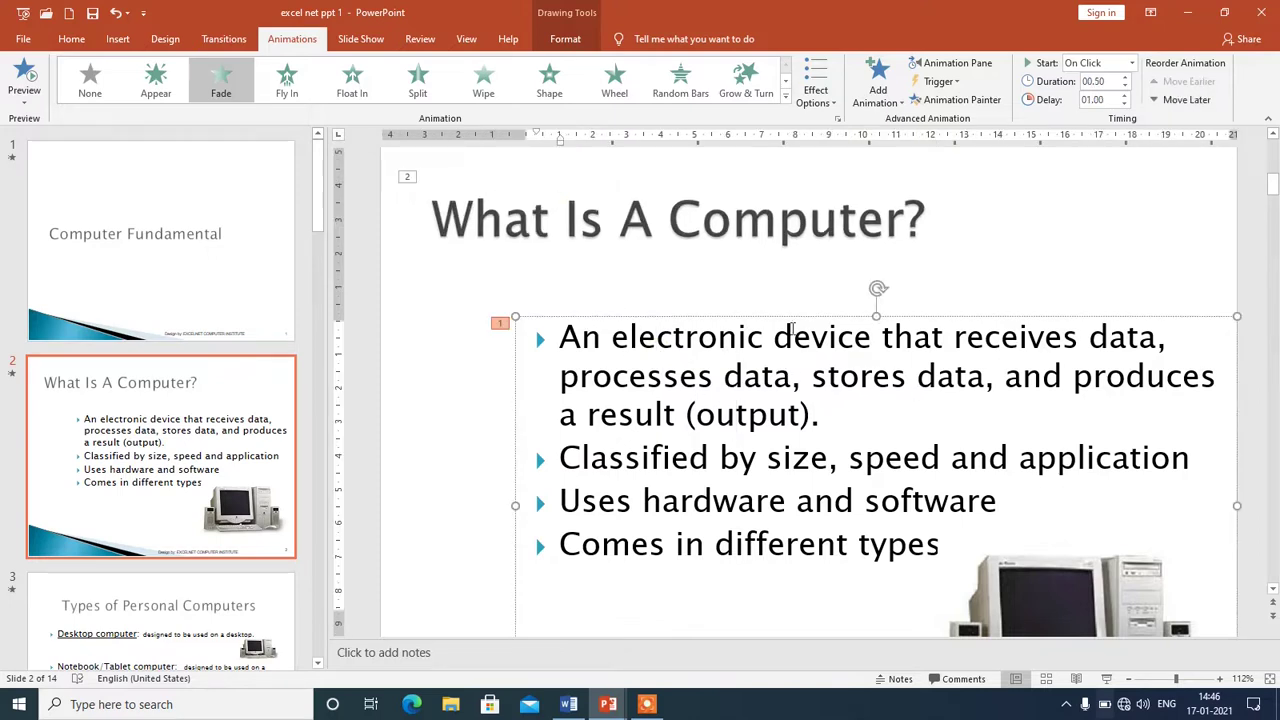
pyautogui.click(621, 203)
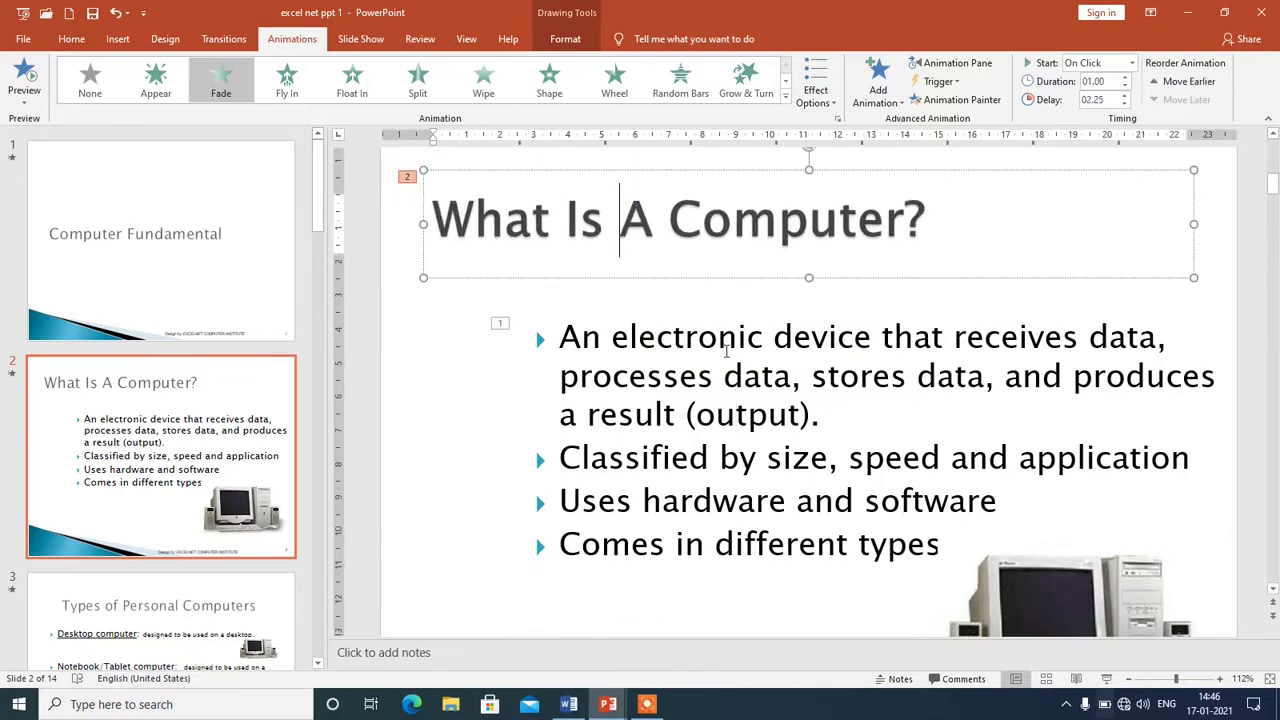
pyautogui.click(549, 222)
# - Set the title's and the bullet text's animation to None
pyautogui.click(89, 90)
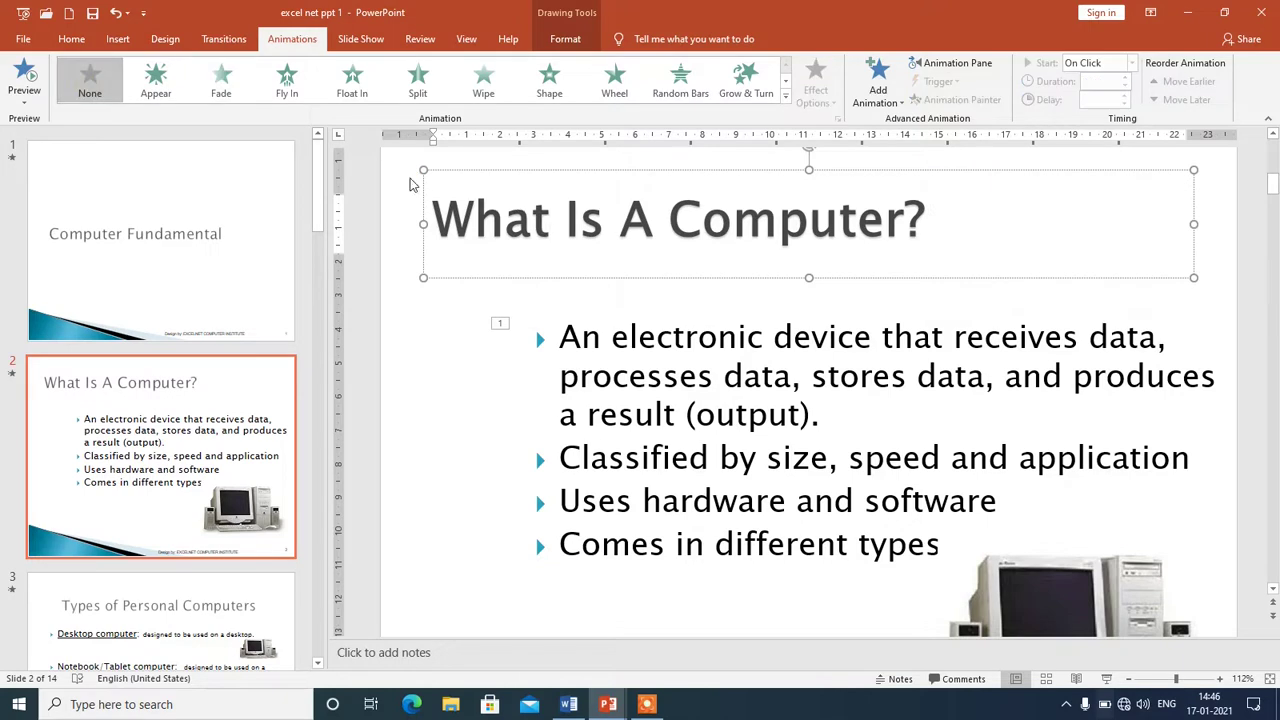
pyautogui.click(666, 424)
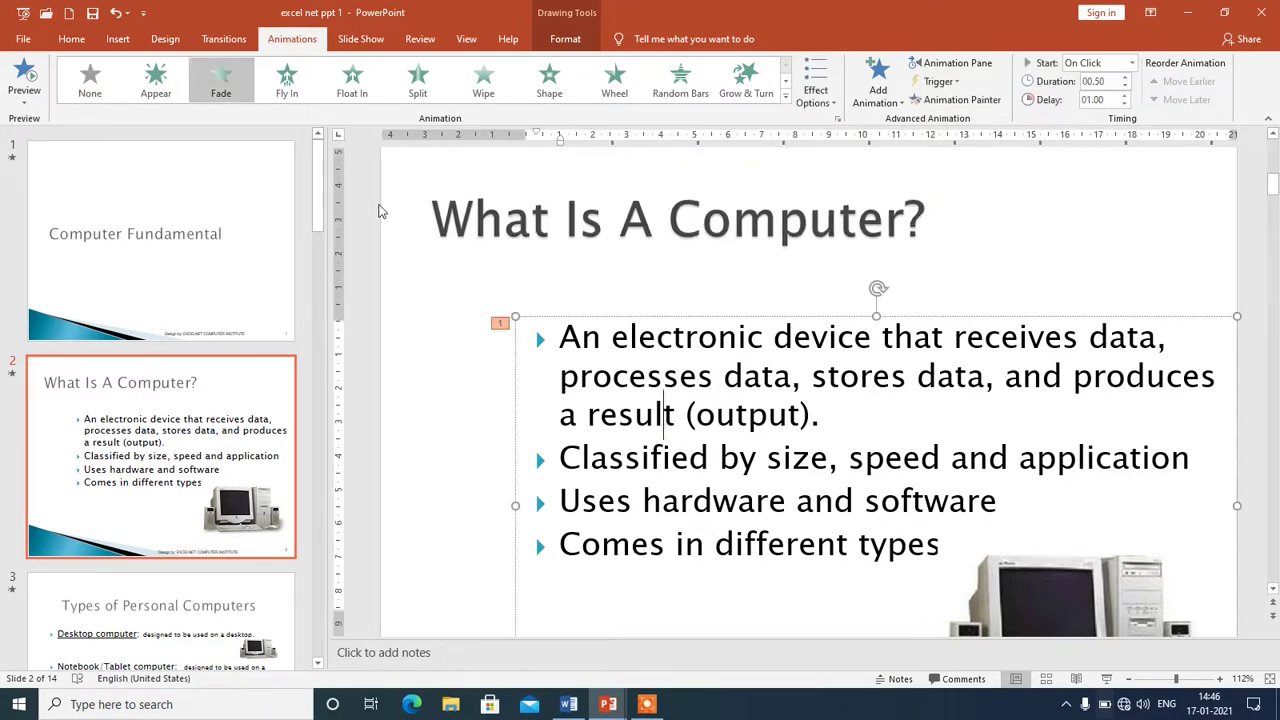
pyautogui.click(89, 82)
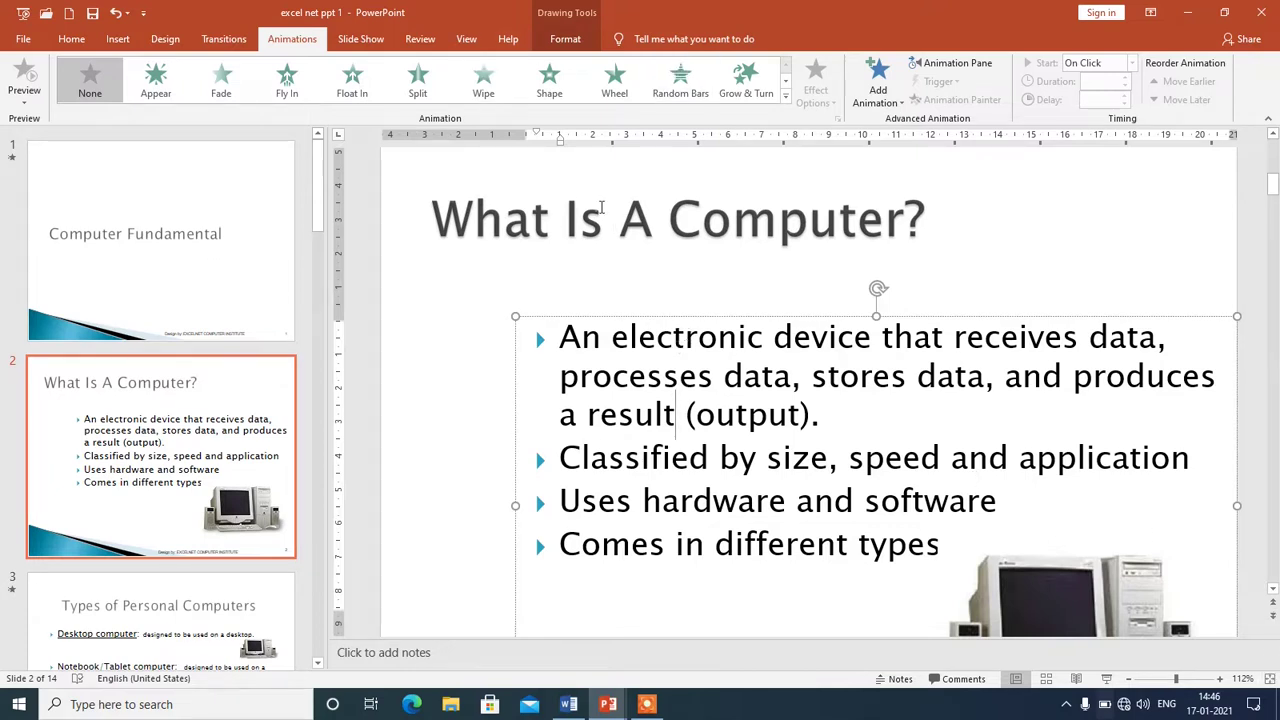
# - Check the title, bullet text and computer picture, then highlight the whole title text
pyautogui.click(578, 226)
pyautogui.click(657, 345)
pyautogui.click(1052, 560)
pyautogui.click(1273, 590)
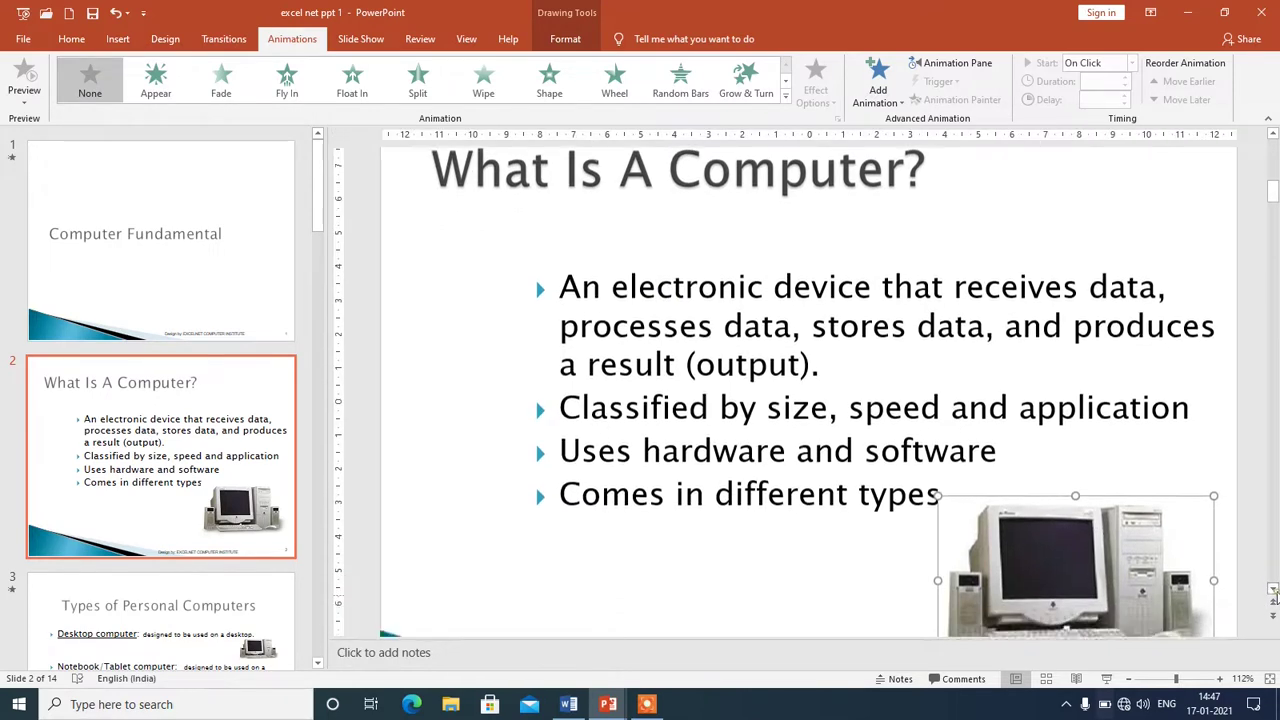
pyautogui.click(1273, 134)
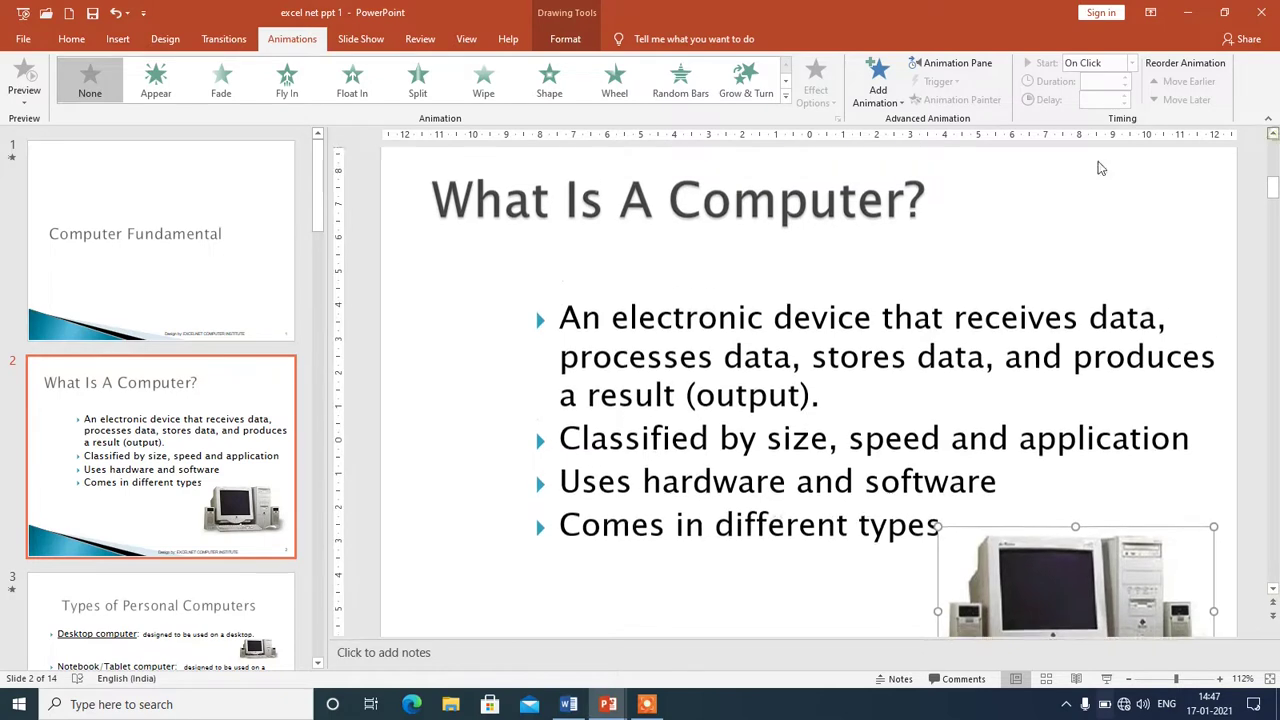
pyautogui.click(655, 200)
pyautogui.moveTo(932, 200); pyautogui.dragTo(240, 172)
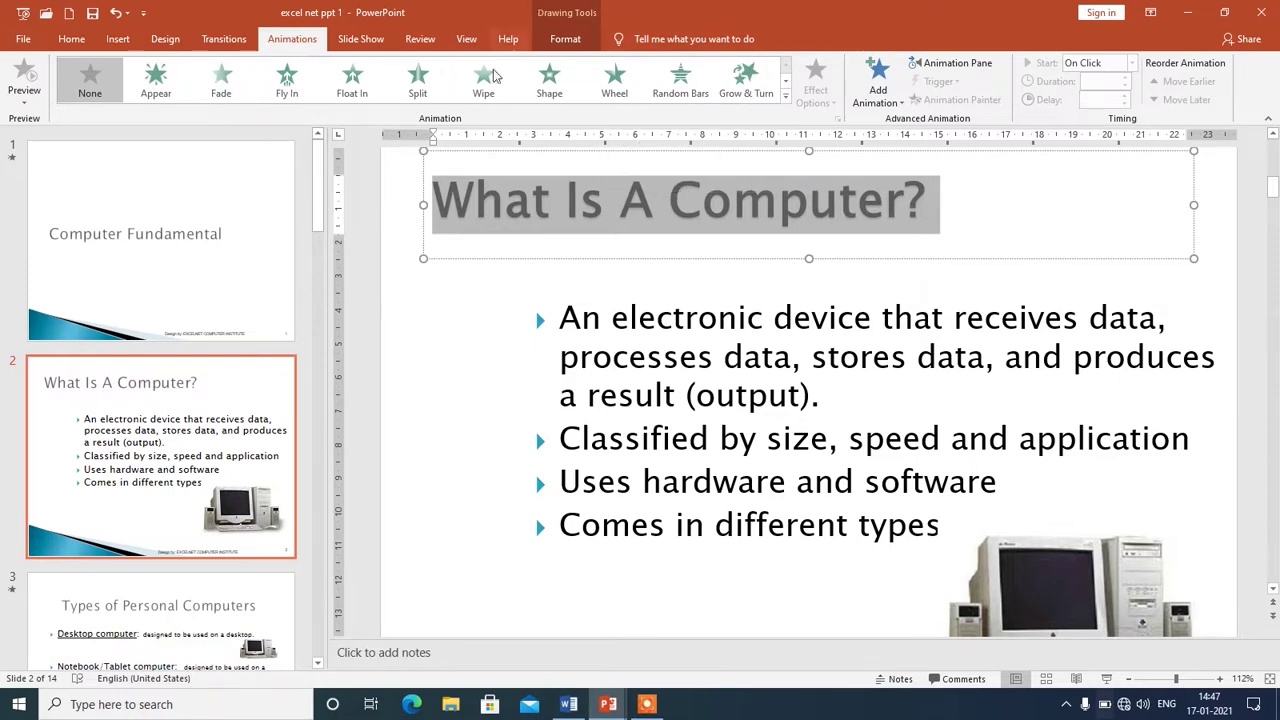
# - Browse the full animation effects gallery for the title and close it without applying one
pyautogui.click(984, 224)
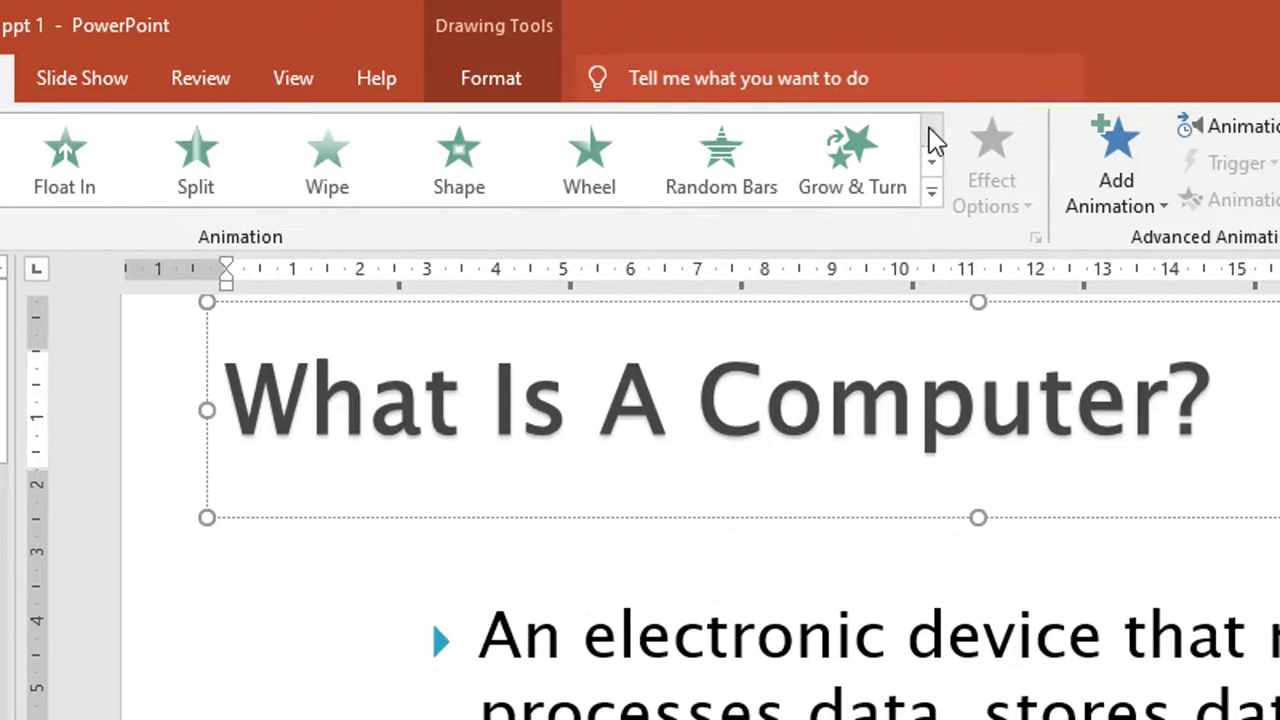
pyautogui.click(931, 193)
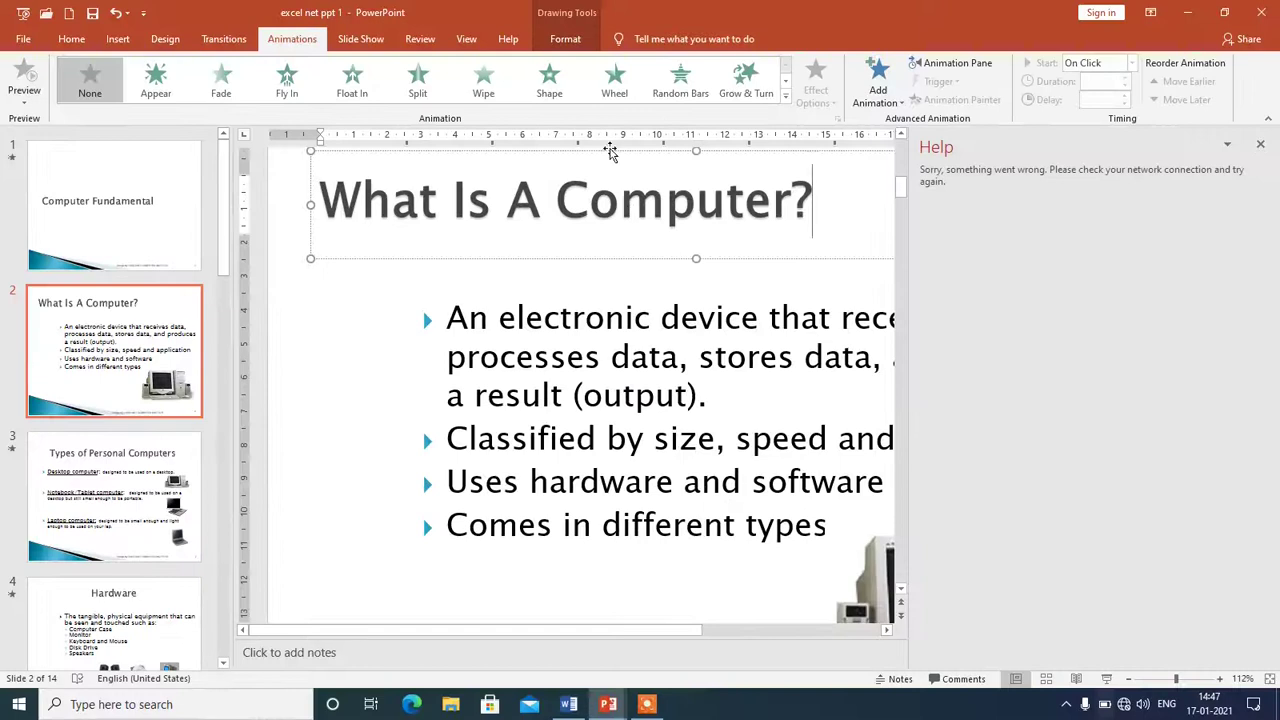
pyautogui.click(785, 103)
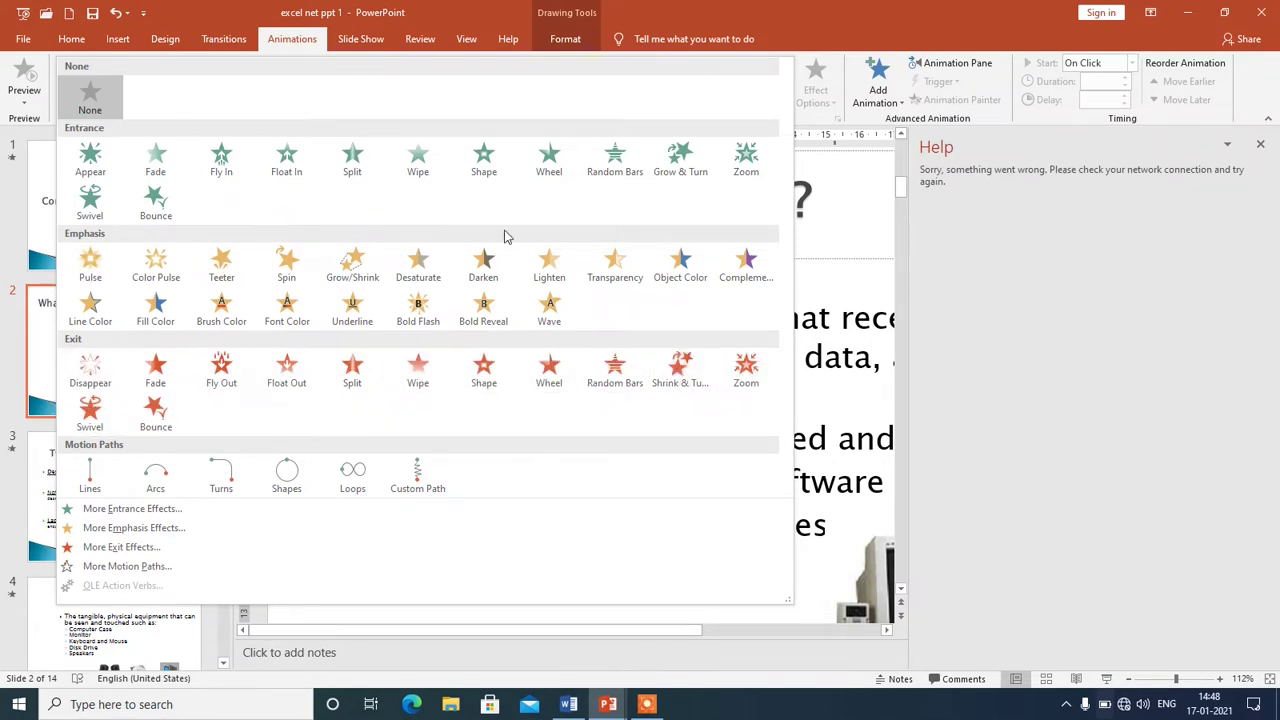
pyautogui.click(860, 293)
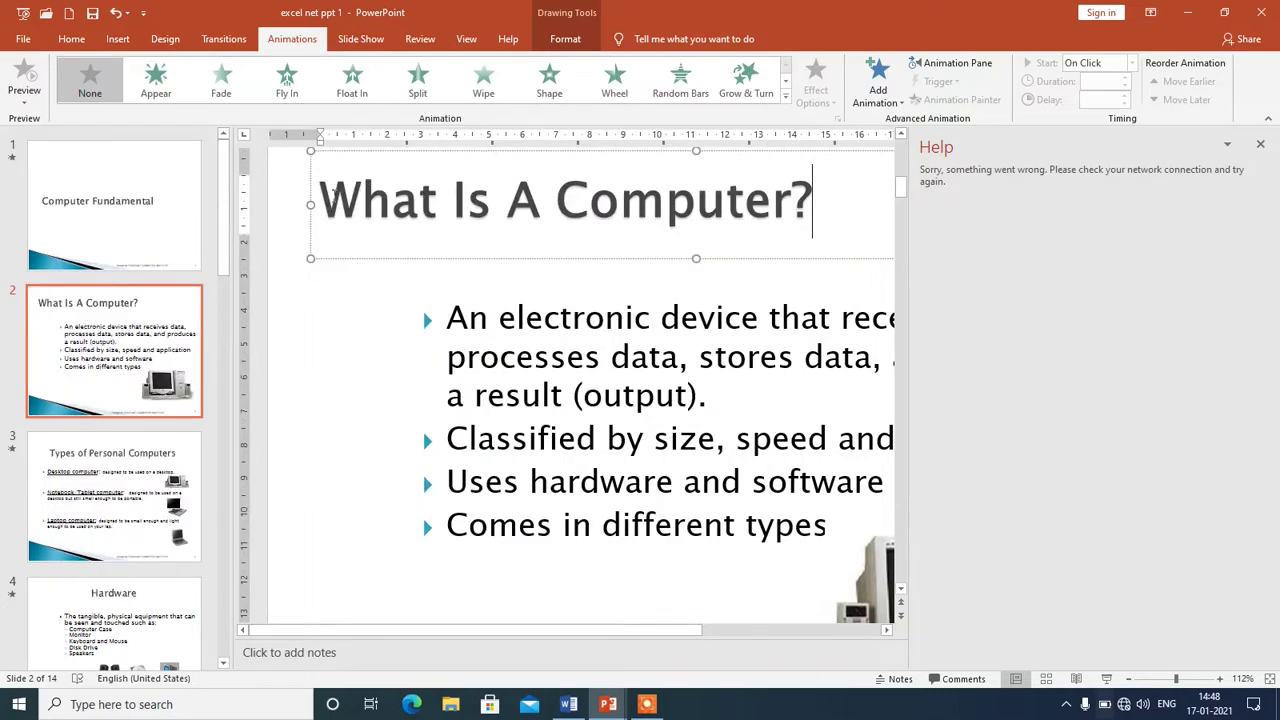
# - Try Float In, Fade, Appear and Wipe on the title, close Help, and apply Wheel
pyautogui.moveTo(846, 210); pyautogui.dragTo(308, 220)
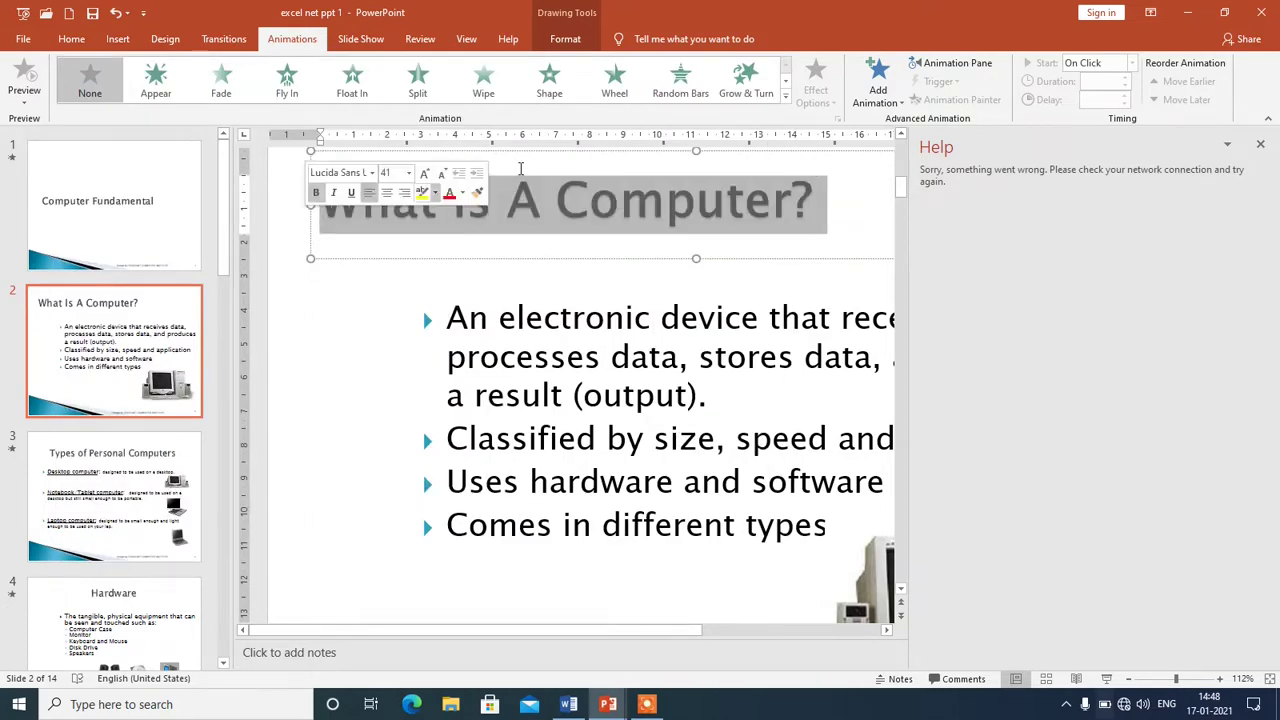
pyautogui.click(352, 88)
pyautogui.click(215, 88)
pyautogui.click(152, 86)
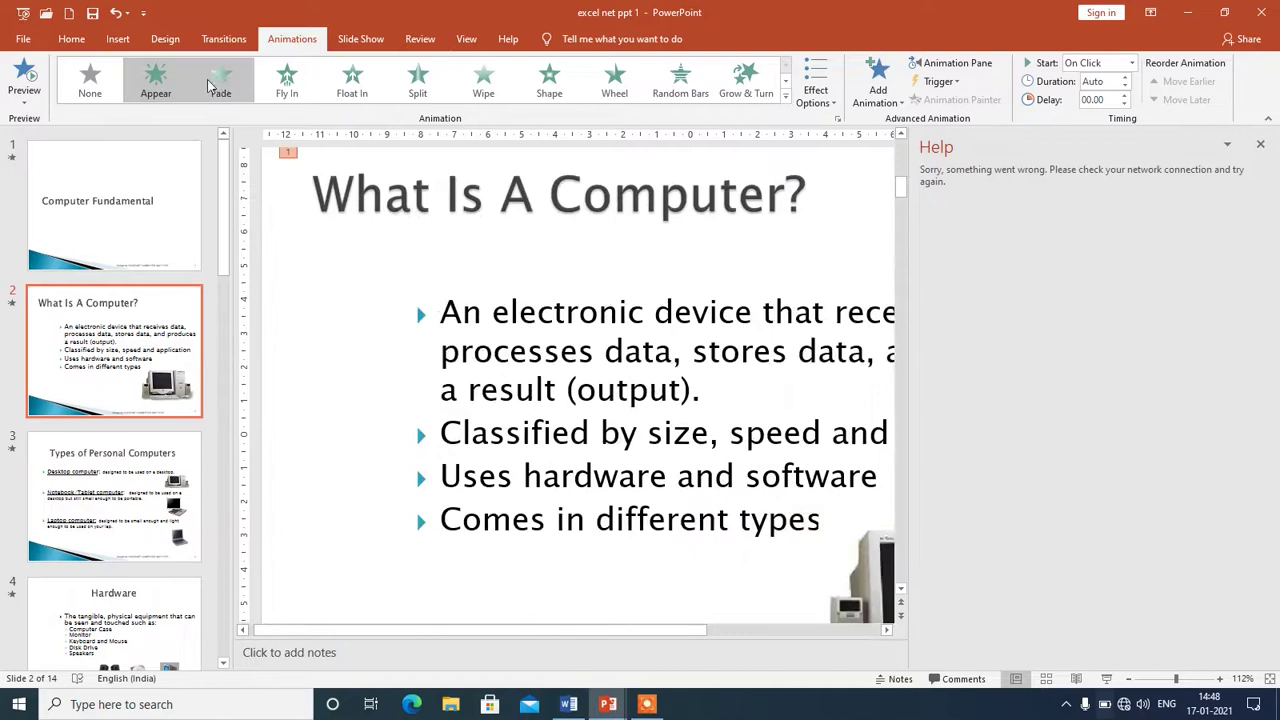
pyautogui.click(1261, 146)
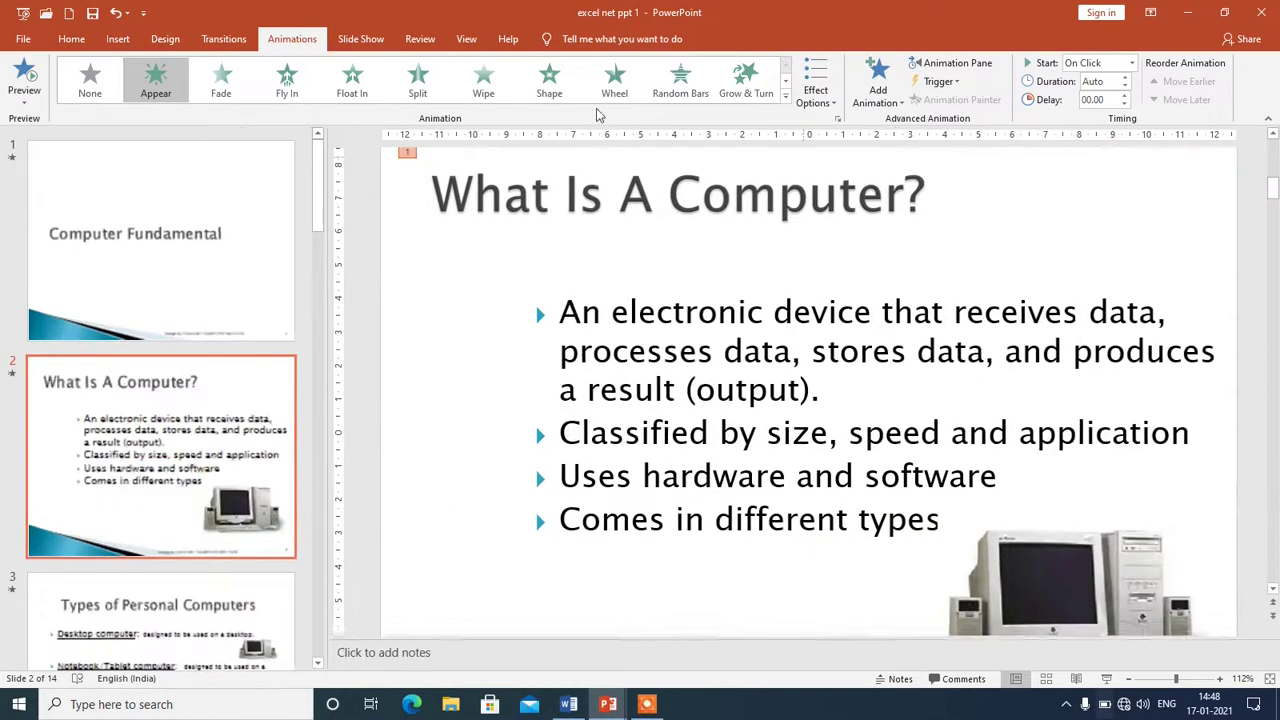
pyautogui.click(355, 86)
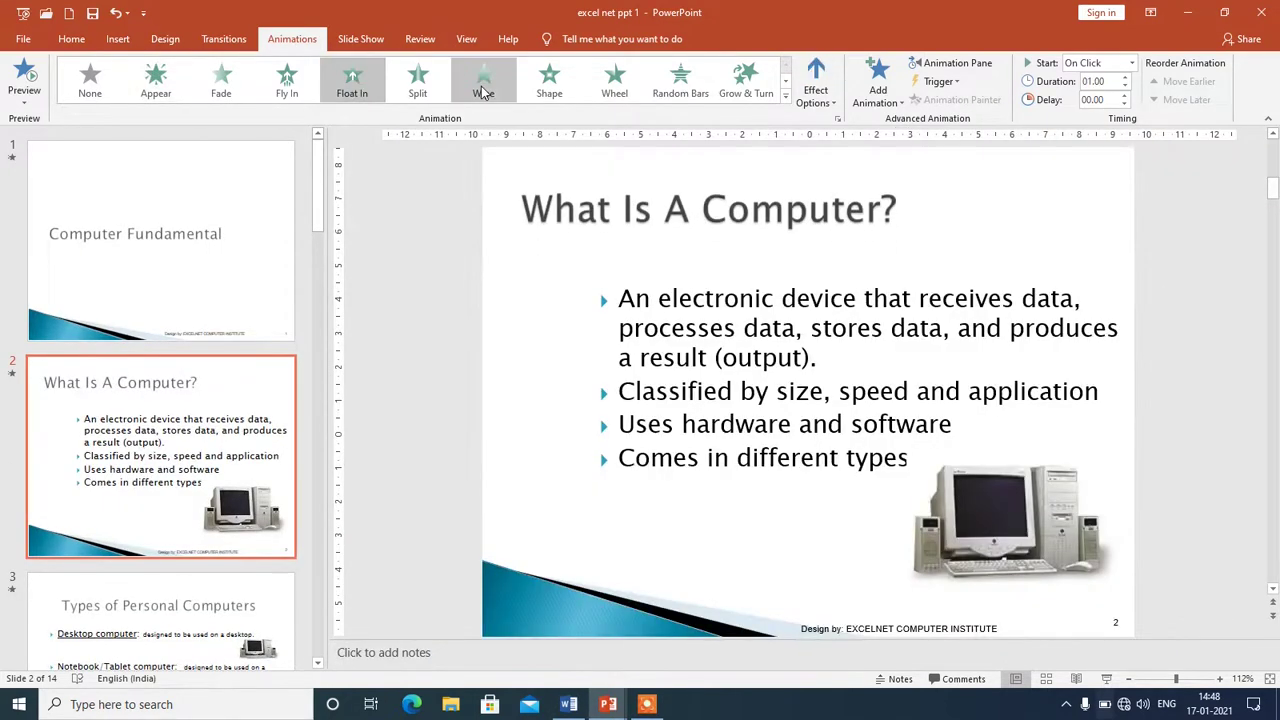
pyautogui.click(483, 88)
pyautogui.click(615, 82)
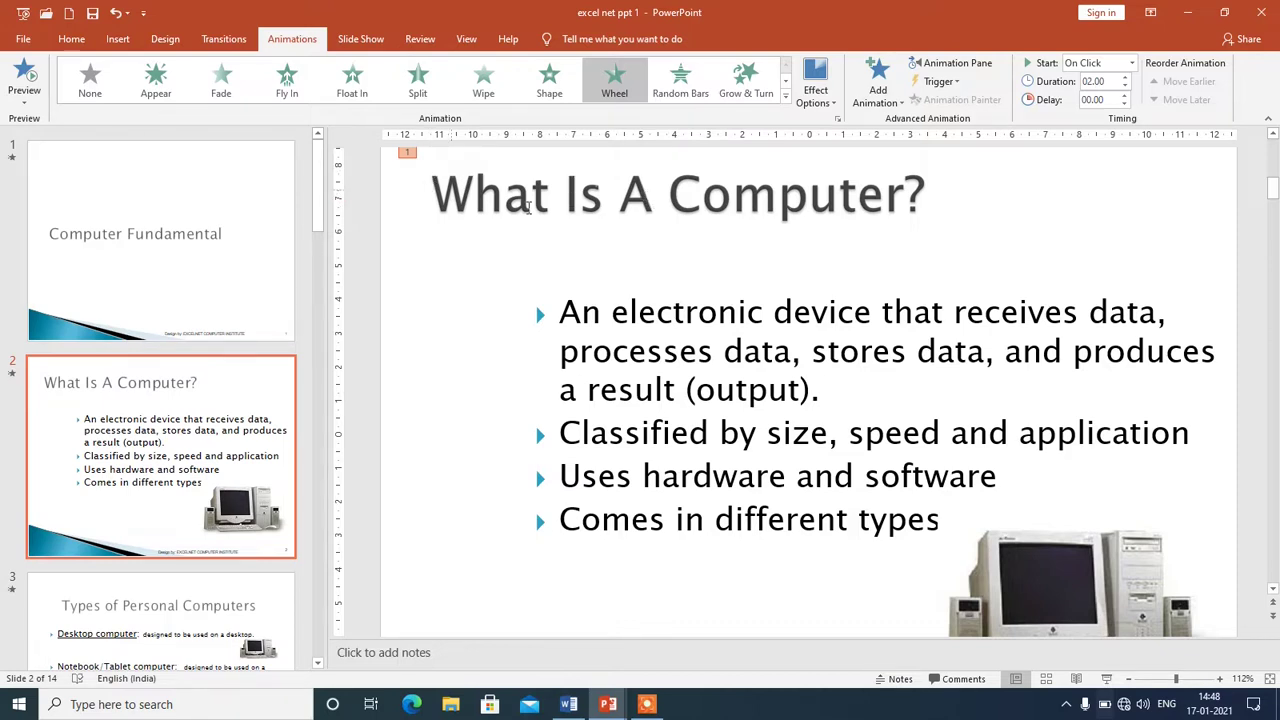
# - Give the bullet text a Grow & Turn entrance, numbered 2 to 5, then reselect the title
pyautogui.click(681, 358)
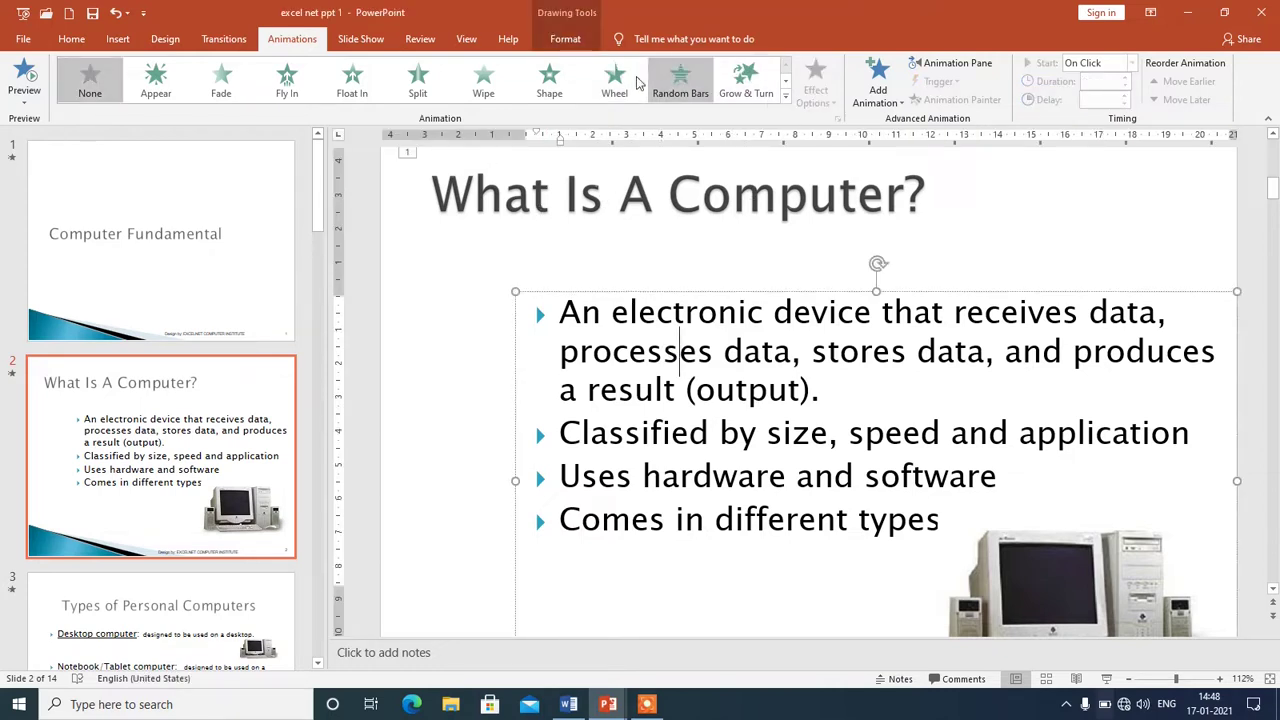
pyautogui.click(745, 78)
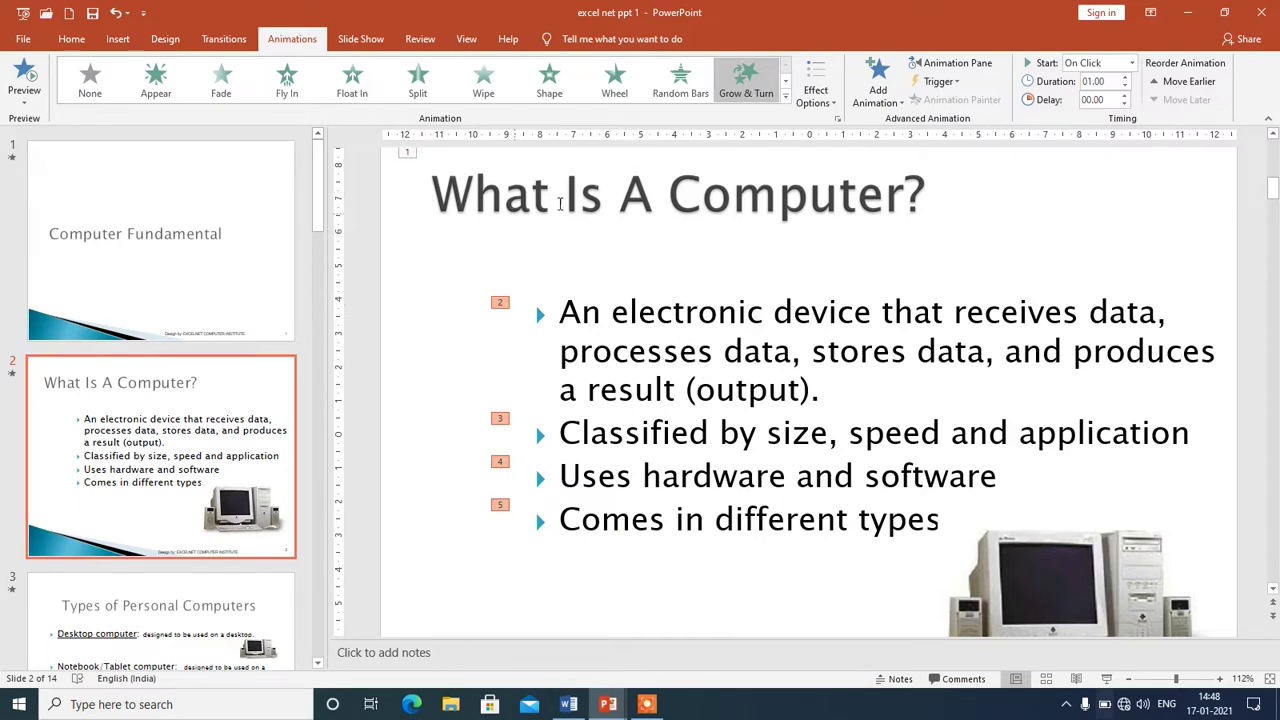
pyautogui.click(618, 195)
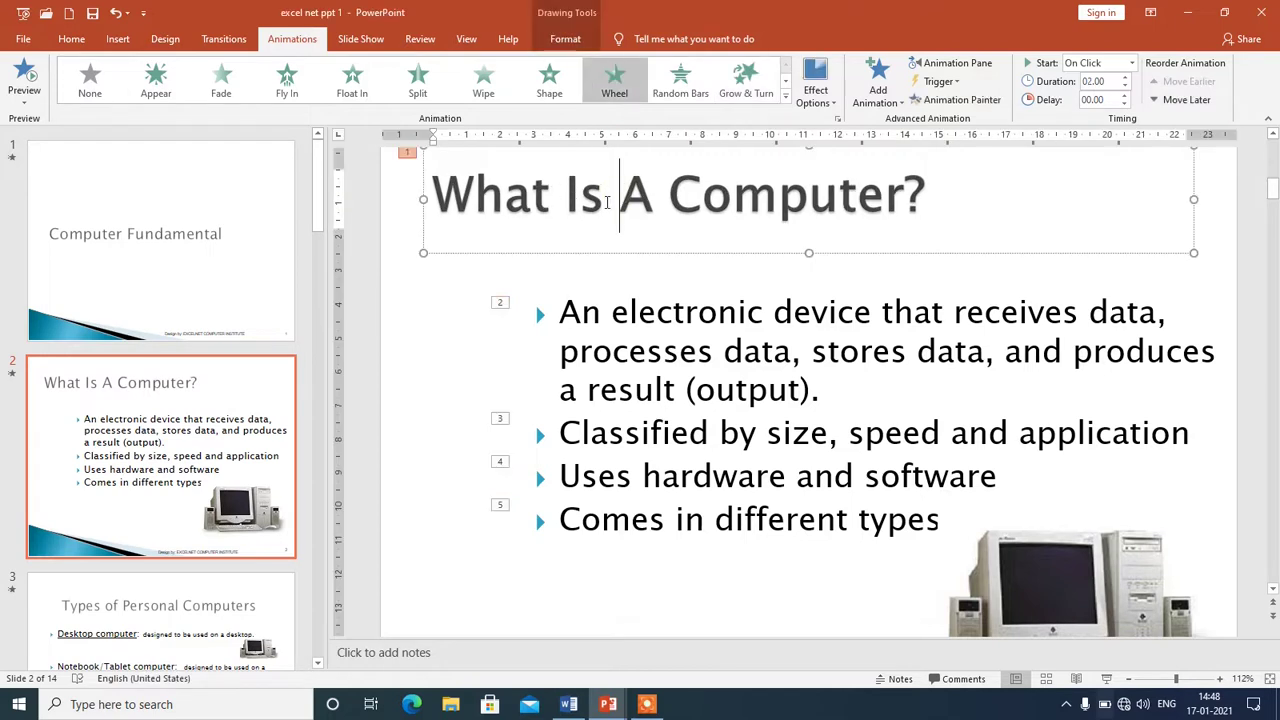
pyautogui.click(786, 96)
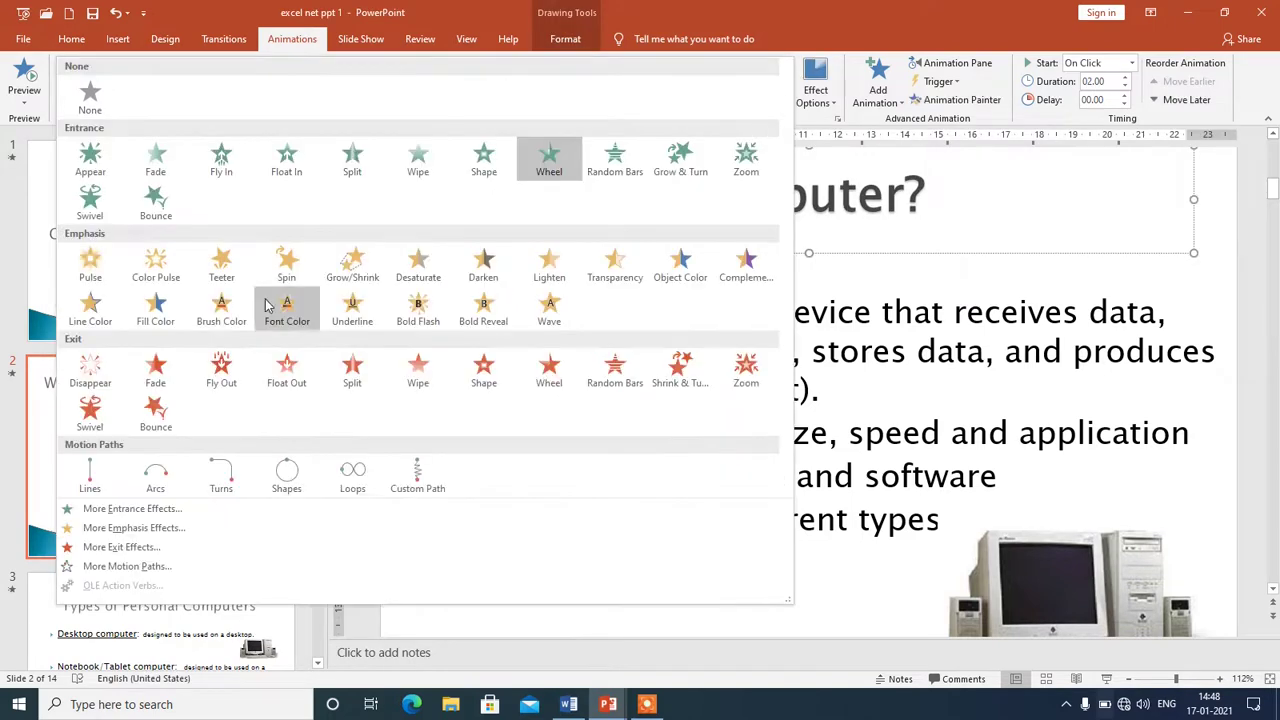
# - Try Teeter, Grow/Shrink, Spin, Darken and Lighten on the title, settling on Pulse emphasis
pyautogui.click(222, 266)
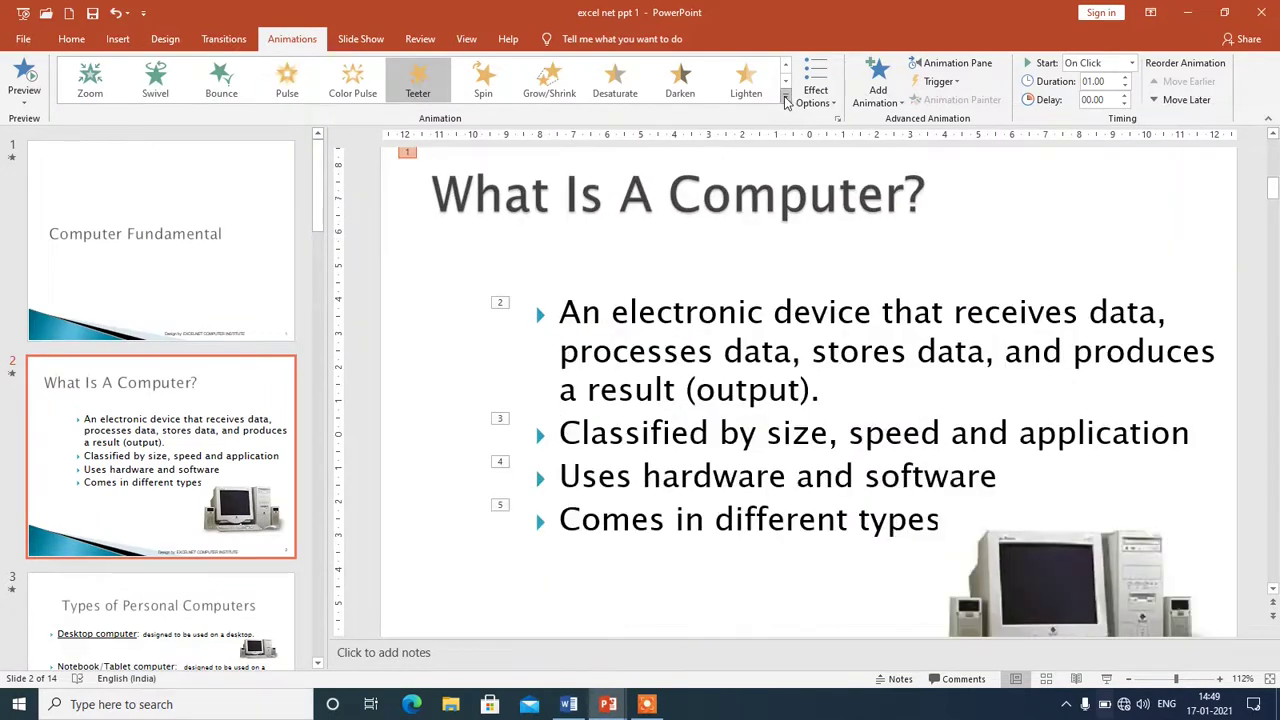
pyautogui.click(573, 91)
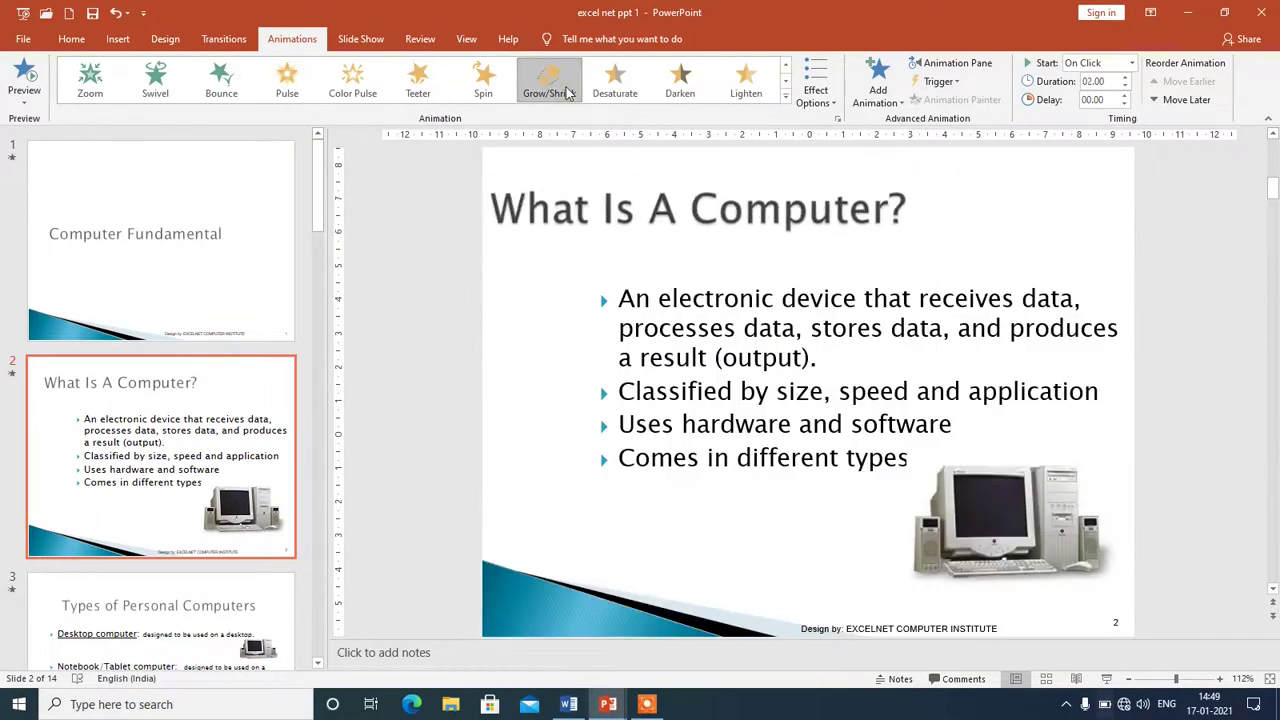
pyautogui.click(483, 90)
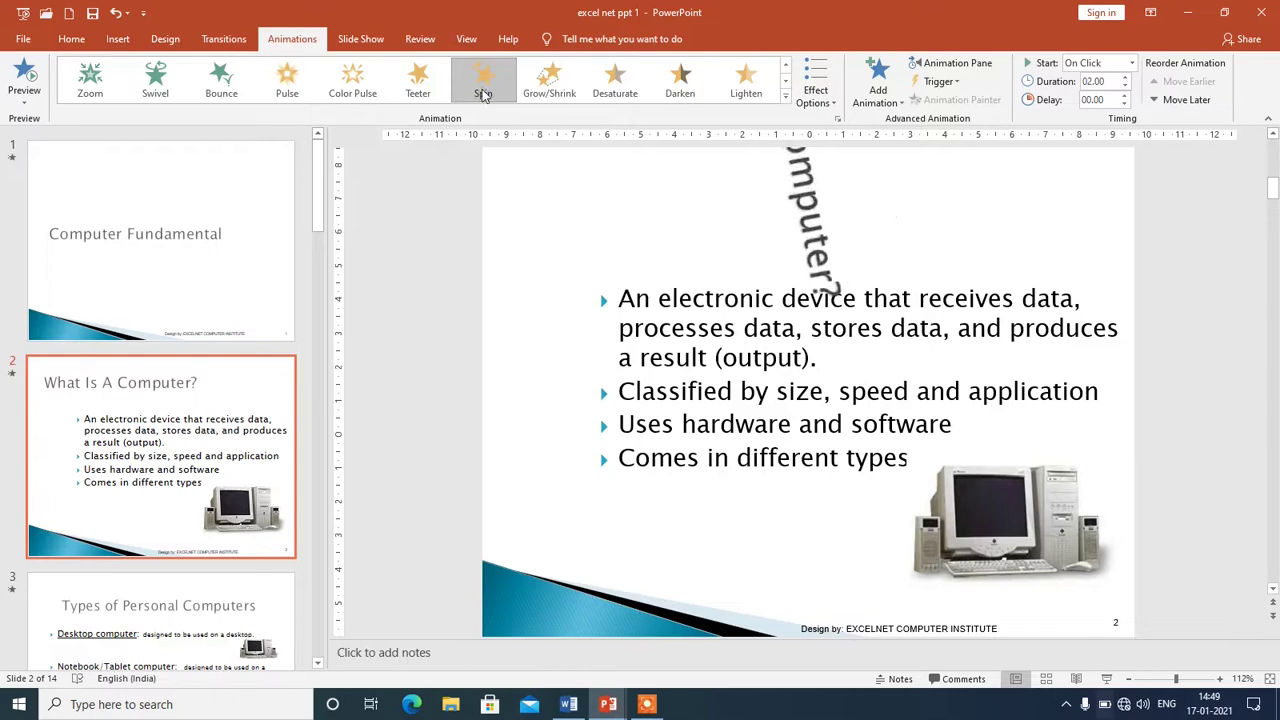
pyautogui.click(682, 85)
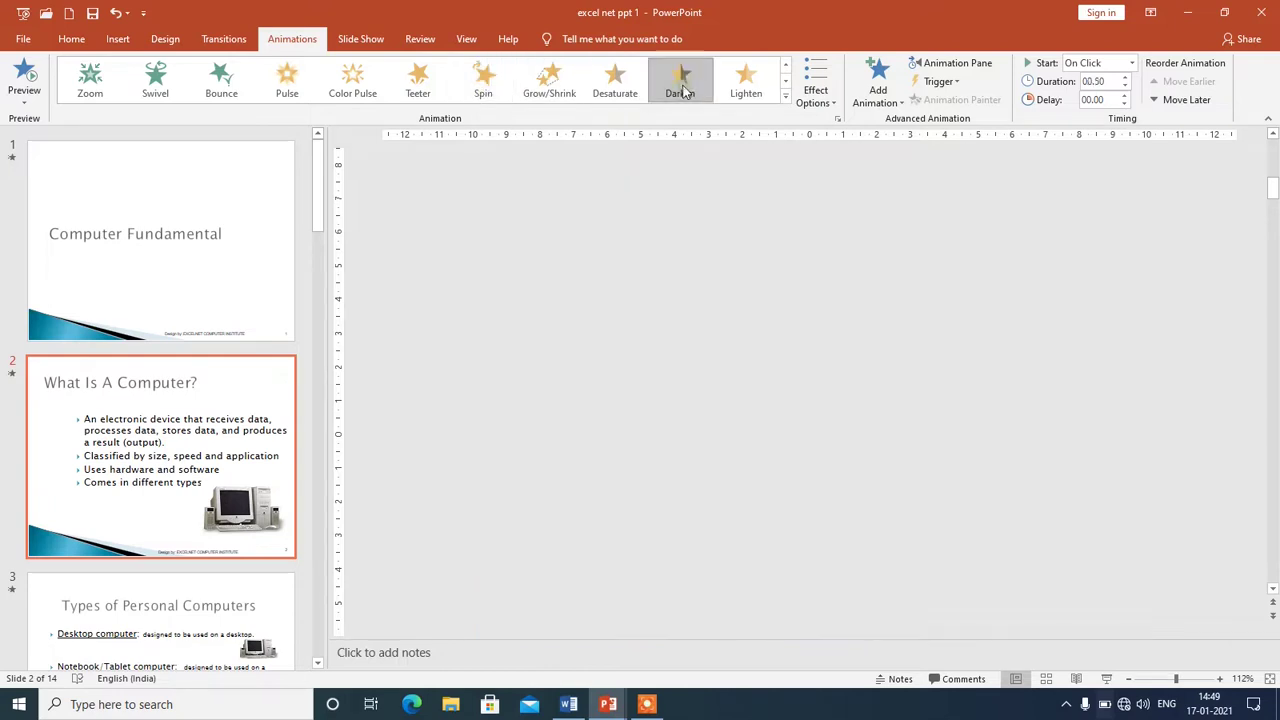
pyautogui.click(733, 88)
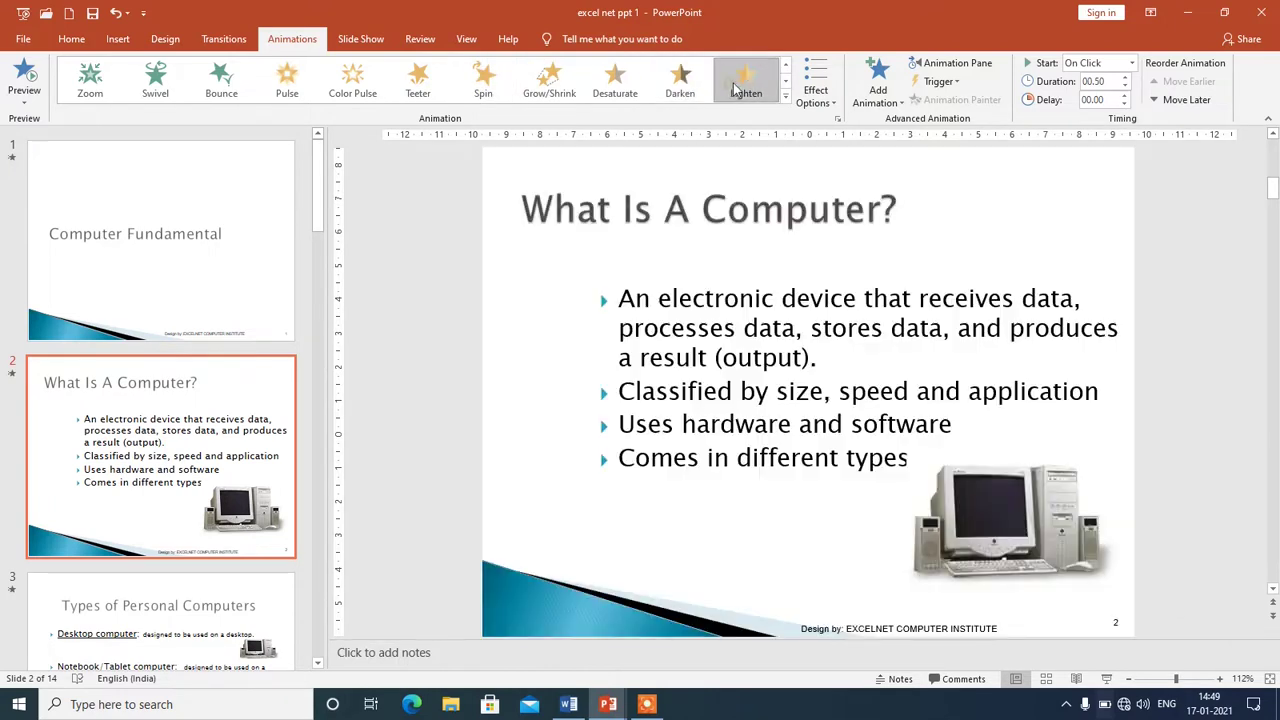
pyautogui.click(289, 82)
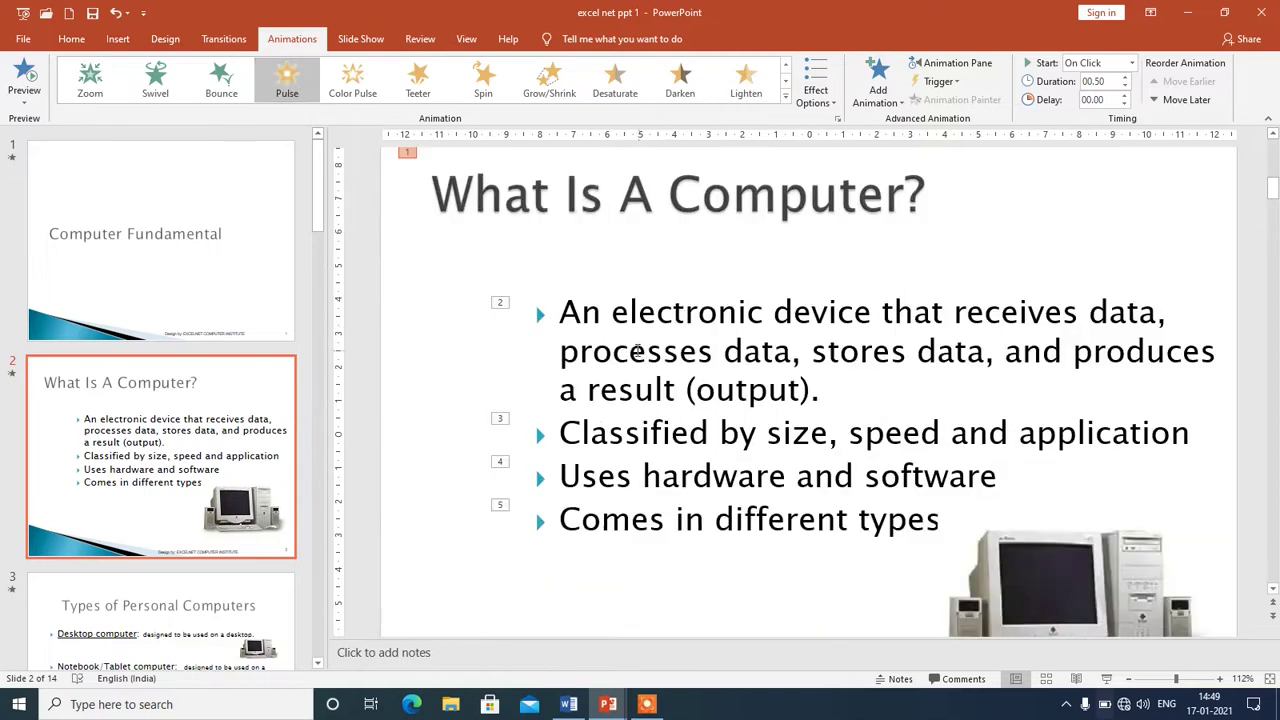
pyautogui.click(634, 350)
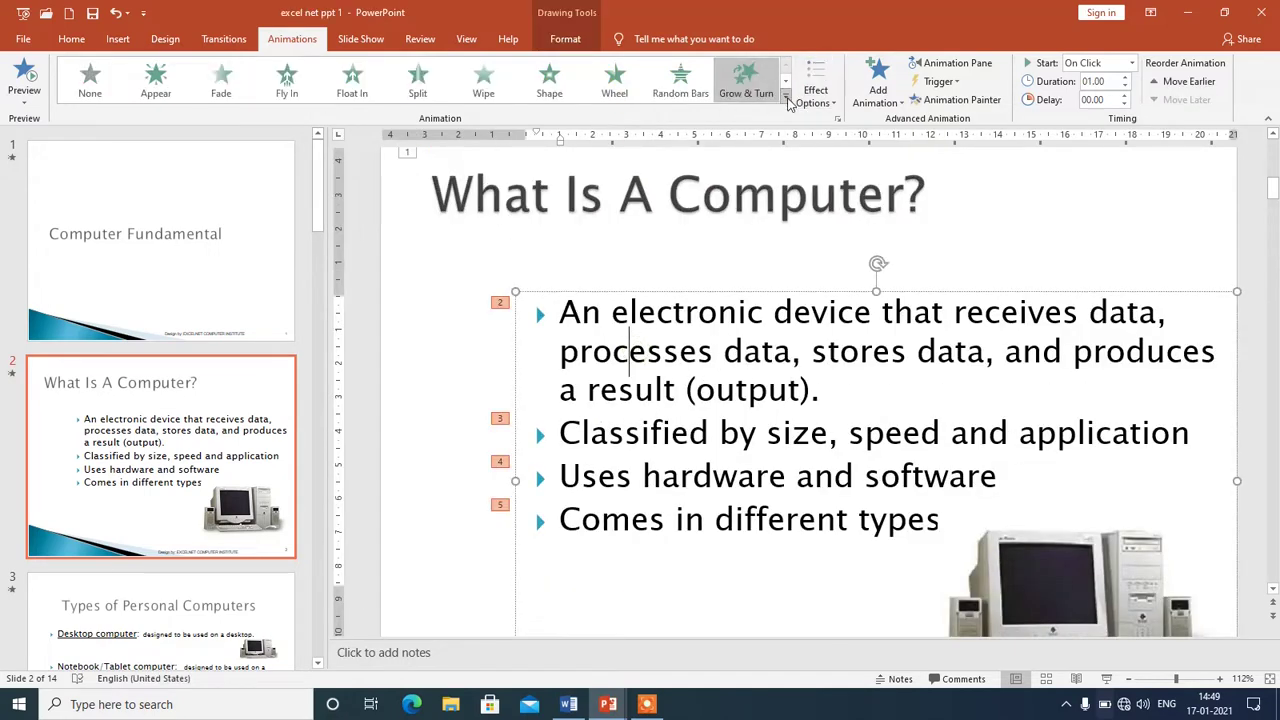
# - Try Bold Reveal on the bullet text, then replace it with a Brush Color emphasis
pyautogui.click(786, 97)
pyautogui.click(470, 320)
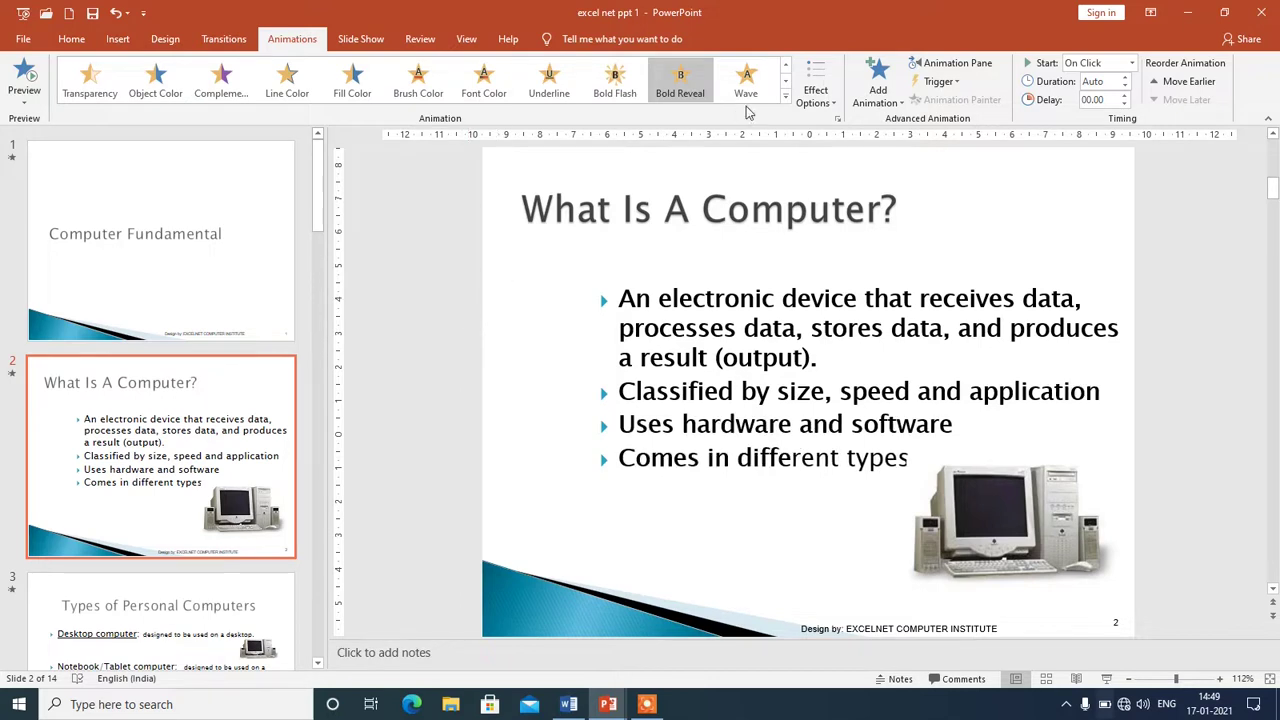
pyautogui.click(785, 97)
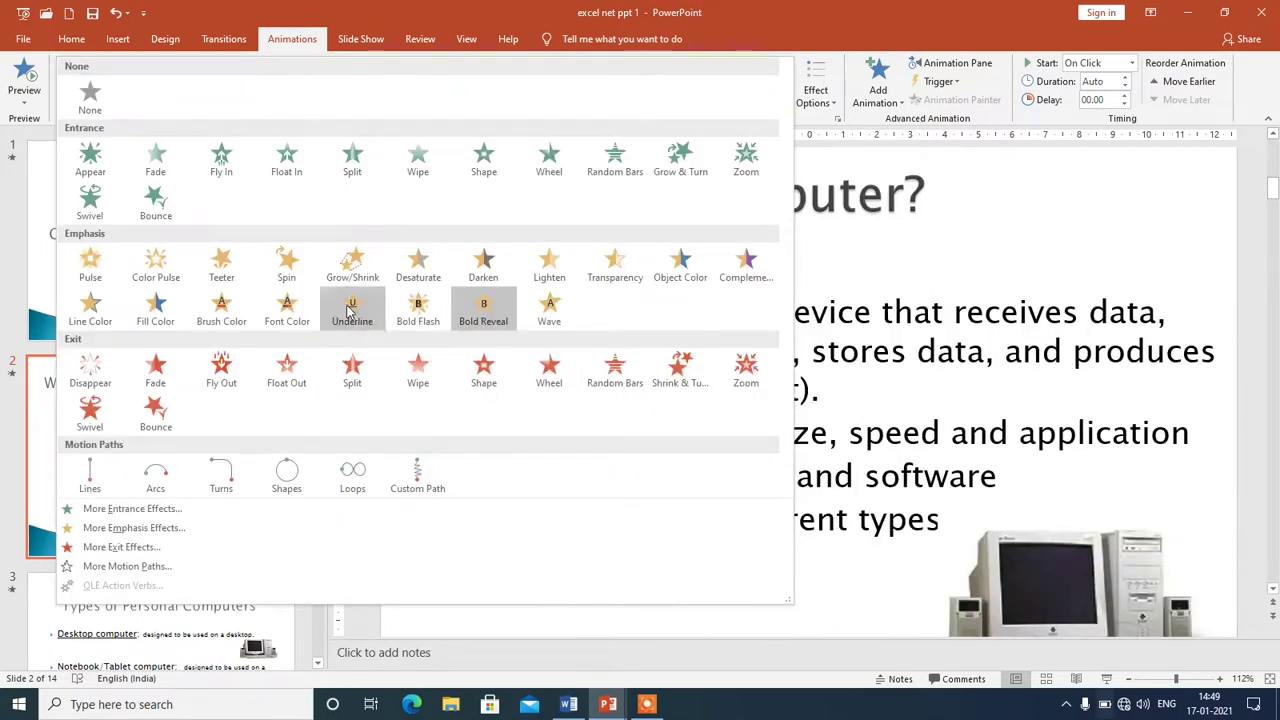
pyautogui.click(222, 312)
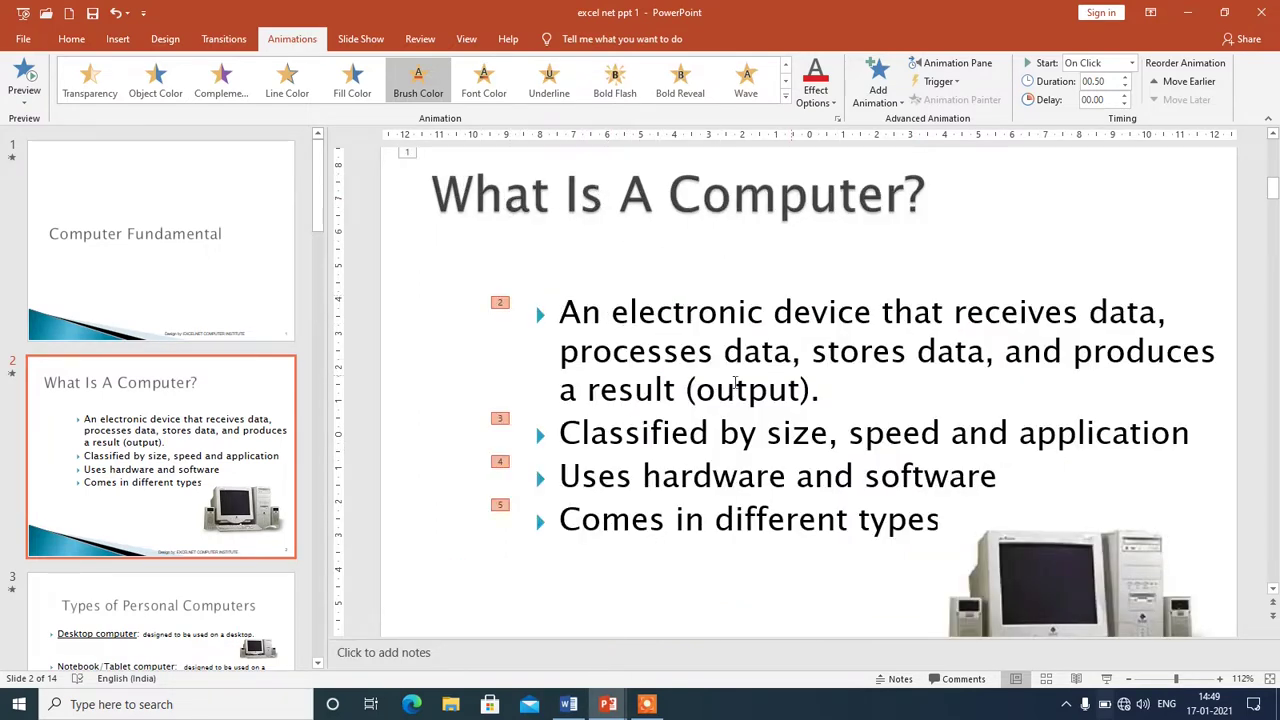
pyautogui.click(580, 183)
pyautogui.click(649, 394)
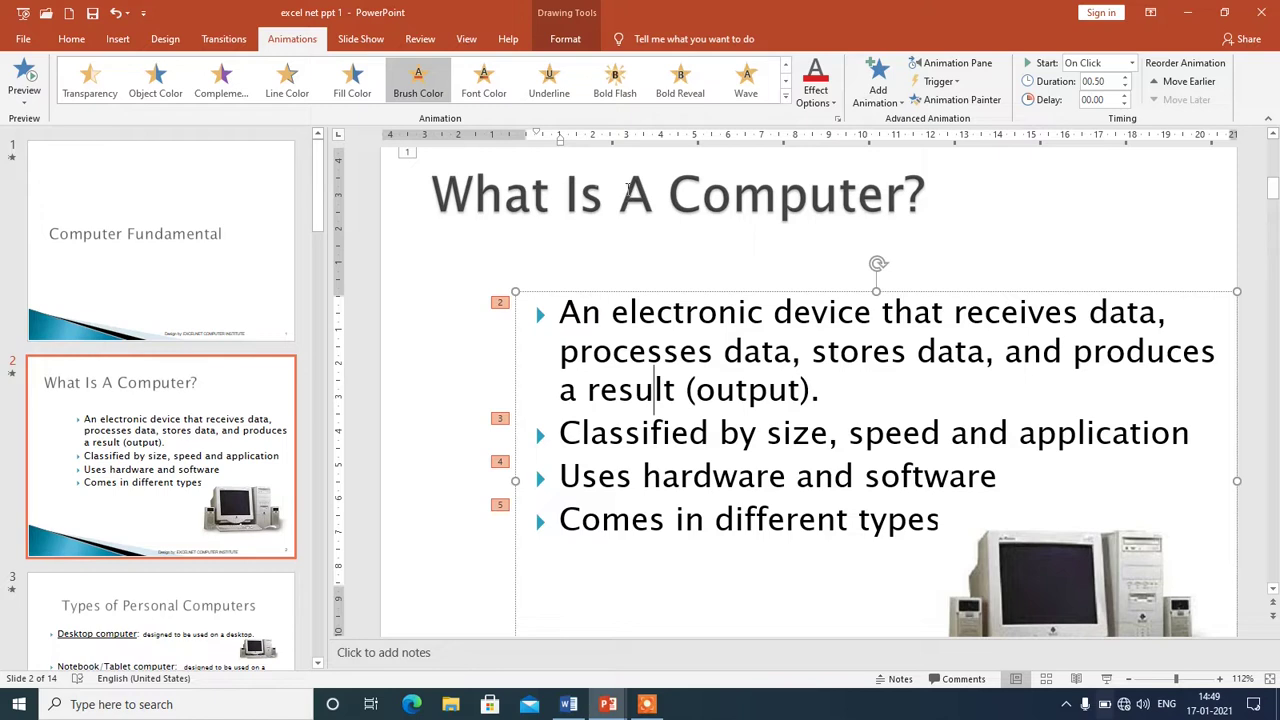
# - Give the bullet text a Wipe exit animation
pyautogui.click(711, 386)
pyautogui.click(785, 97)
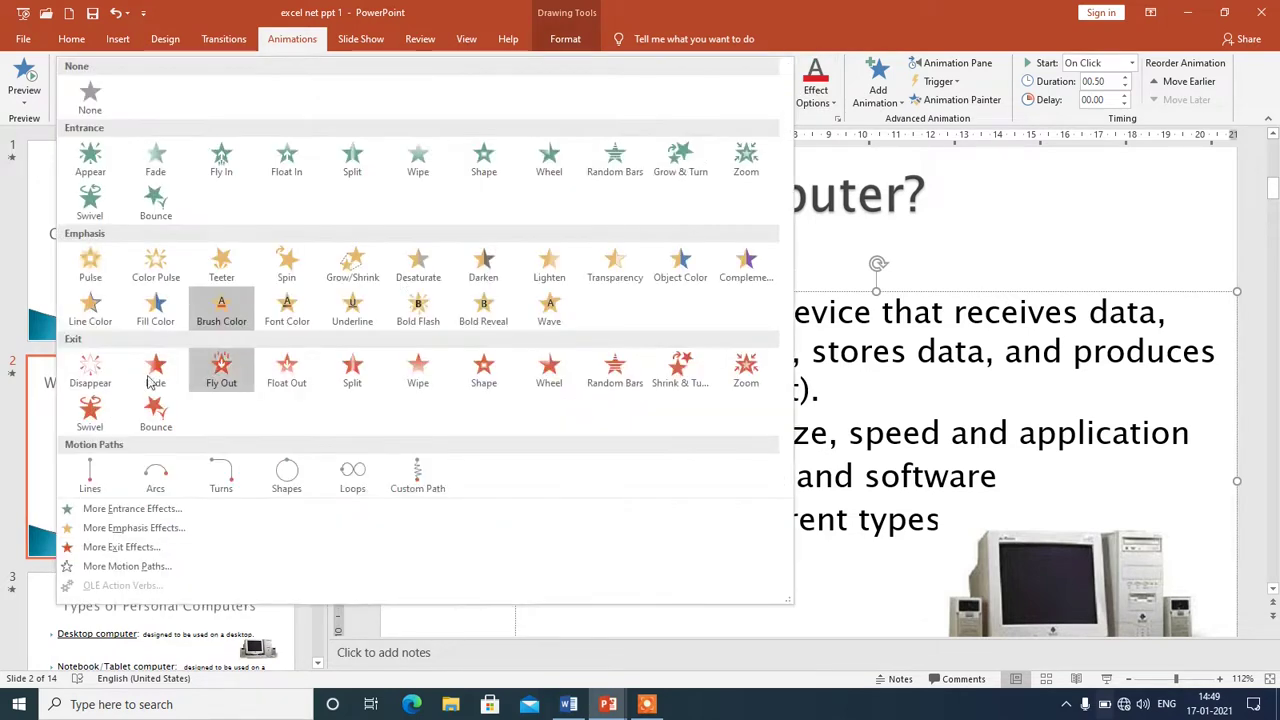
pyautogui.click(423, 390)
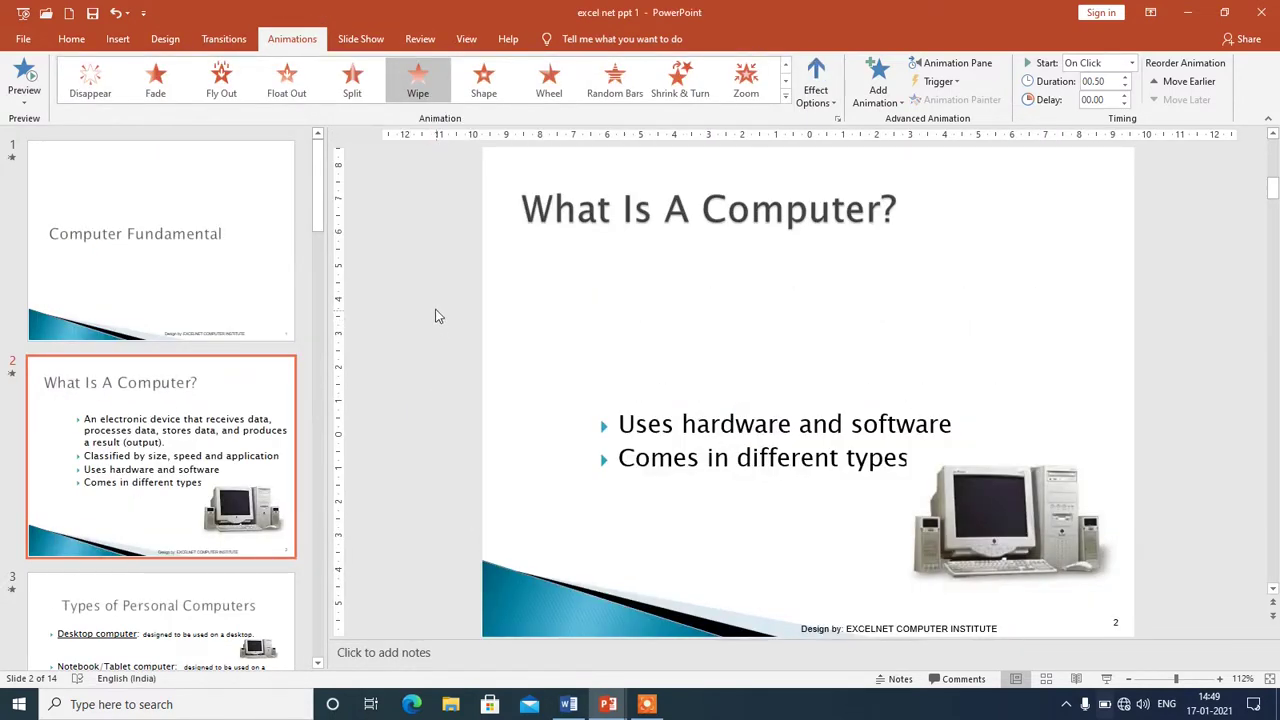
# - Give the slide title a Zoom exit animation
pyautogui.click(693, 197)
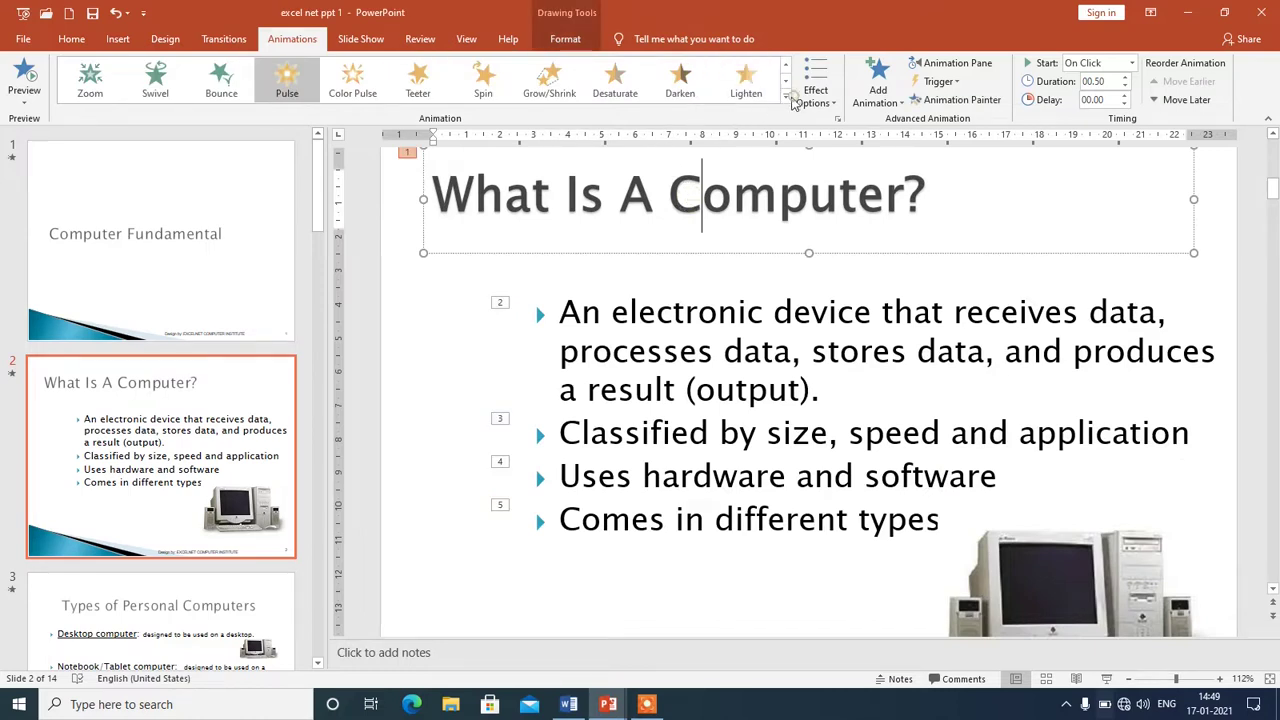
pyautogui.click(786, 98)
pyautogui.click(749, 370)
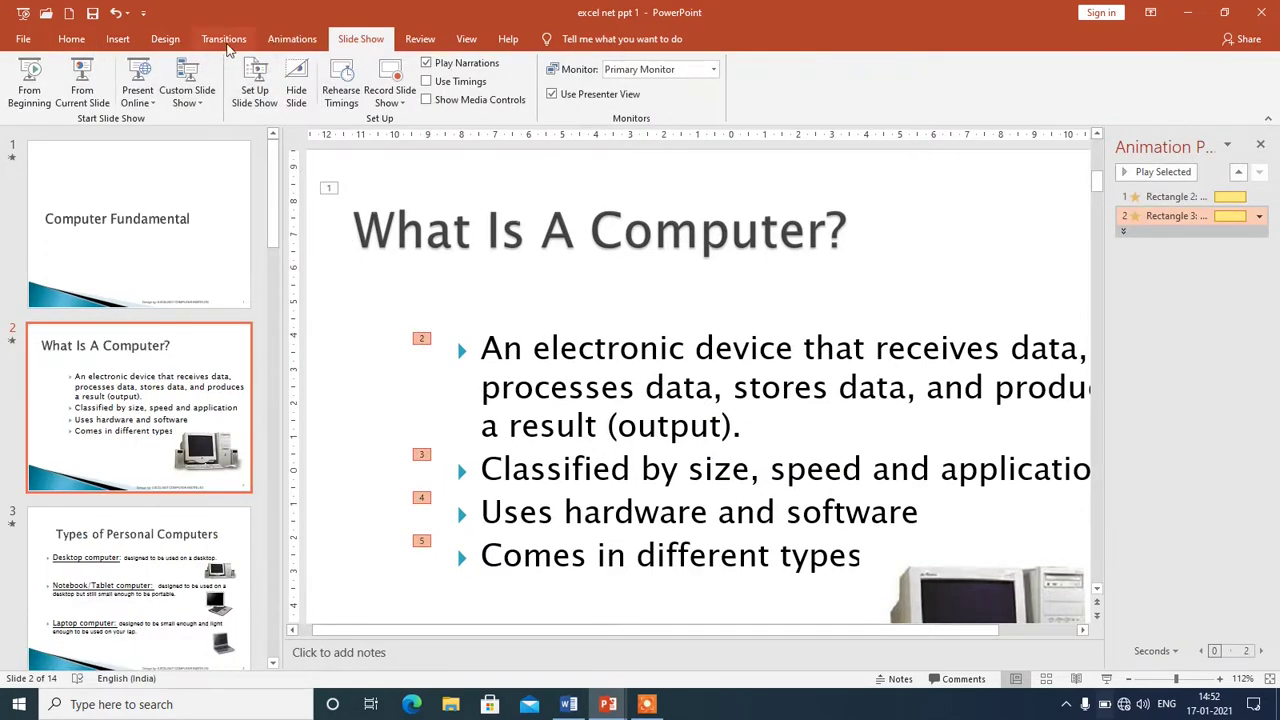
# - Remove the title's and the bullet text's existing animations in the Animation Pane
pyautogui.click(287, 40)
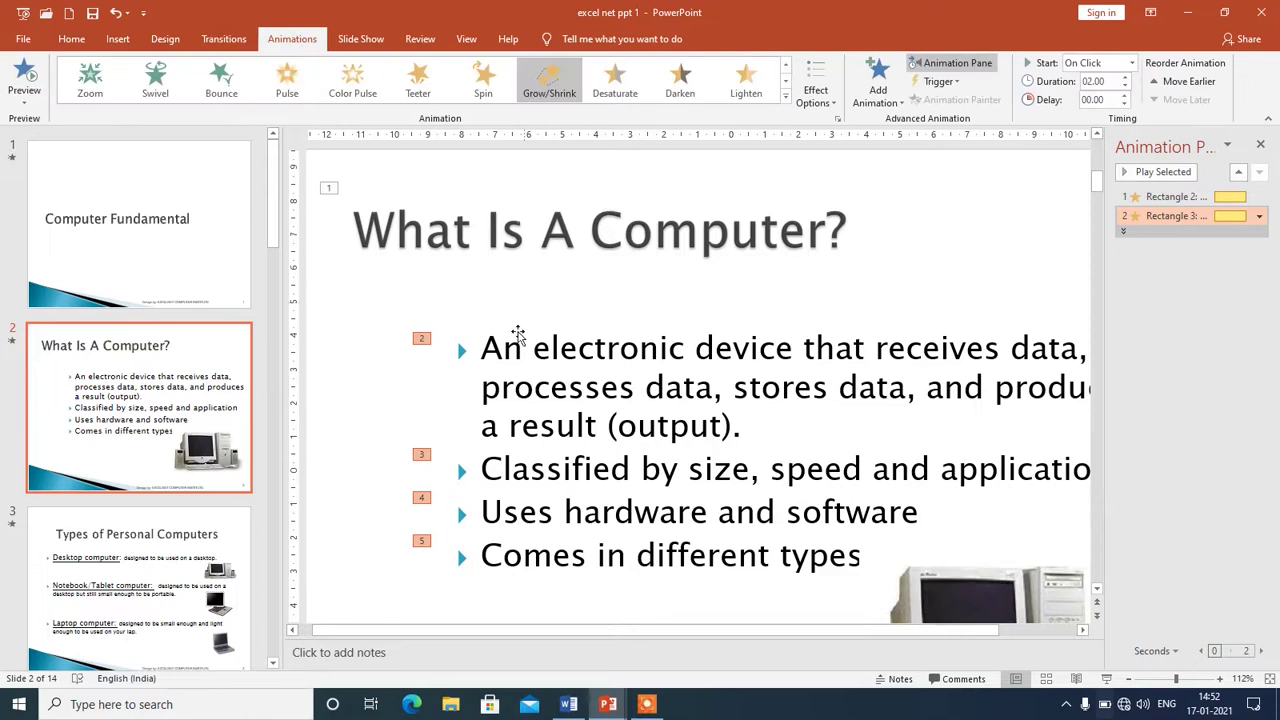
pyautogui.click(370, 200)
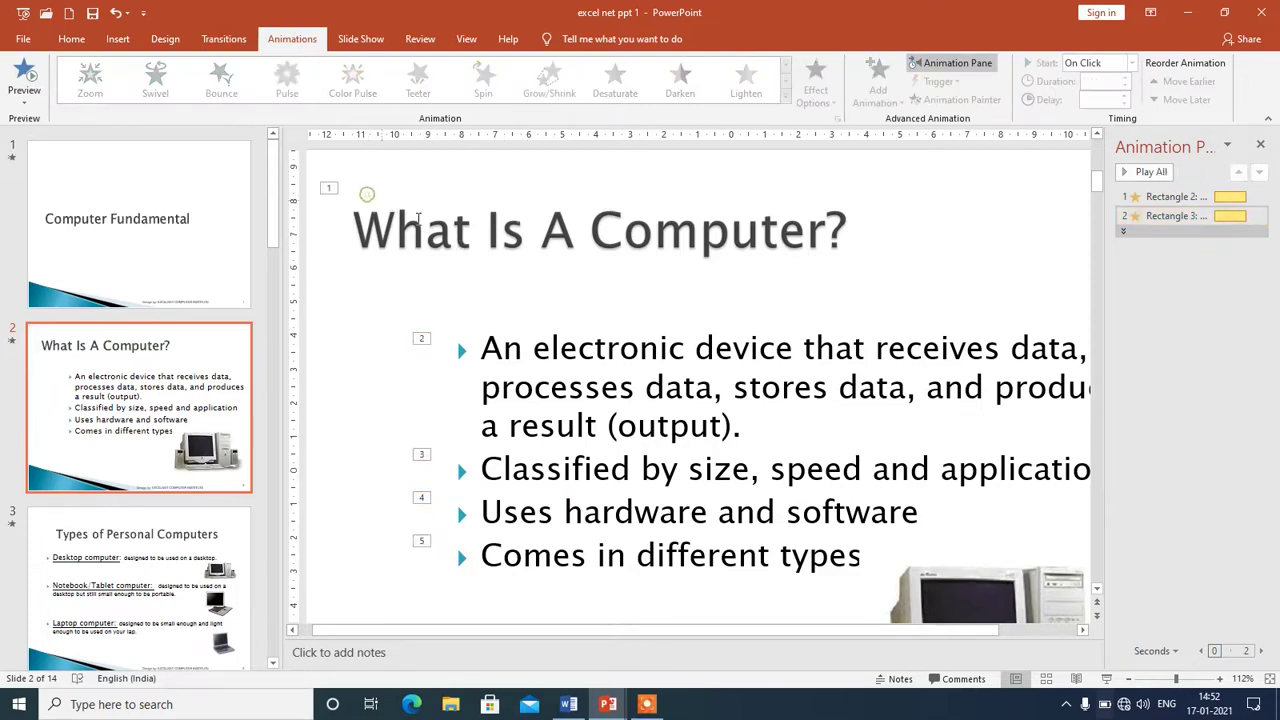
pyautogui.click(1261, 199)
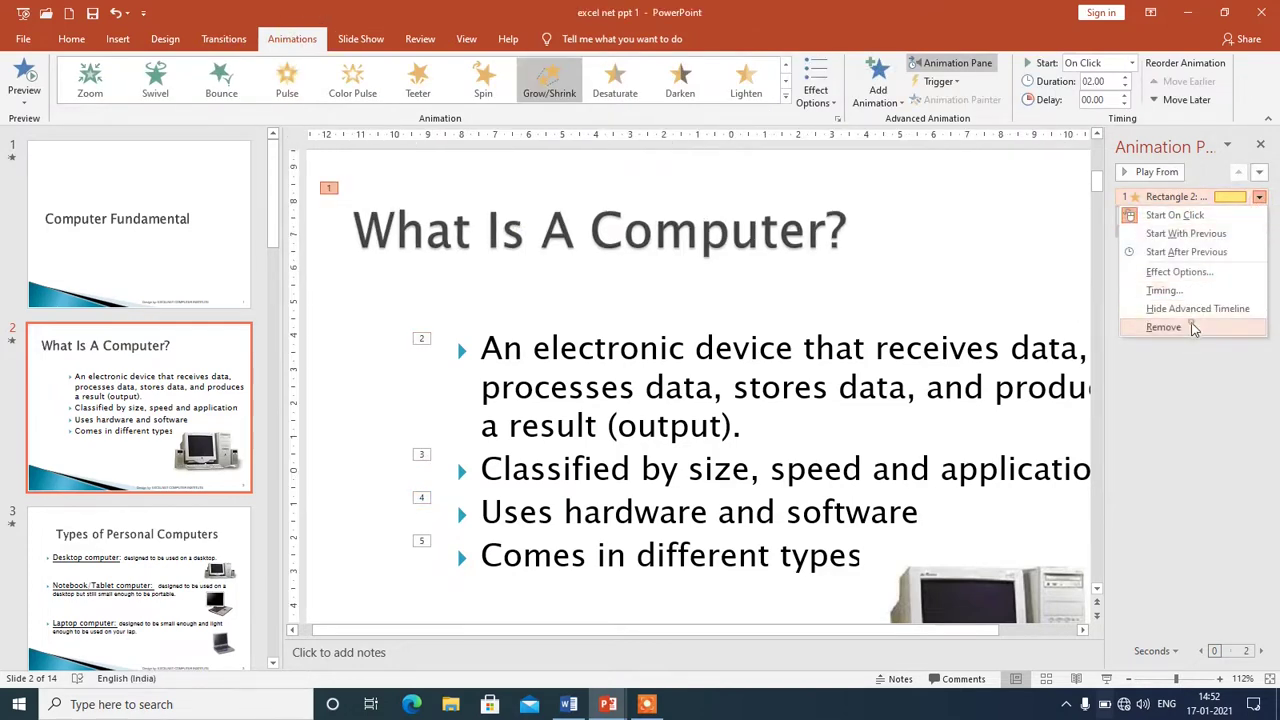
pyautogui.click(1195, 326)
pyautogui.click(1259, 199)
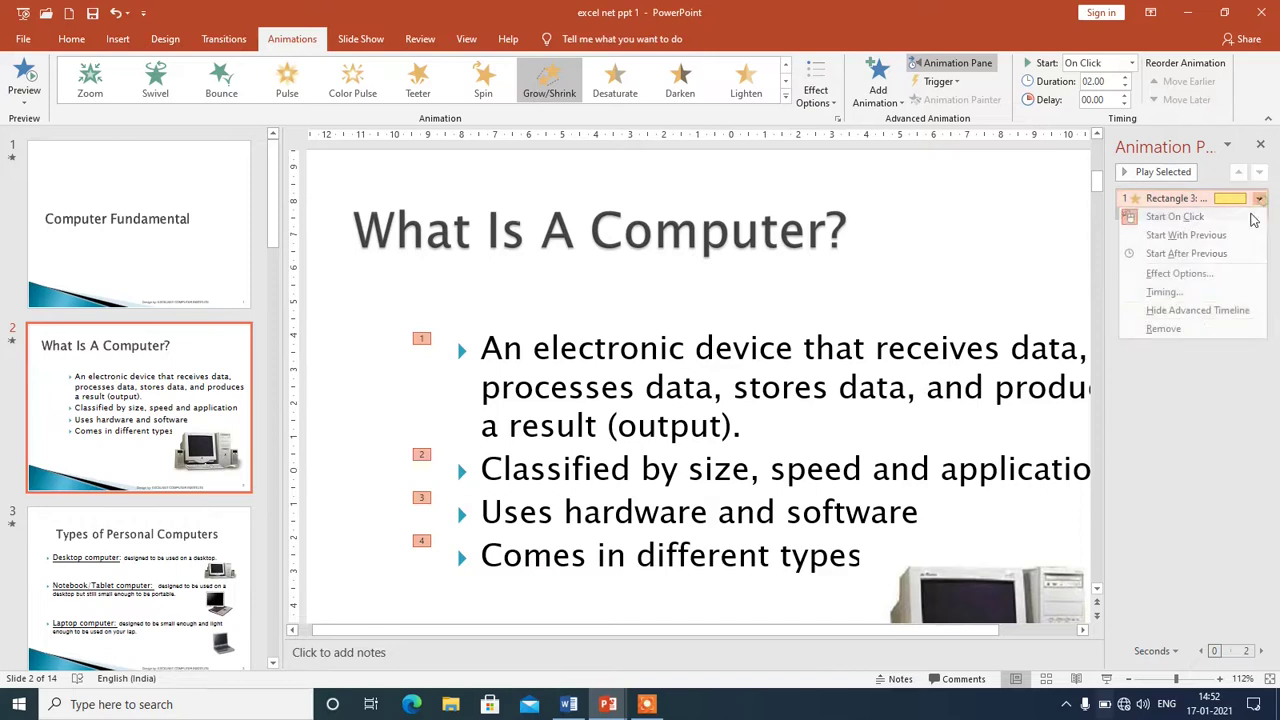
pyautogui.click(1195, 328)
# - Apply a Fade entrance to the slide title
pyautogui.click(756, 360)
pyautogui.click(541, 226)
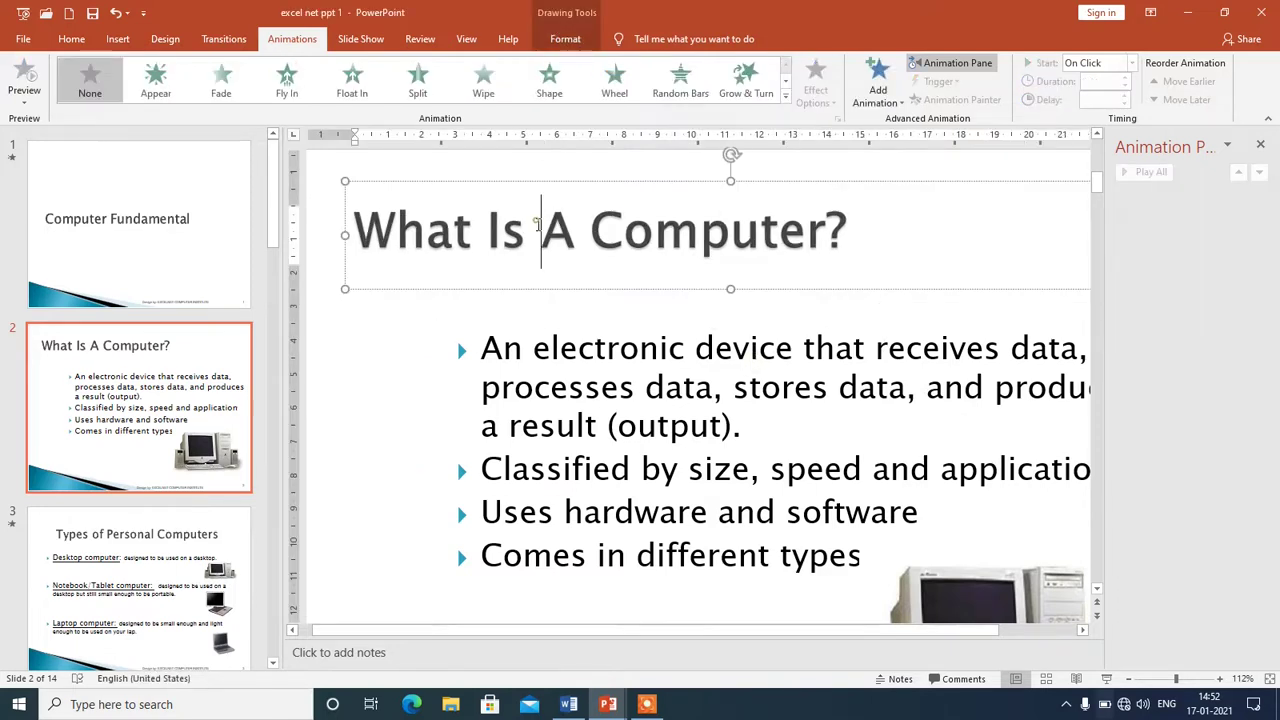
pyautogui.click(220, 86)
pyautogui.click(676, 318)
pyautogui.click(668, 388)
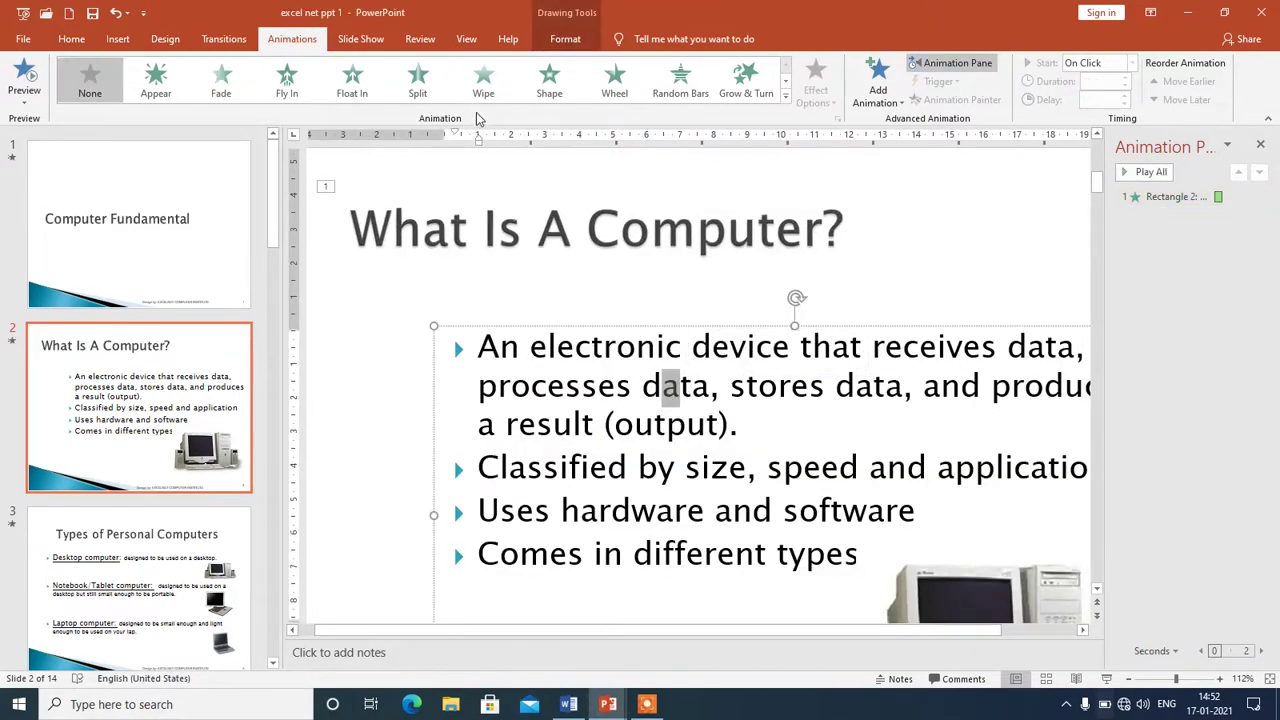
# - Apply a Random Bars entrance to the bullet text, numbered 2 after the title
pyautogui.click(682, 90)
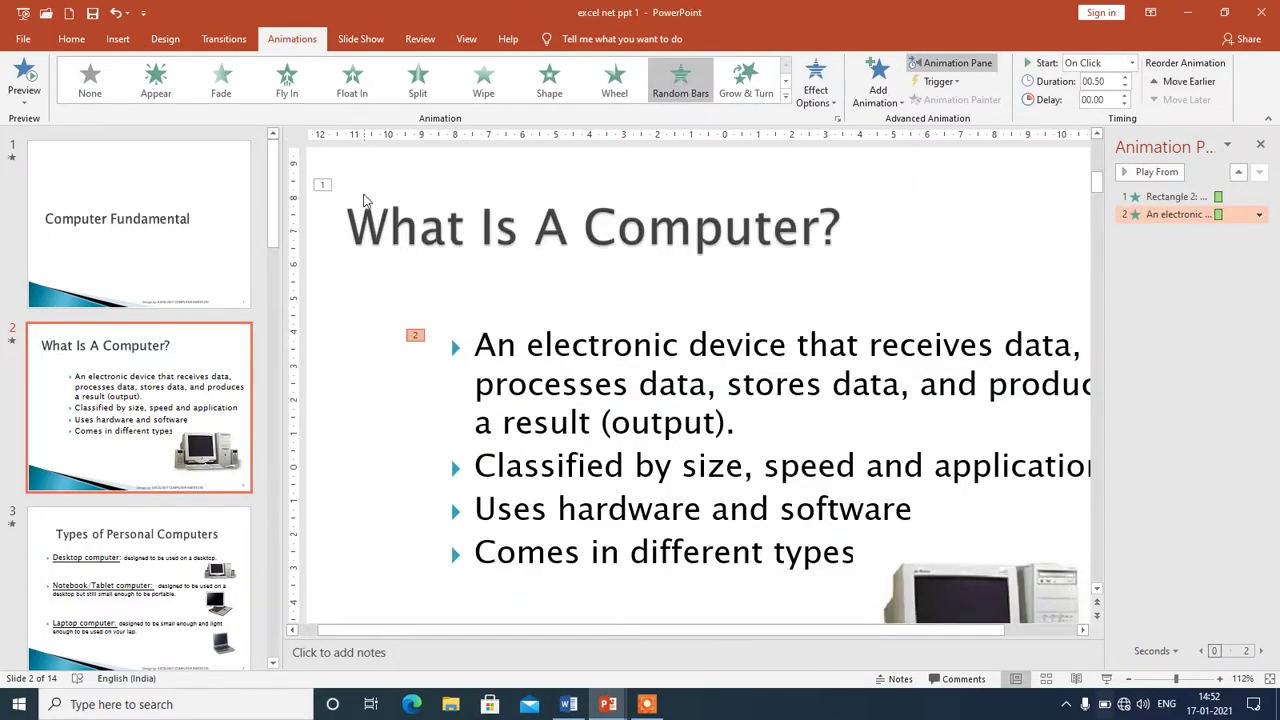
pyautogui.click(787, 97)
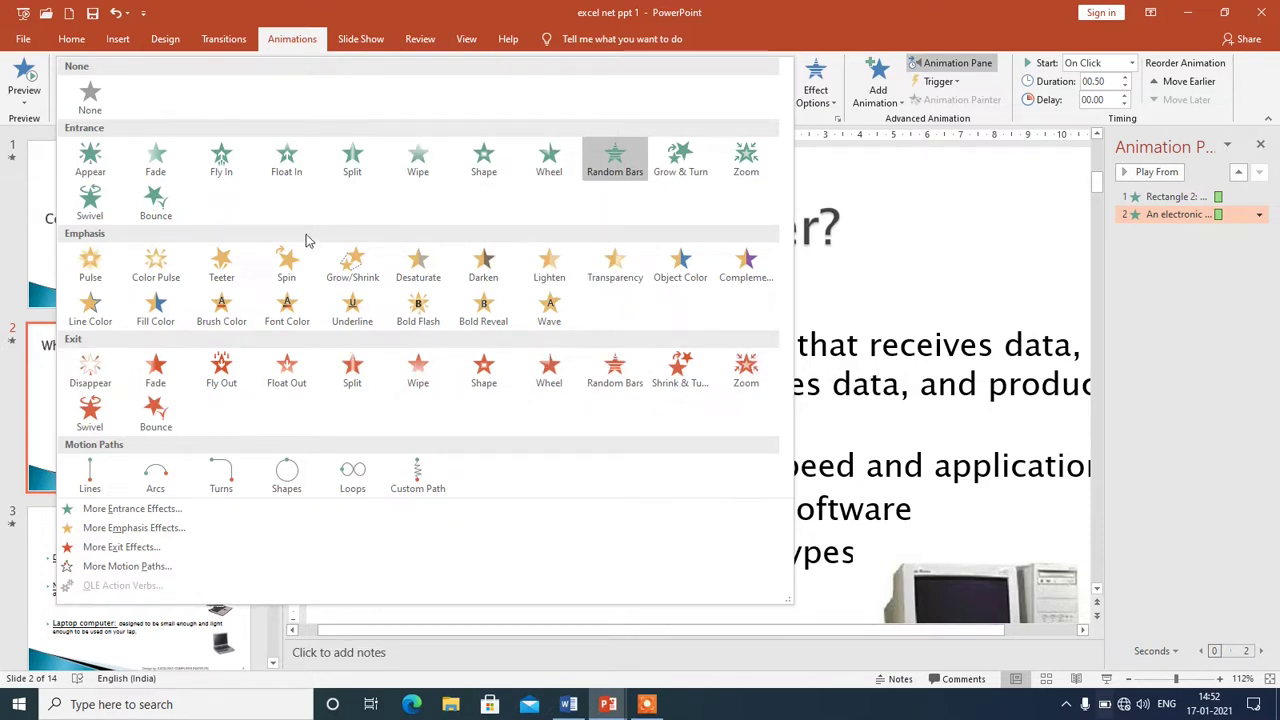
pyautogui.click(995, 323)
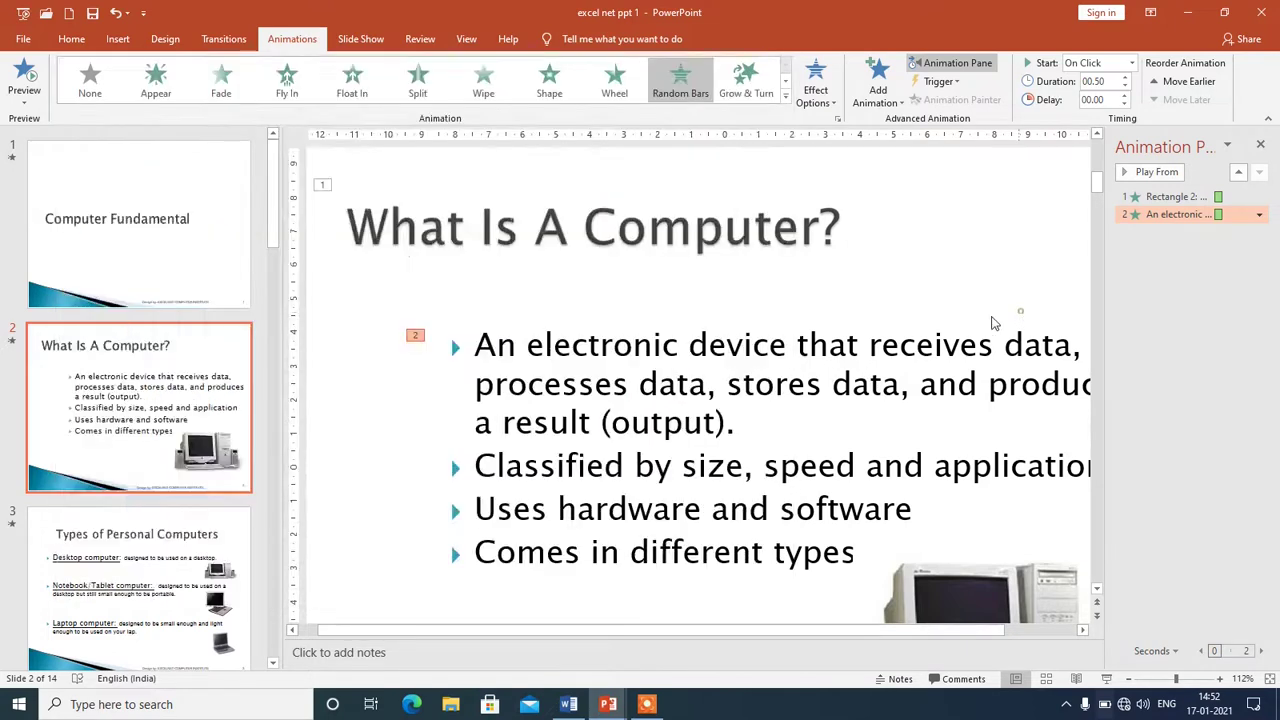
pyautogui.click(534, 238)
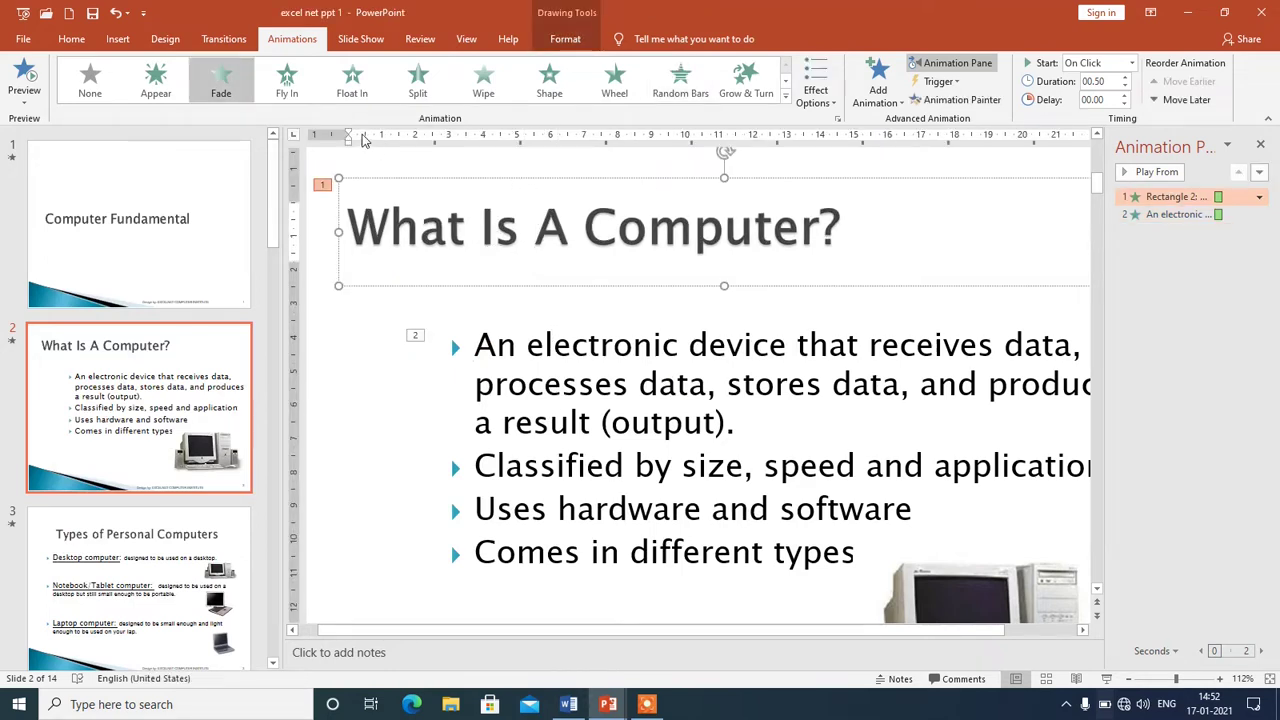
# - Add a Color Pulse emphasis to the title as its second animation, numbered 3
pyautogui.click(890, 103)
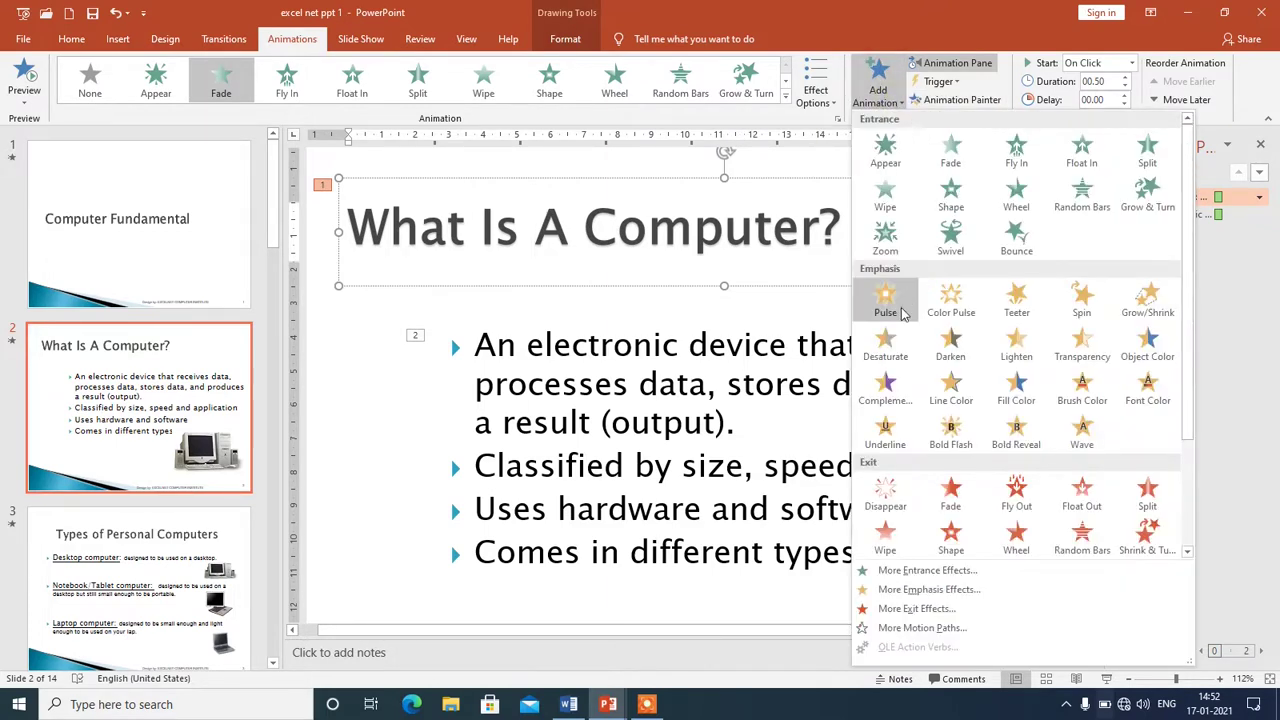
pyautogui.click(948, 312)
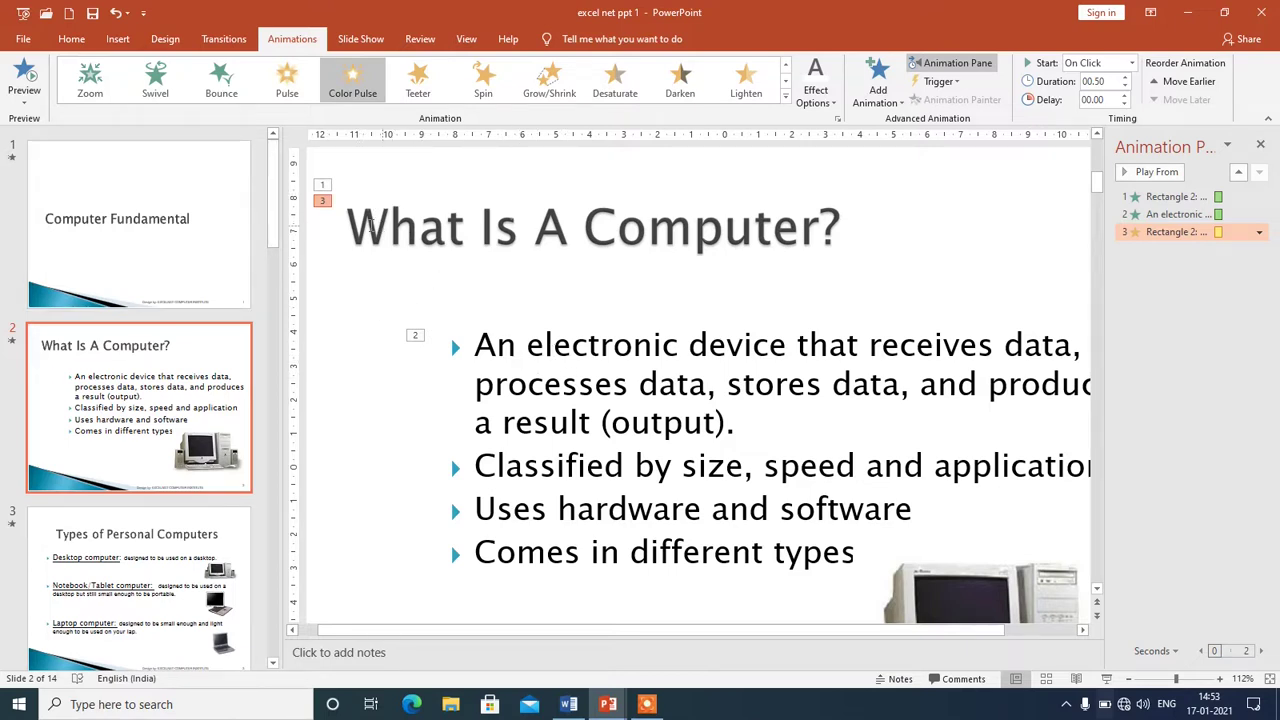
pyautogui.click(443, 224)
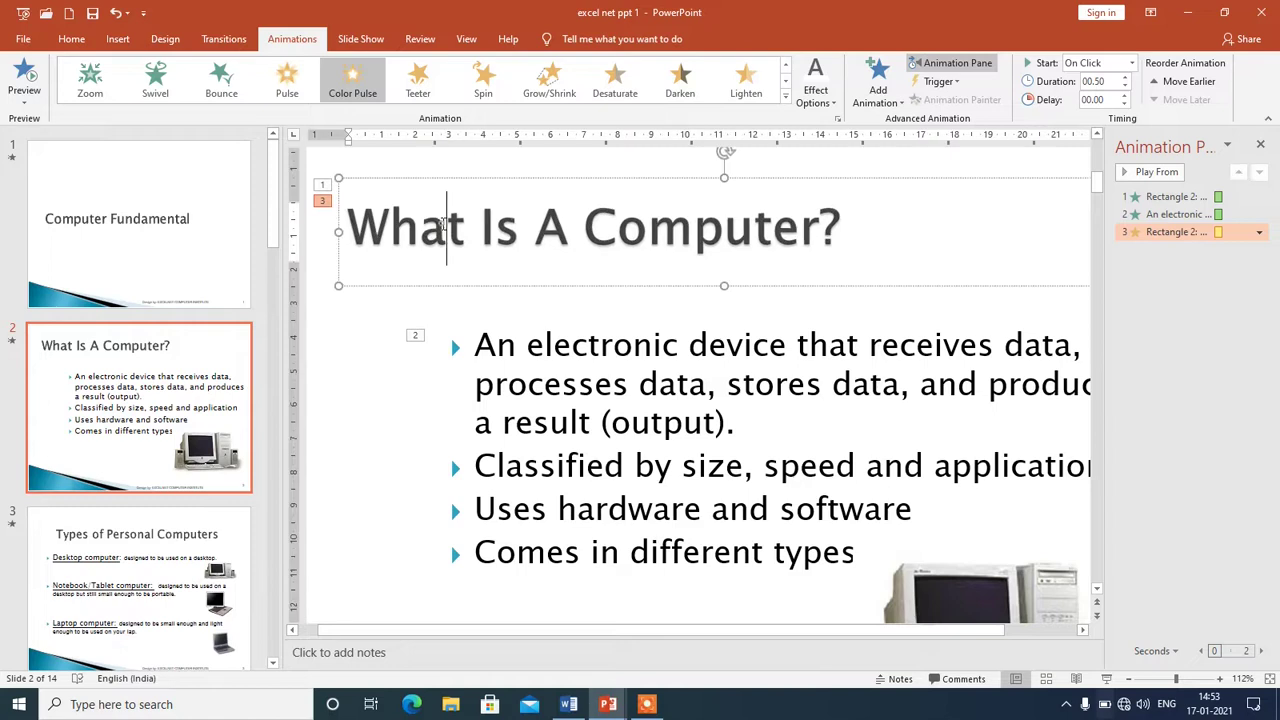
pyautogui.click(578, 388)
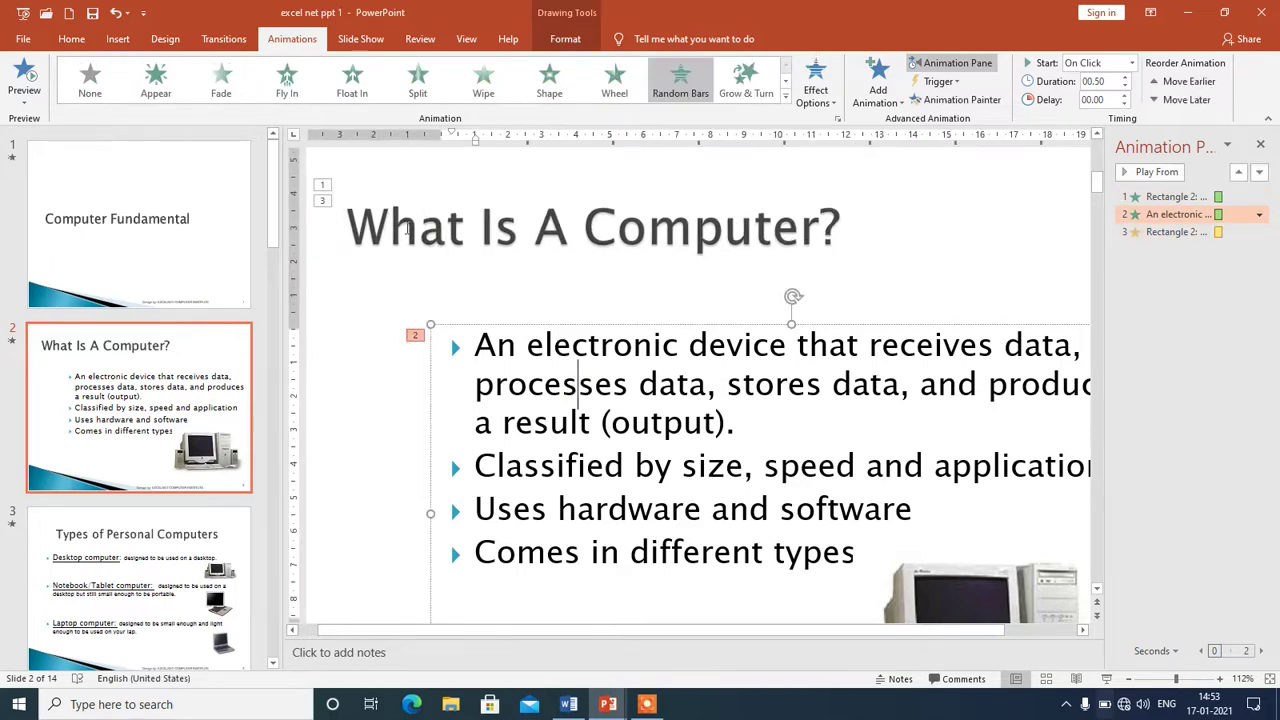
pyautogui.click(443, 224)
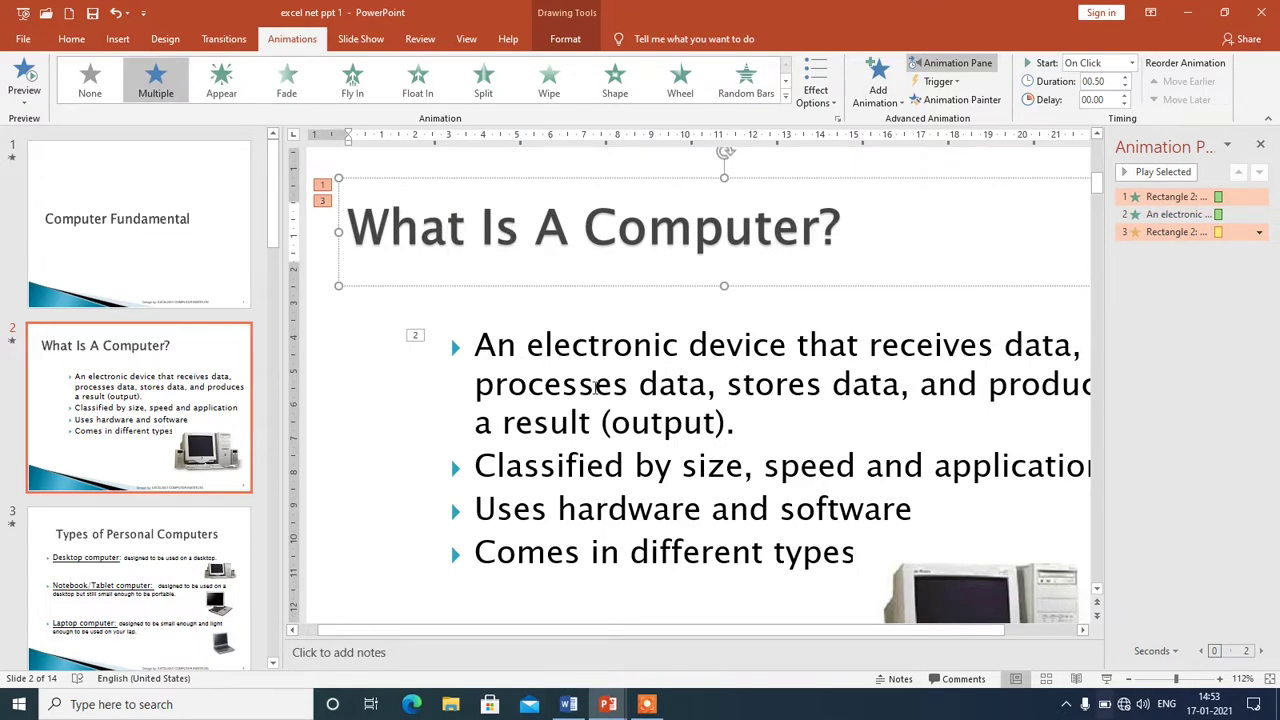
pyautogui.click(630, 396)
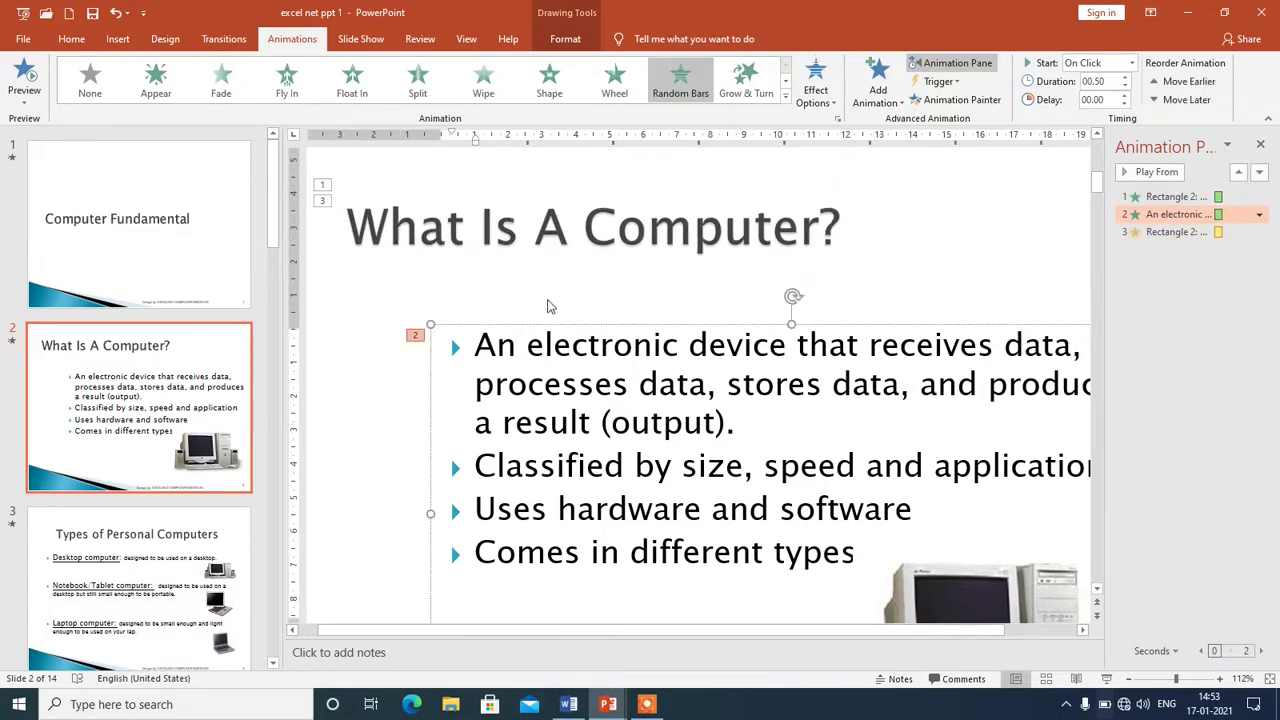
pyautogui.click(397, 218)
pyautogui.click(630, 384)
pyautogui.click(785, 97)
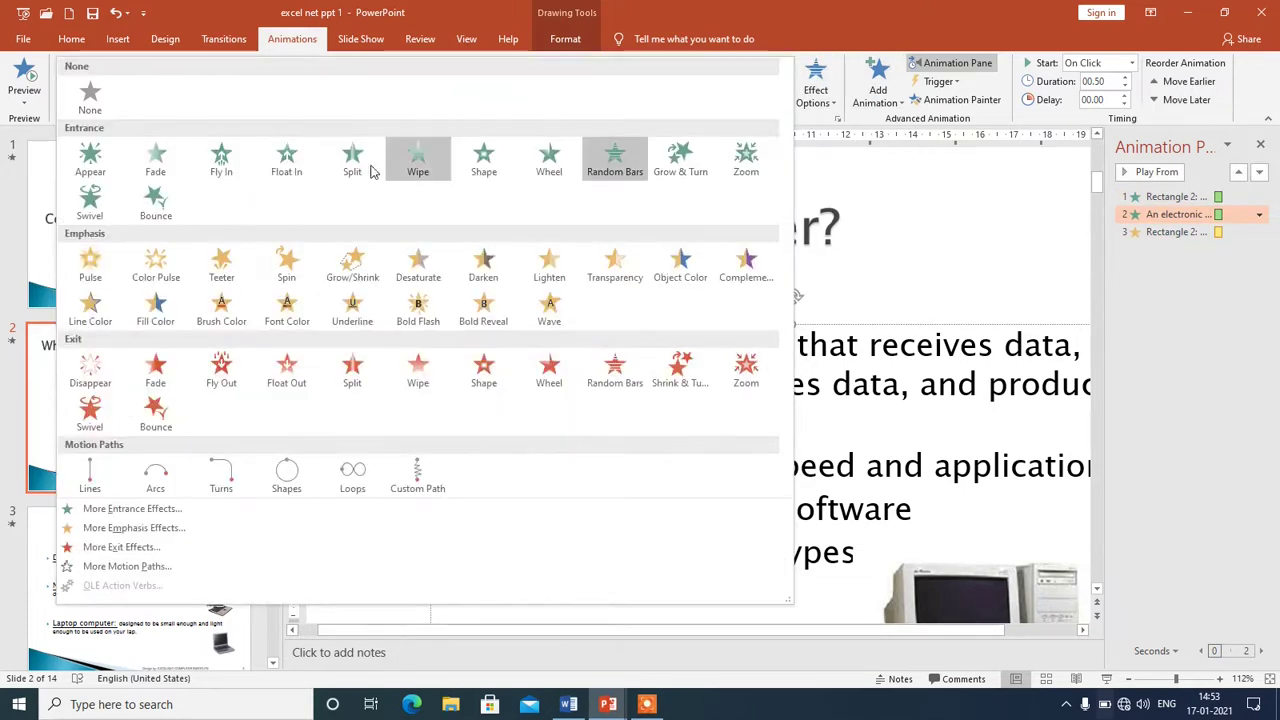
pyautogui.click(490, 273)
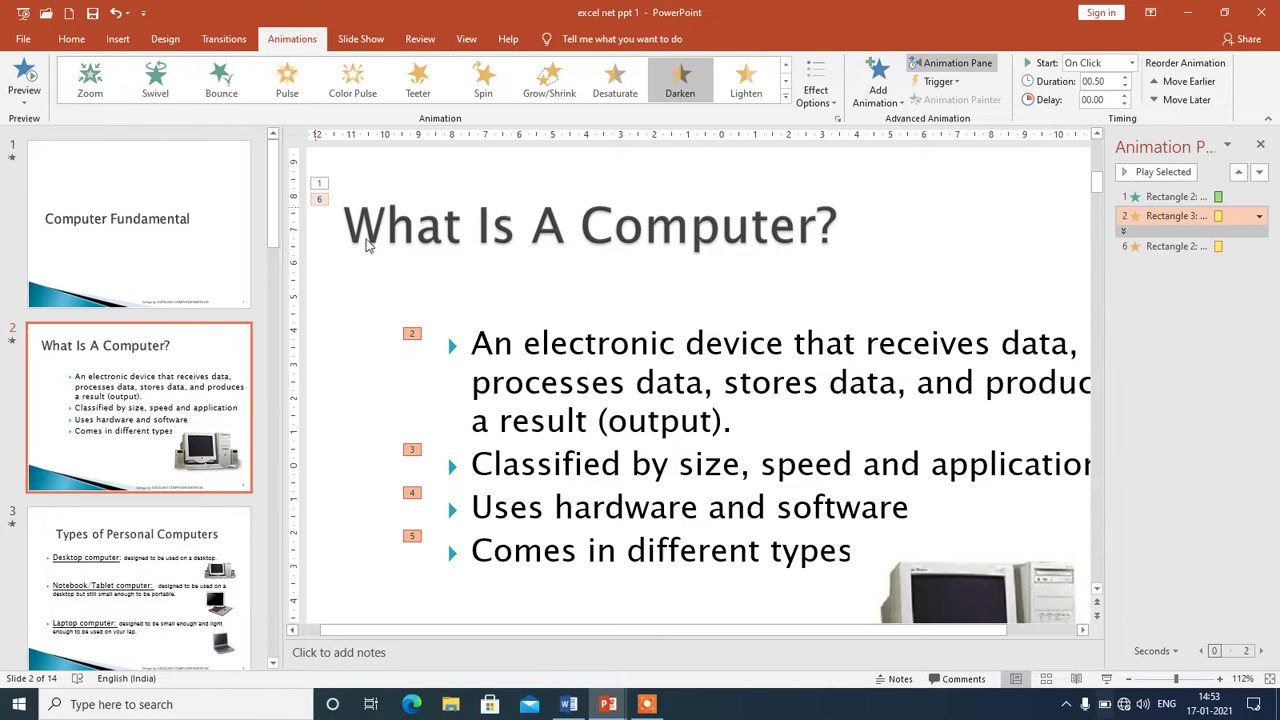
pyautogui.click(690, 384)
pyautogui.click(447, 229)
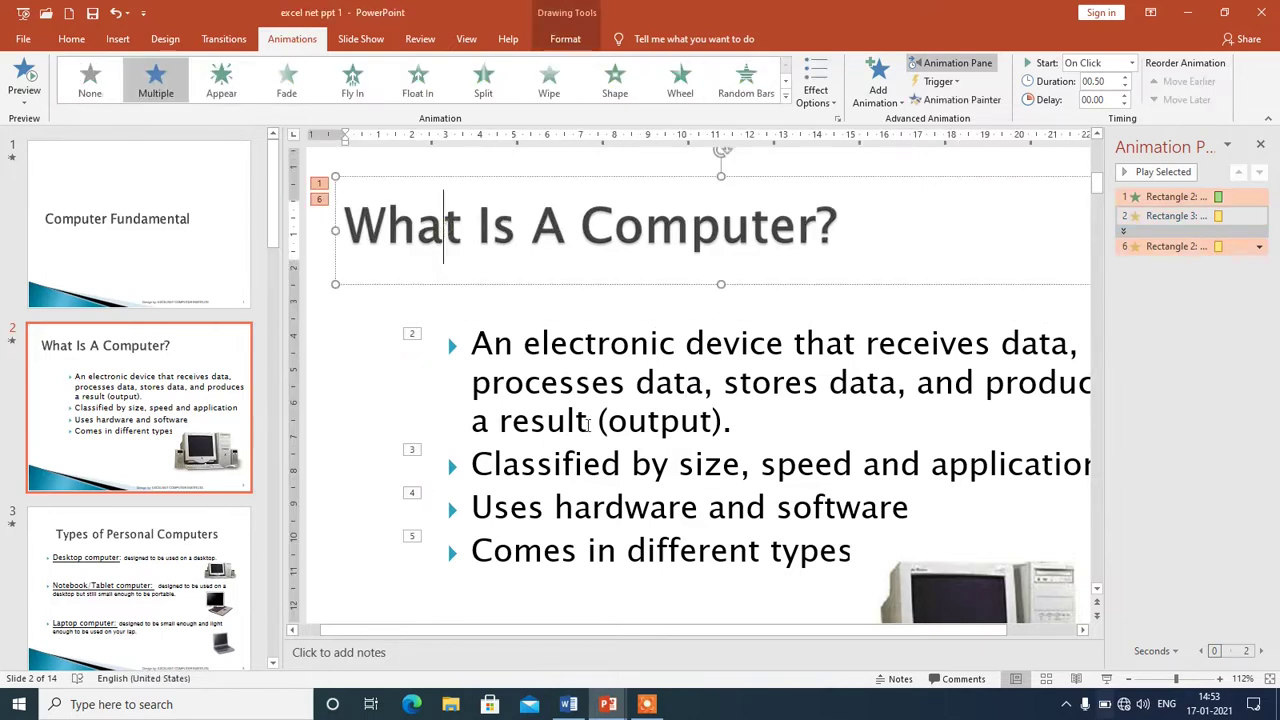
# - Delete all three animations in the Animation Pane, leaving slide 2 unanimated
pyautogui.click(609, 388)
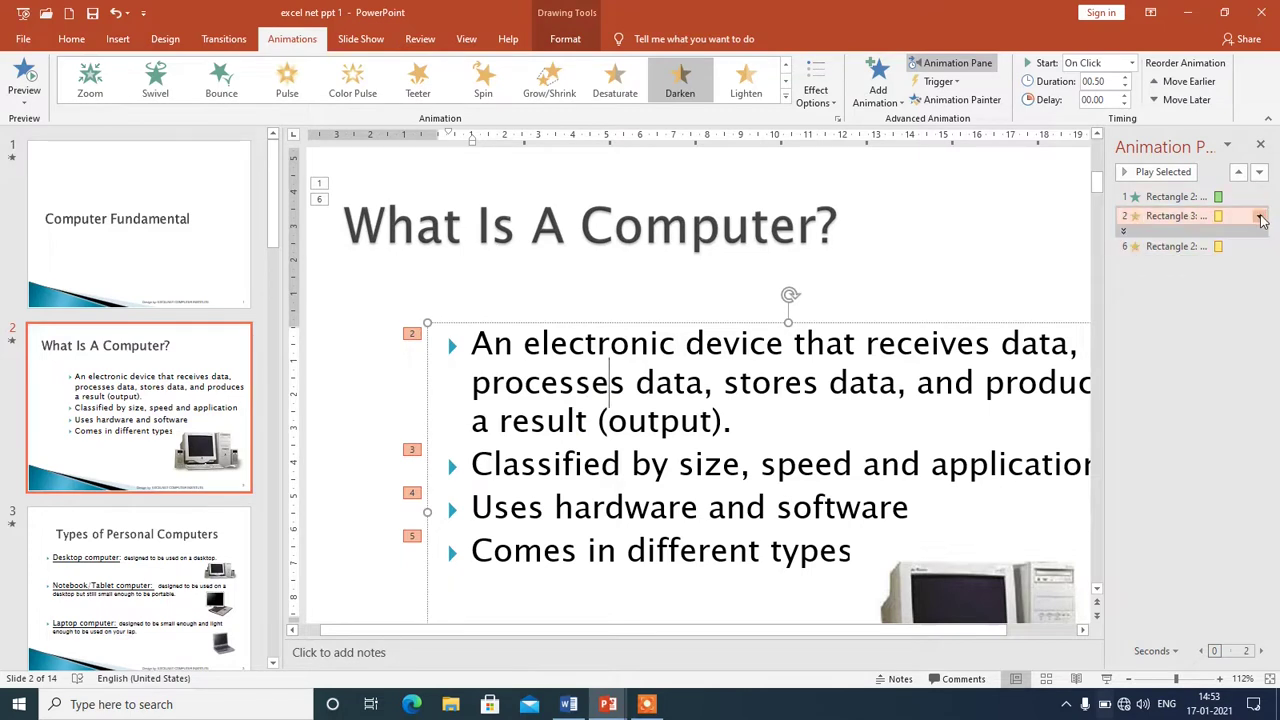
pyautogui.click(1259, 215)
pyautogui.click(1150, 344)
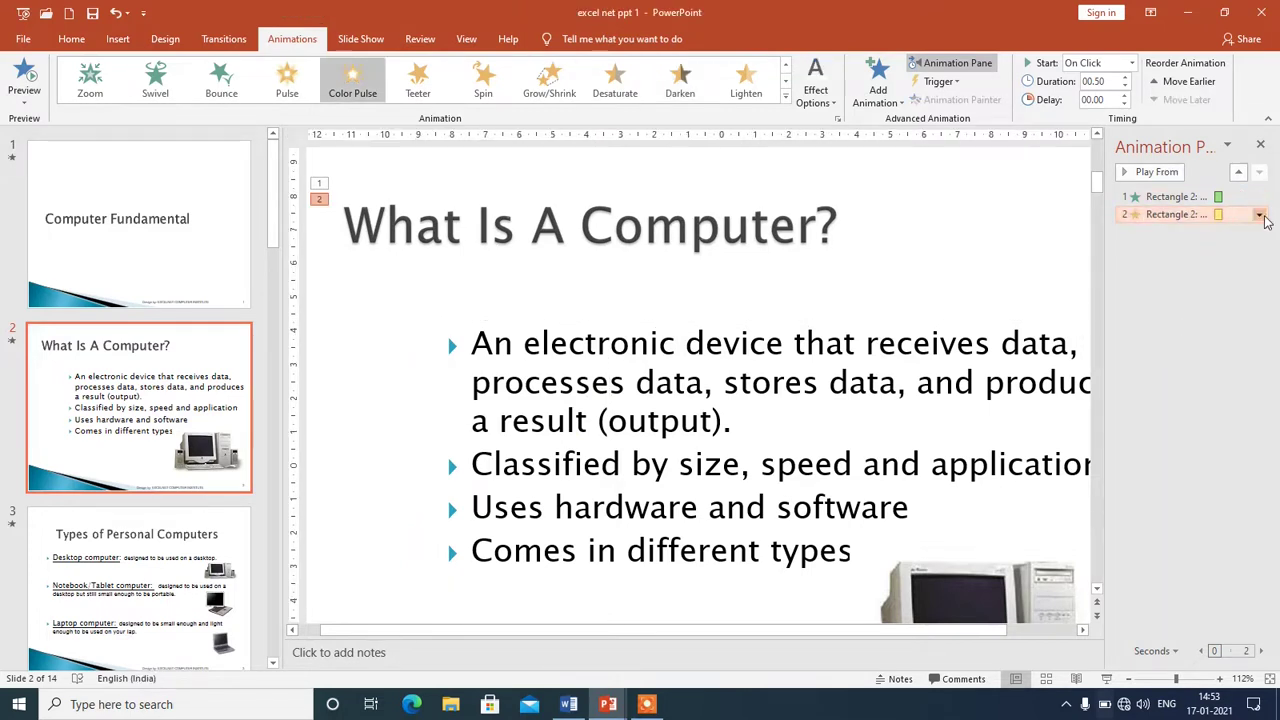
pyautogui.click(1259, 214)
pyautogui.click(1152, 345)
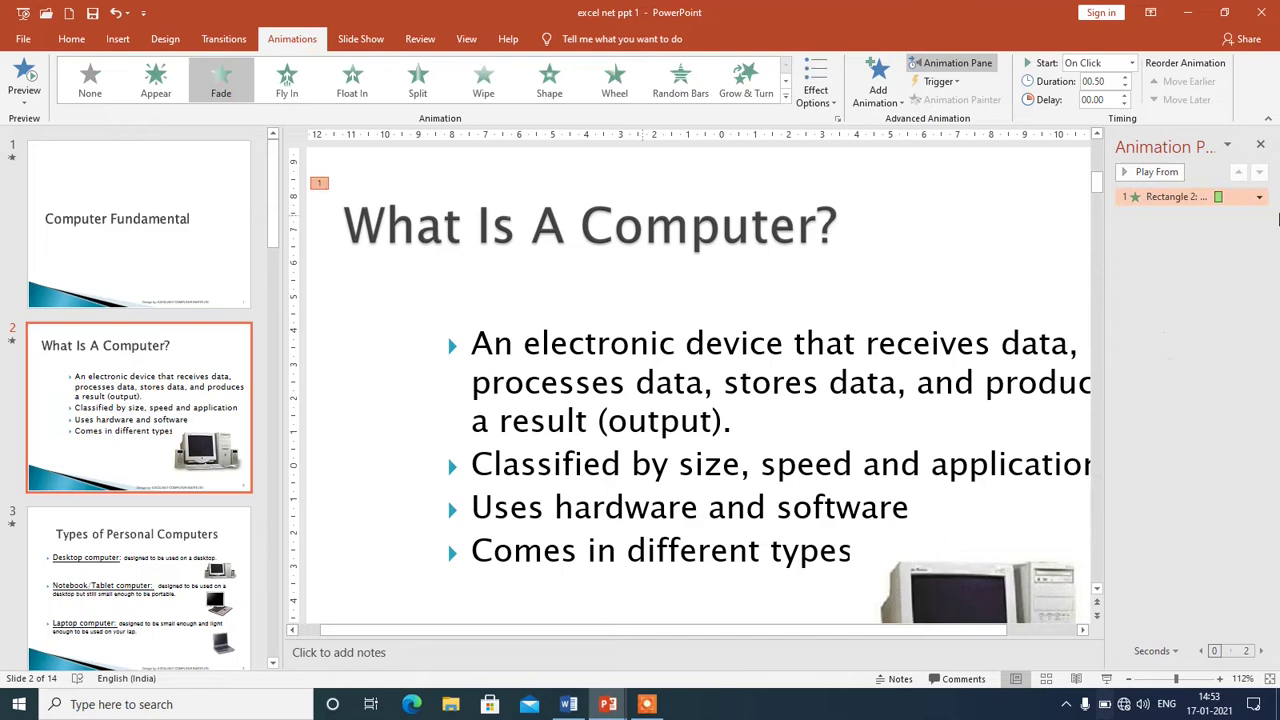
pyautogui.click(1259, 197)
pyautogui.click(1150, 327)
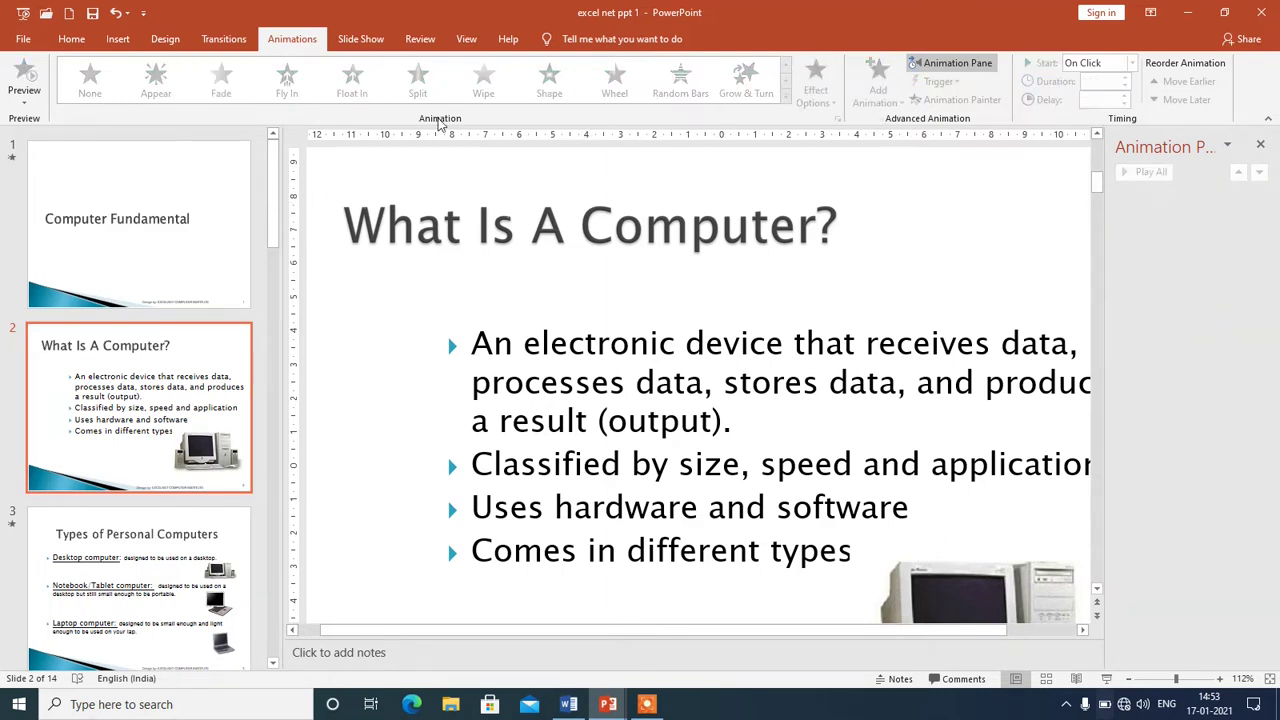
pyautogui.click(534, 209)
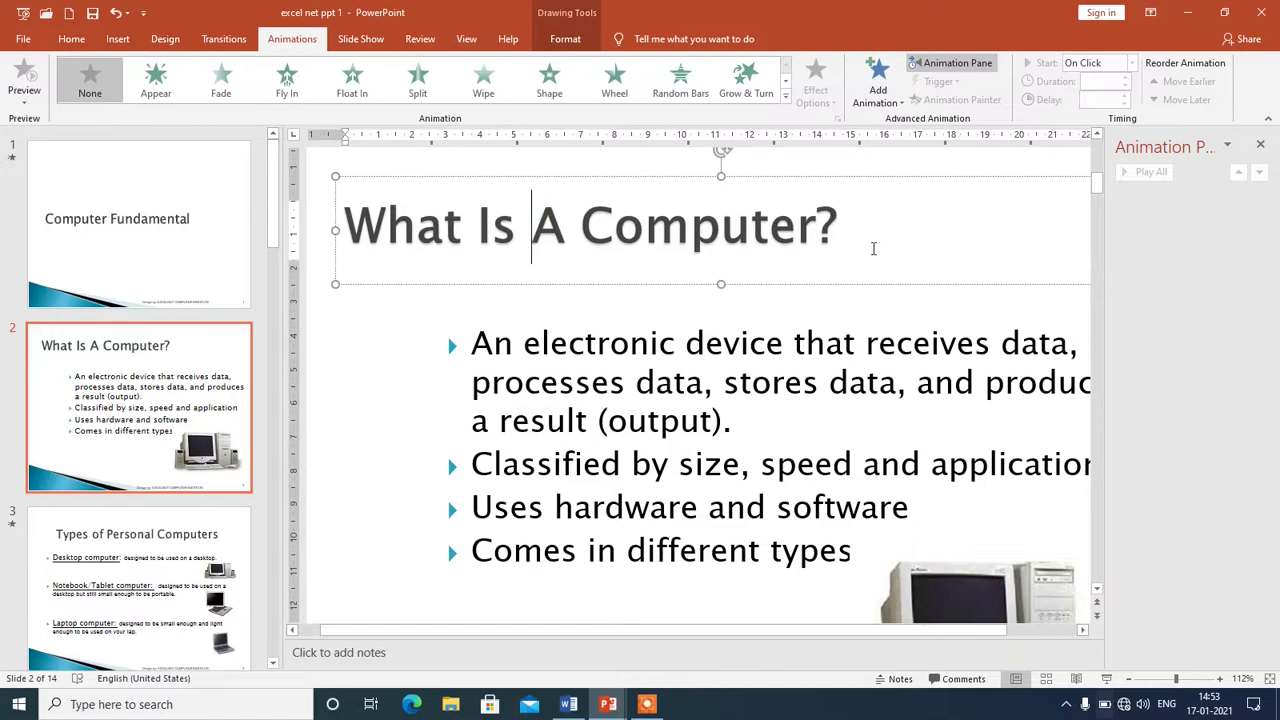
# - Apply a Split entrance to the title and a Wheel entrance to the bullets
pyautogui.moveTo(875, 250); pyautogui.dragTo(352, 203)
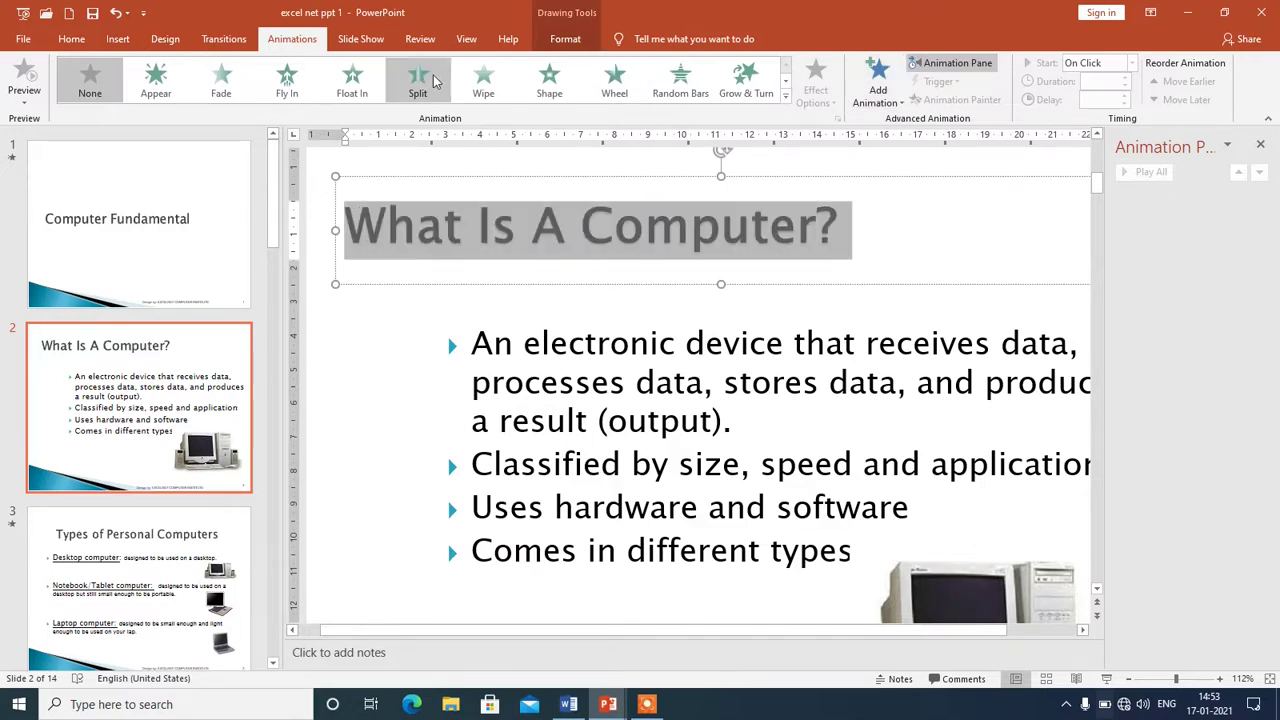
pyautogui.click(418, 80)
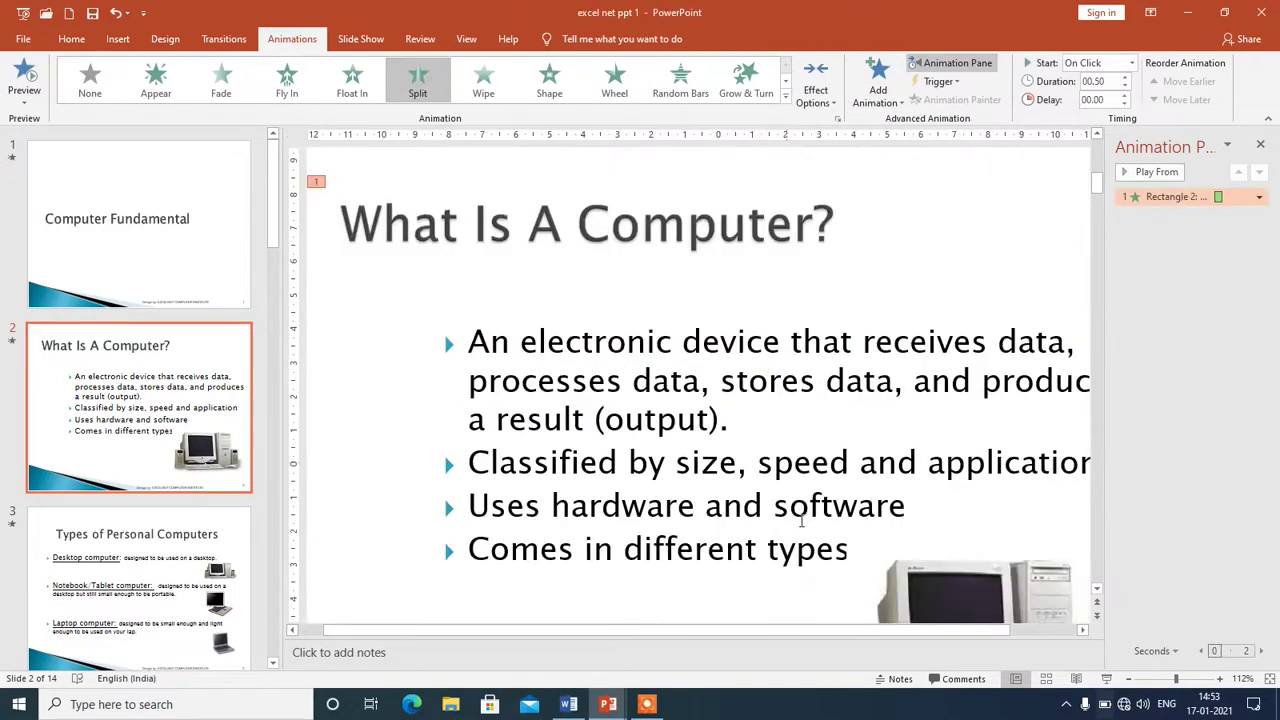
pyautogui.moveTo(846, 553); pyautogui.dragTo(380, 294)
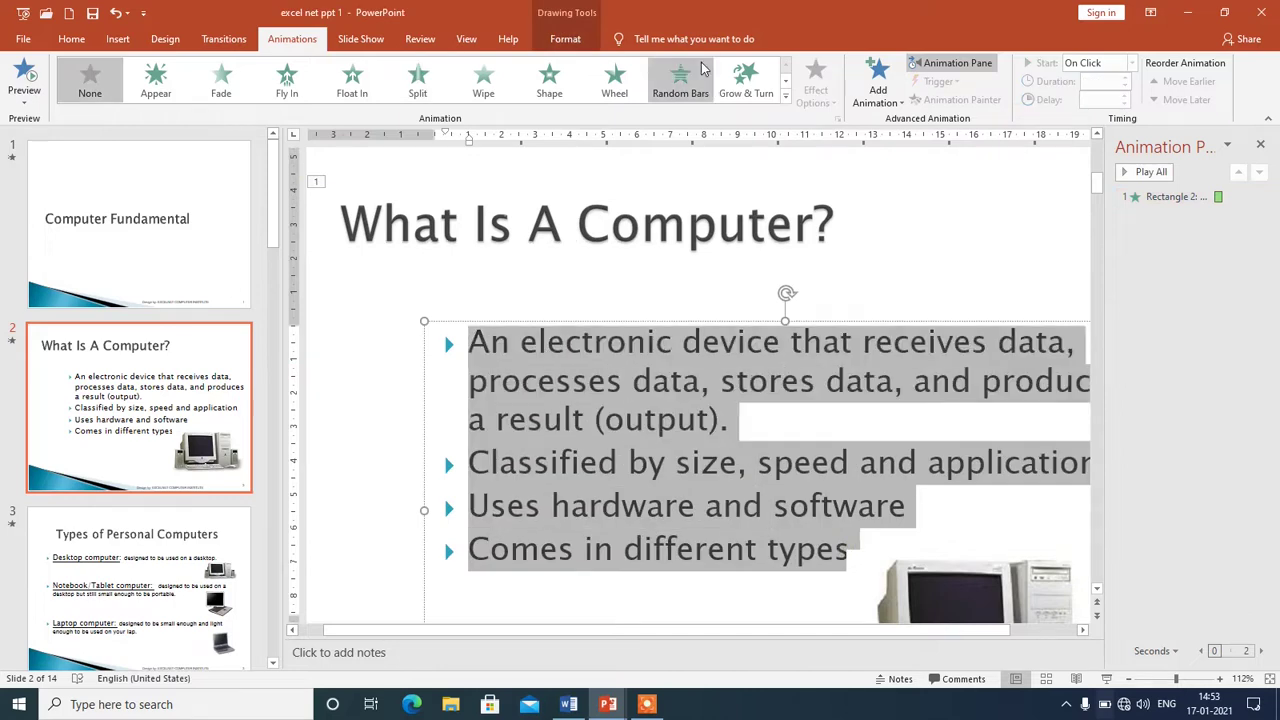
pyautogui.click(616, 82)
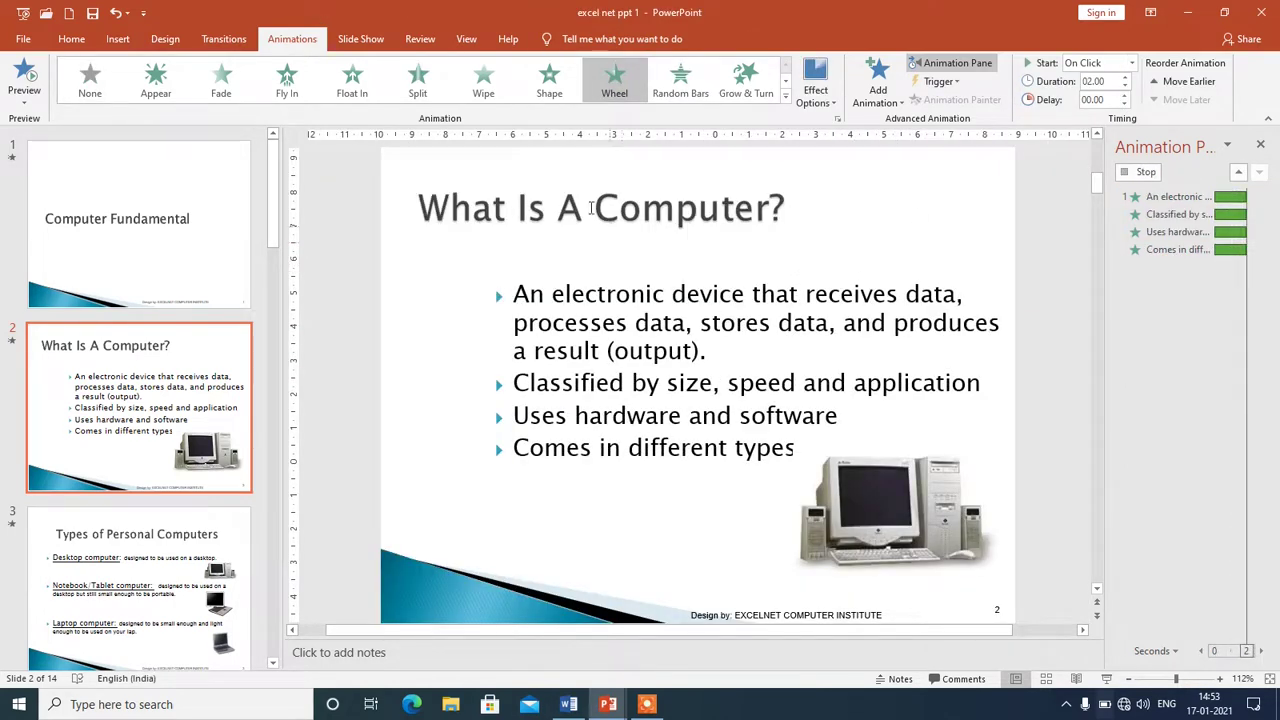
pyautogui.click(591, 208)
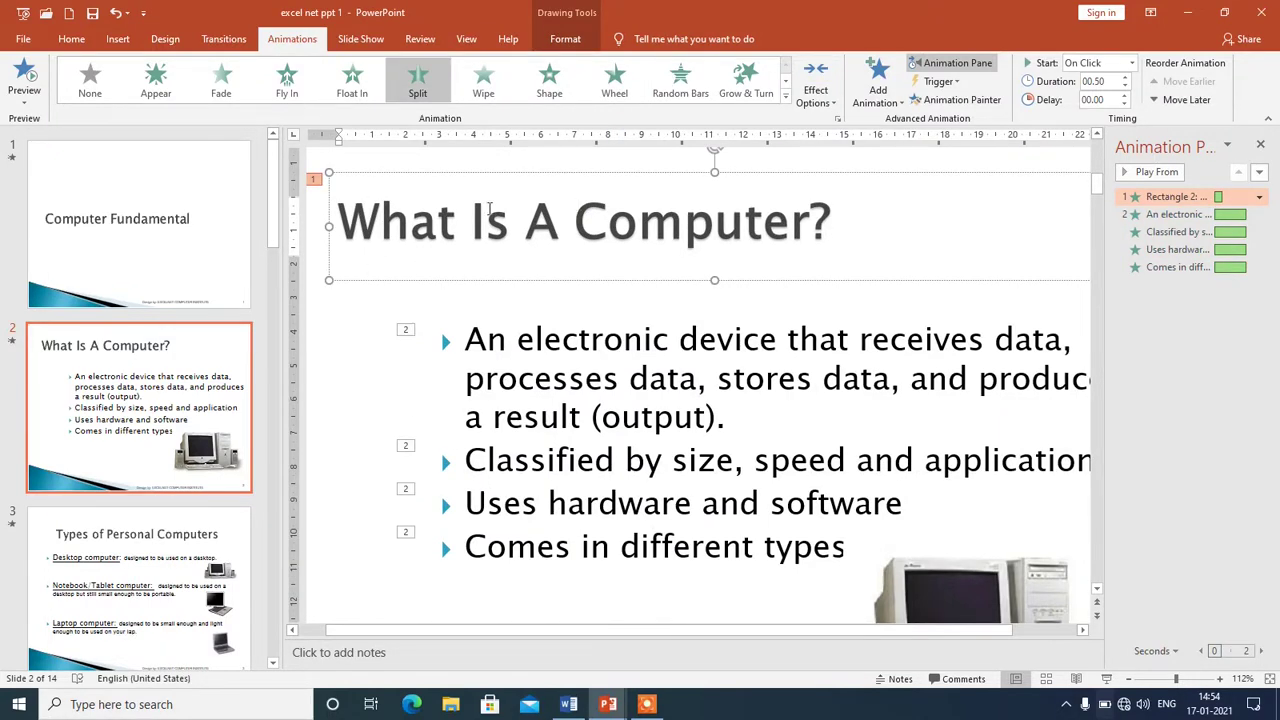
pyautogui.moveTo(852, 224); pyautogui.dragTo(336, 222)
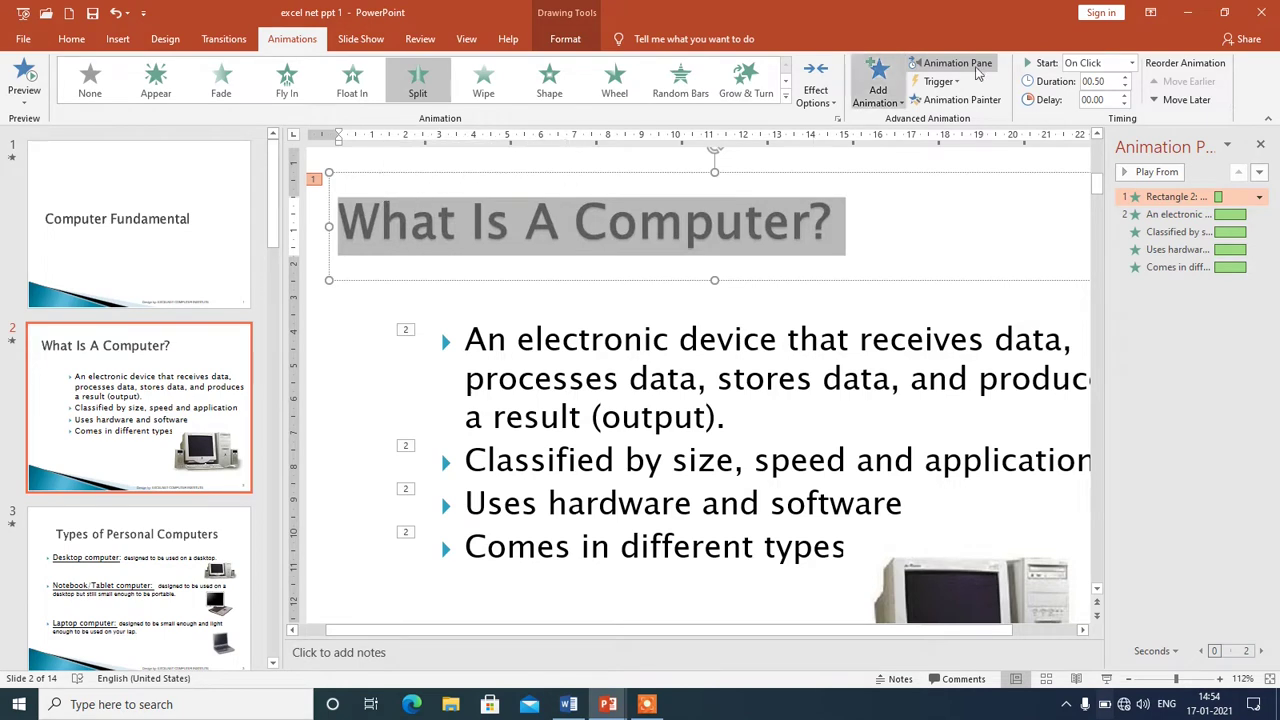
pyautogui.click(877, 105)
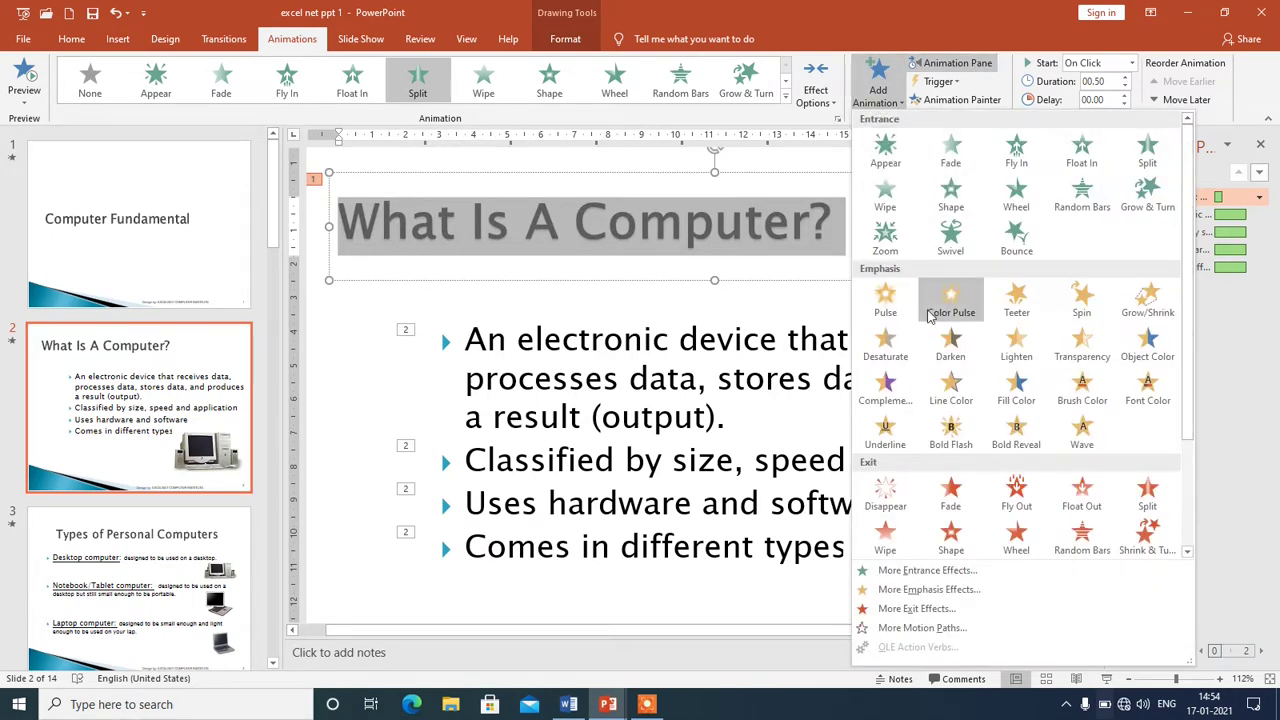
# - Add a Color Pulse emphasis to the title and a Spin emphasis to the bullets
pyautogui.click(960, 314)
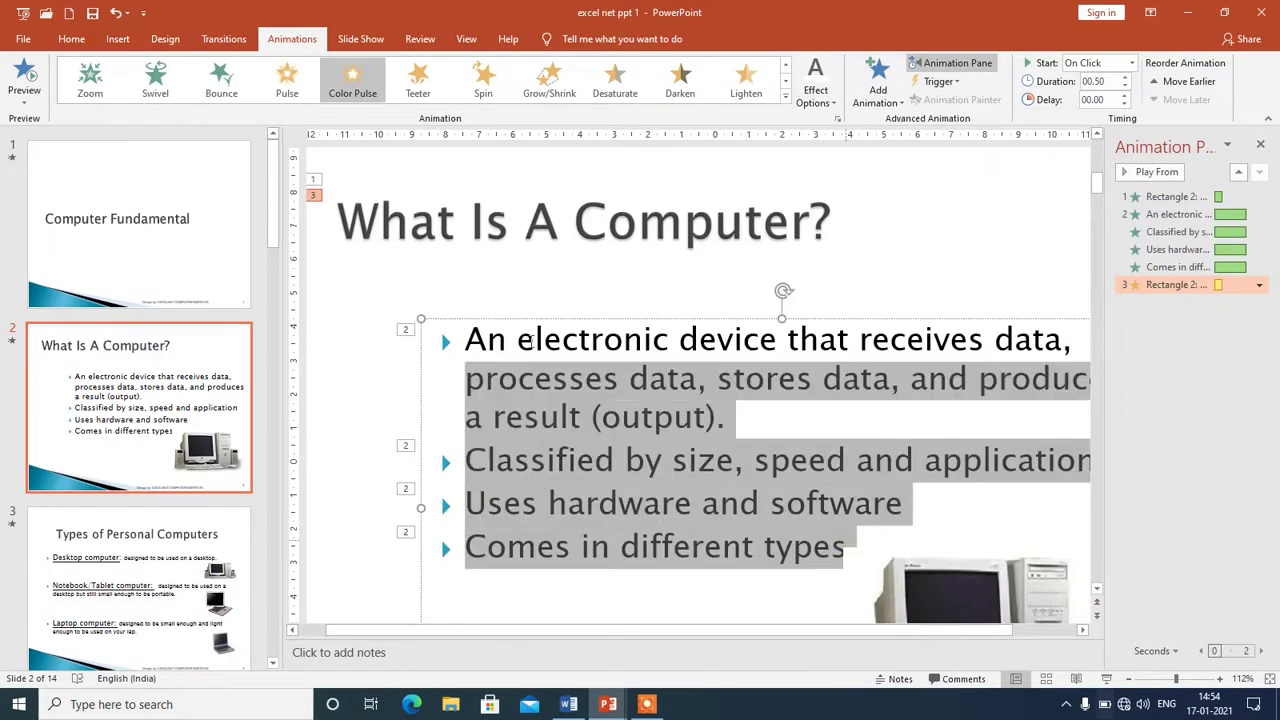
pyautogui.moveTo(842, 545); pyautogui.dragTo(492, 313)
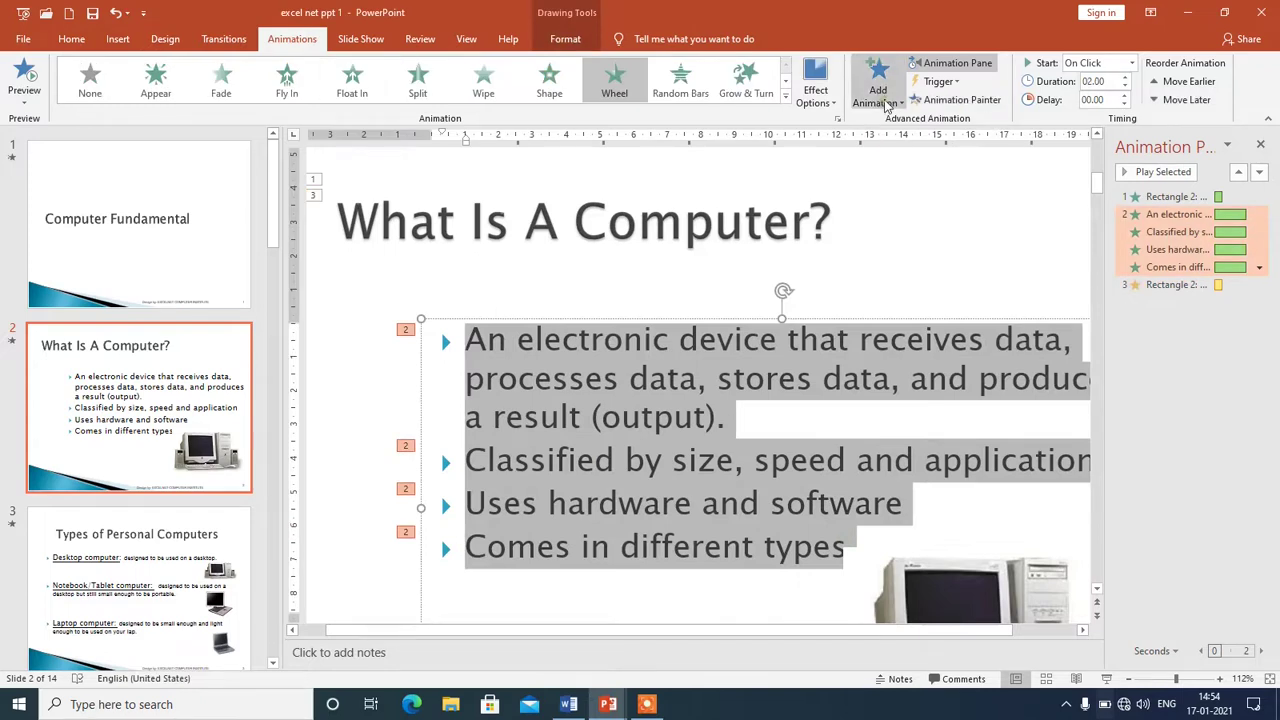
pyautogui.click(878, 88)
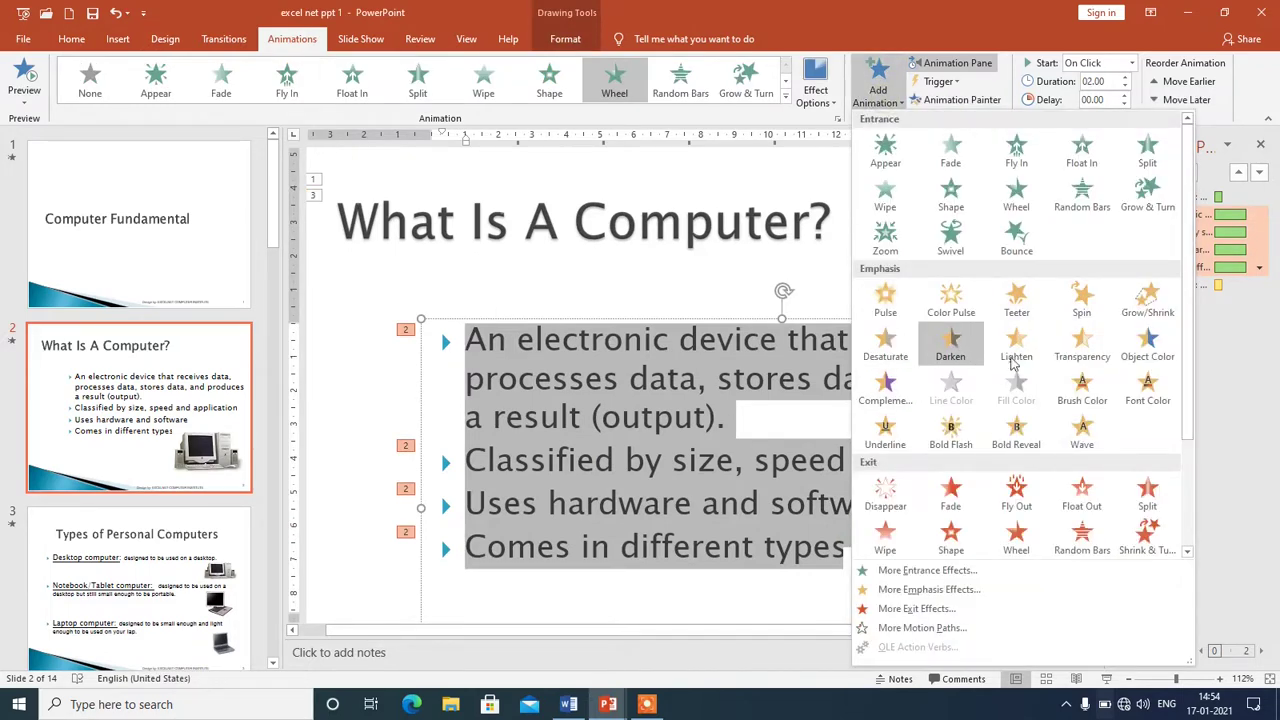
pyautogui.click(1081, 305)
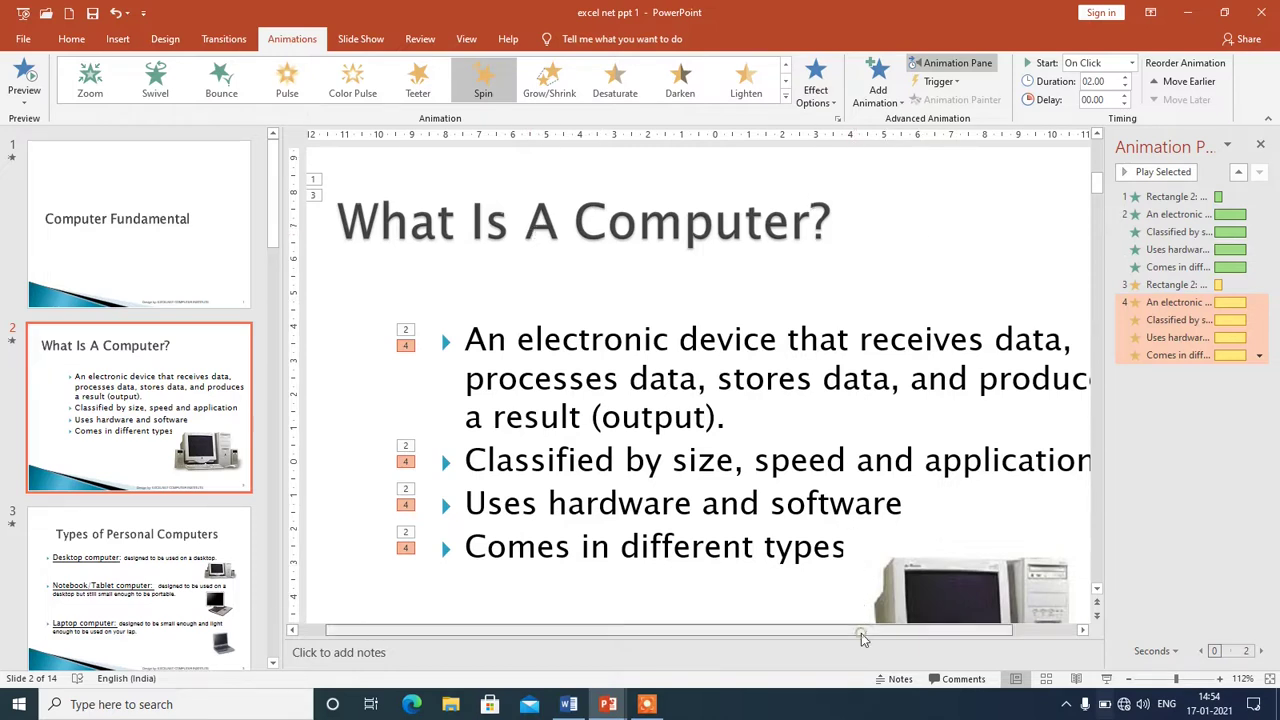
pyautogui.moveTo(861, 630); pyautogui.dragTo(831, 630)
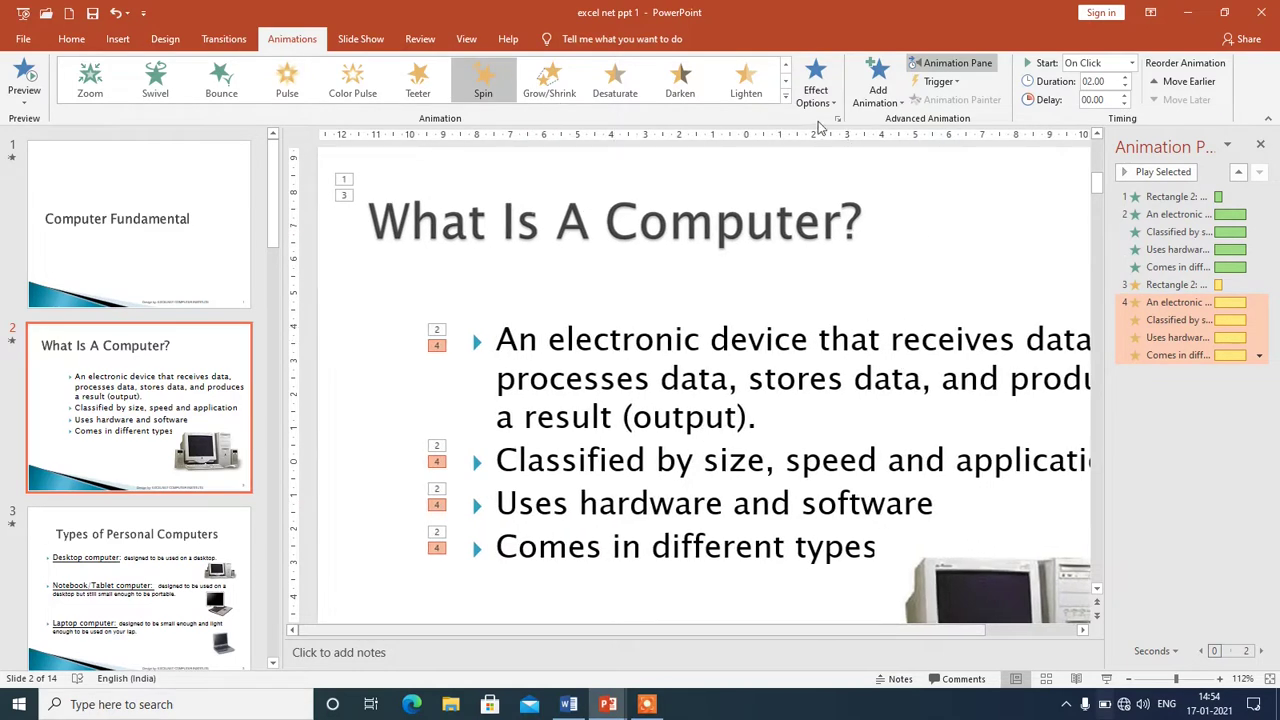
pyautogui.click(787, 100)
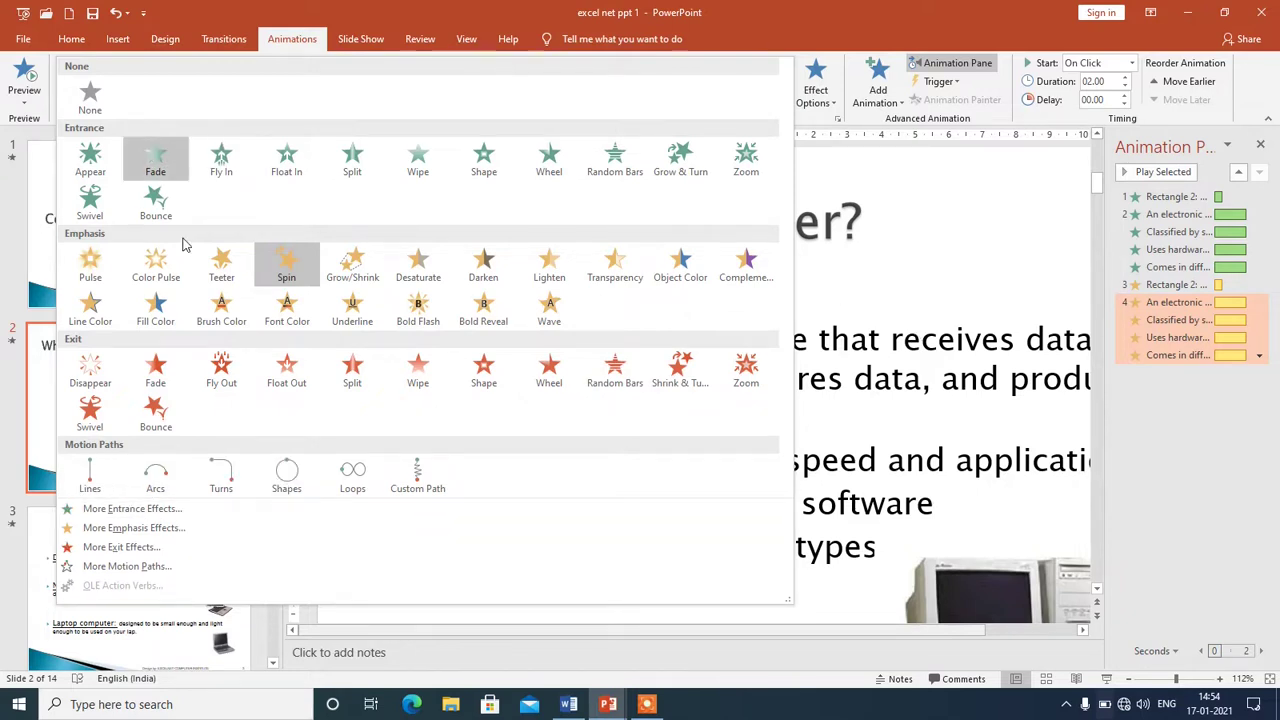
pyautogui.click(896, 360)
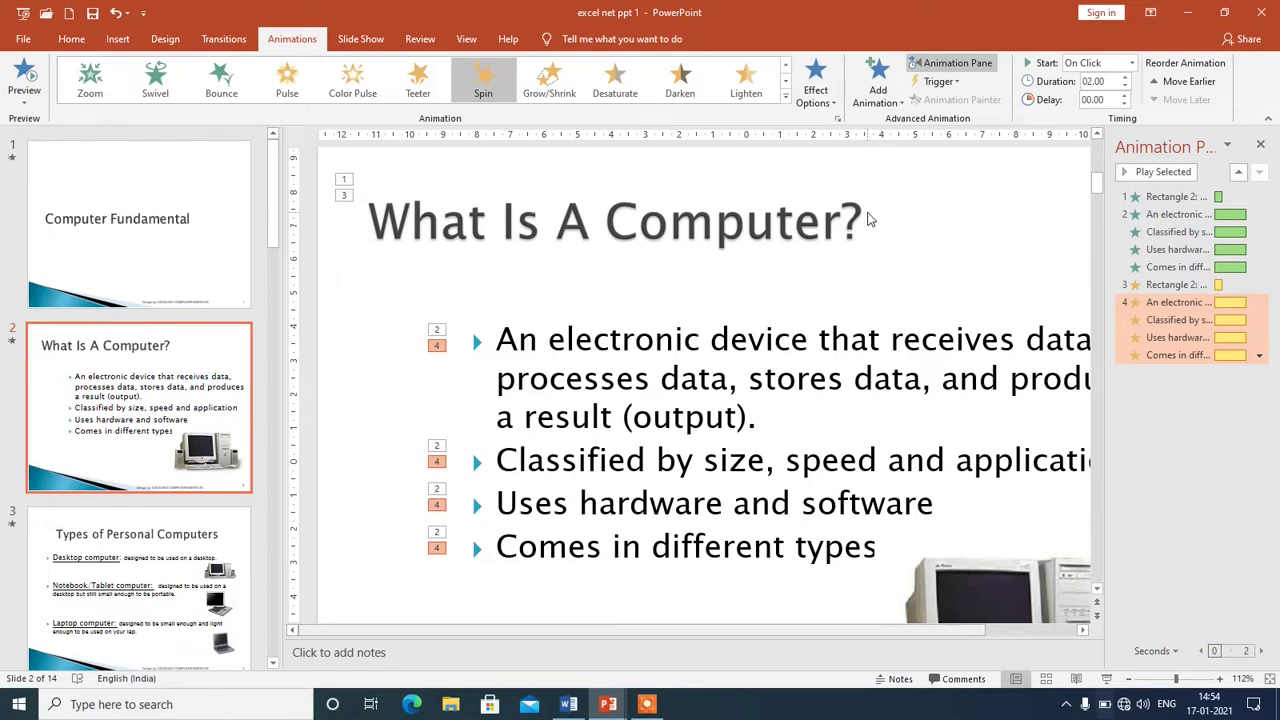
pyautogui.moveTo(862, 220); pyautogui.dragTo(408, 190)
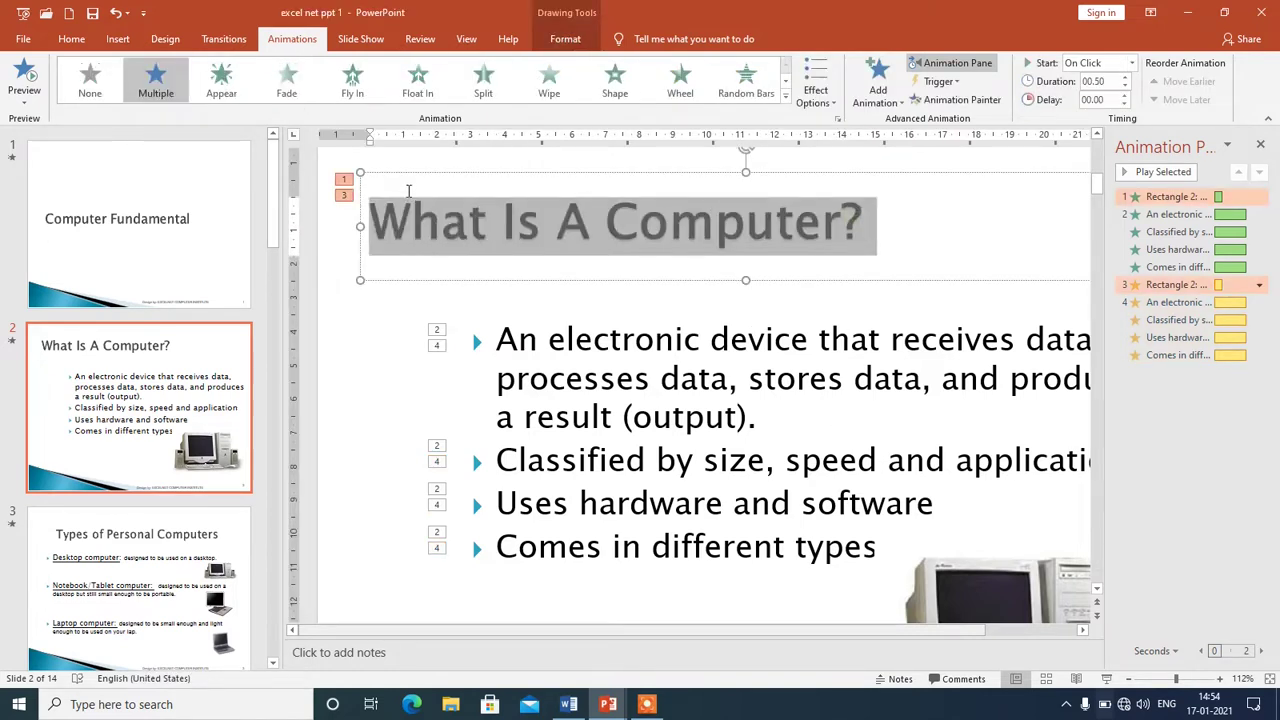
# - Add a Fade exit to the title and Float Out exit to the bullets, then preview
pyautogui.click(877, 85)
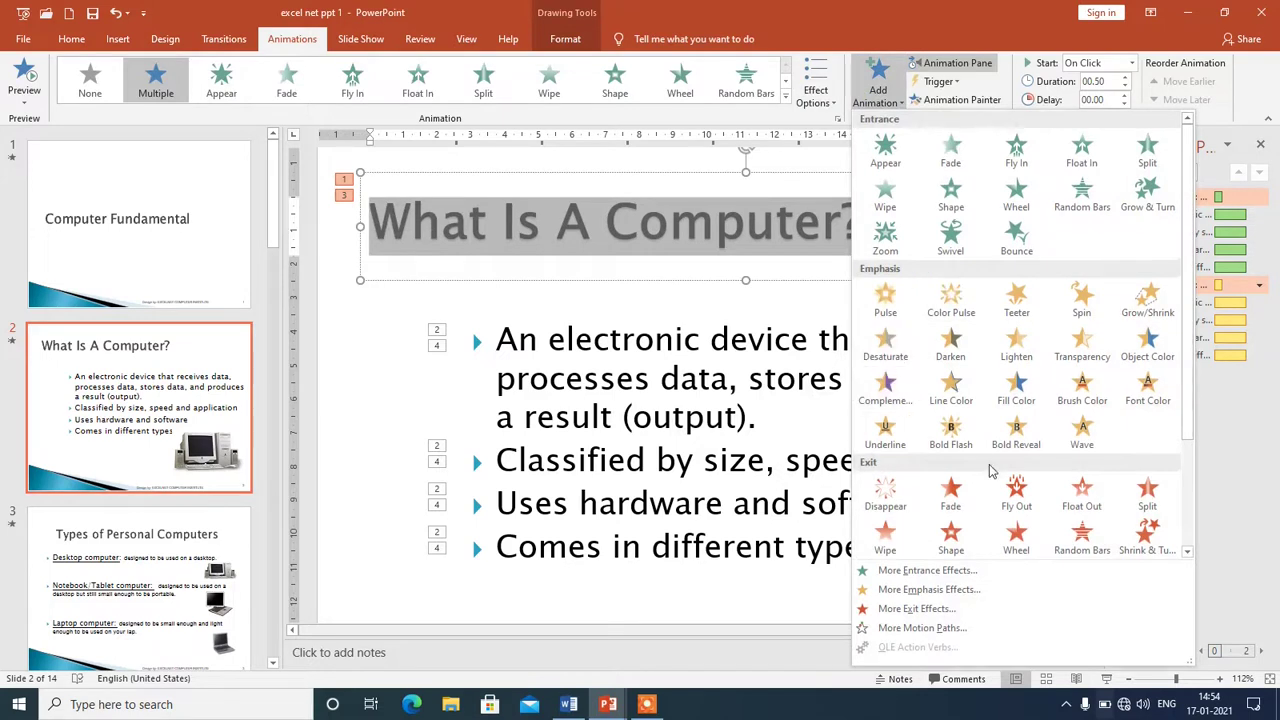
pyautogui.click(951, 492)
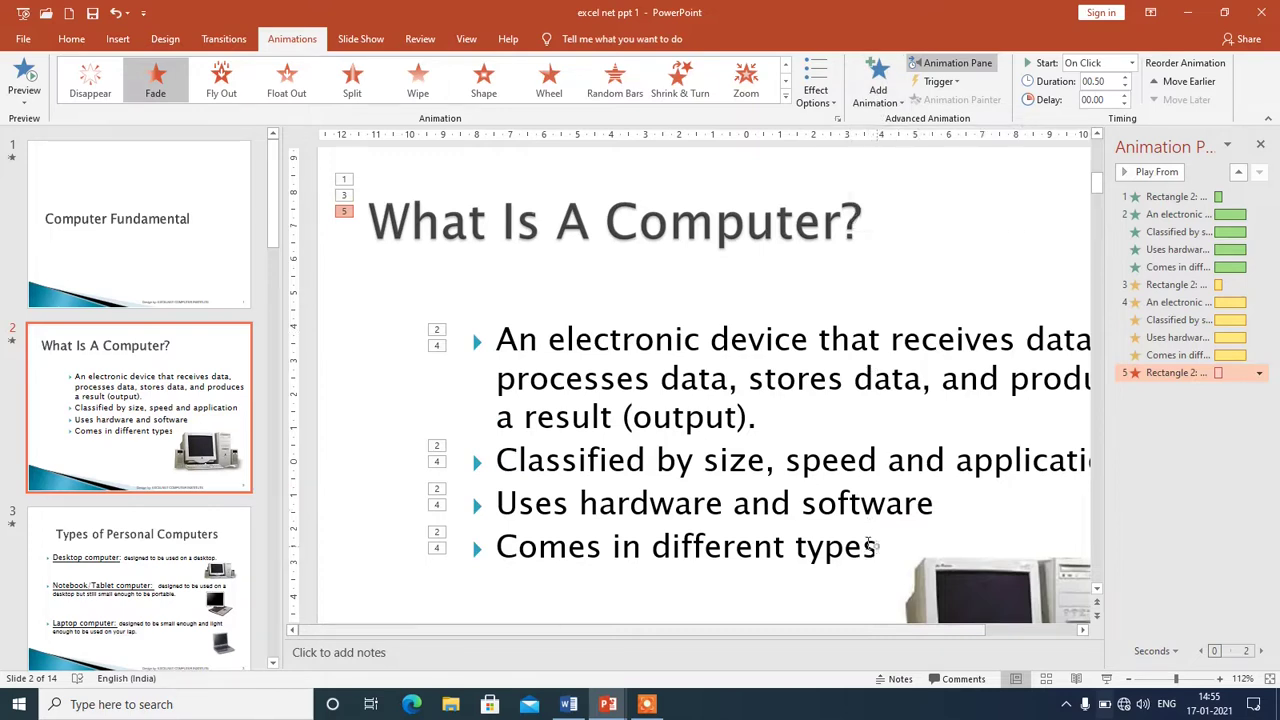
pyautogui.moveTo(872, 545); pyautogui.dragTo(484, 258)
pyautogui.click(895, 100)
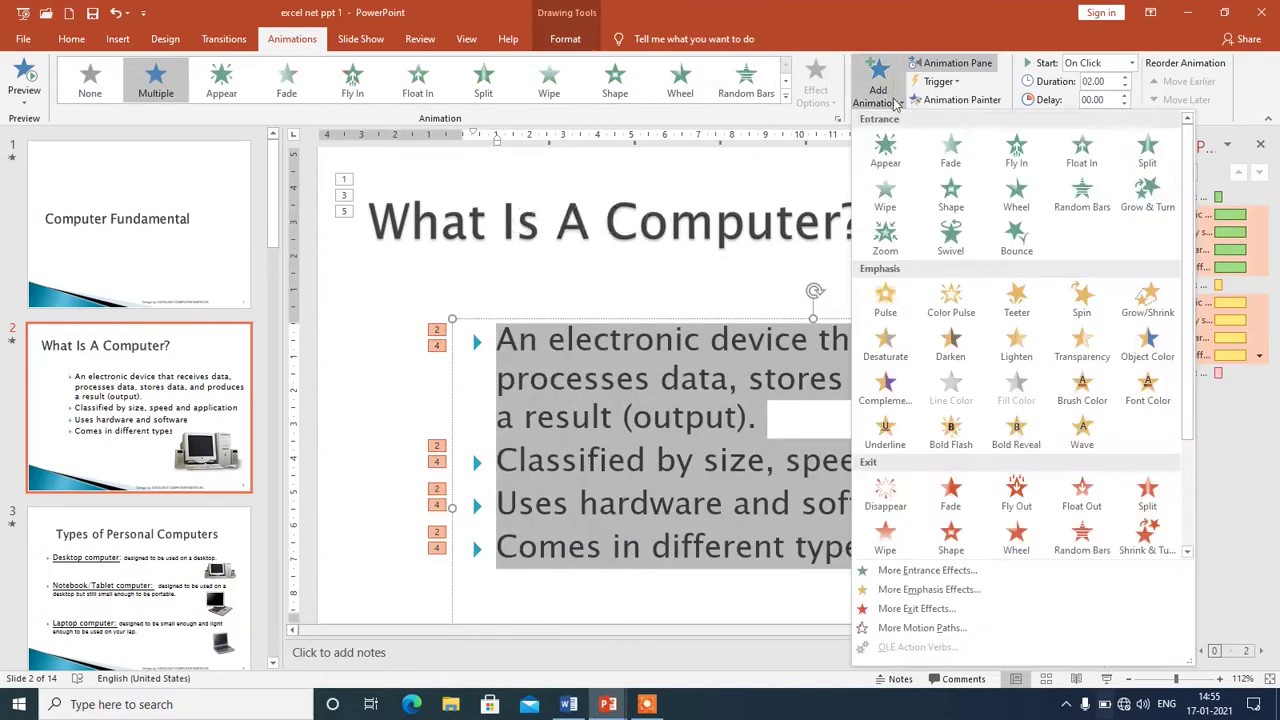
pyautogui.click(1080, 500)
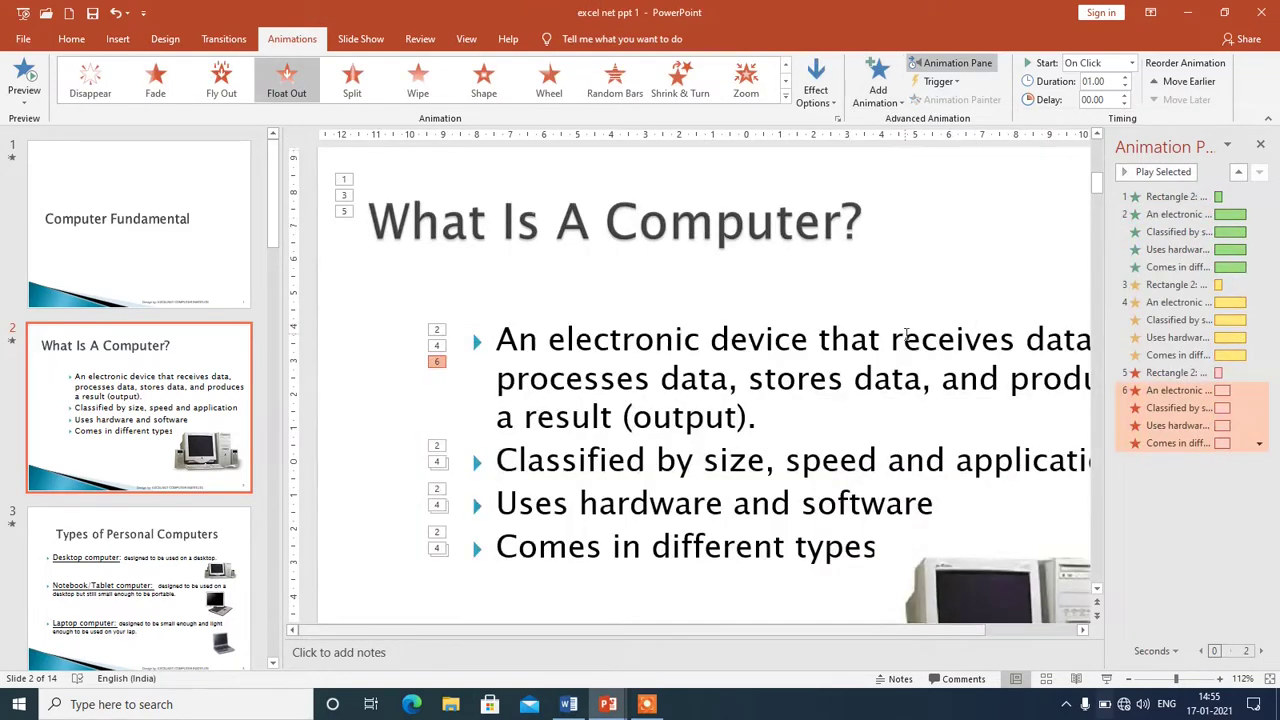
pyautogui.click(38, 72)
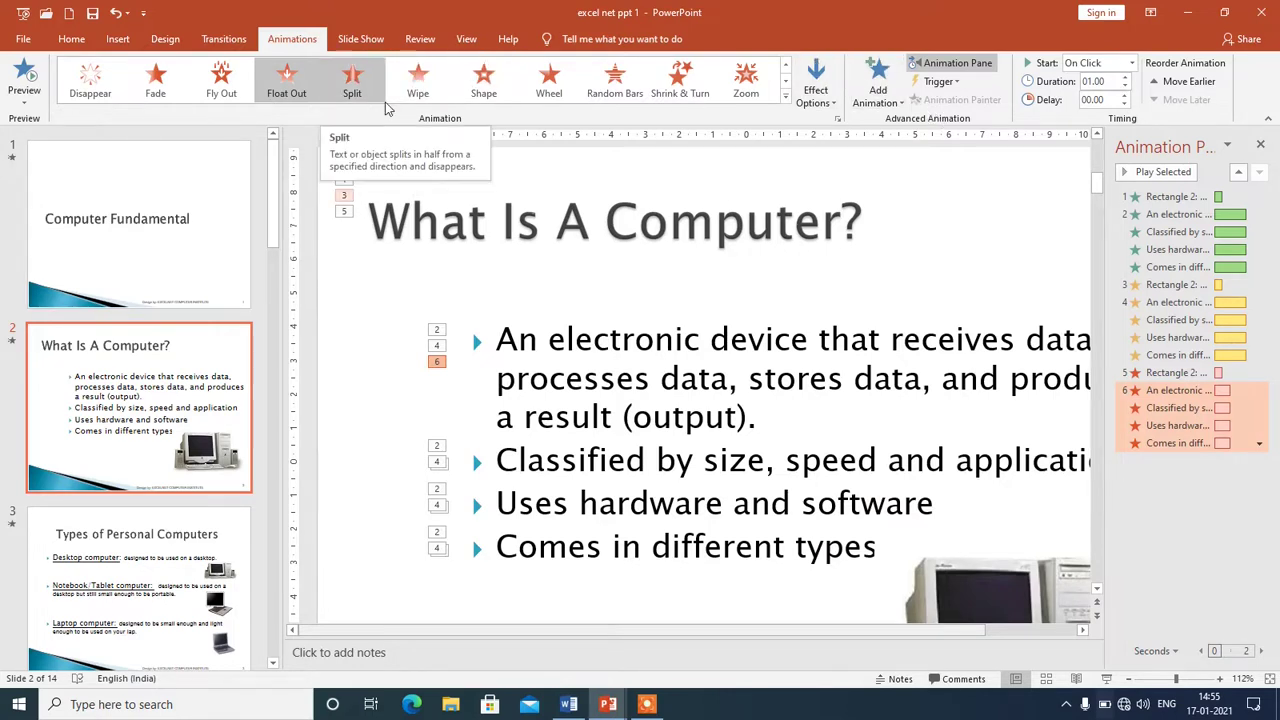
# - Run the slide show and click through slide 2's six animations, then exit with Esc
pyautogui.press('F5')
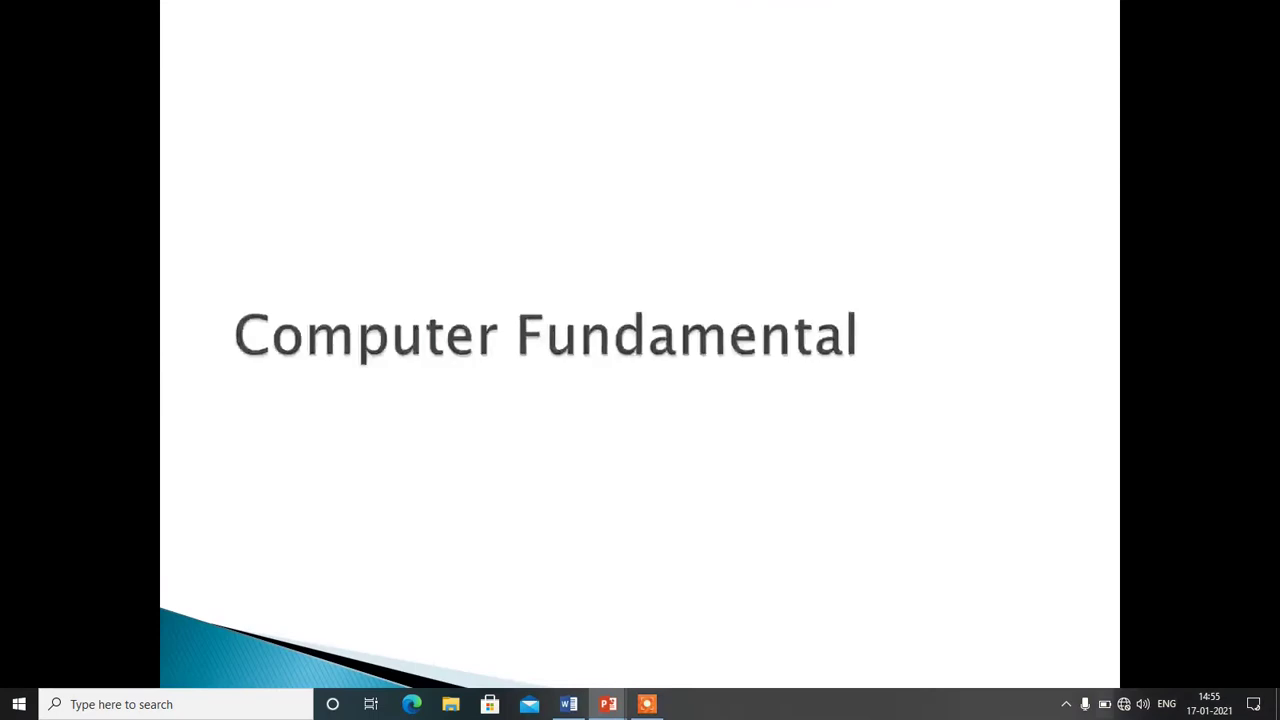
pyautogui.click(646, 177)
pyautogui.click(757, 224)
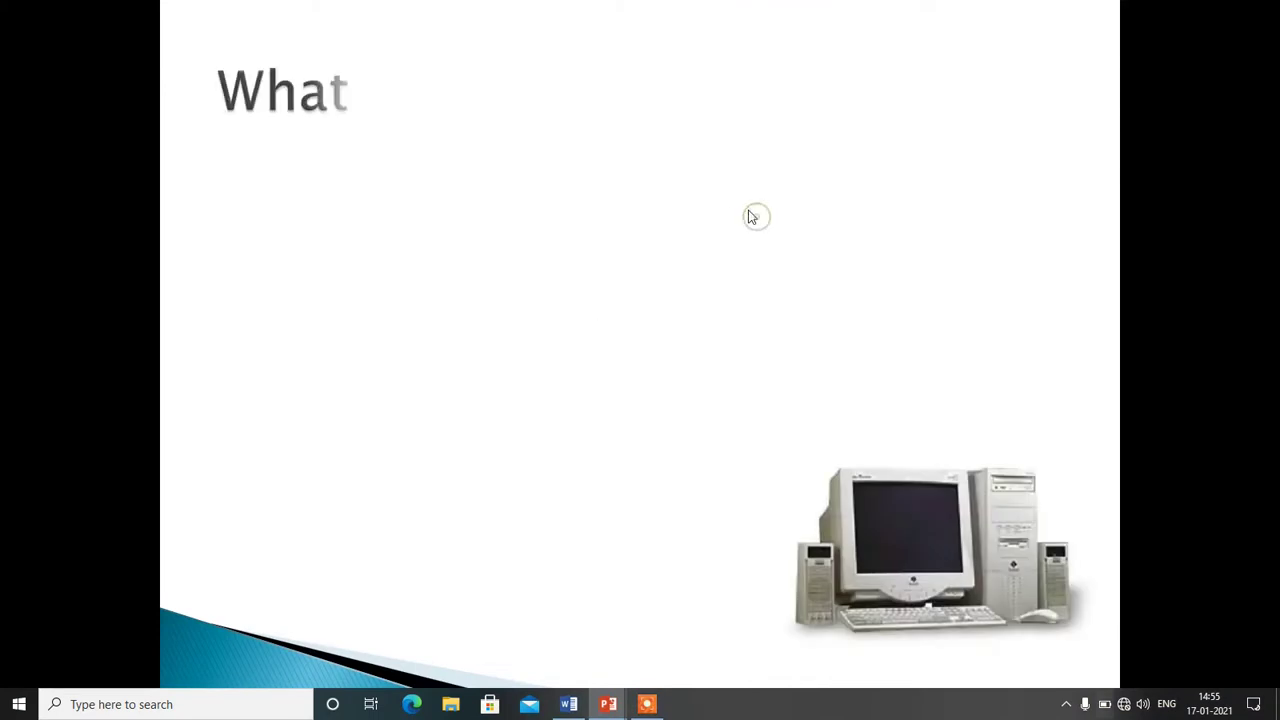
pyautogui.click(979, 199)
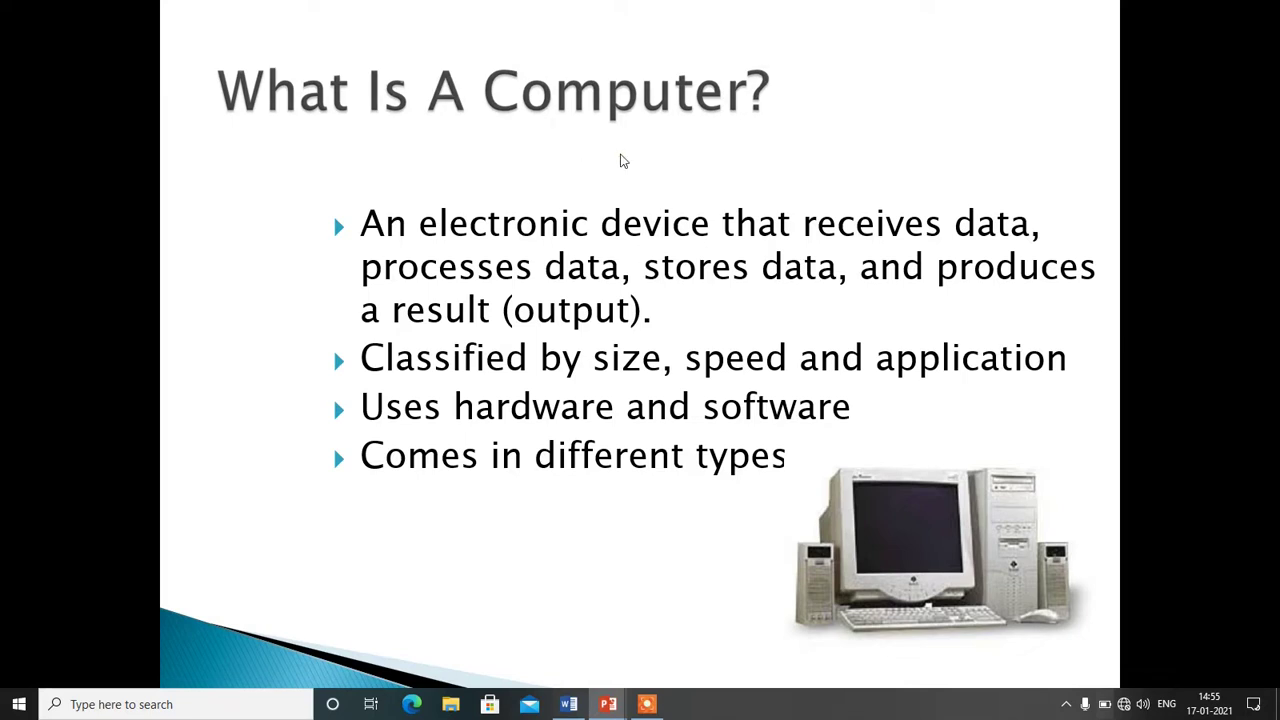
pyautogui.click(620, 160)
pyautogui.click(397, 113)
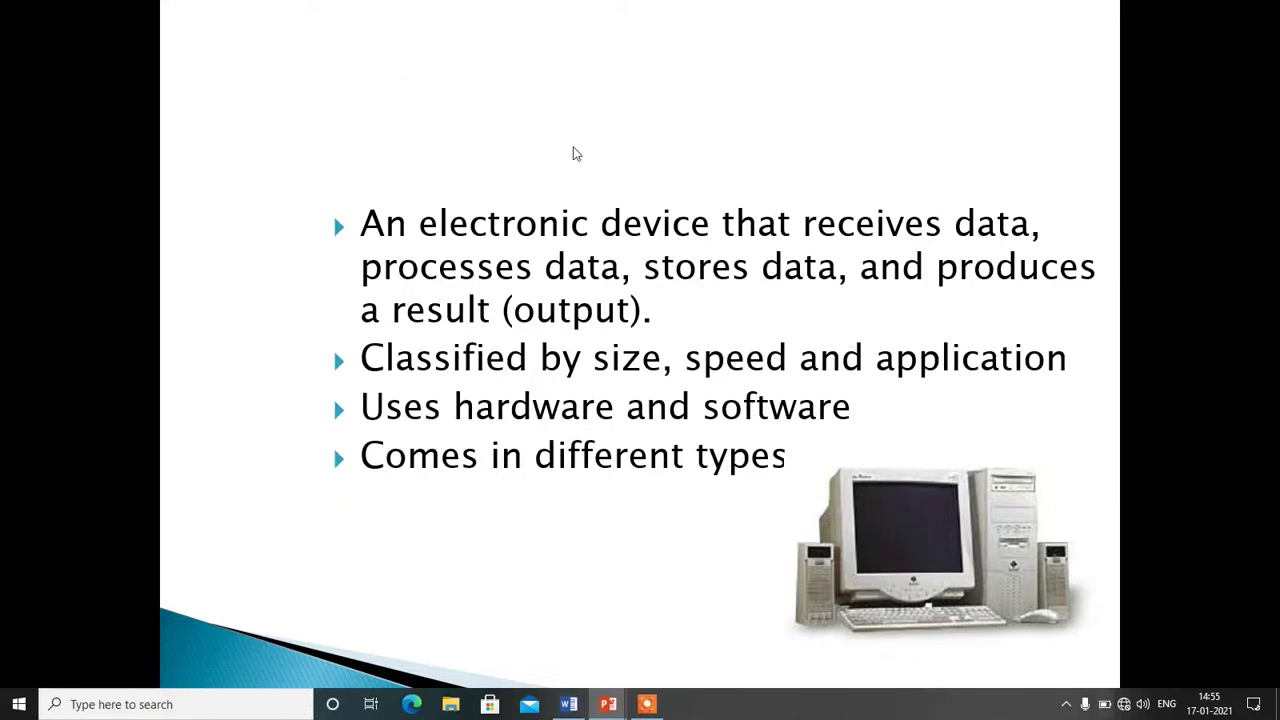
pyautogui.click(663, 137)
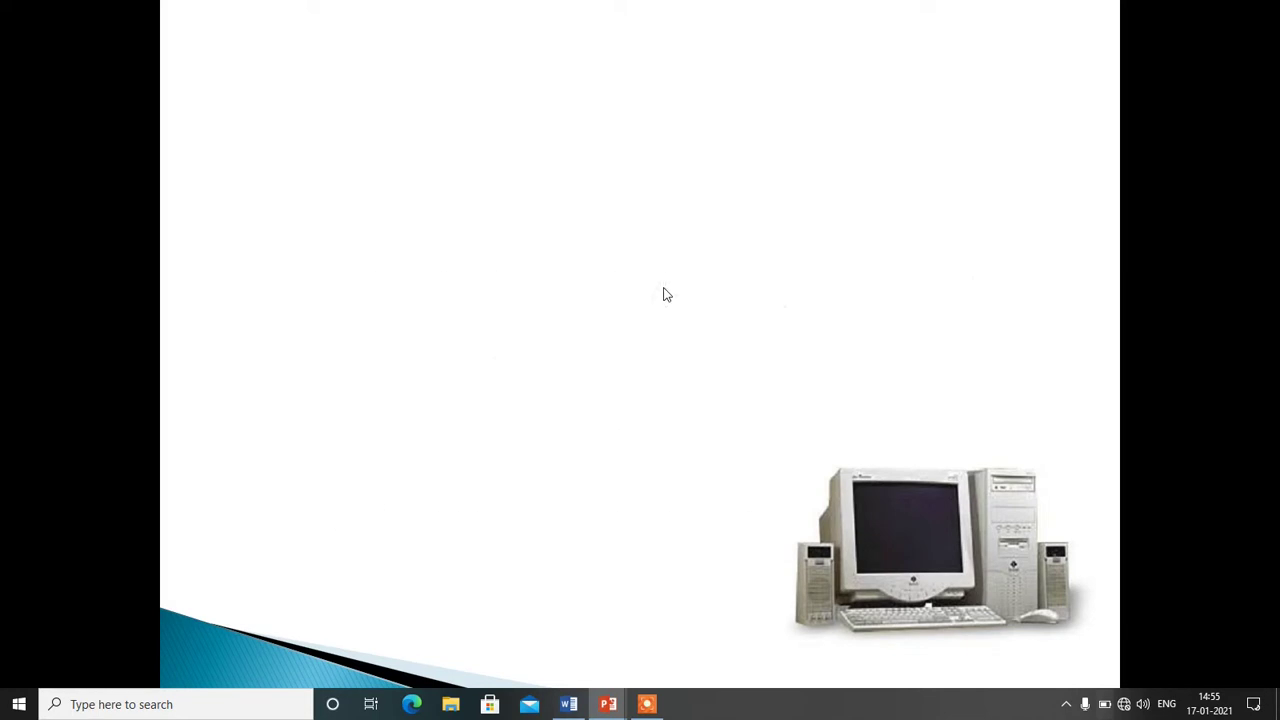
pyautogui.press('Escape')
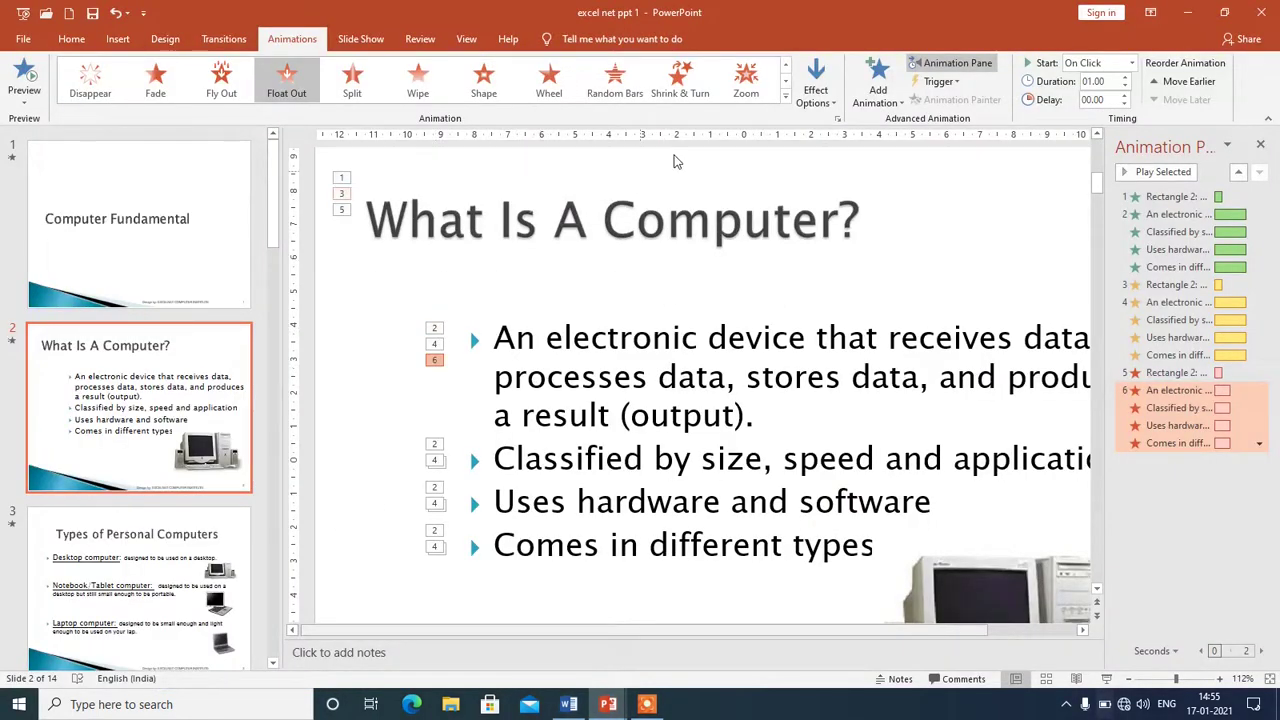
pyautogui.click(786, 97)
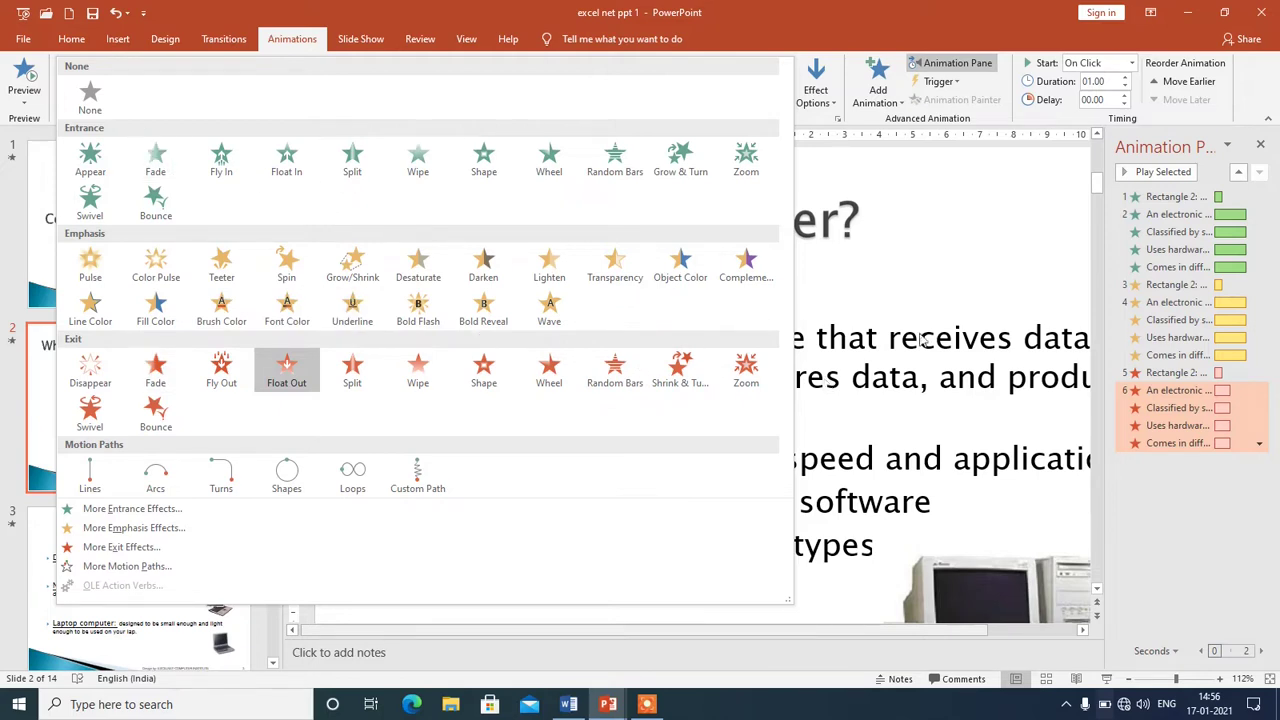
pyautogui.click(286, 370)
pyautogui.click(878, 80)
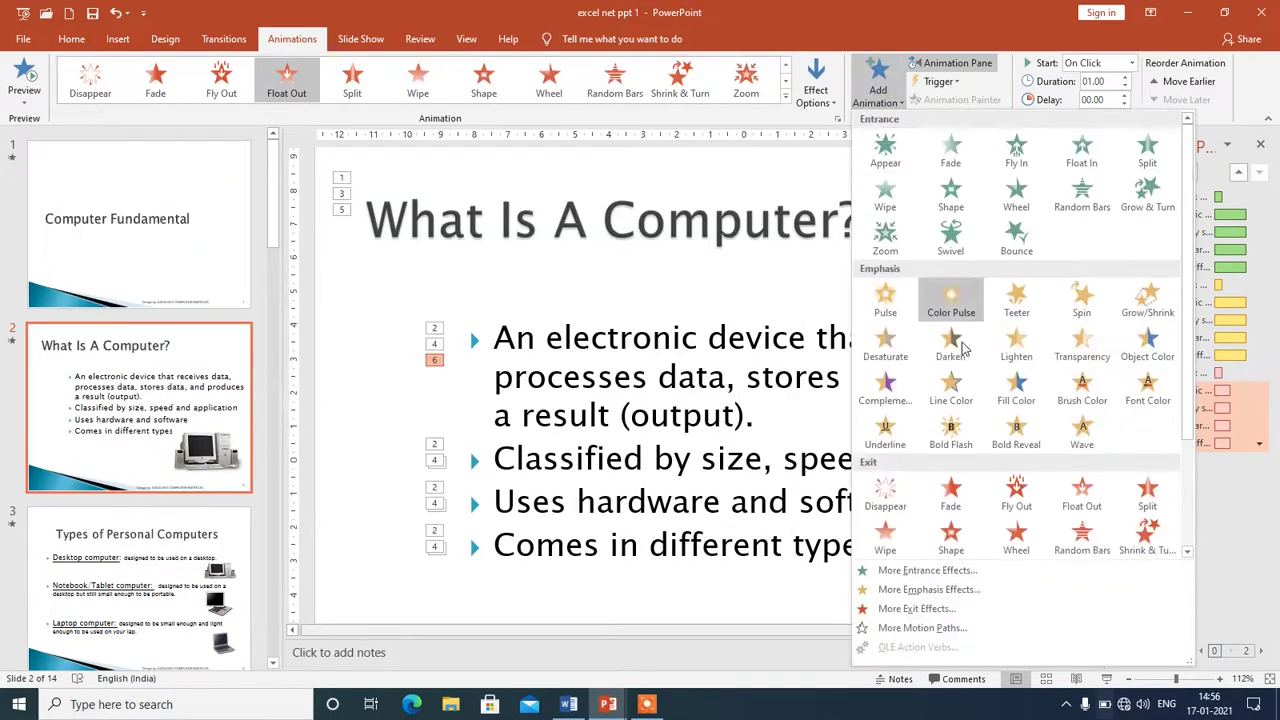
pyautogui.click(703, 262)
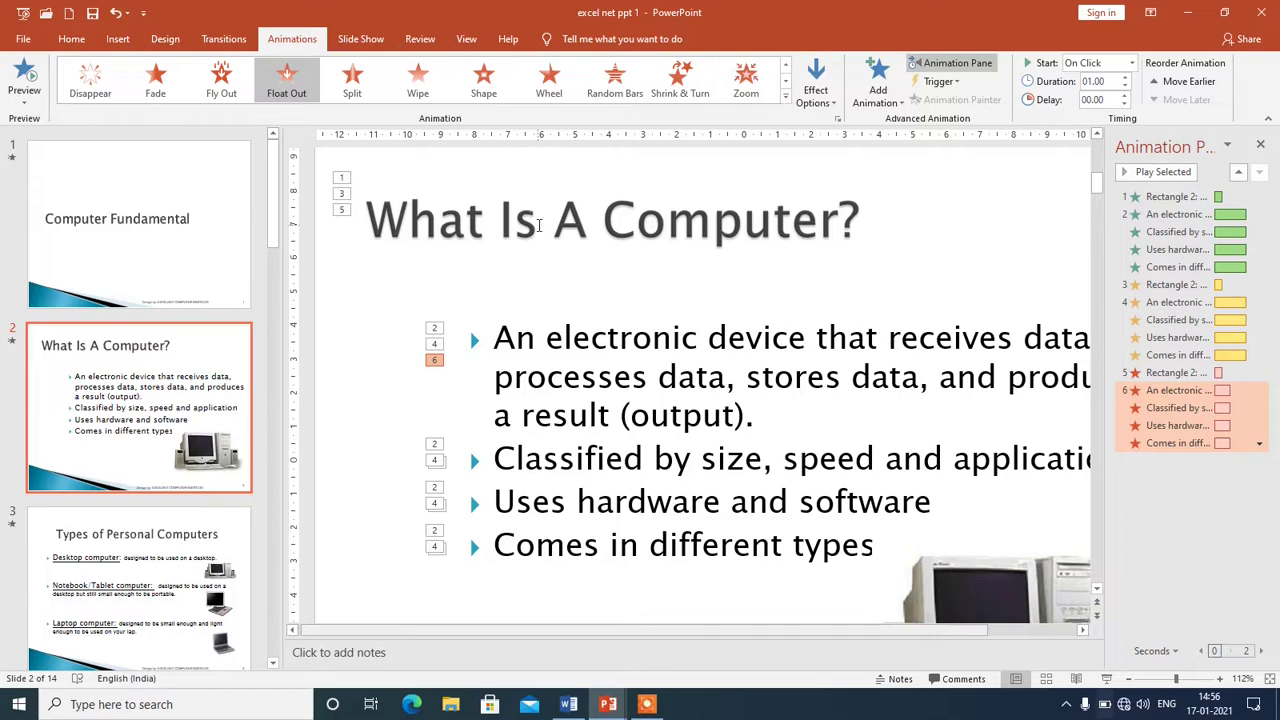
pyautogui.moveTo(860, 218); pyautogui.dragTo(343, 208)
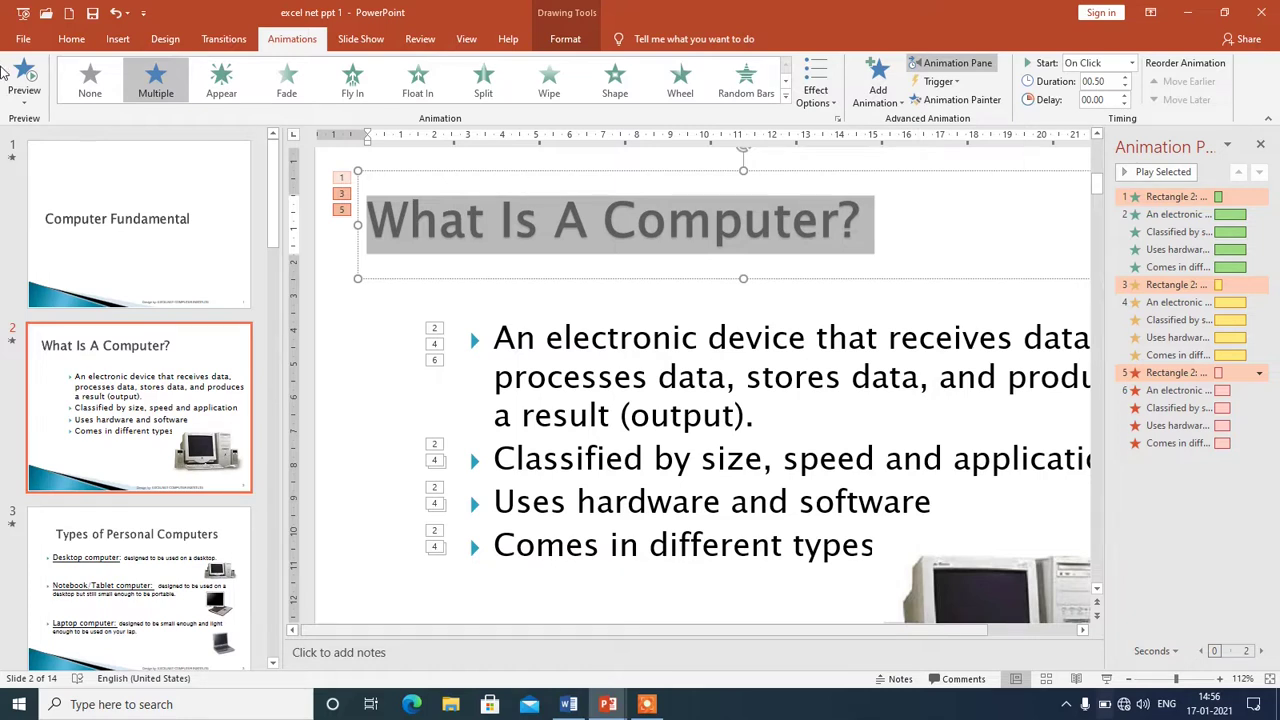
pyautogui.click(786, 96)
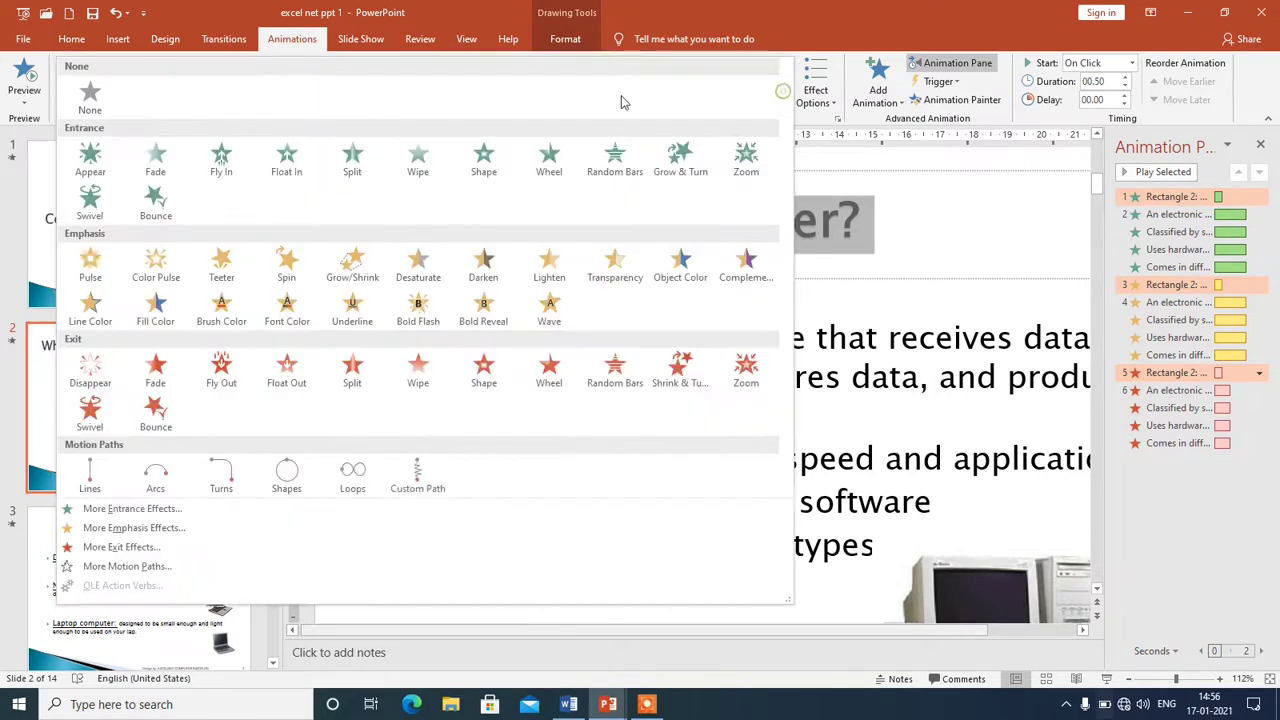
pyautogui.click(936, 238)
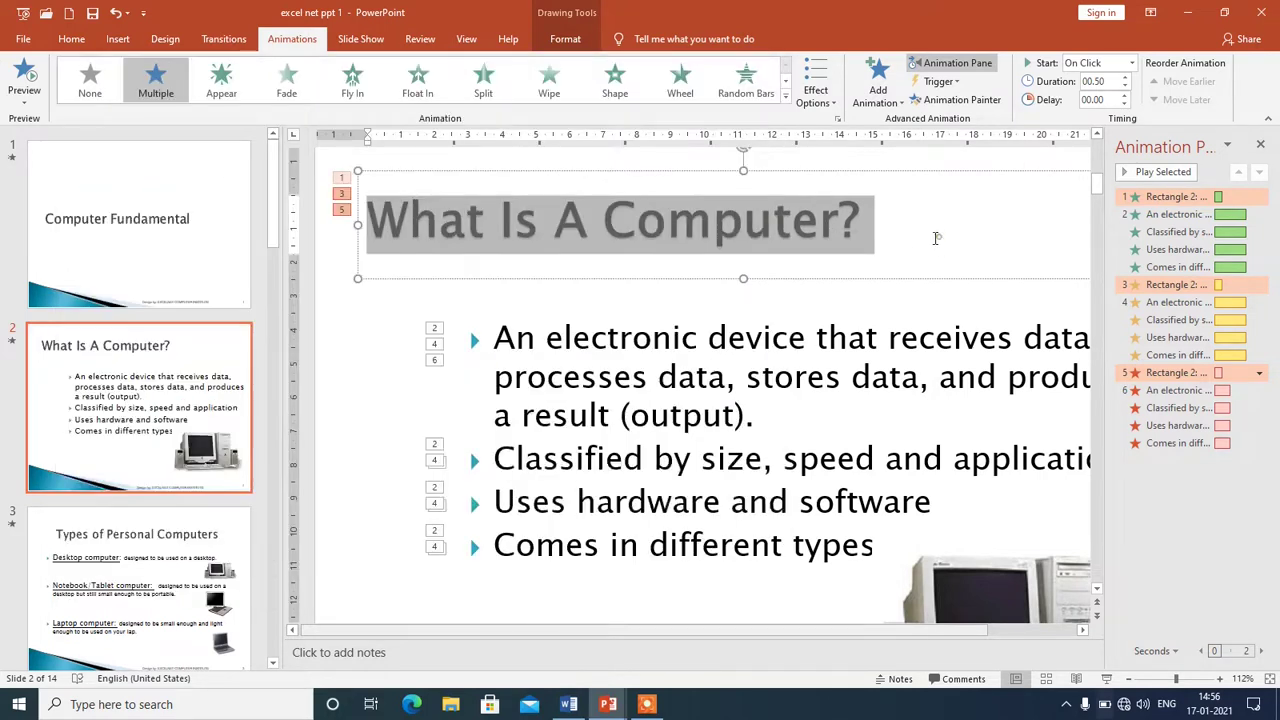
pyautogui.click(786, 98)
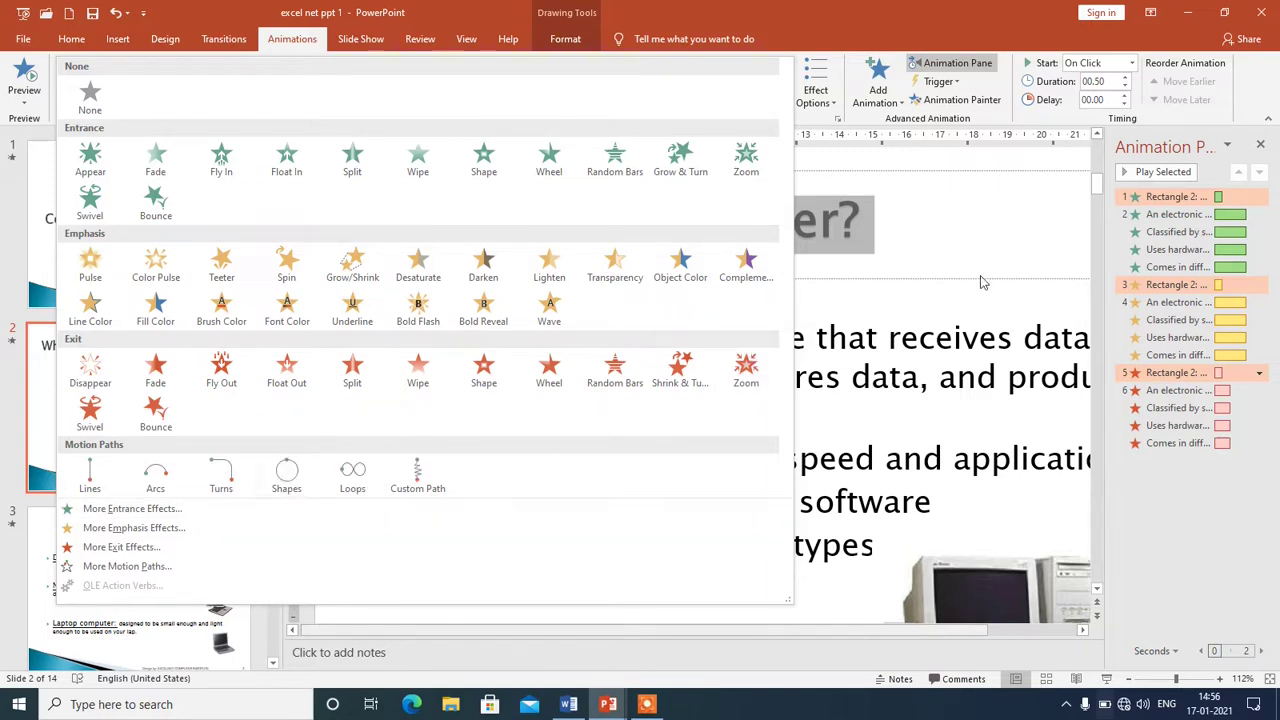
pyautogui.click(969, 306)
pyautogui.click(22, 38)
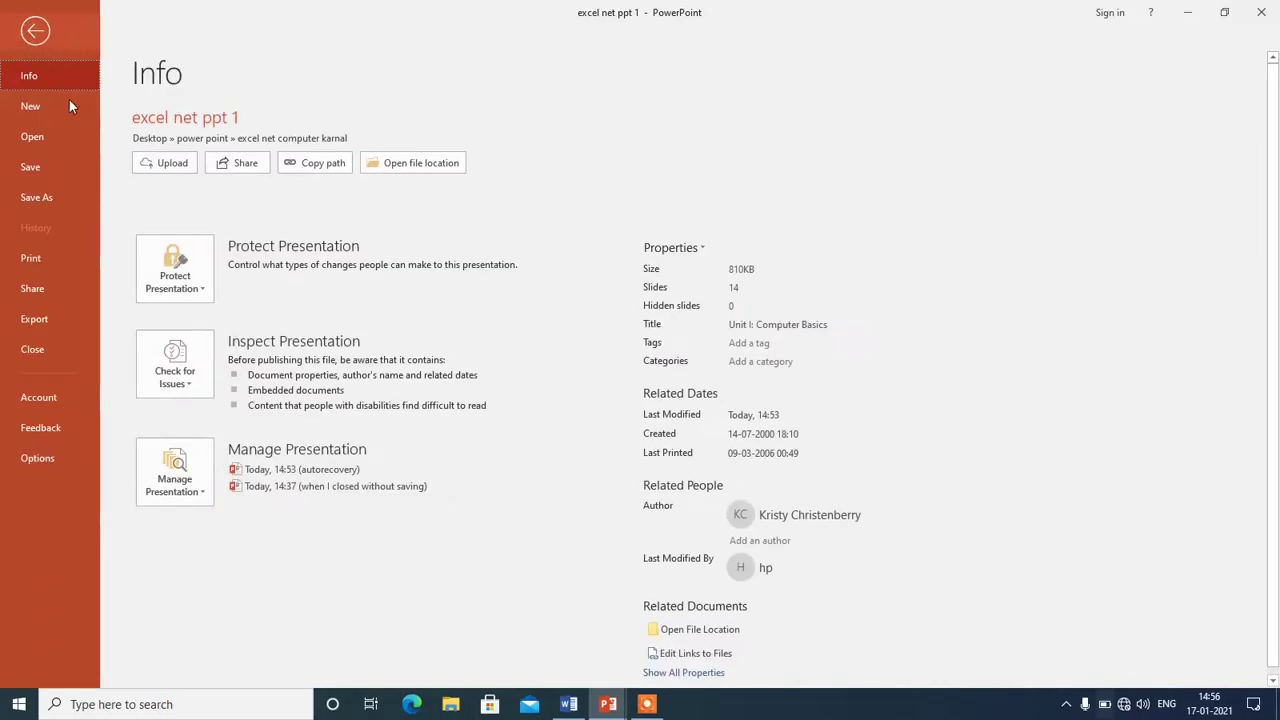
# - Create a new blank presentation and add a second slide with the Blank layout
pyautogui.click(42, 101)
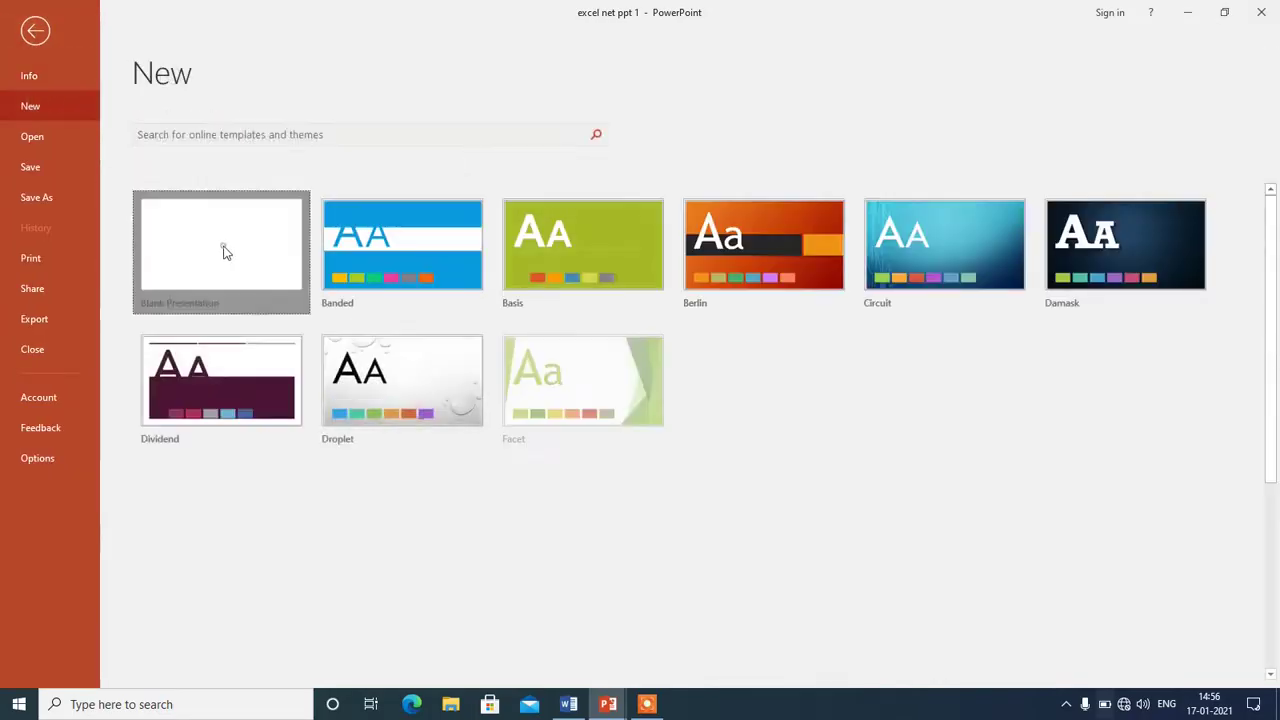
pyautogui.click(223, 249)
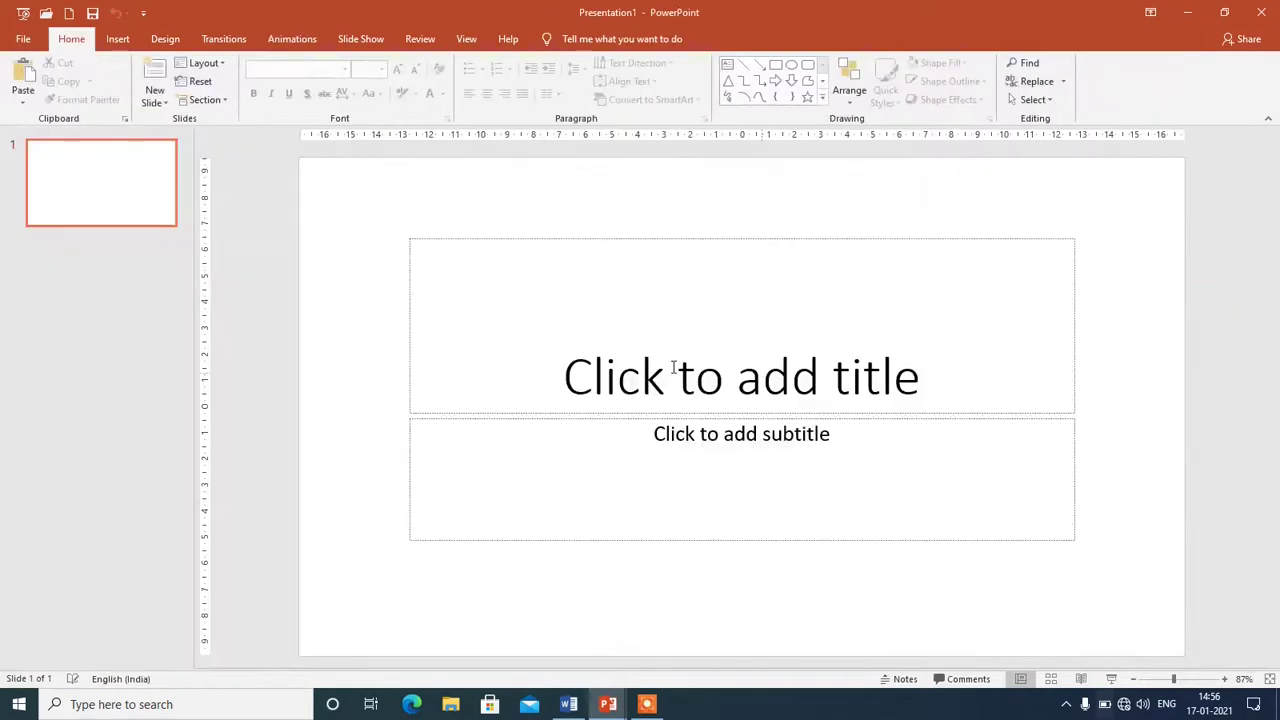
pyautogui.click(155, 101)
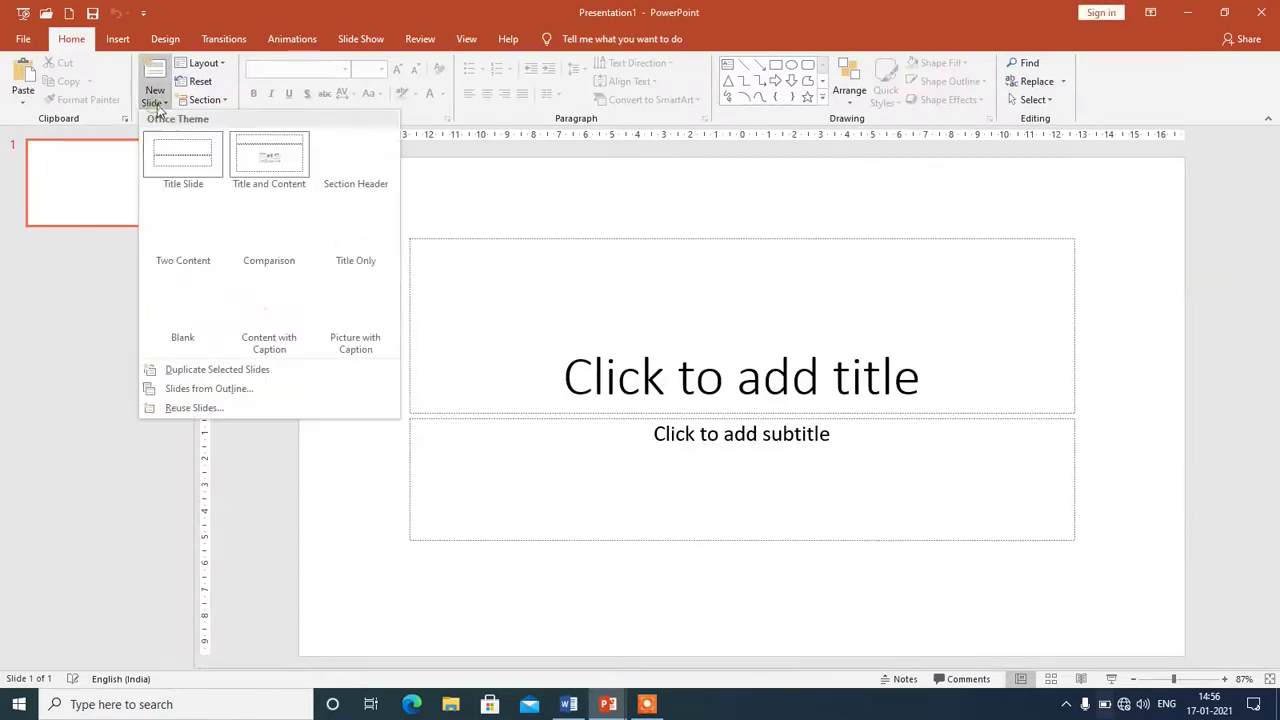
pyautogui.click(170, 293)
pyautogui.click(119, 41)
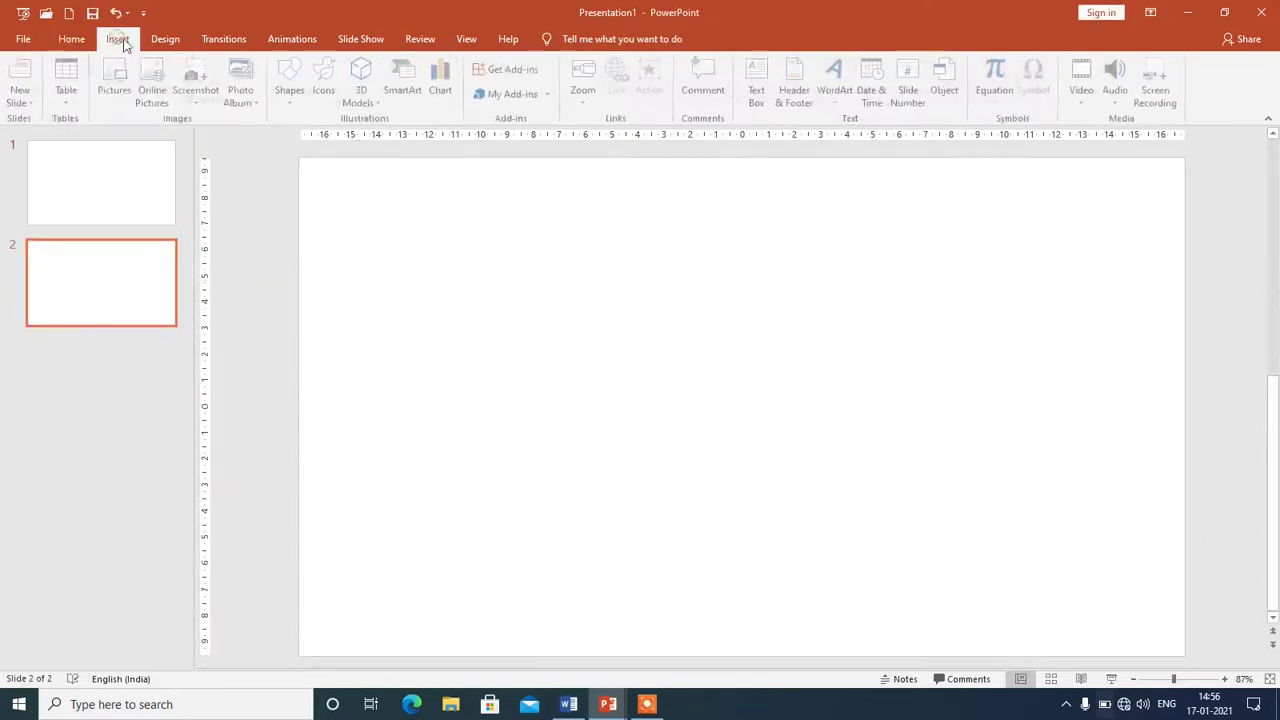
pyautogui.click(313, 108)
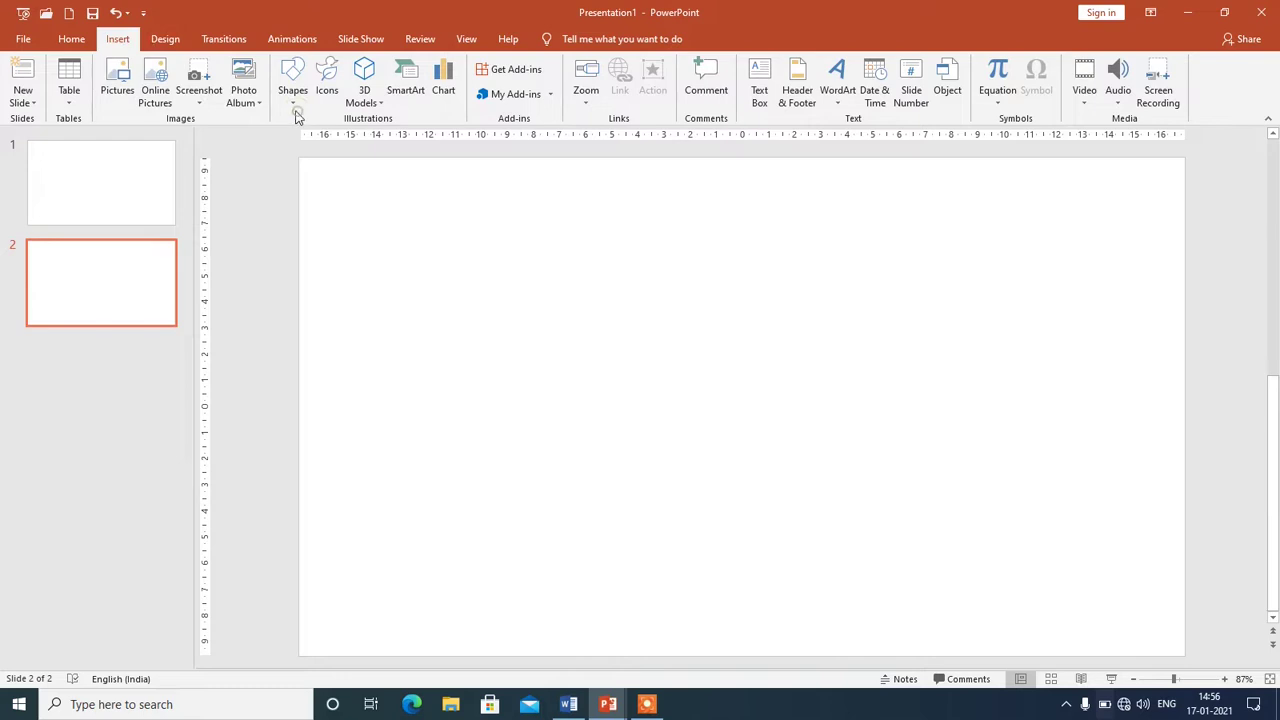
# - Draw a Smiley Face shape on the left side of slide 2
pyautogui.click(292, 98)
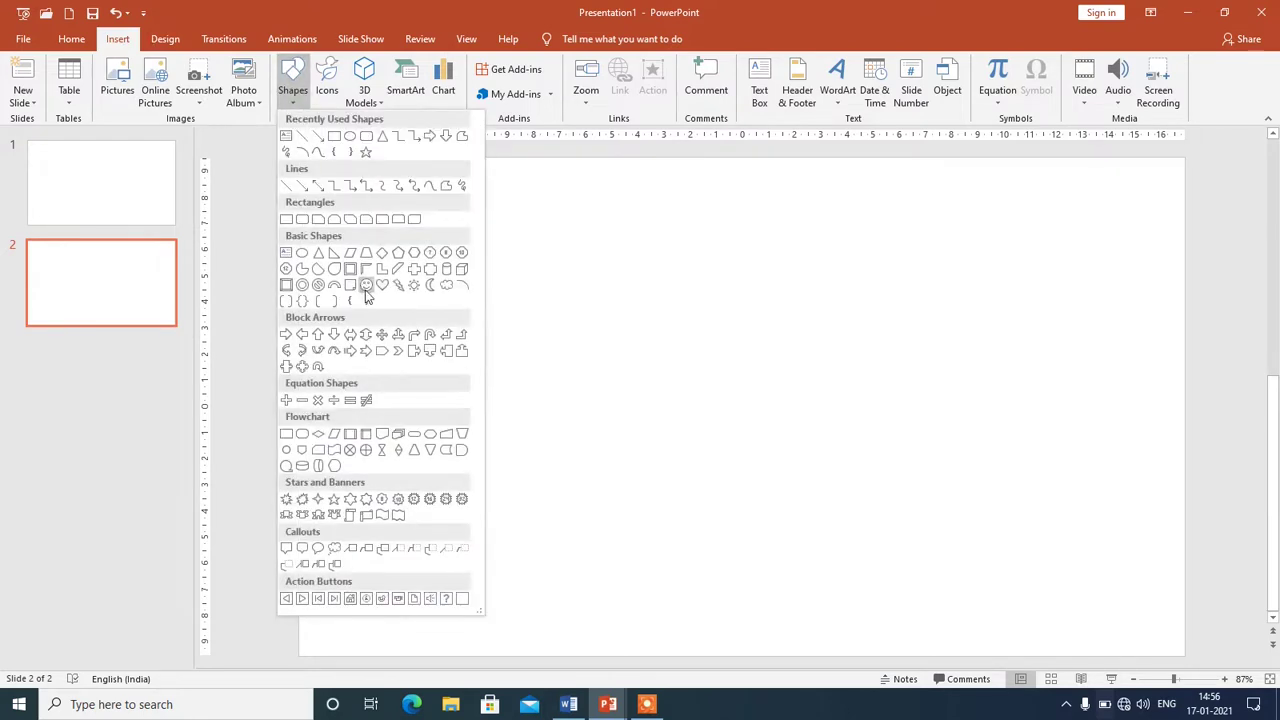
pyautogui.click(366, 287)
pyautogui.moveTo(423, 298); pyautogui.dragTo(542, 399)
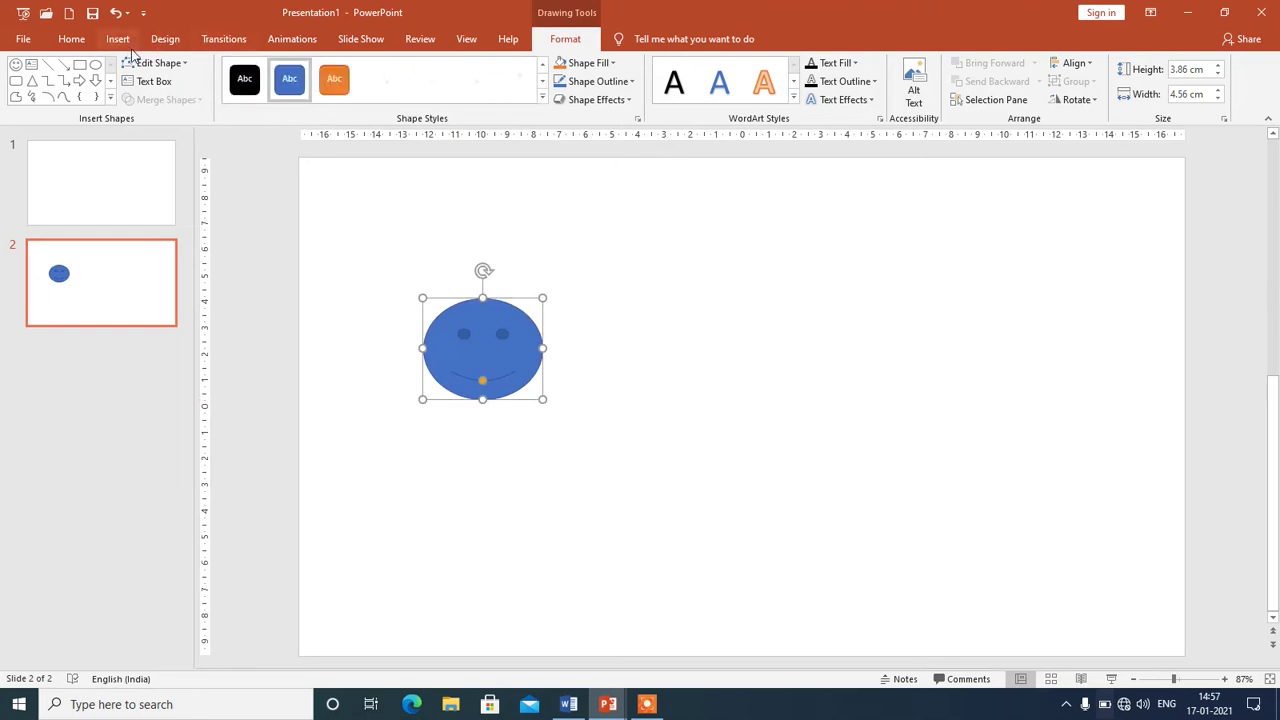
# - Apply the Lines motion path animation to the smiley
pyautogui.click(290, 40)
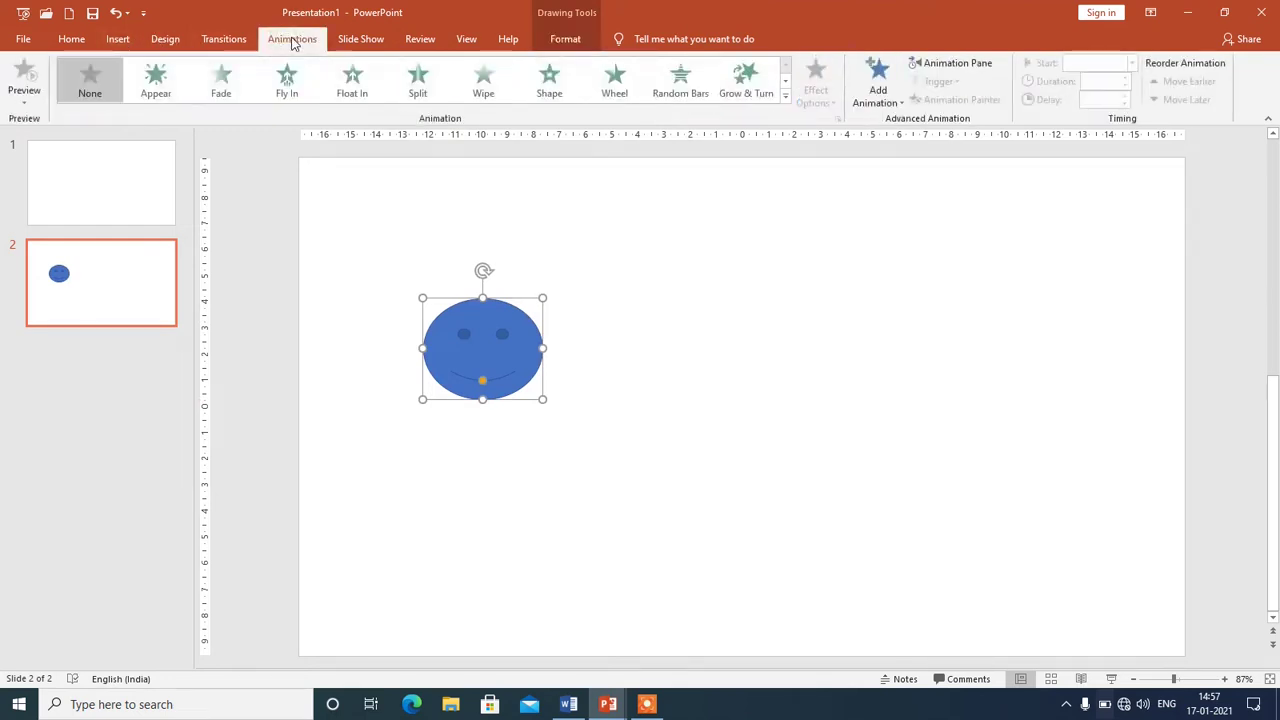
pyautogui.click(787, 97)
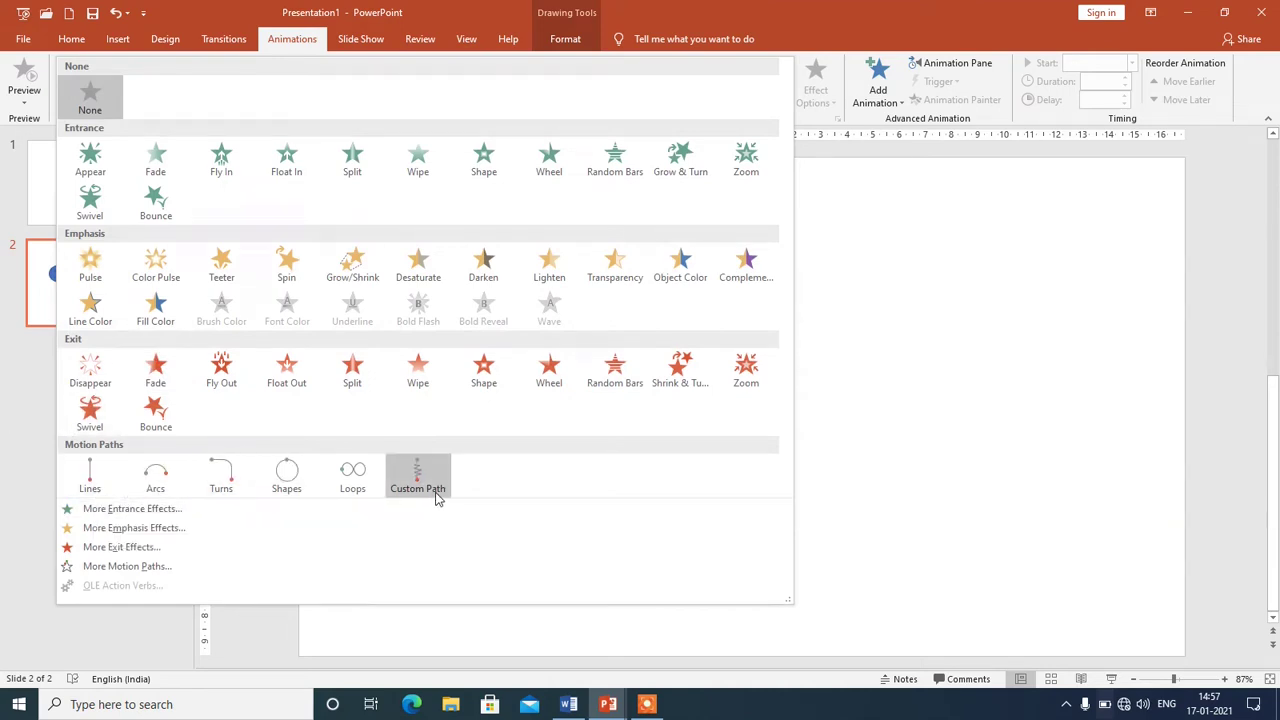
pyautogui.click(88, 486)
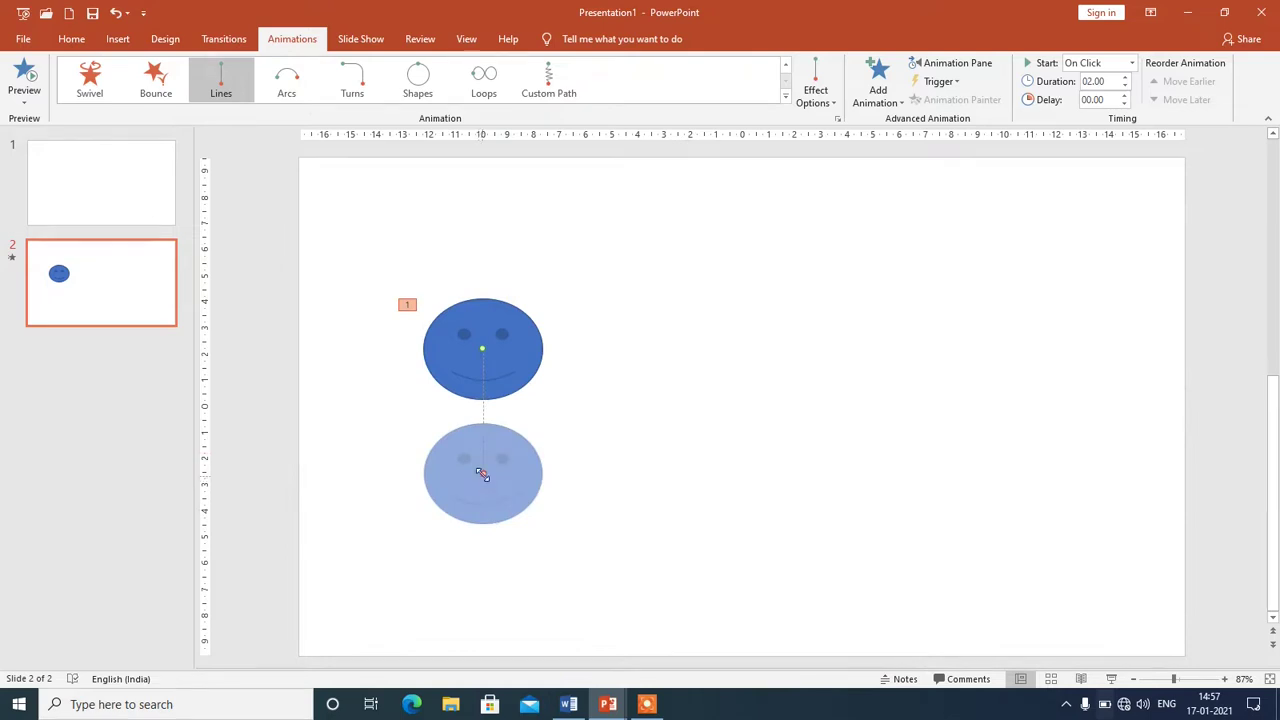
# - Drag the Lines path's end point to the slide's lower right and preview the movement
pyautogui.moveTo(478, 483)
pyautogui.mouseDown()
pyautogui.moveTo(896, 573)
pyautogui.moveTo(1078, 530)
pyautogui.mouseUp()
pyautogui.click(28, 78)
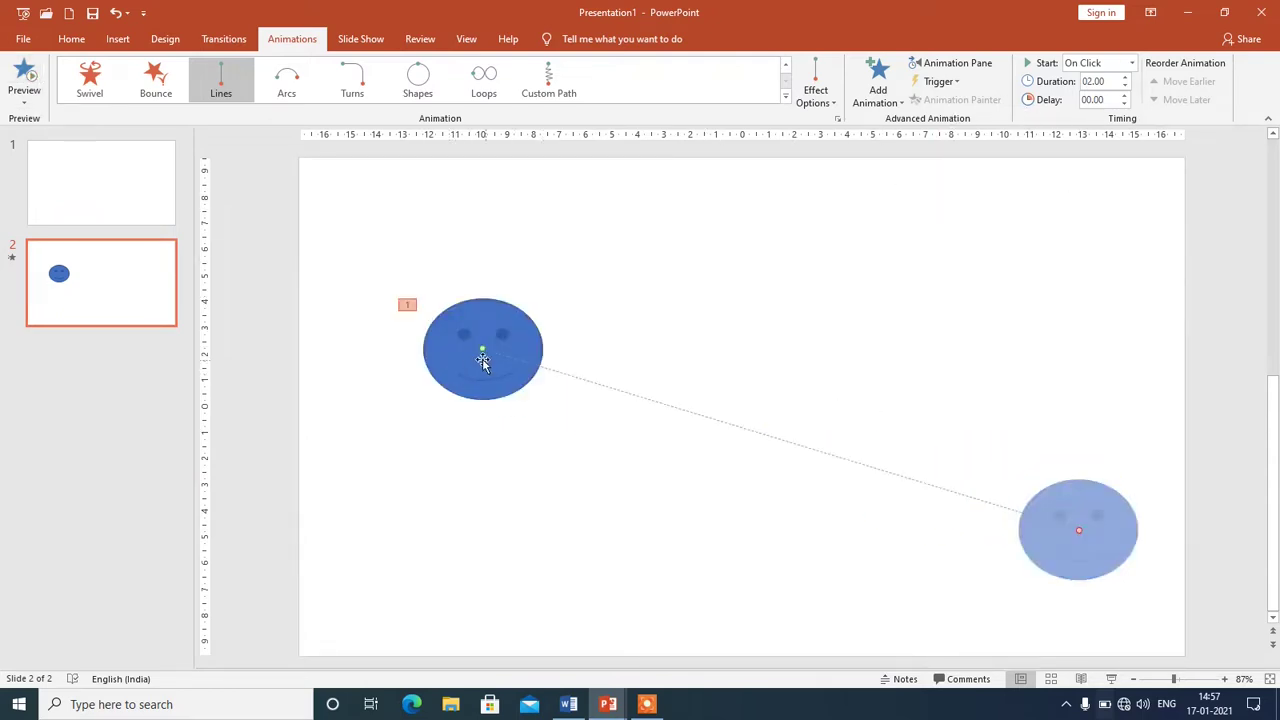
pyautogui.click(541, 84)
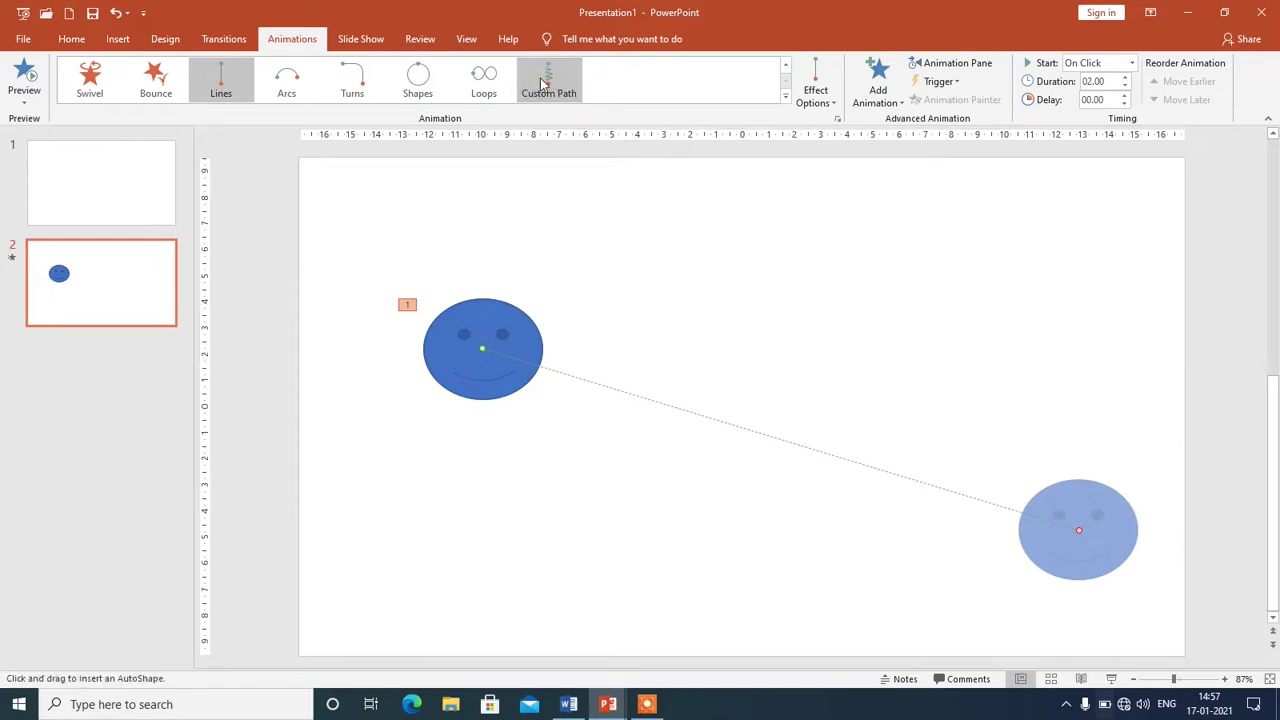
# - Draw a custom zigzag path for the smiley, reposition it, then switch to an Arcs path
pyautogui.click(535, 88)
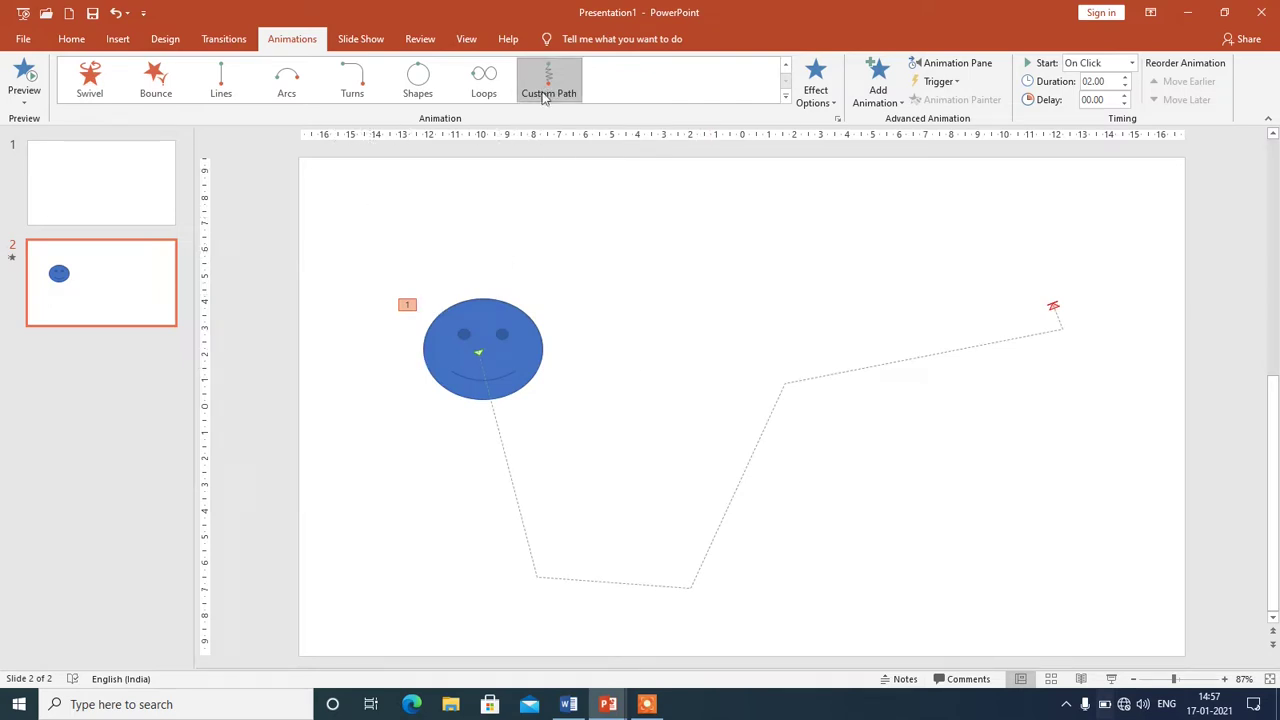
pyautogui.moveTo(486, 374); pyautogui.dragTo(429, 529)
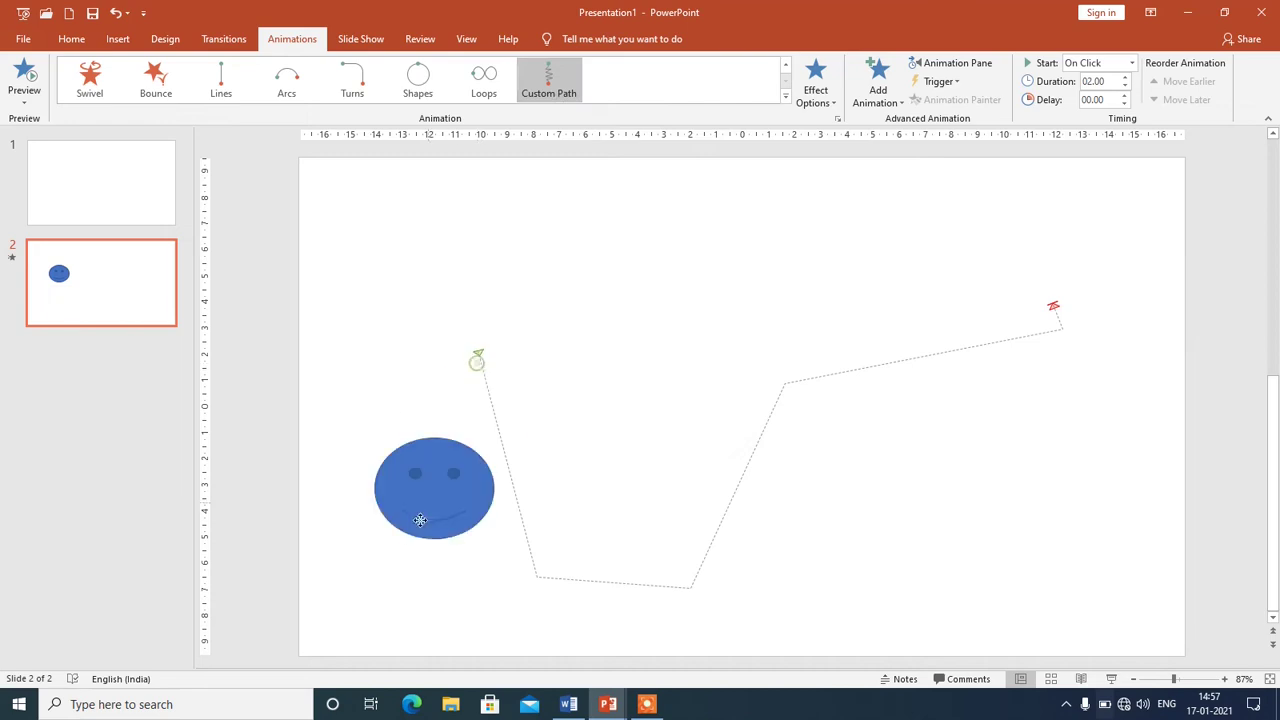
pyautogui.moveTo(417, 354); pyautogui.dragTo(597, 503)
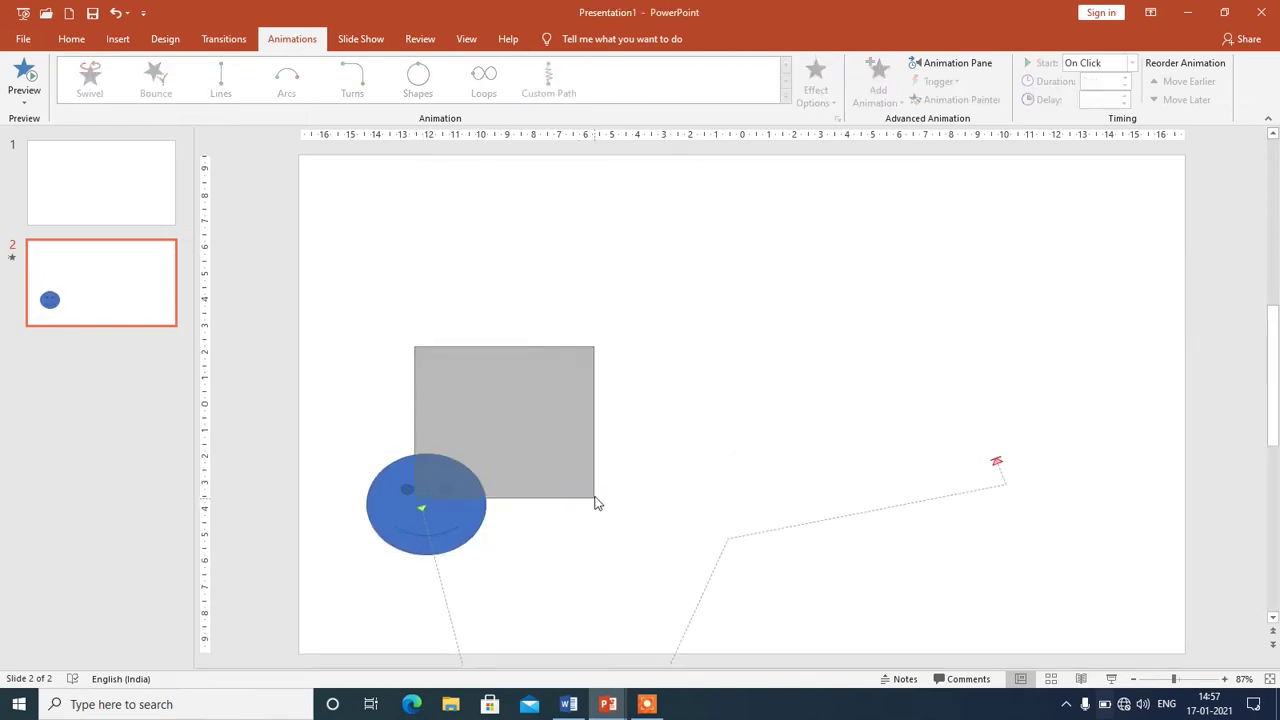
pyautogui.click(424, 506)
pyautogui.moveTo(424, 506); pyautogui.dragTo(456, 331)
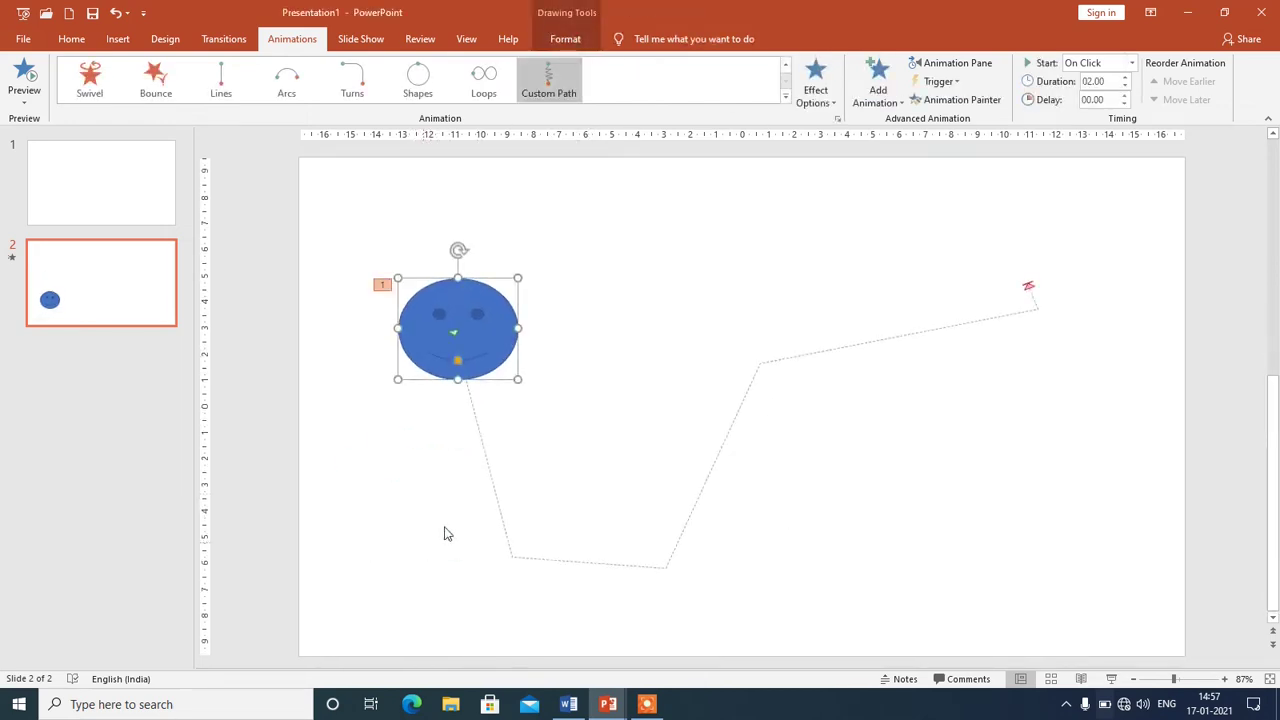
pyautogui.click(287, 92)
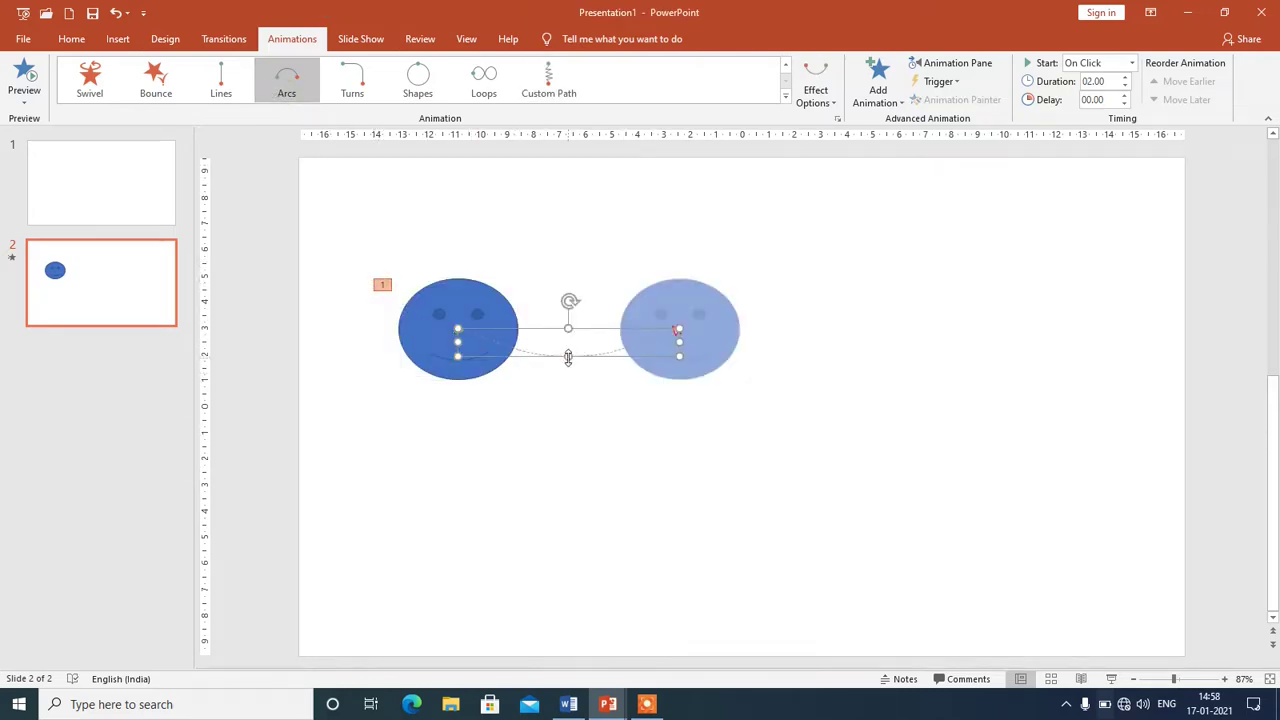
# - Widen the arc path so the smiley ends far right, preview it, then delete the smiley
pyautogui.moveTo(568, 358); pyautogui.dragTo(569, 419)
pyautogui.moveTo(576, 505); pyautogui.dragTo(576, 506)
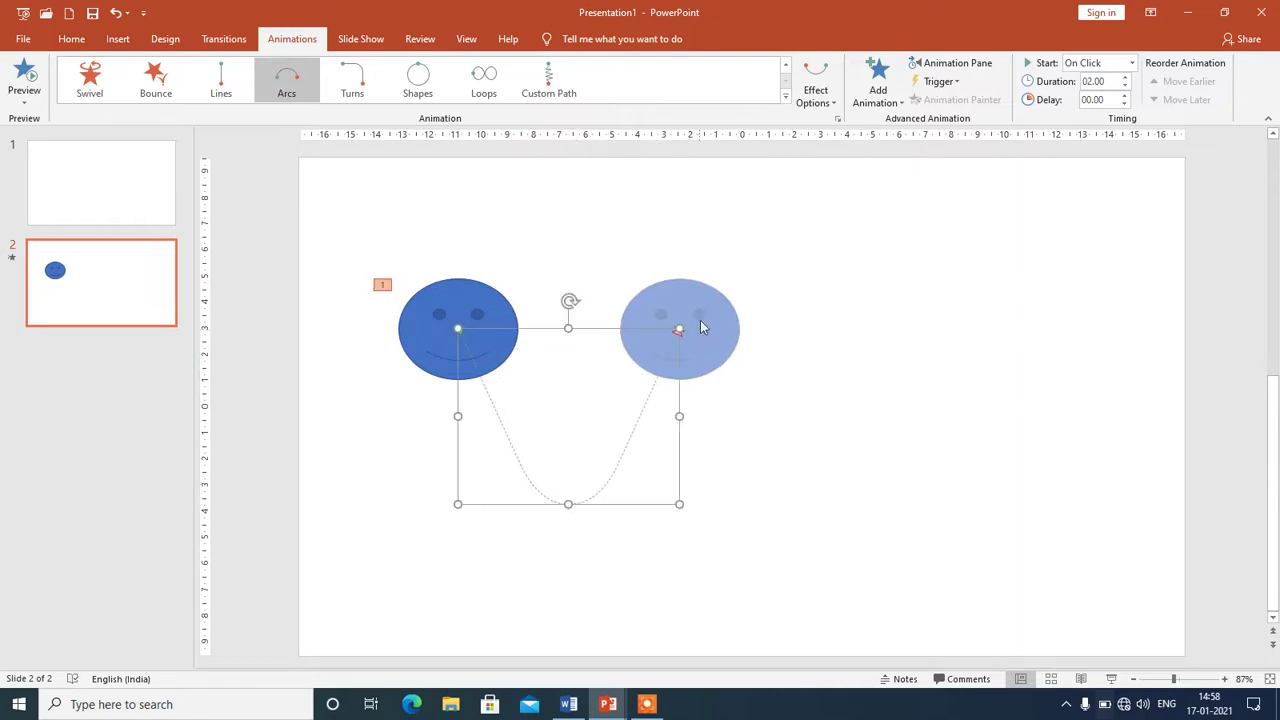
pyautogui.moveTo(698, 332); pyautogui.dragTo(680, 334)
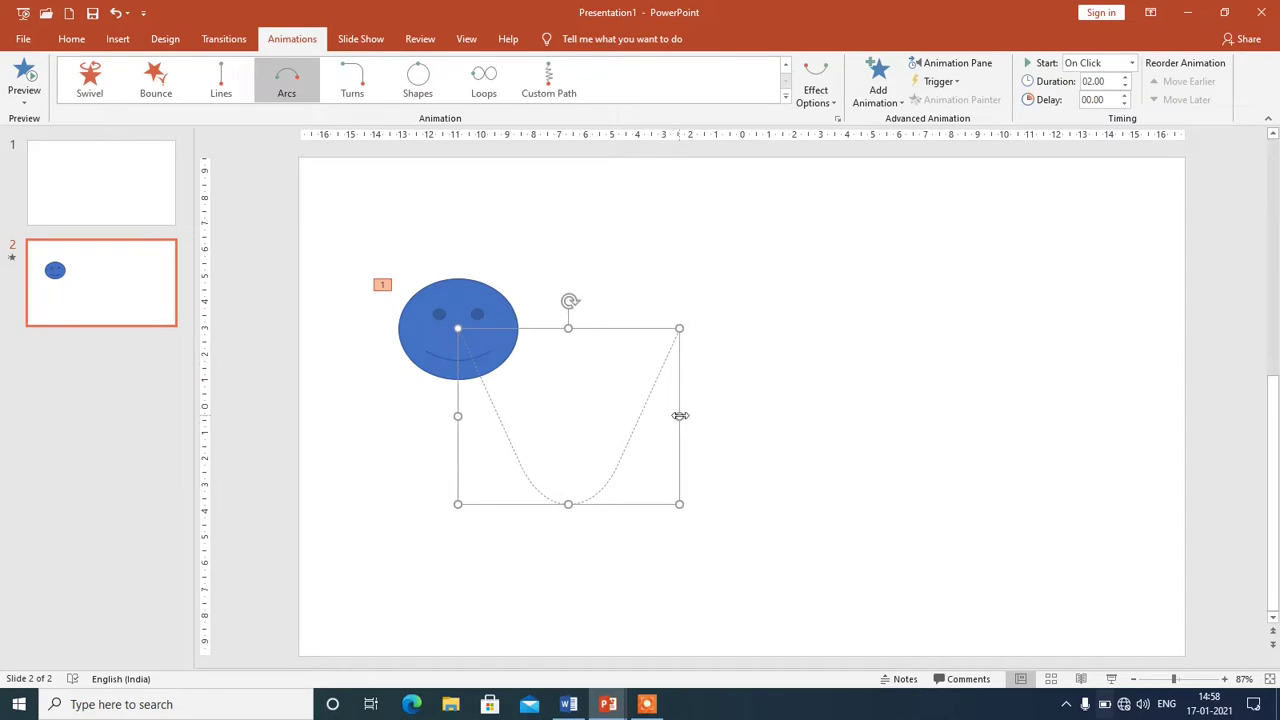
pyautogui.moveTo(783, 420); pyautogui.dragTo(900, 428)
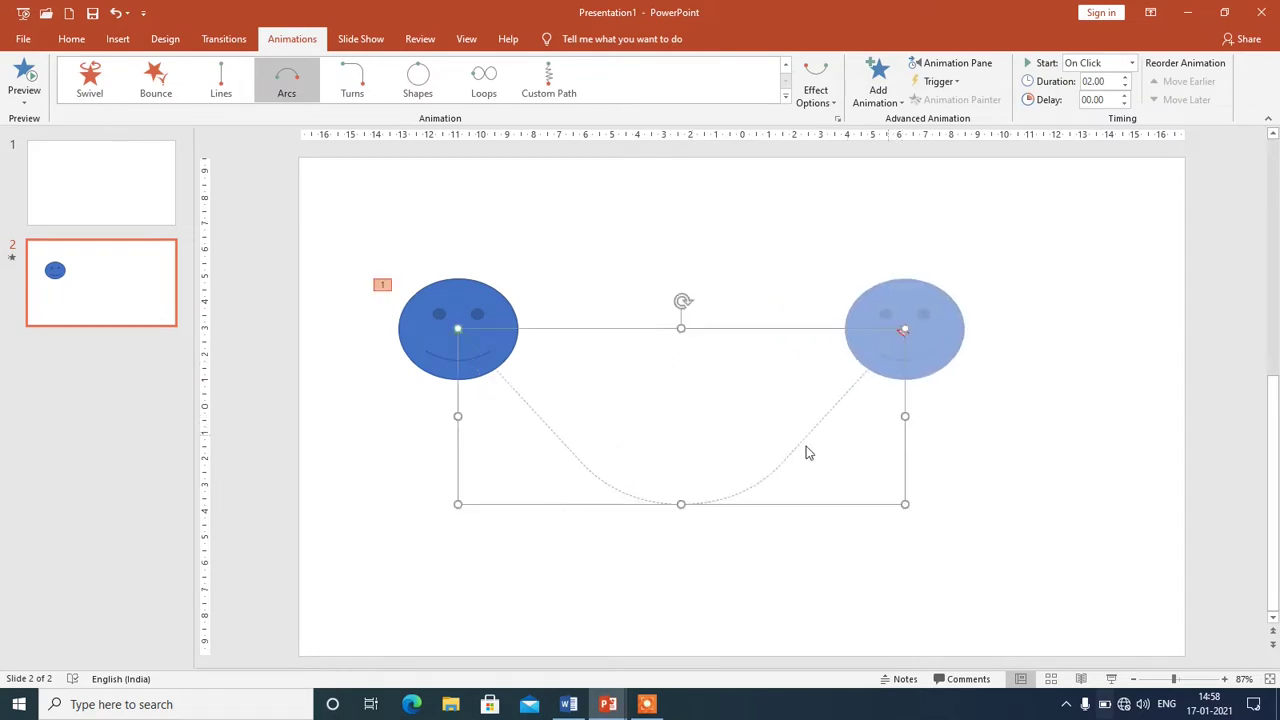
pyautogui.click(30, 86)
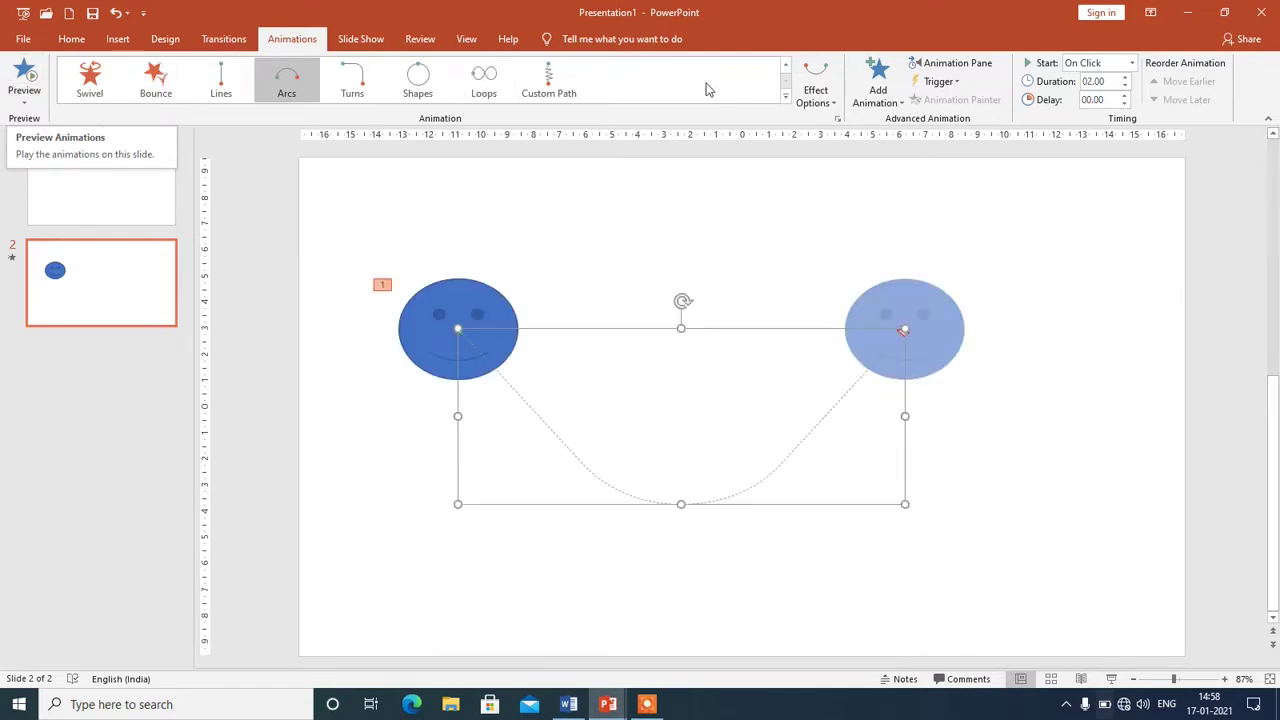
pyautogui.click(456, 314)
pyautogui.press('Delete')
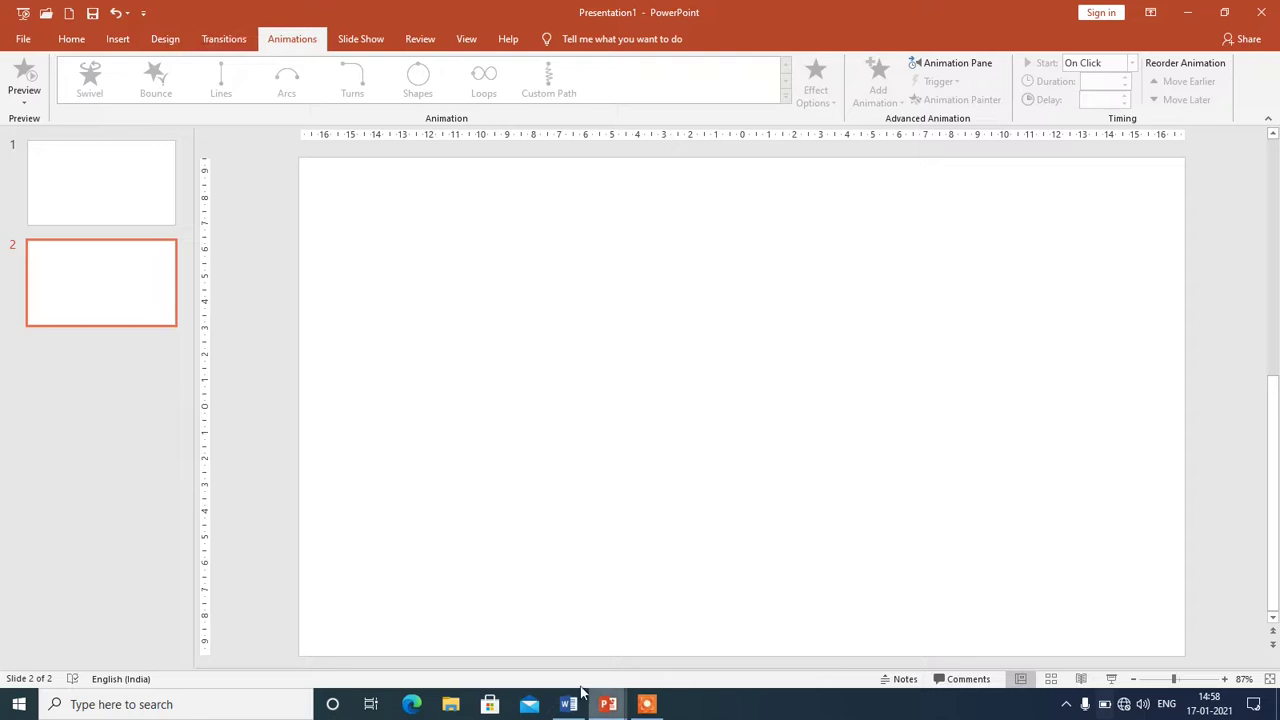
# - Switch to the 'excel net ppt 1' presentation and expand the animation effects gallery
pyautogui.moveTo(604, 708)
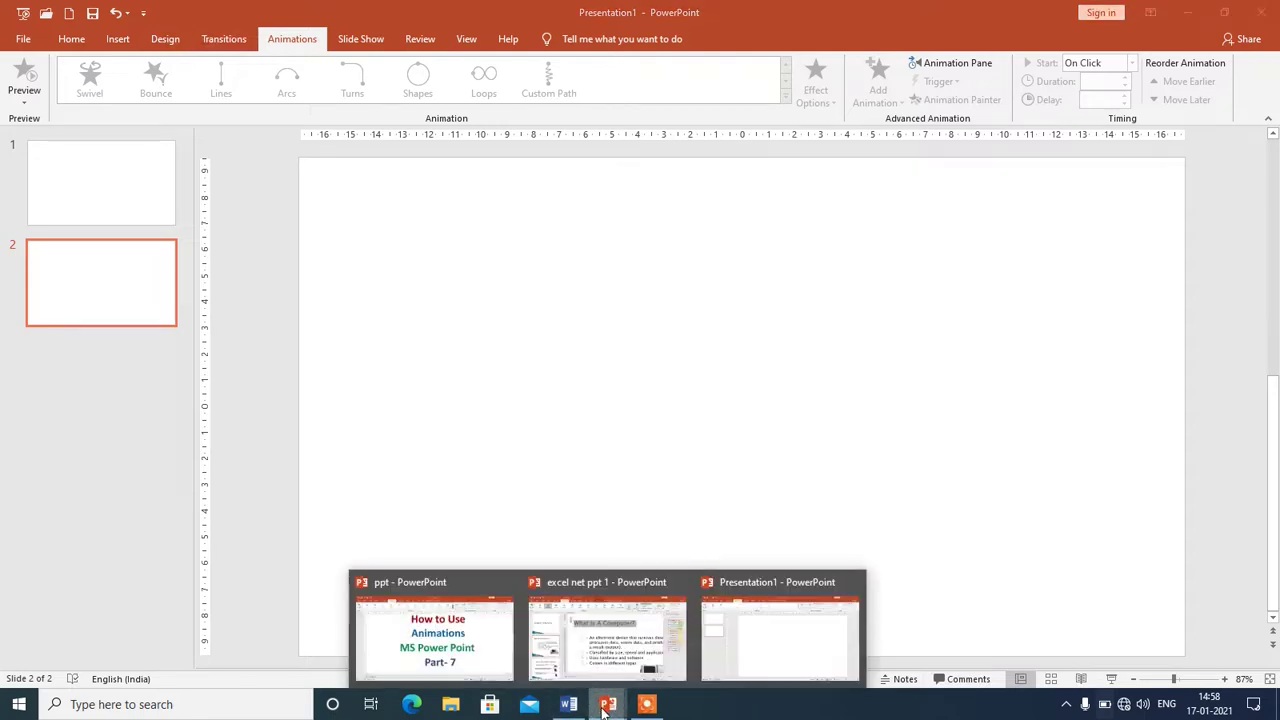
pyautogui.click(580, 650)
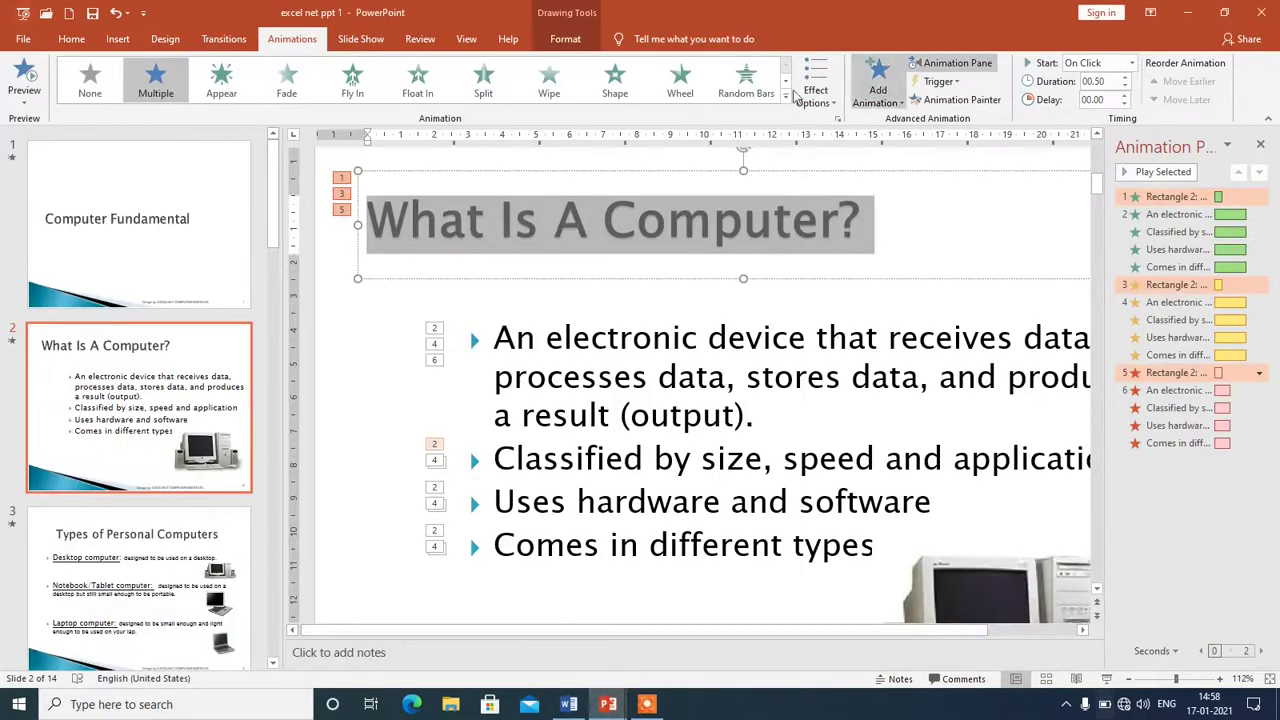
pyautogui.click(785, 96)
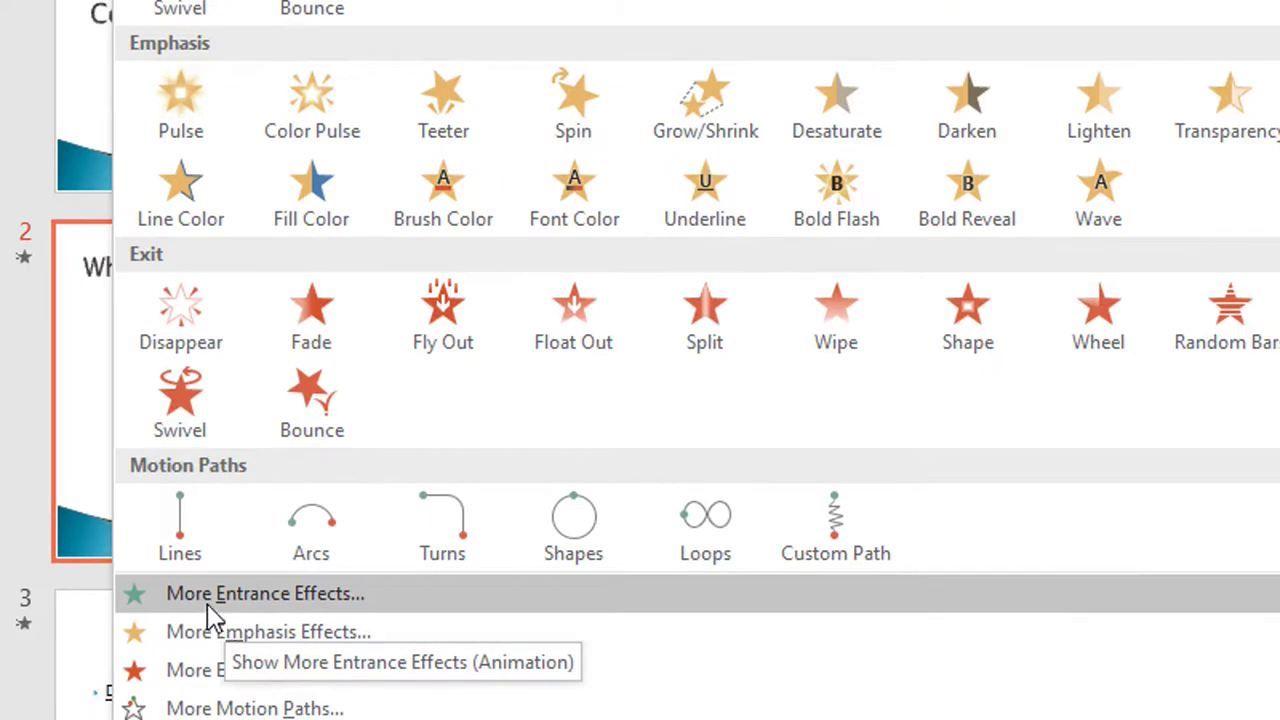
# - Browse More Entrance Effects without applying one, then scroll to slide 3
pyautogui.click(212, 650)
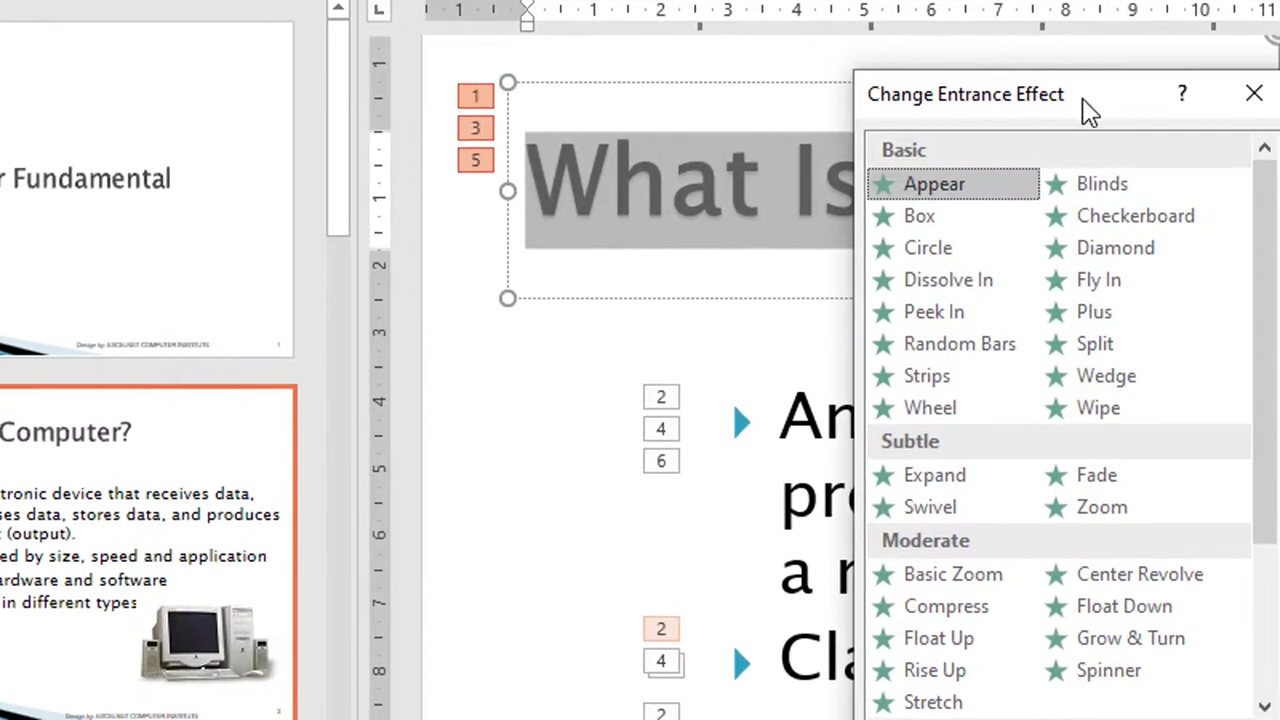
pyautogui.moveTo(1080, 94); pyautogui.dragTo(780, 120)
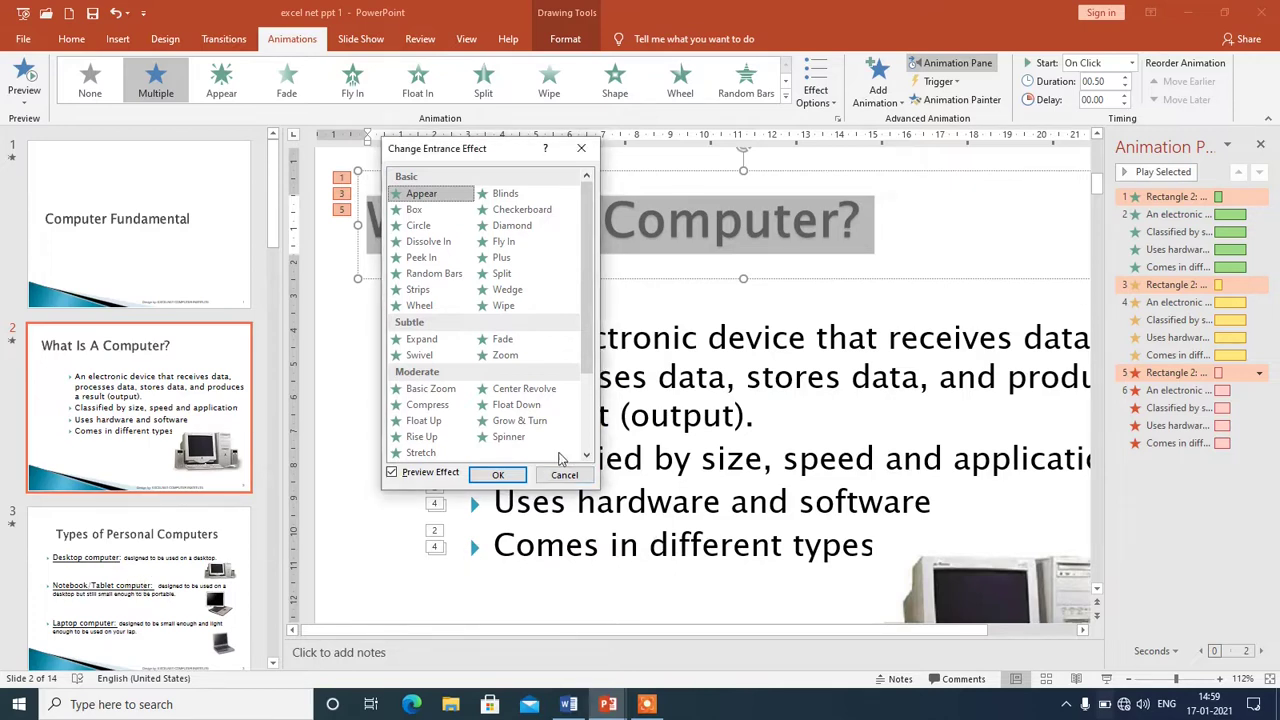
pyautogui.click(540, 477)
pyautogui.scroll(-1, 570, 380)
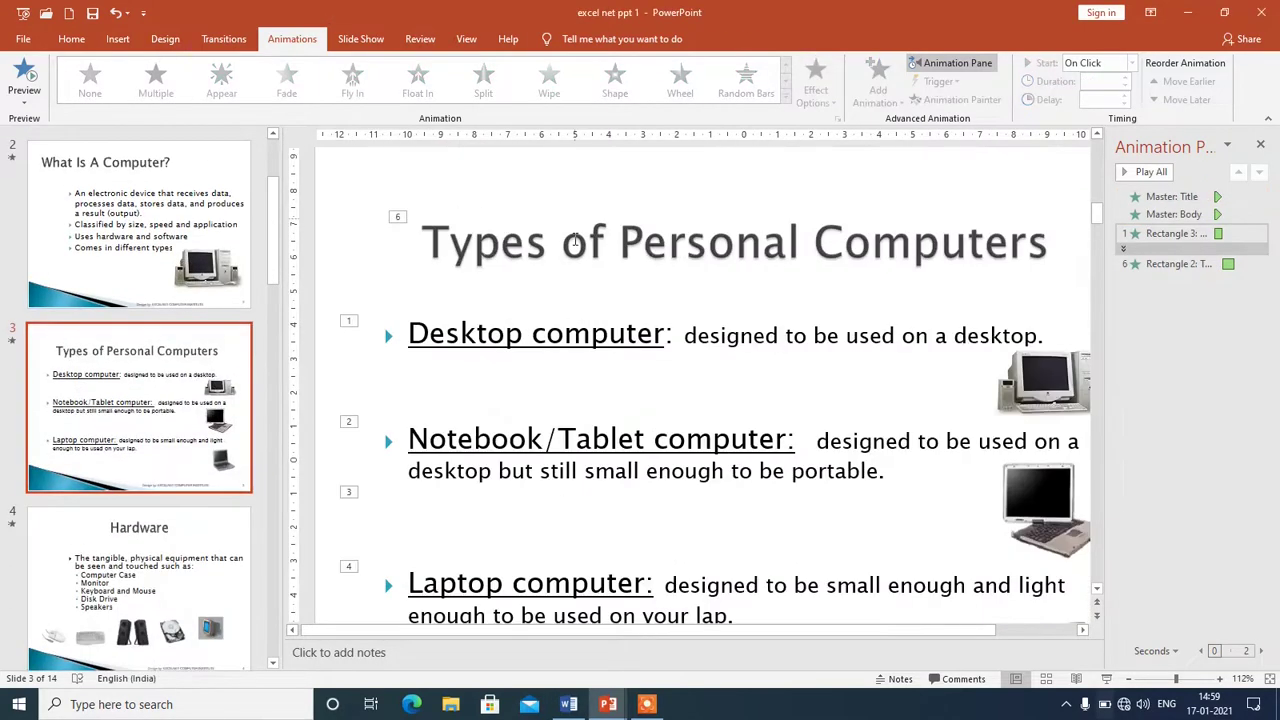
# - Replace the slide 3 title's Float In animation with Wheel, trying Split first
pyautogui.click(592, 236)
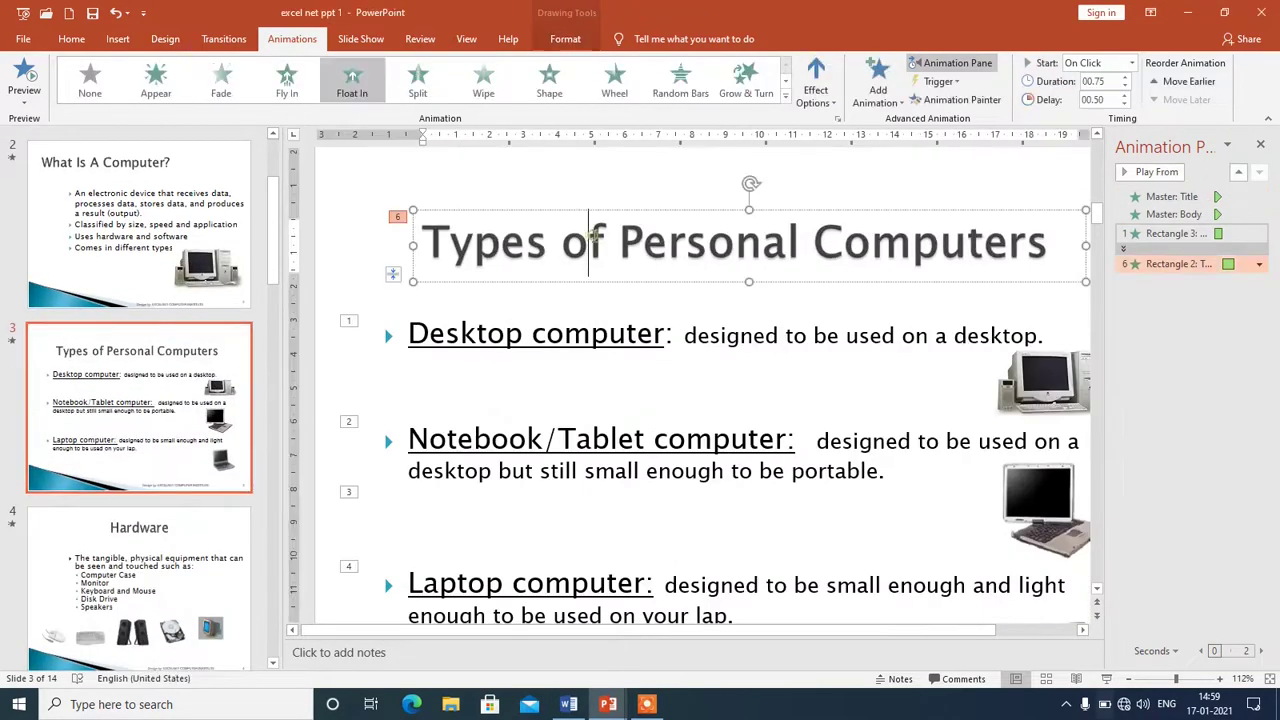
pyautogui.click(90, 80)
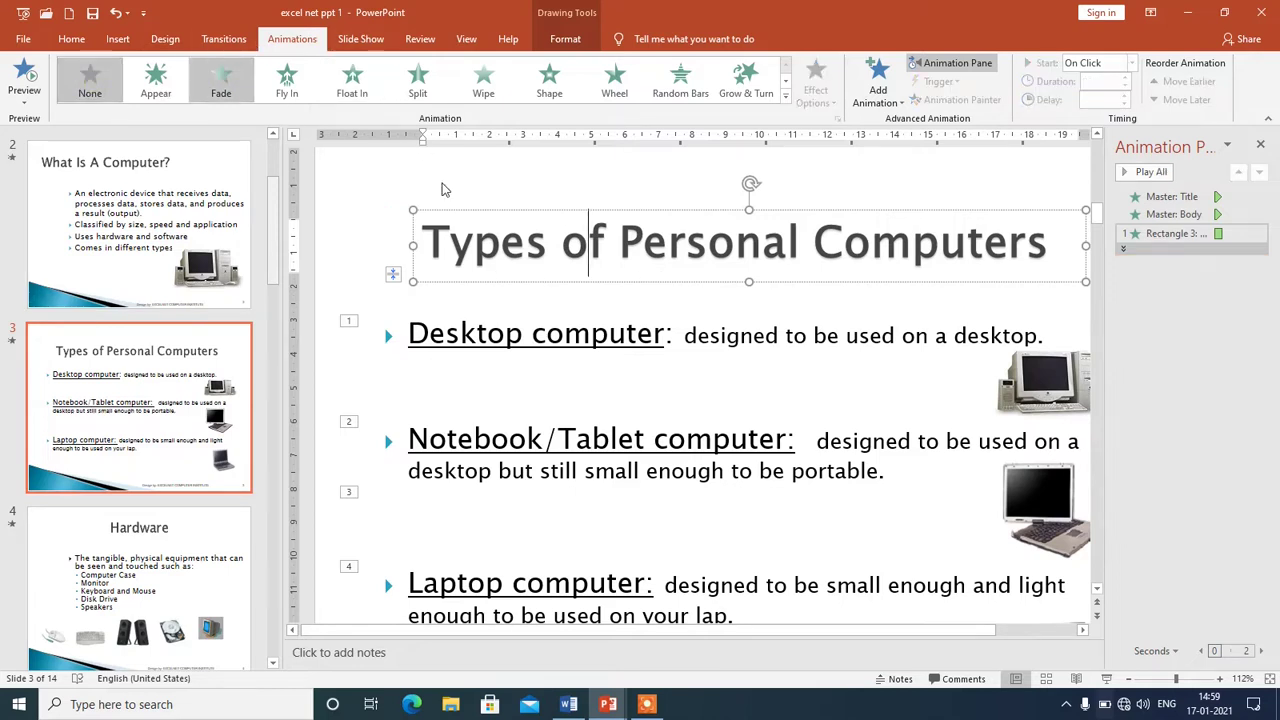
pyautogui.click(418, 78)
pyautogui.click(617, 82)
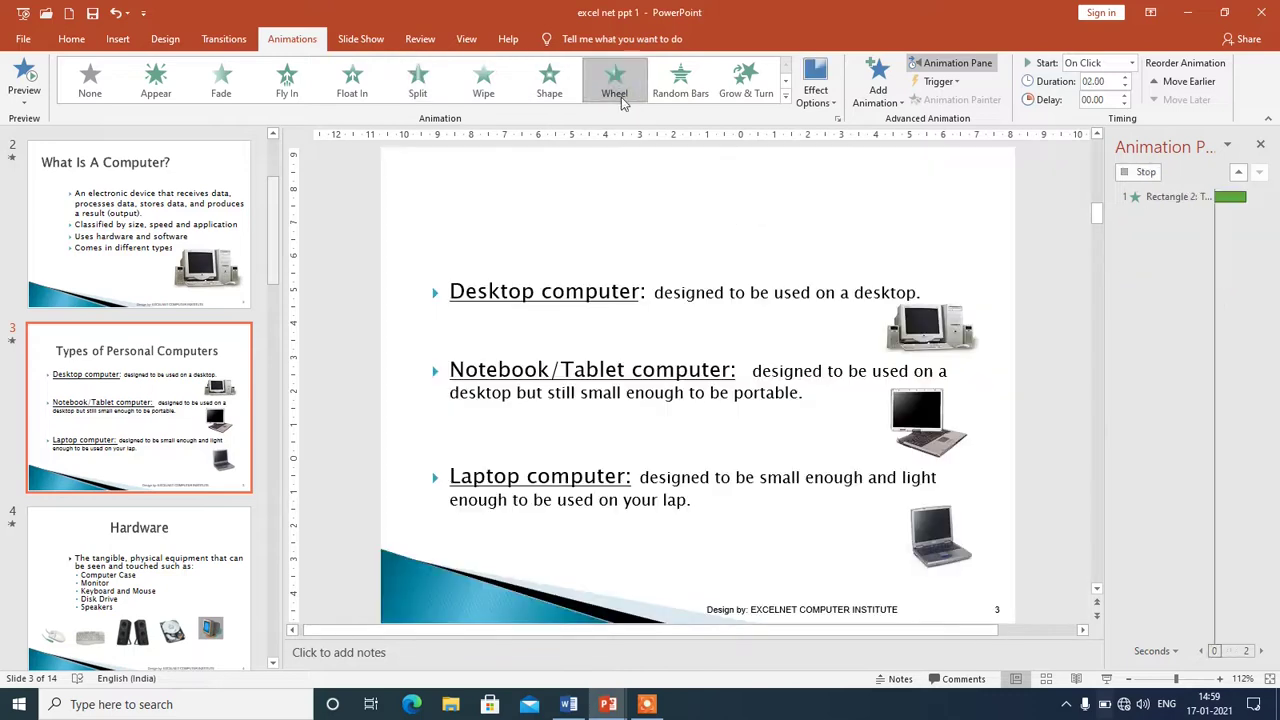
# - Preview Diamond, Plus, Wedge, Grow & Turn, Random Bars and Circle entrances, then cancel
pyautogui.click(785, 96)
pyautogui.click(110, 508)
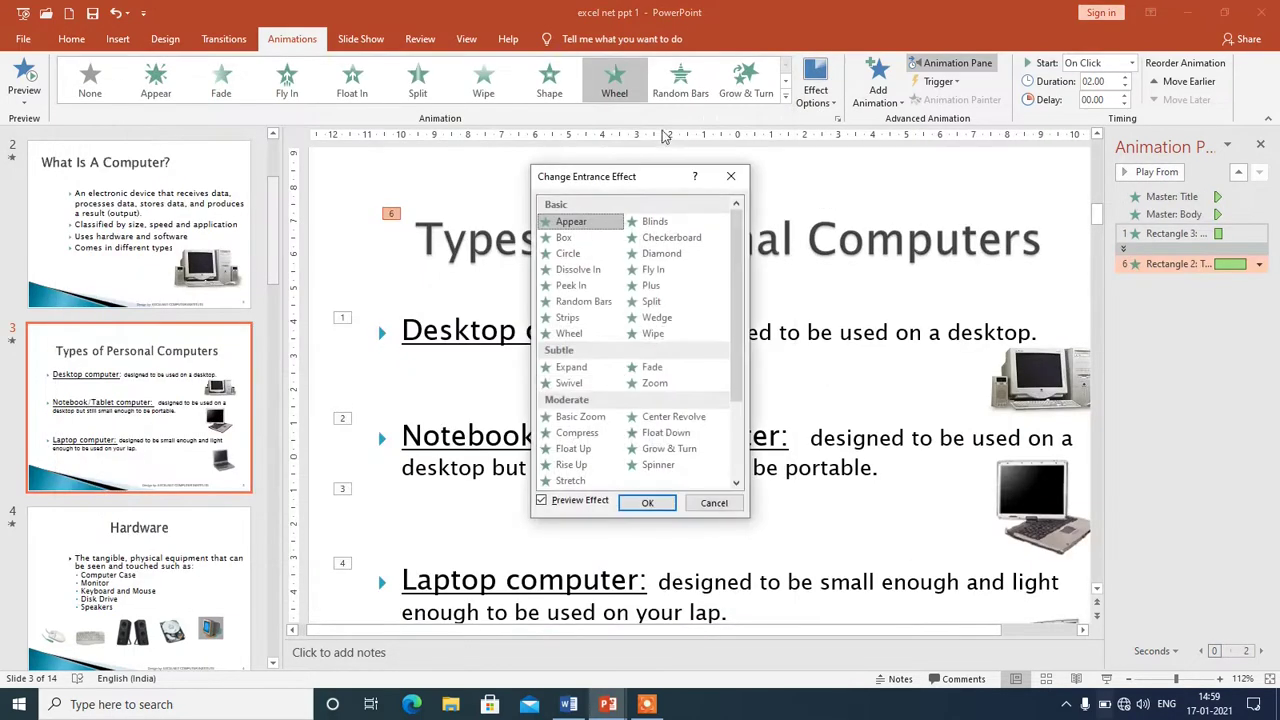
pyautogui.moveTo(628, 175)
pyautogui.mouseDown()
pyautogui.moveTo(213, 124)
pyautogui.moveTo(185, 169)
pyautogui.mouseUp()
pyautogui.click(255, 223)
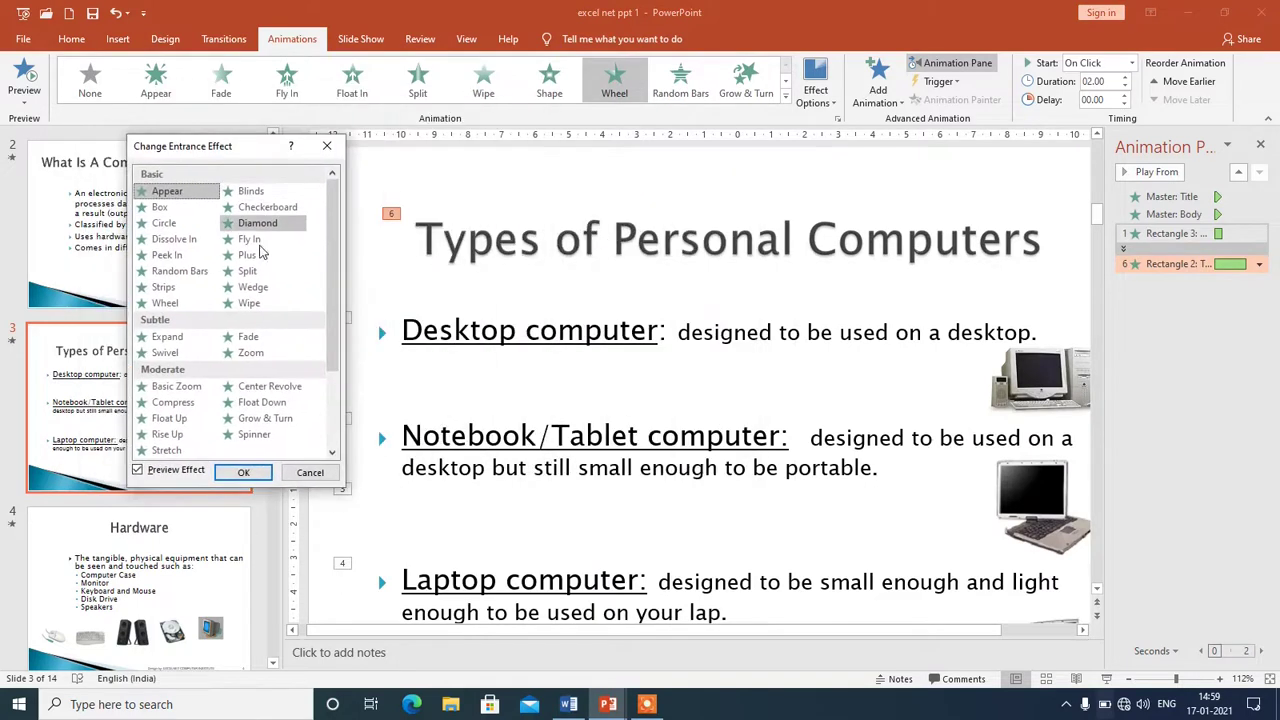
pyautogui.click(247, 255)
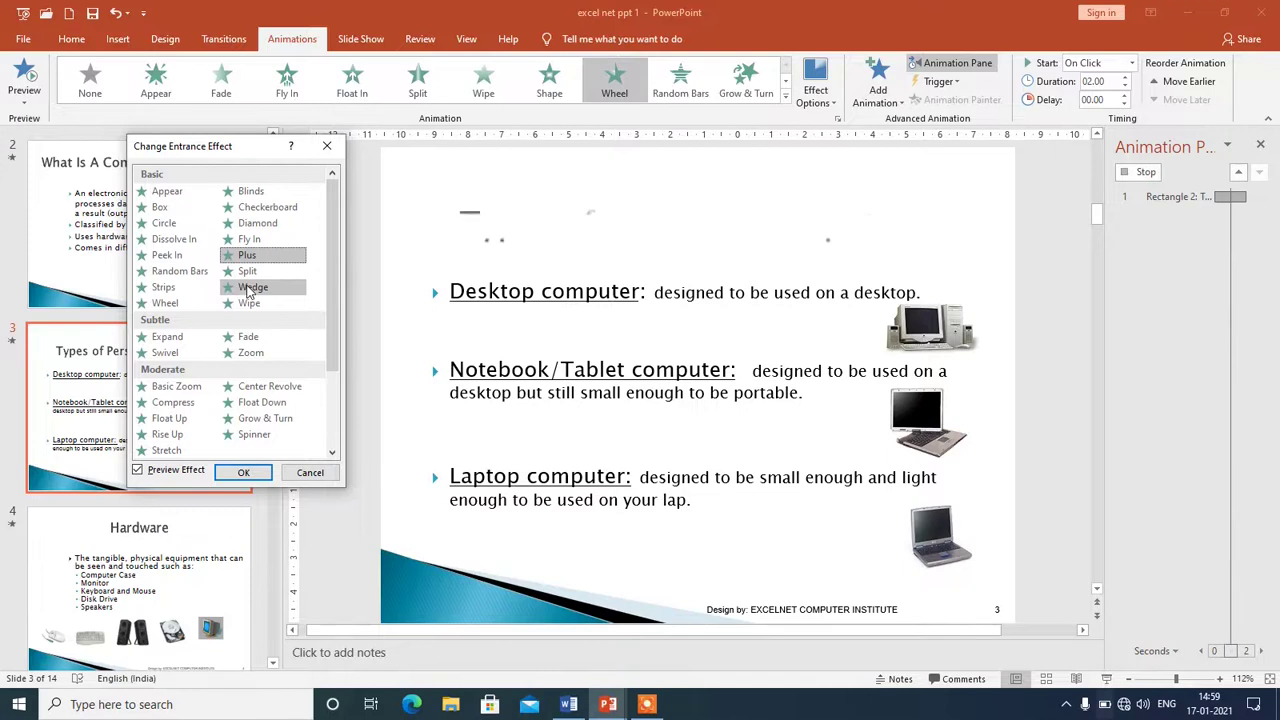
pyautogui.click(250, 289)
pyautogui.click(255, 418)
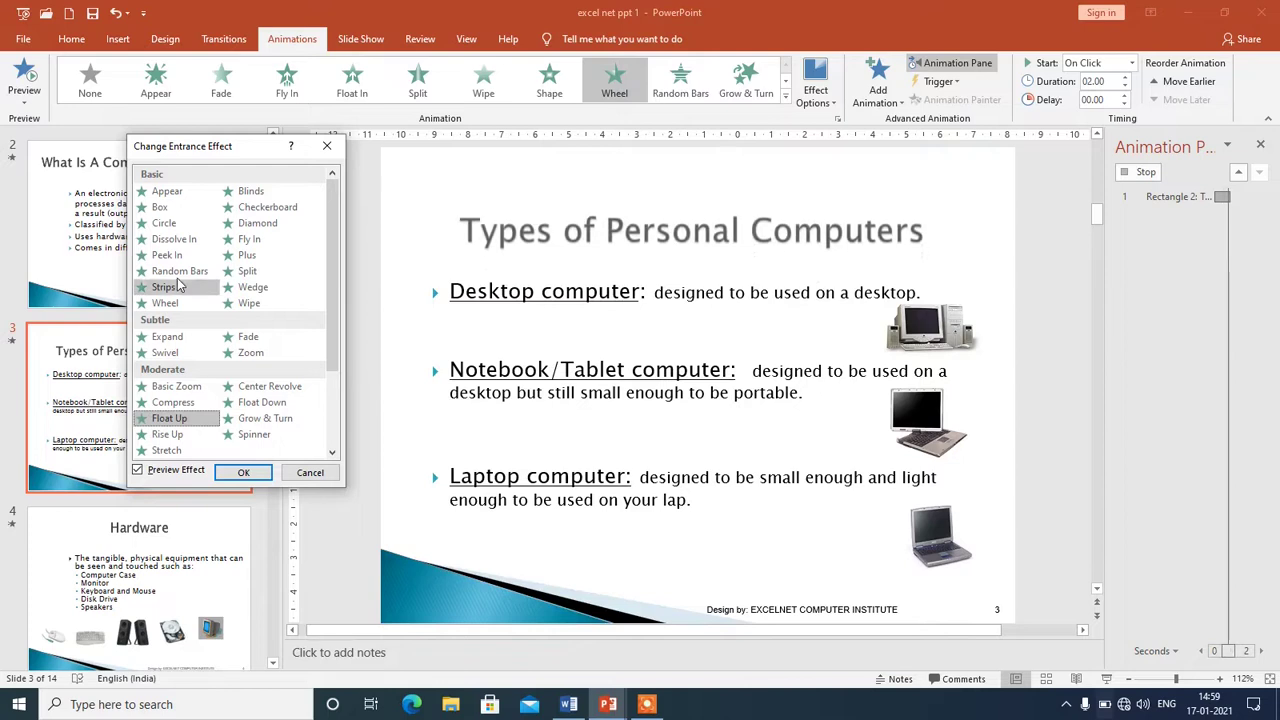
pyautogui.click(176, 274)
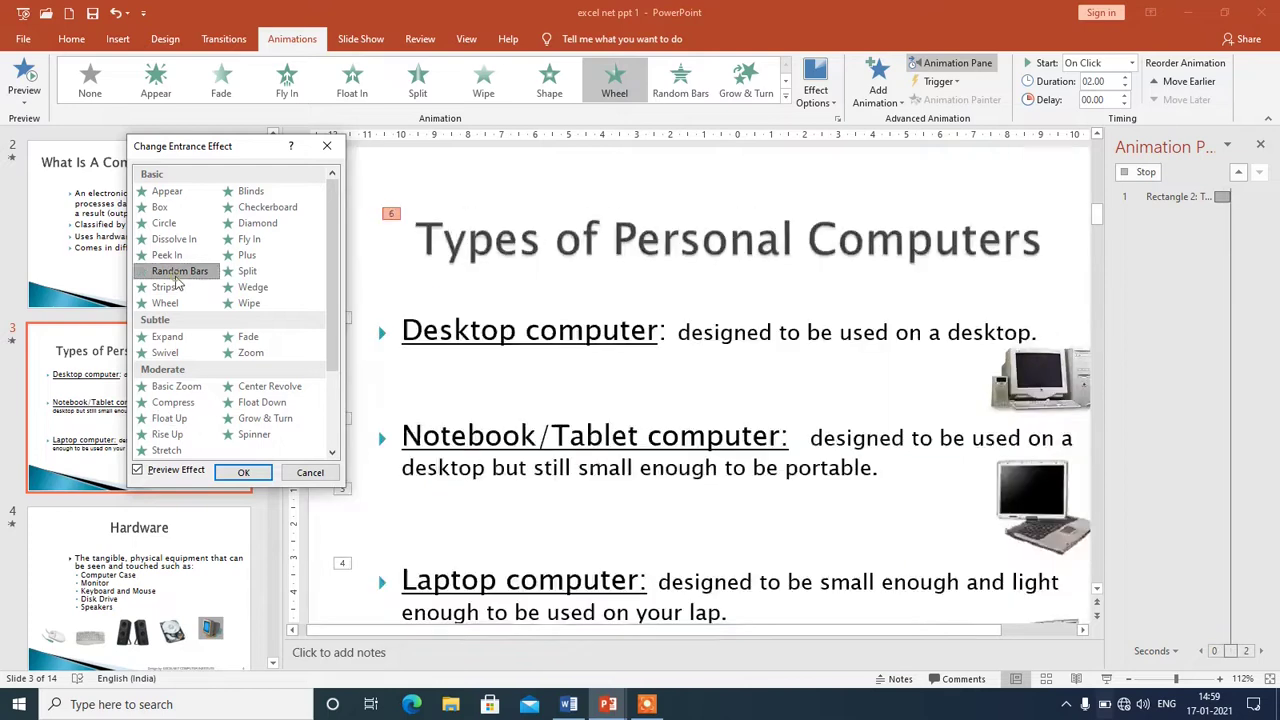
pyautogui.click(164, 223)
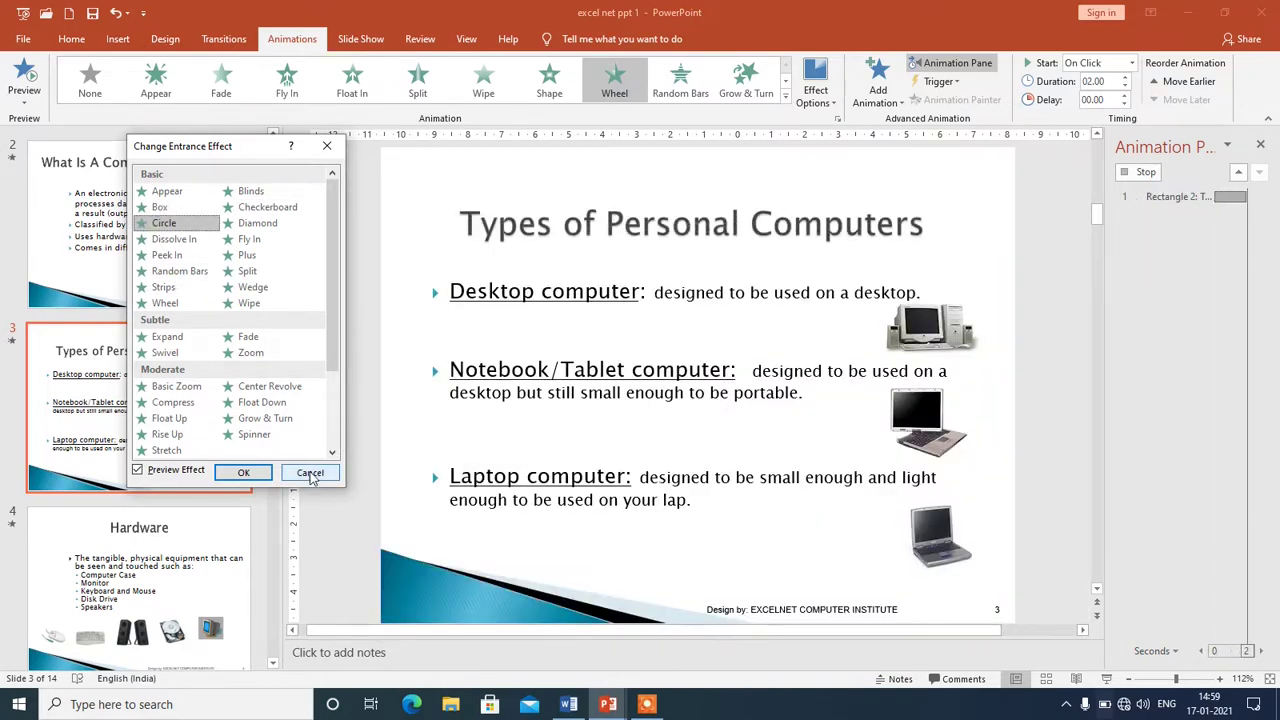
pyautogui.click(311, 477)
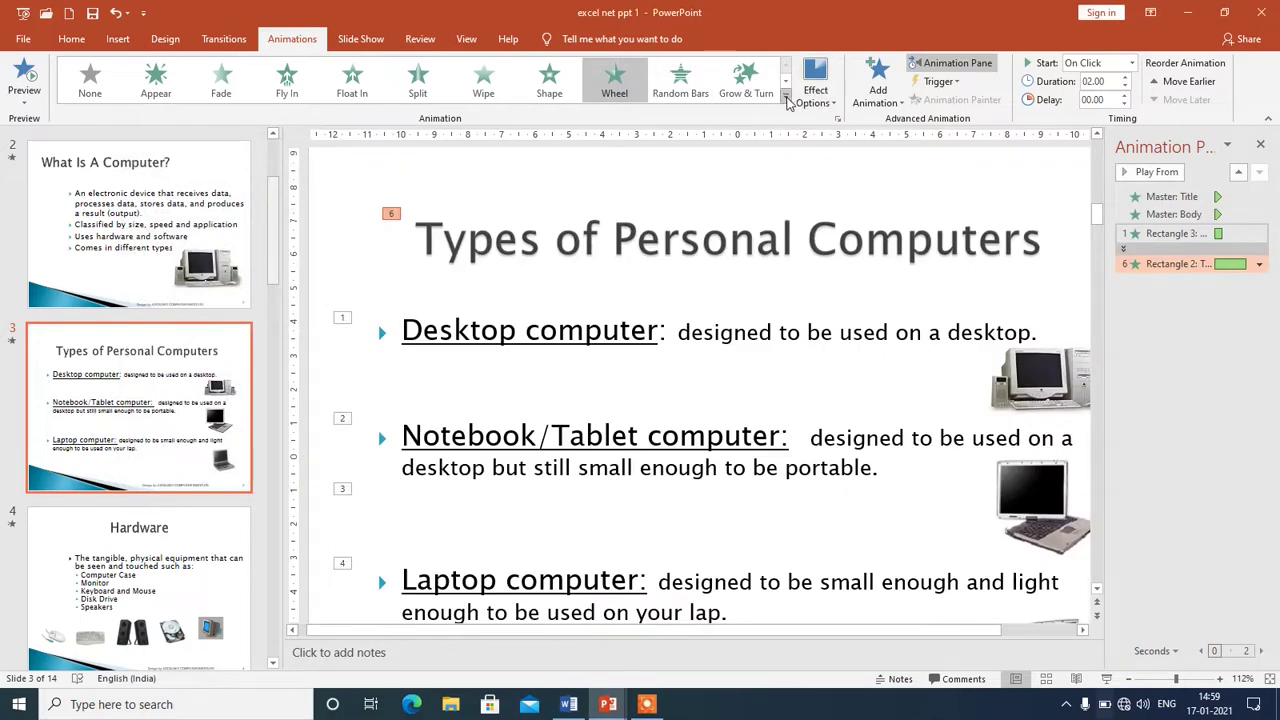
pyautogui.click(786, 96)
pyautogui.click(141, 537)
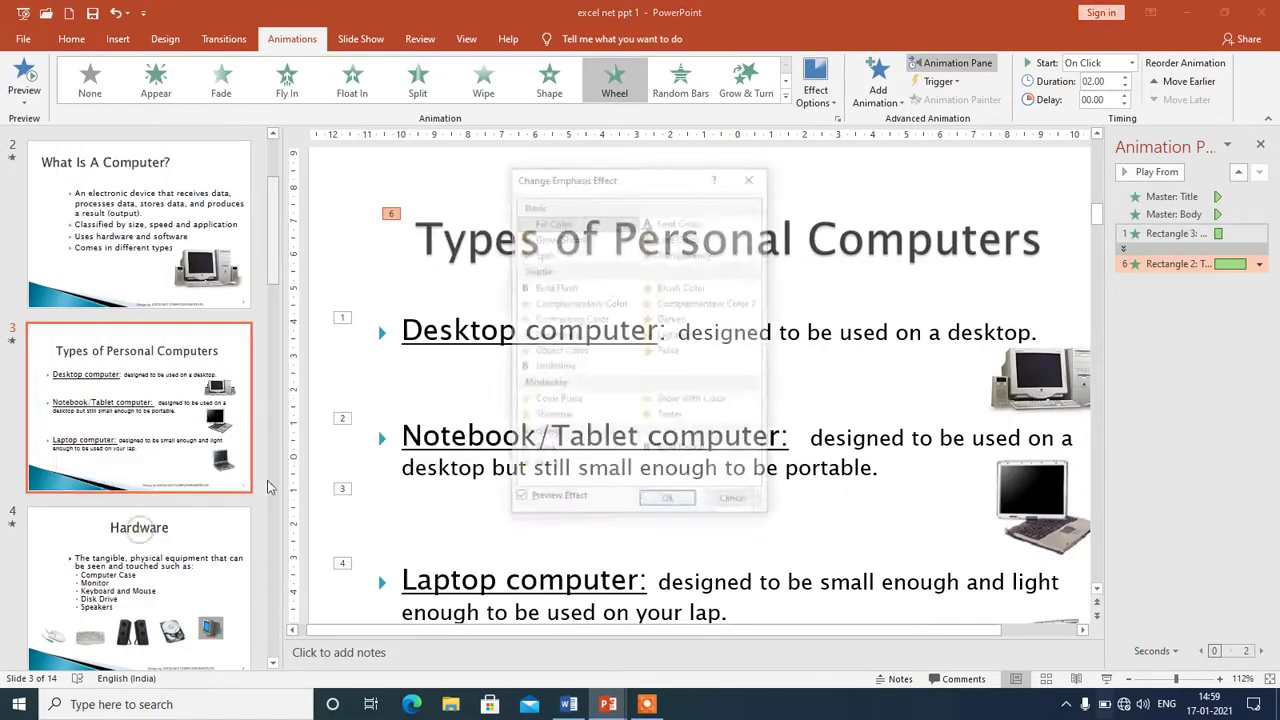
pyautogui.click(566, 256)
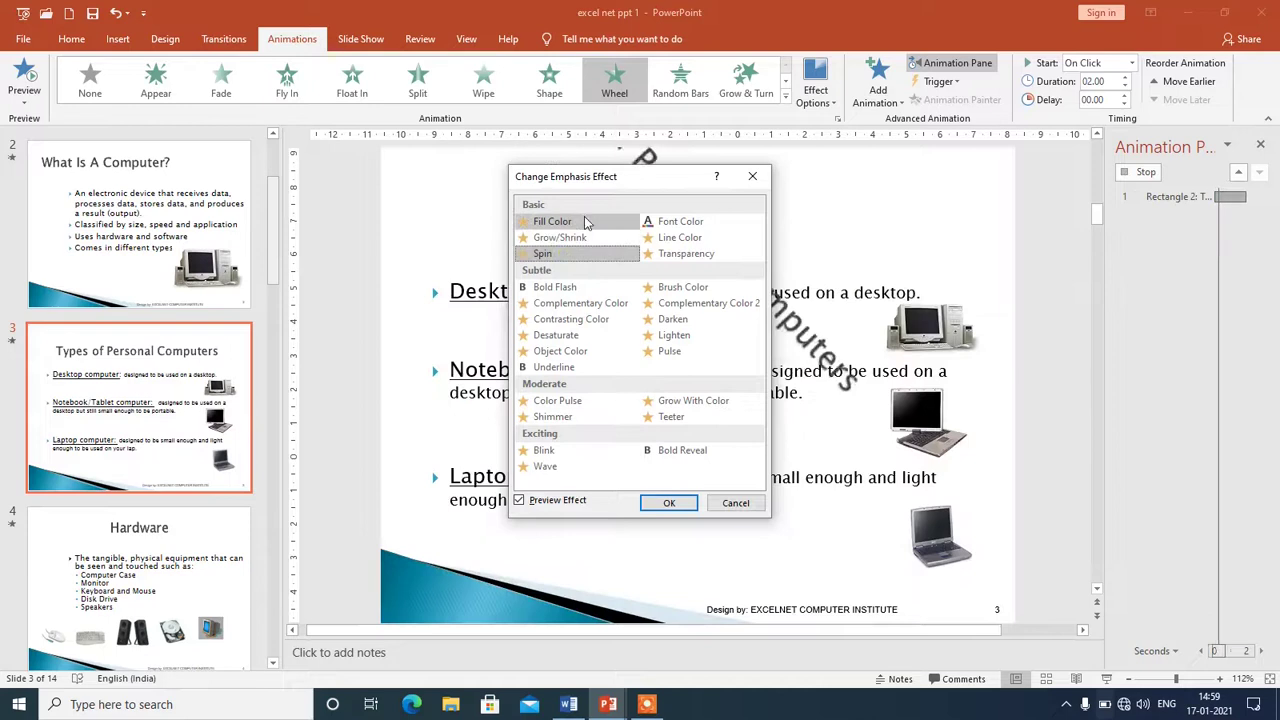
pyautogui.moveTo(655, 192); pyautogui.dragTo(189, 175)
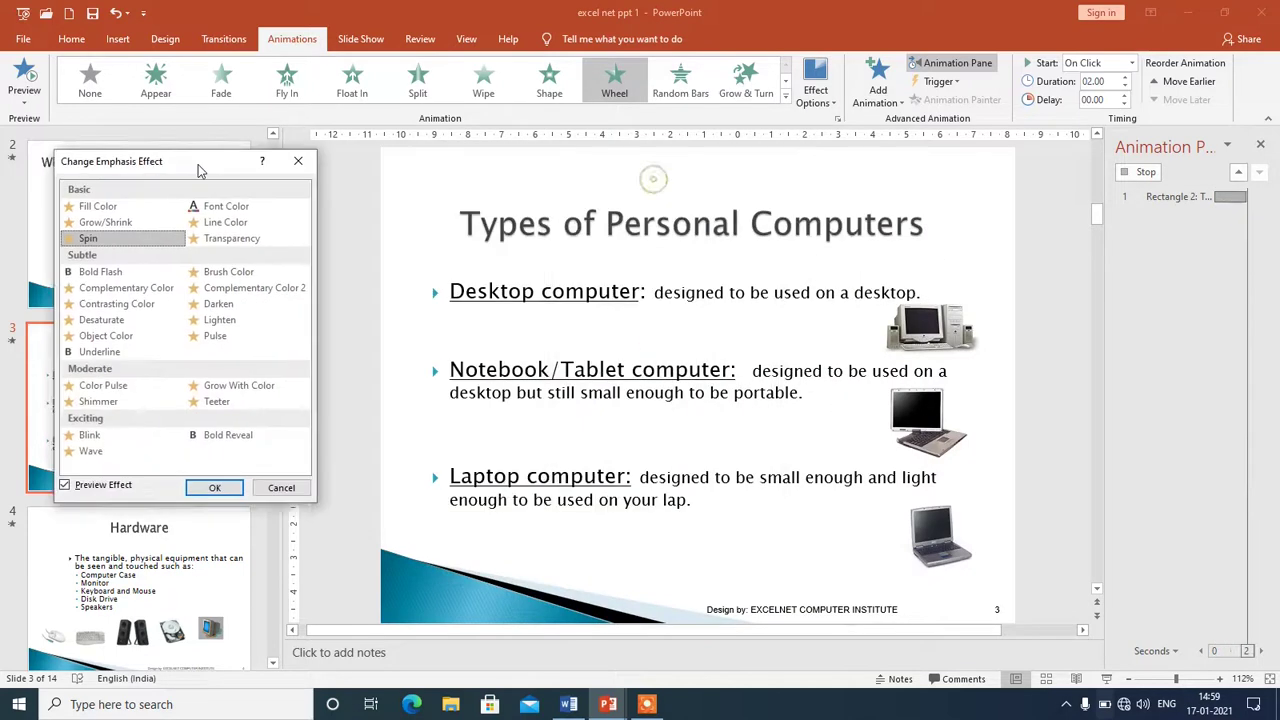
pyautogui.click(231, 301)
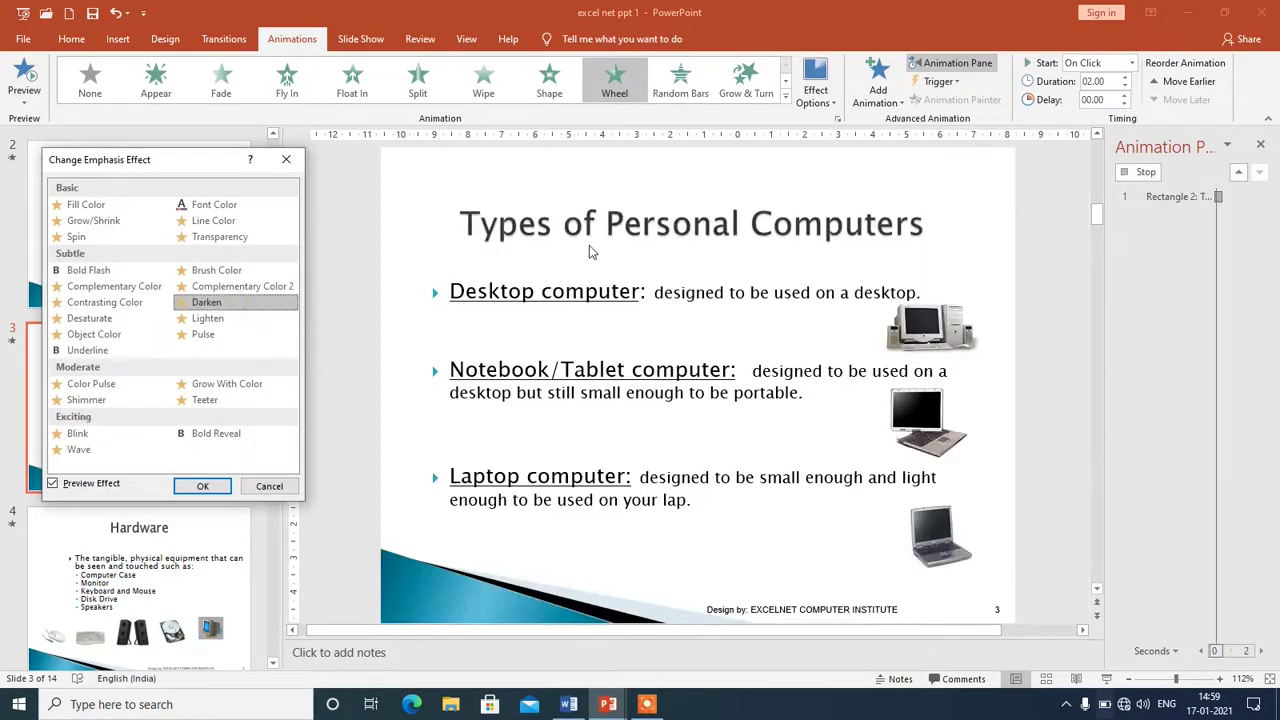
pyautogui.click(238, 335)
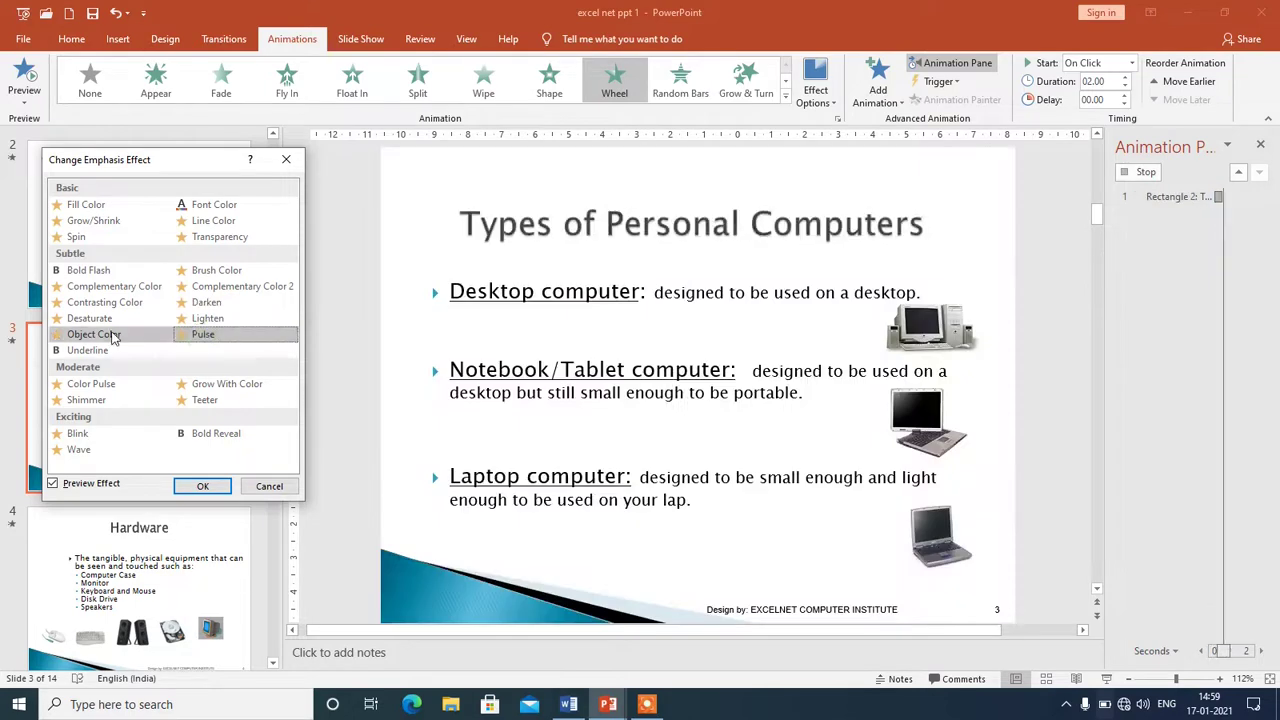
pyautogui.click(105, 334)
pyautogui.click(90, 436)
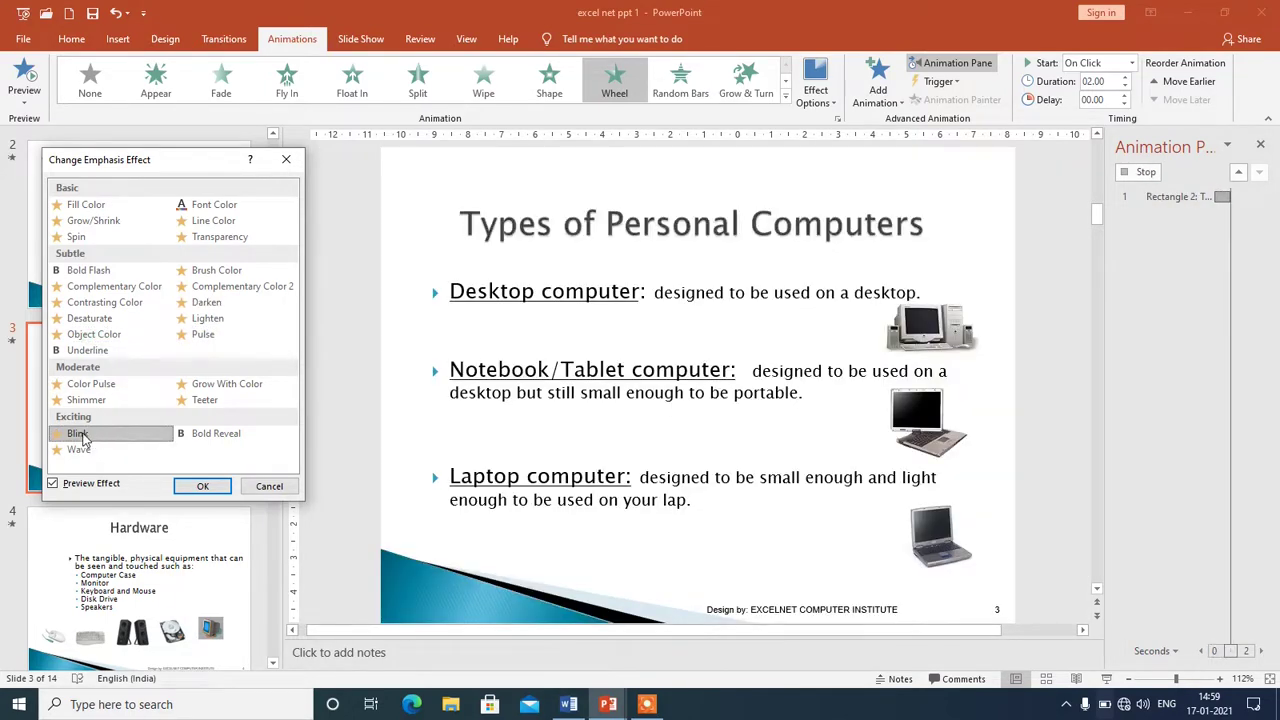
pyautogui.click(262, 489)
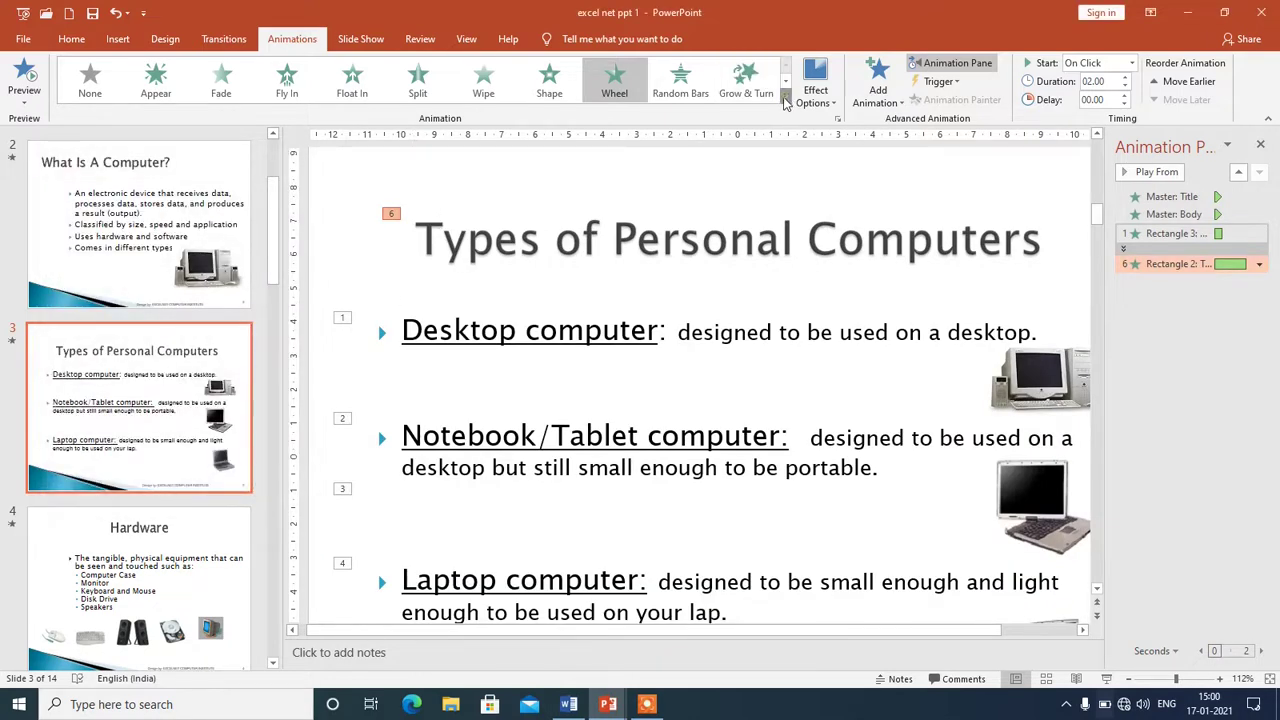
# - Browse the More Motion Paths choices and cancel without applying one
pyautogui.click(786, 96)
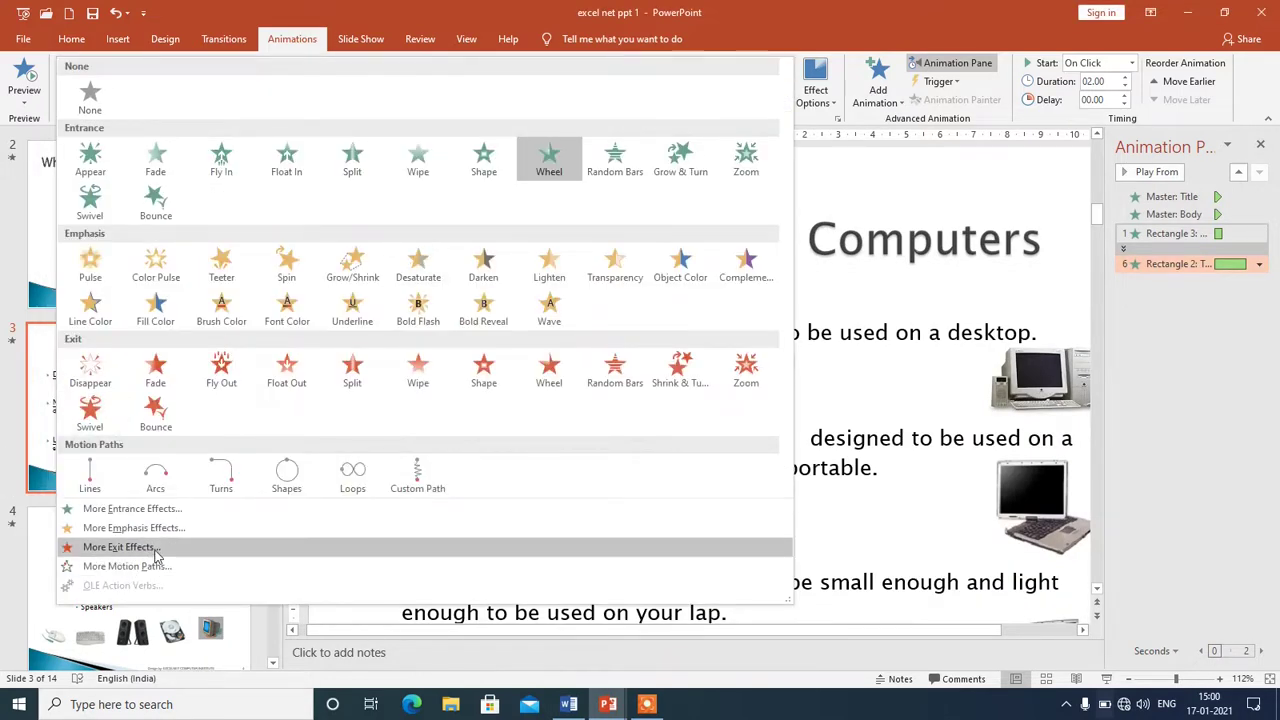
pyautogui.click(118, 566)
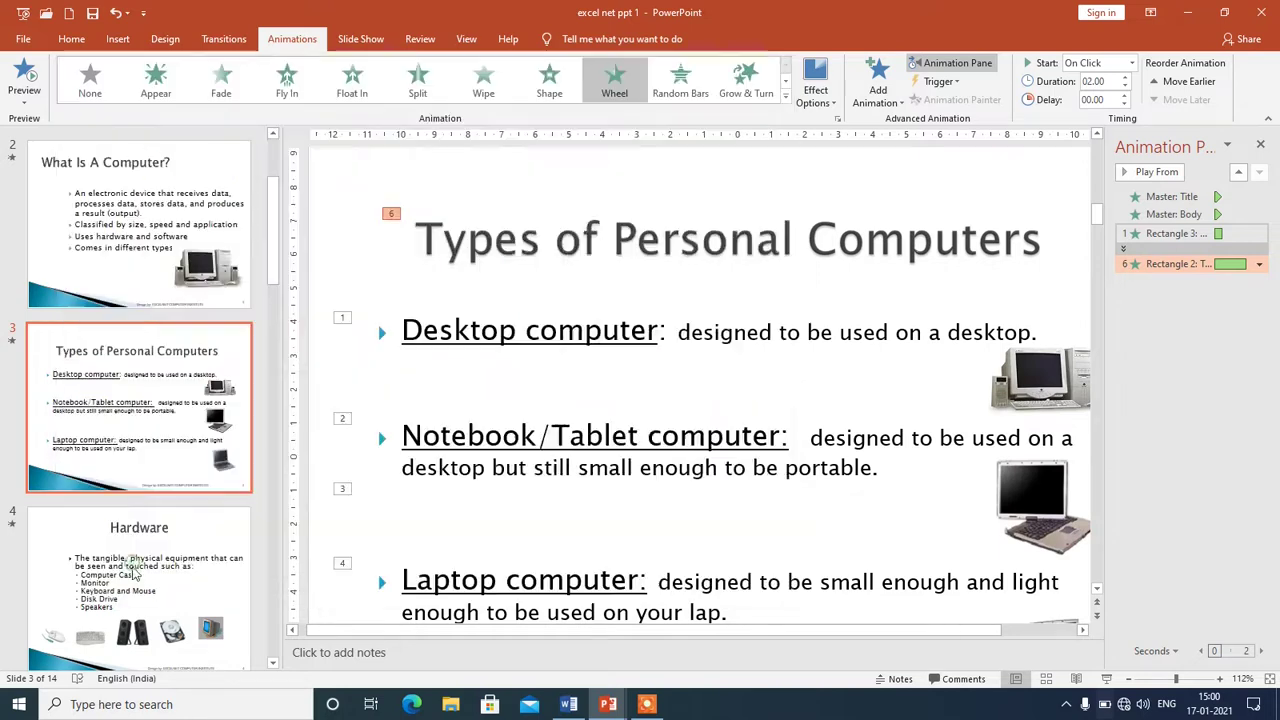
pyautogui.moveTo(625, 168); pyautogui.dragTo(200, 105)
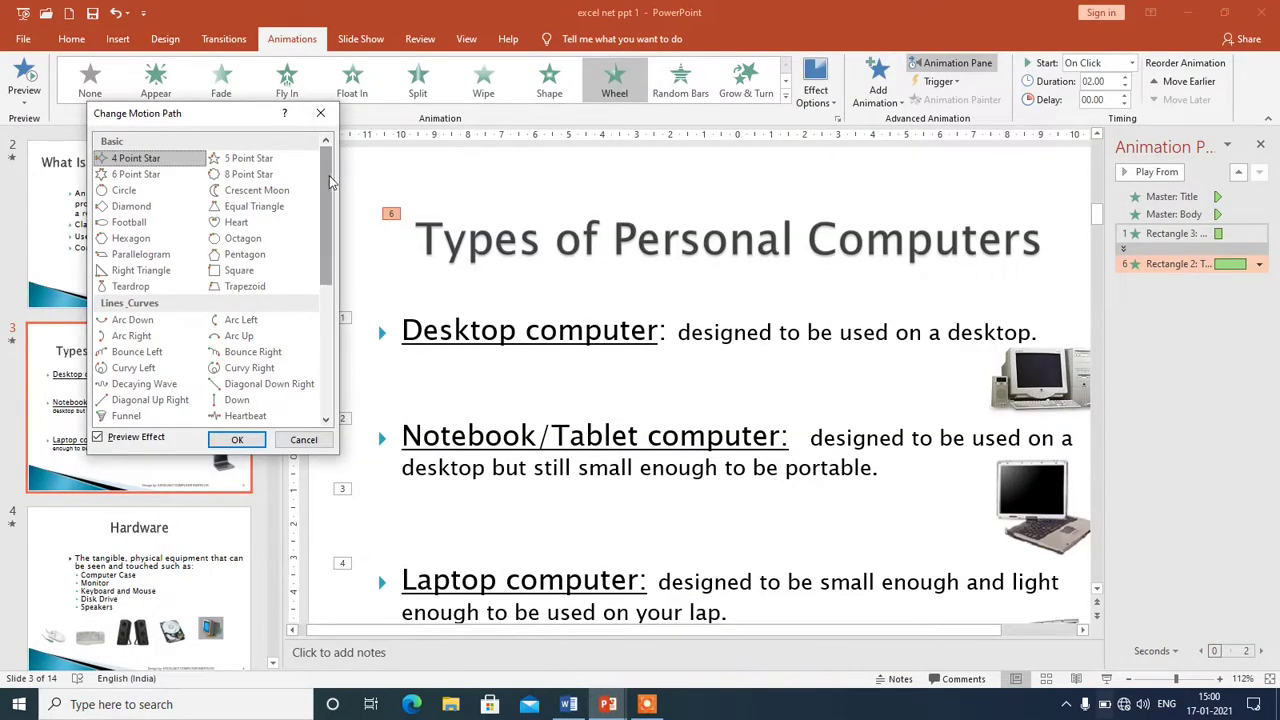
pyautogui.moveTo(329, 175); pyautogui.dragTo(333, 293)
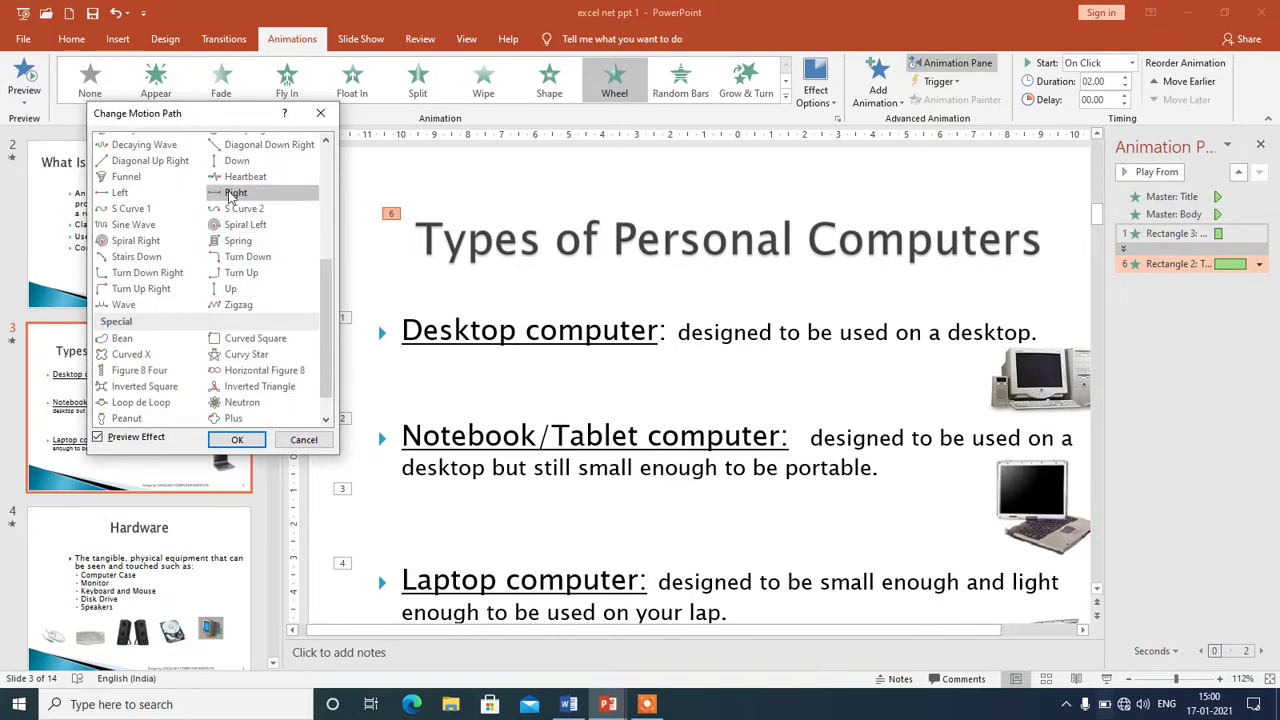
pyautogui.moveTo(325, 300); pyautogui.dragTo(323, 265)
pyautogui.click(20, 45)
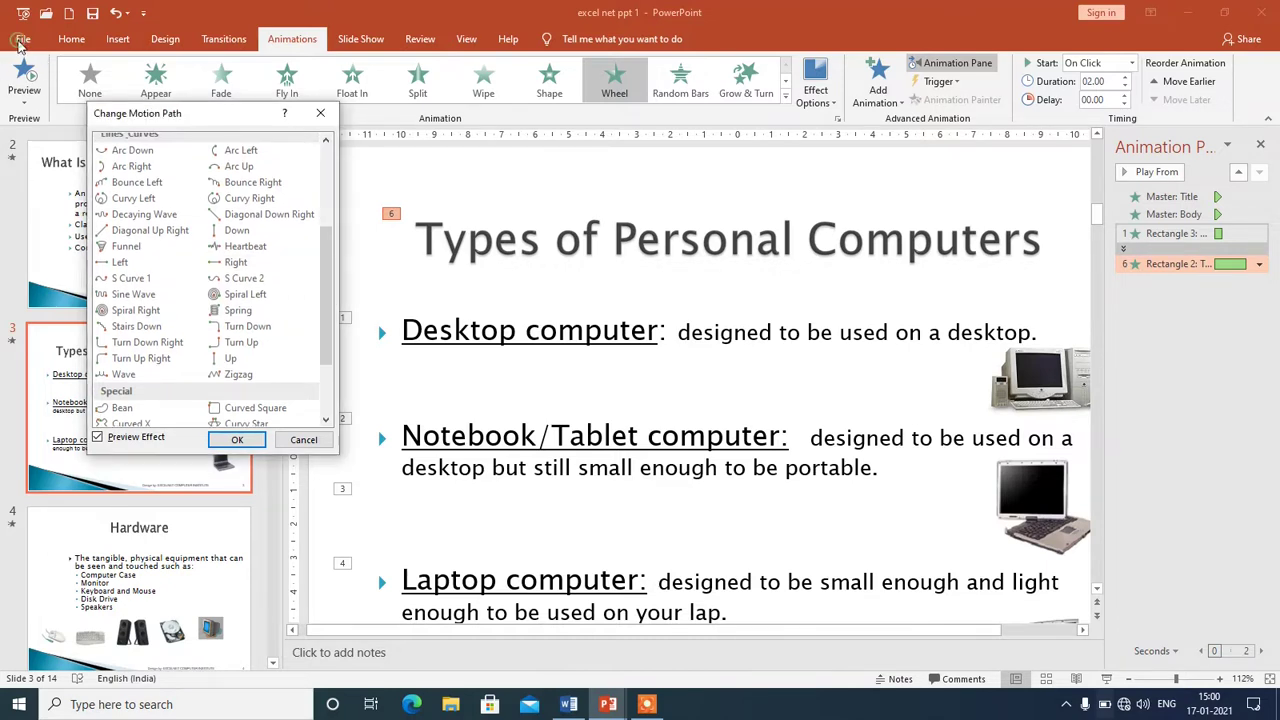
pyautogui.click(304, 440)
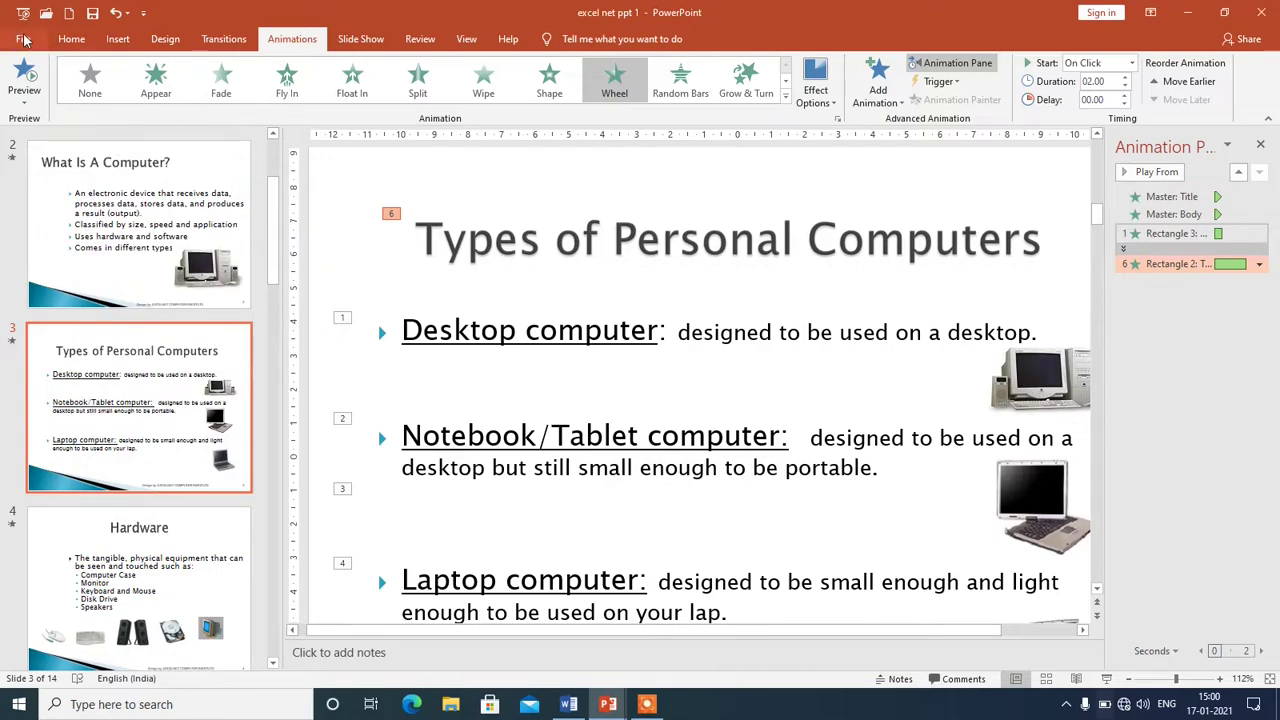
# - Create a new blank presentation, Presentation2
pyautogui.click(22, 40)
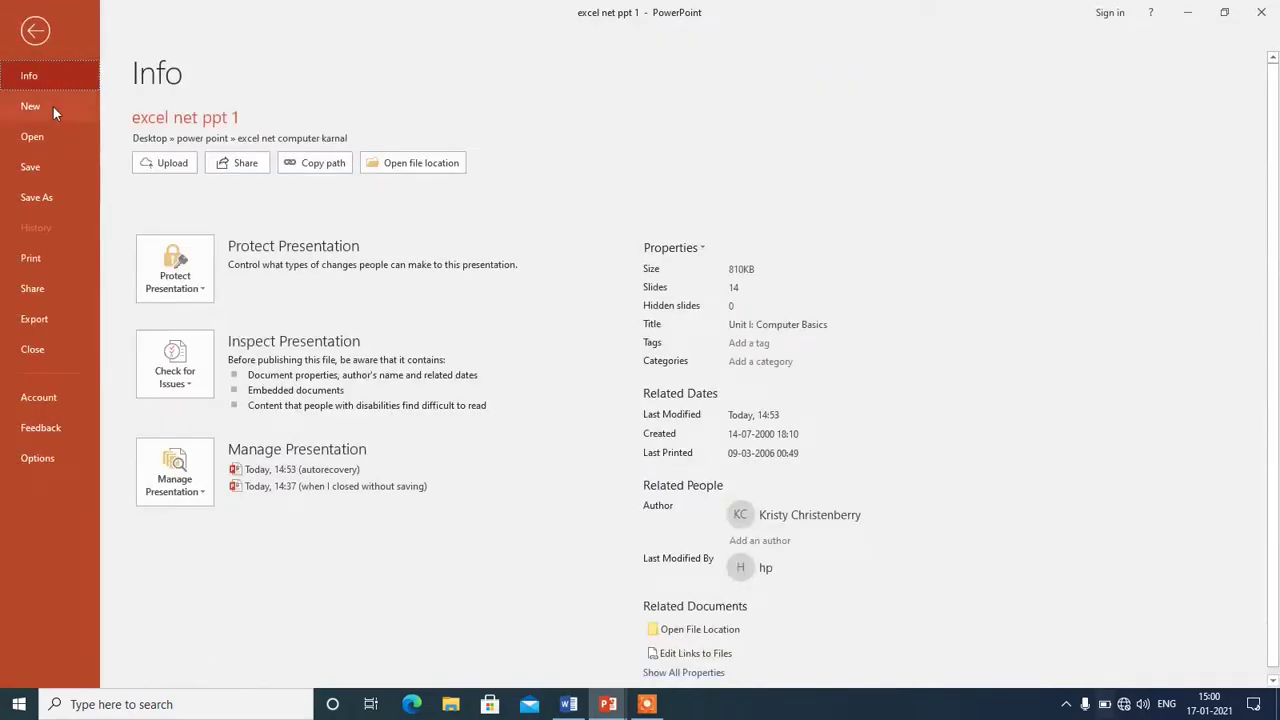
pyautogui.click(53, 107)
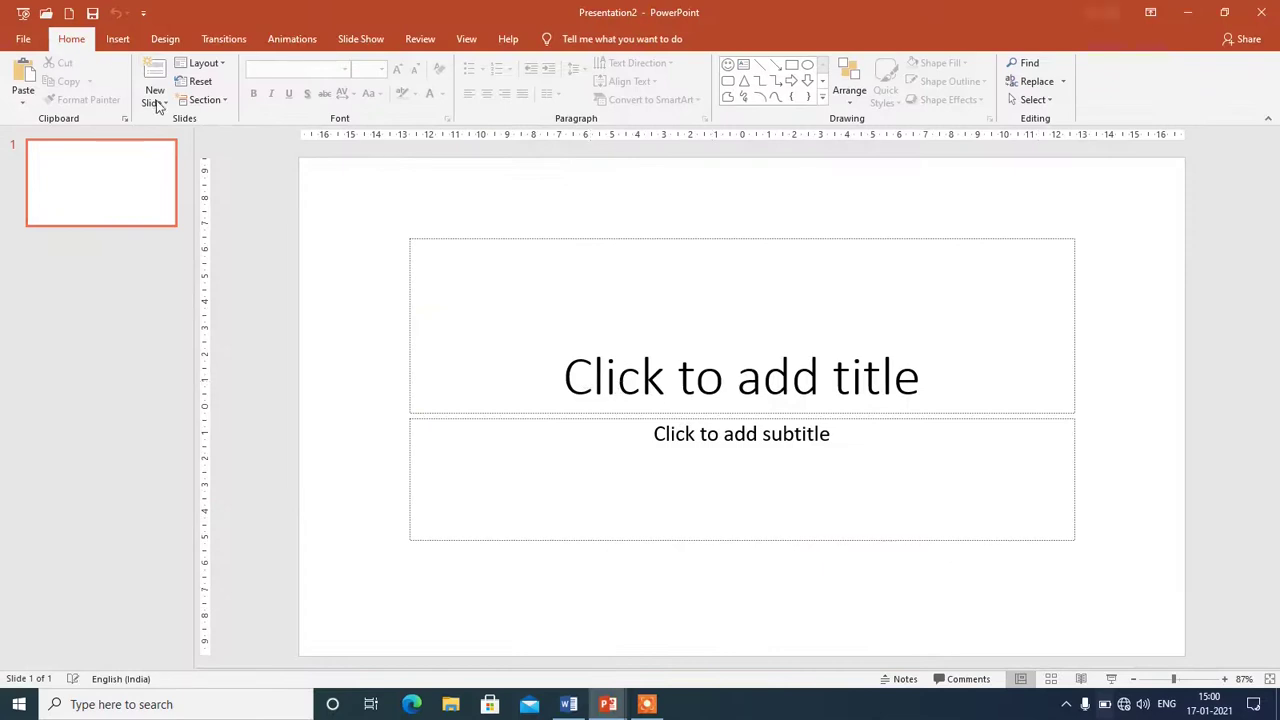
pyautogui.click(157, 106)
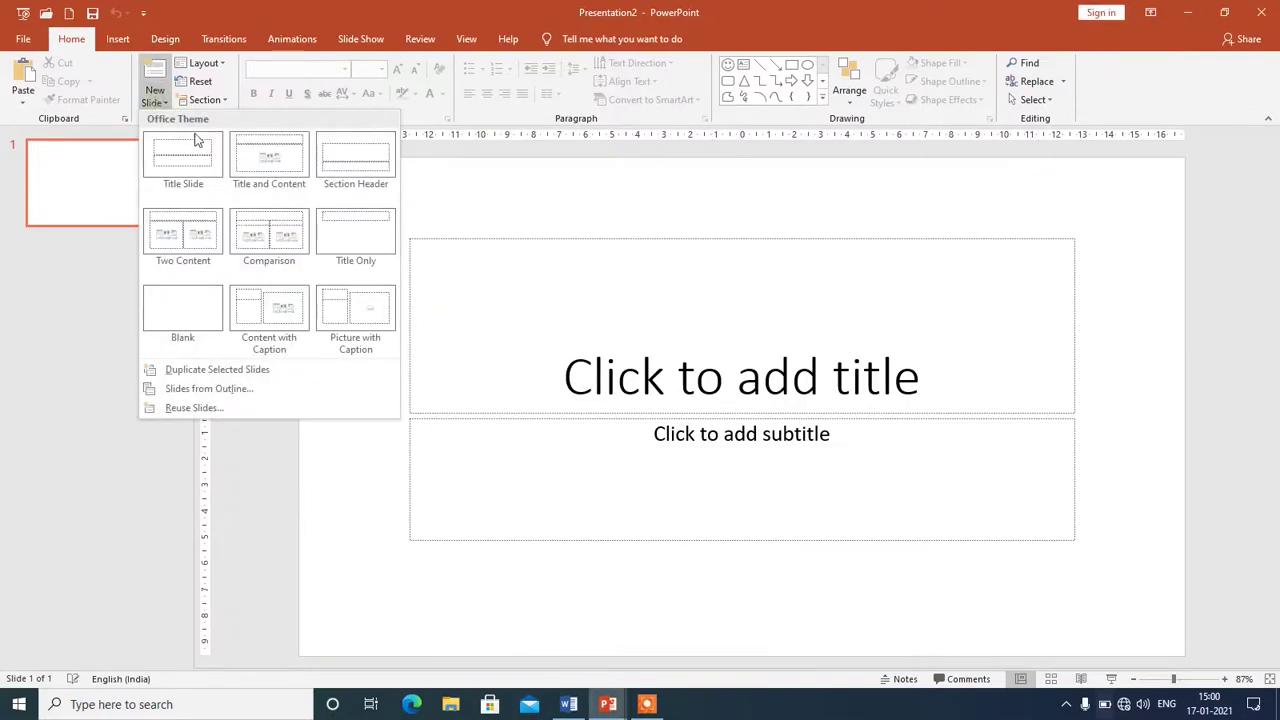
# - Add a Blank-layout second slide and draw a Smiley Face shape on it
pyautogui.click(224, 300)
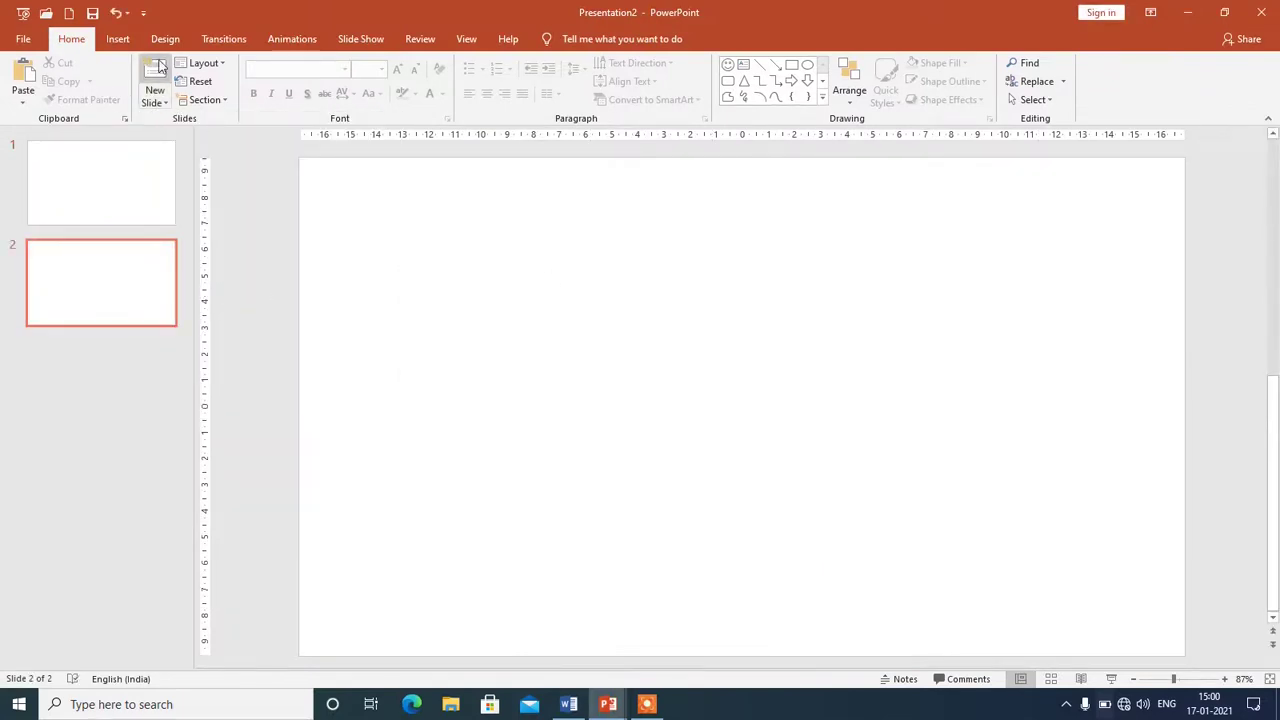
pyautogui.click(113, 41)
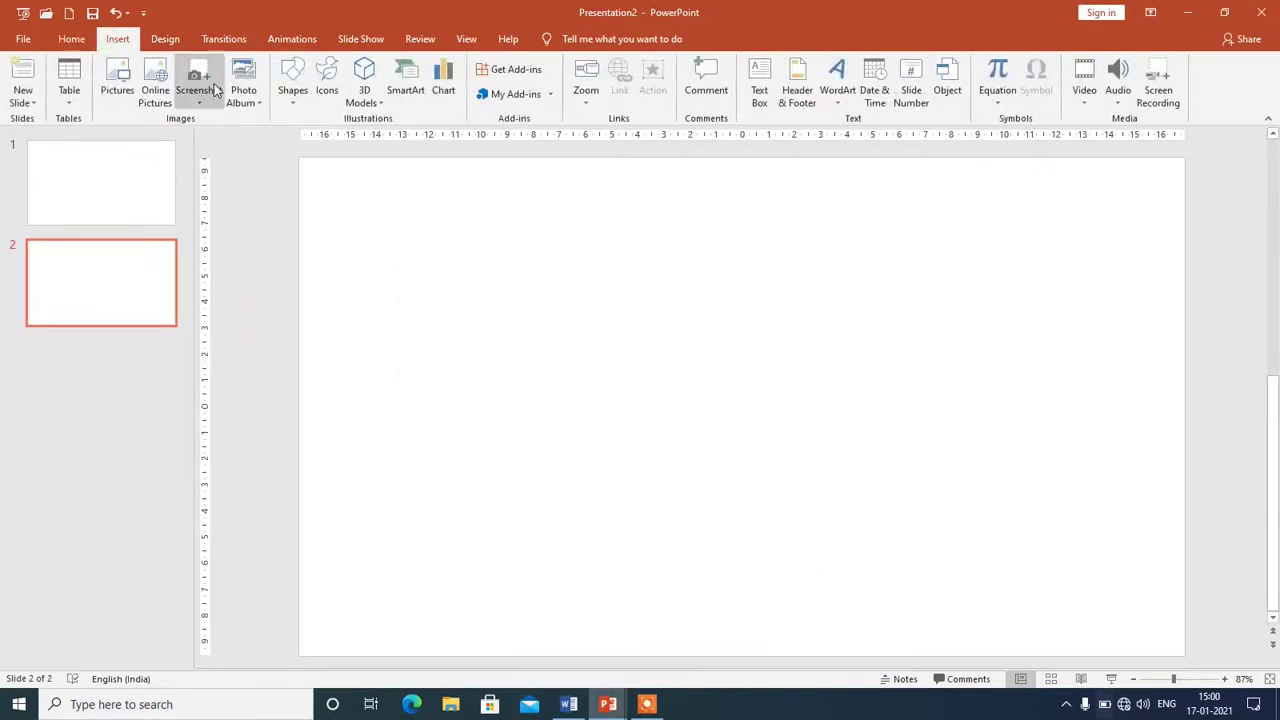
pyautogui.click(292, 80)
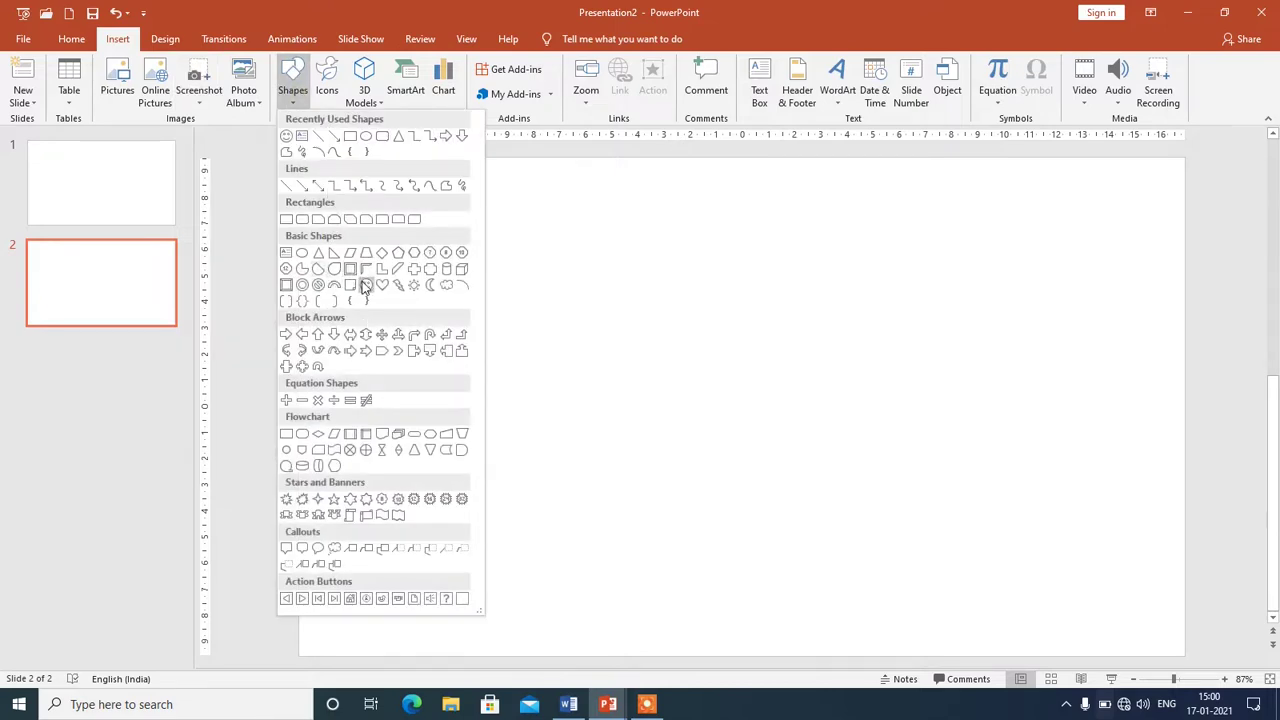
pyautogui.click(366, 287)
pyautogui.moveTo(403, 291); pyautogui.dragTo(530, 416)
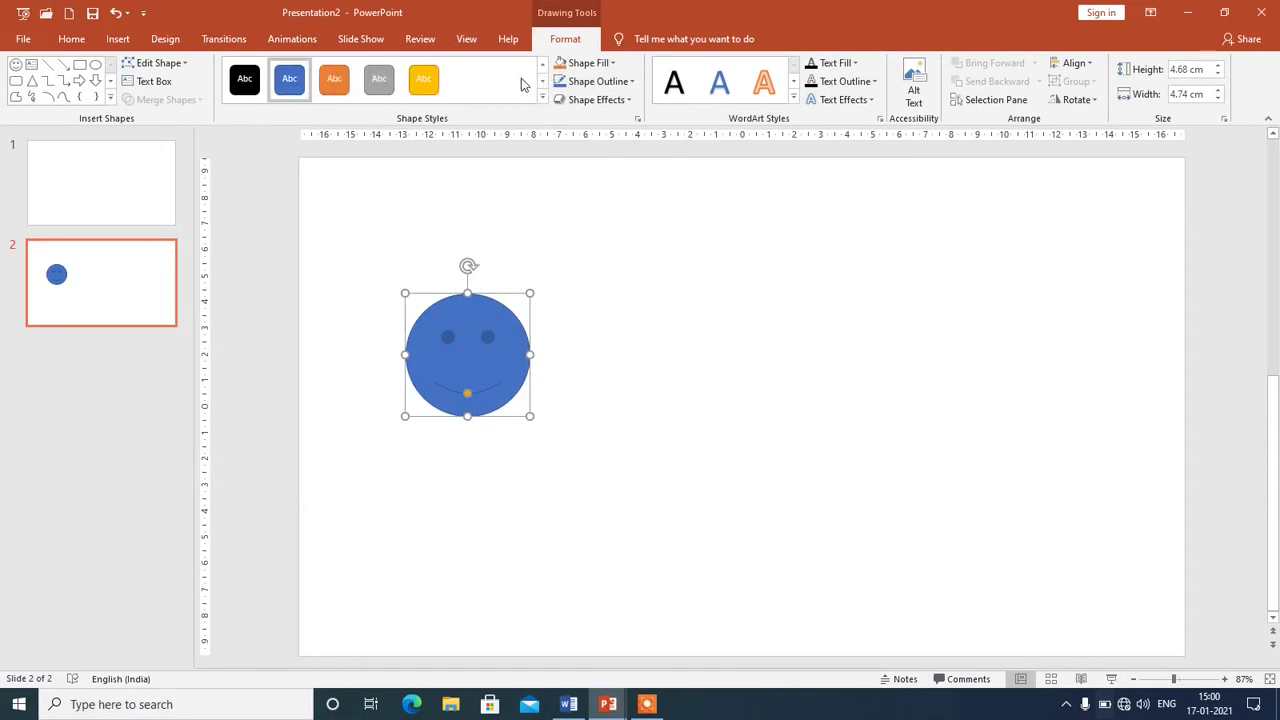
pyautogui.click(291, 40)
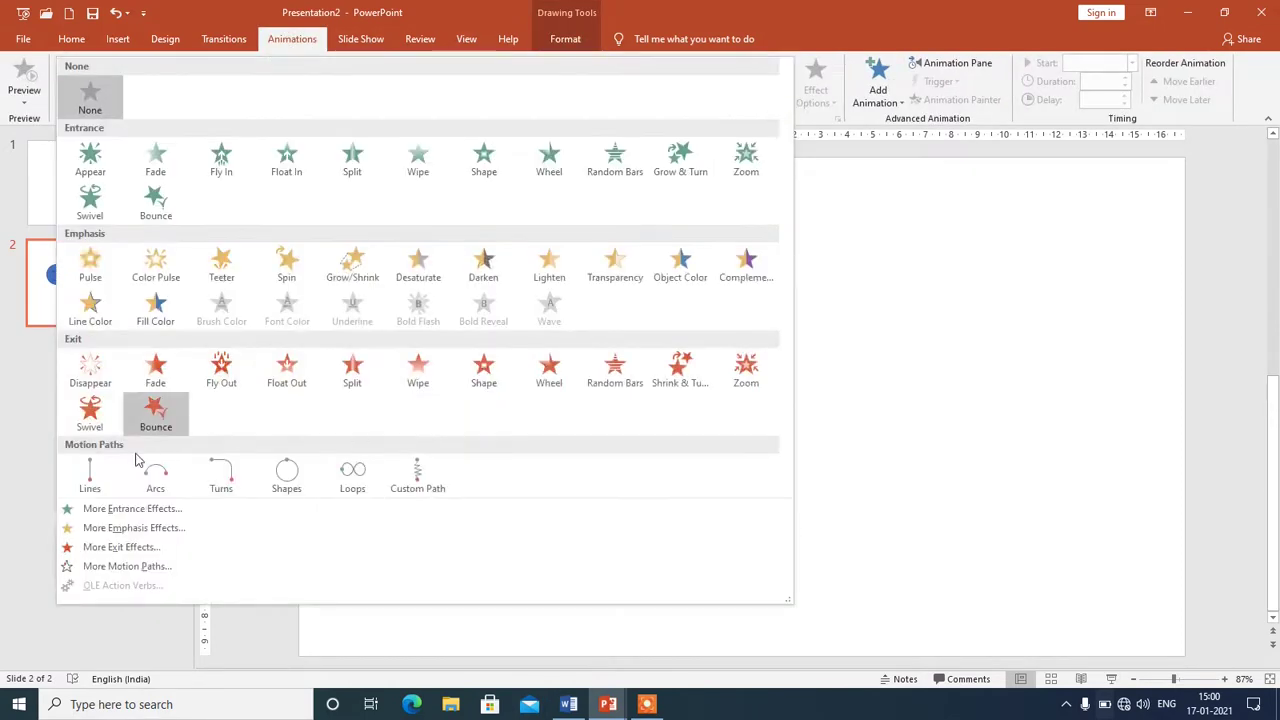
# - Scroll through the More Motion Paths list and preview Bounce Left on the smiley
pyautogui.click(134, 567)
pyautogui.moveTo(672, 188); pyautogui.dragTo(1019, 77)
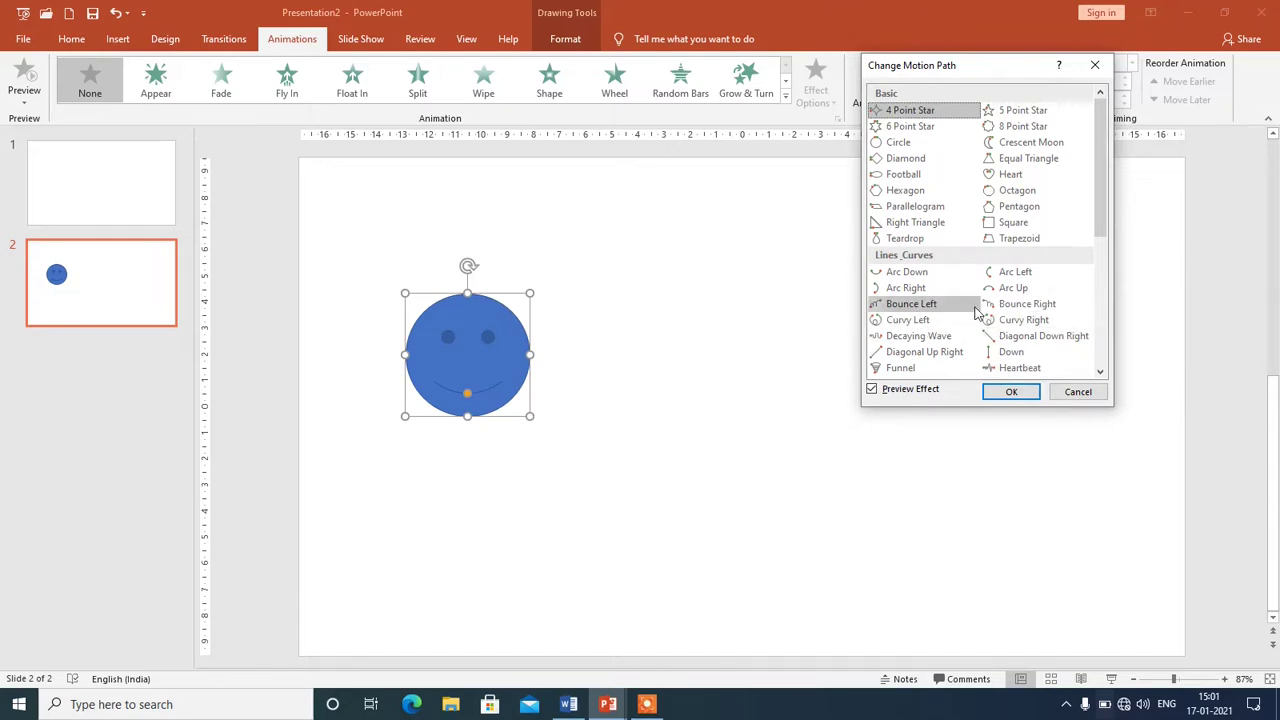
pyautogui.scroll(-1, 978, 316)
pyautogui.scroll(-1, 1049, 319)
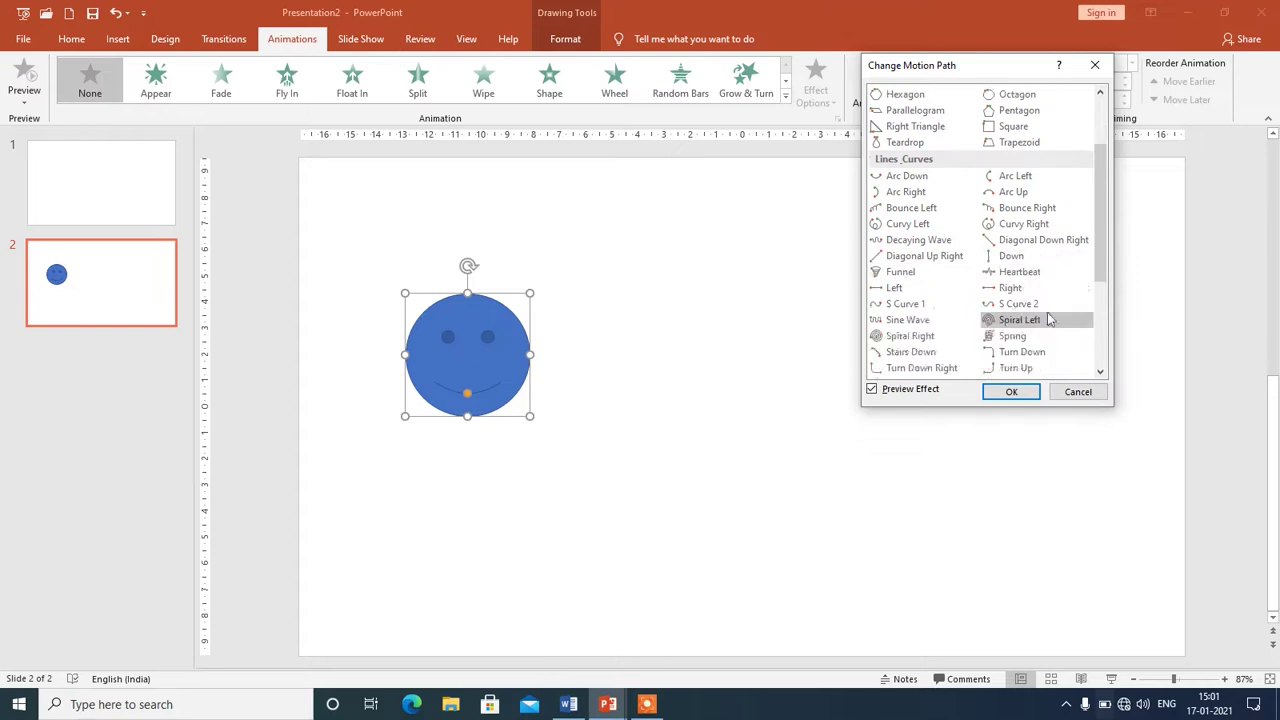
pyautogui.scroll(-1, 1020, 333)
pyautogui.scroll(-1, 973, 330)
pyautogui.scroll(-1, 973, 330)
pyautogui.scroll(-1, 973, 330)
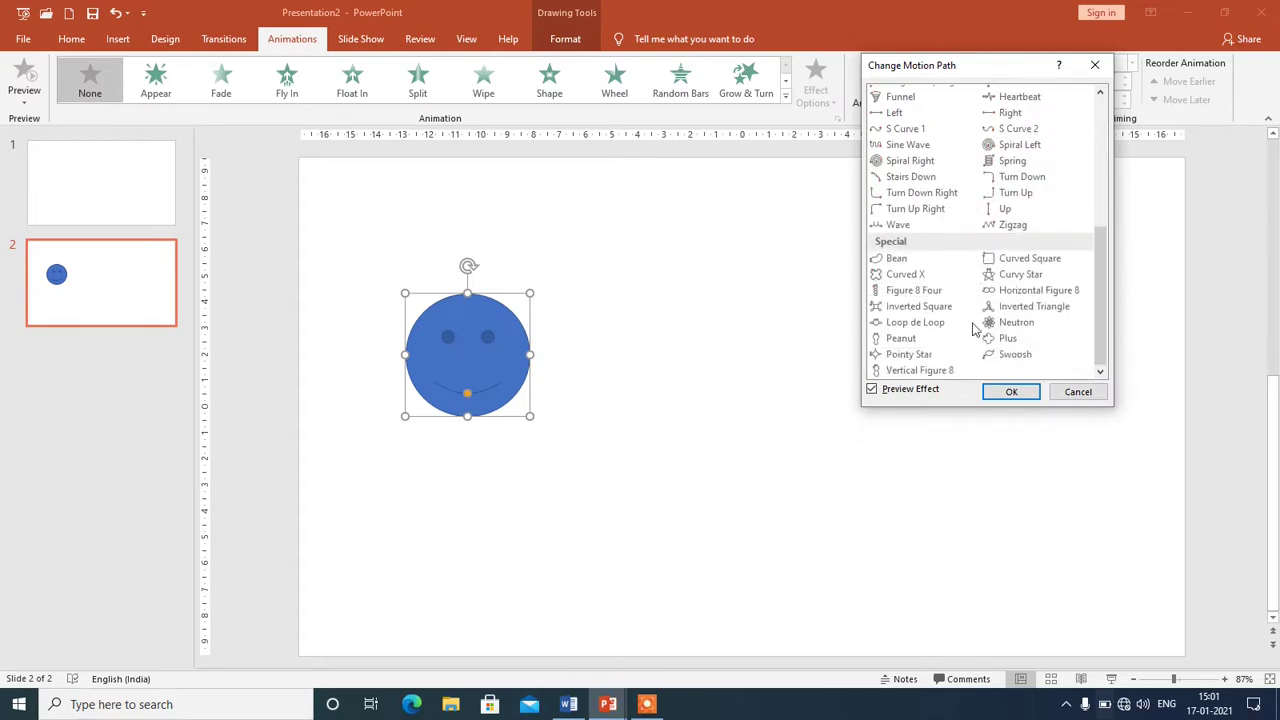
pyautogui.scroll(3, 973, 330)
pyautogui.scroll(2, 973, 320)
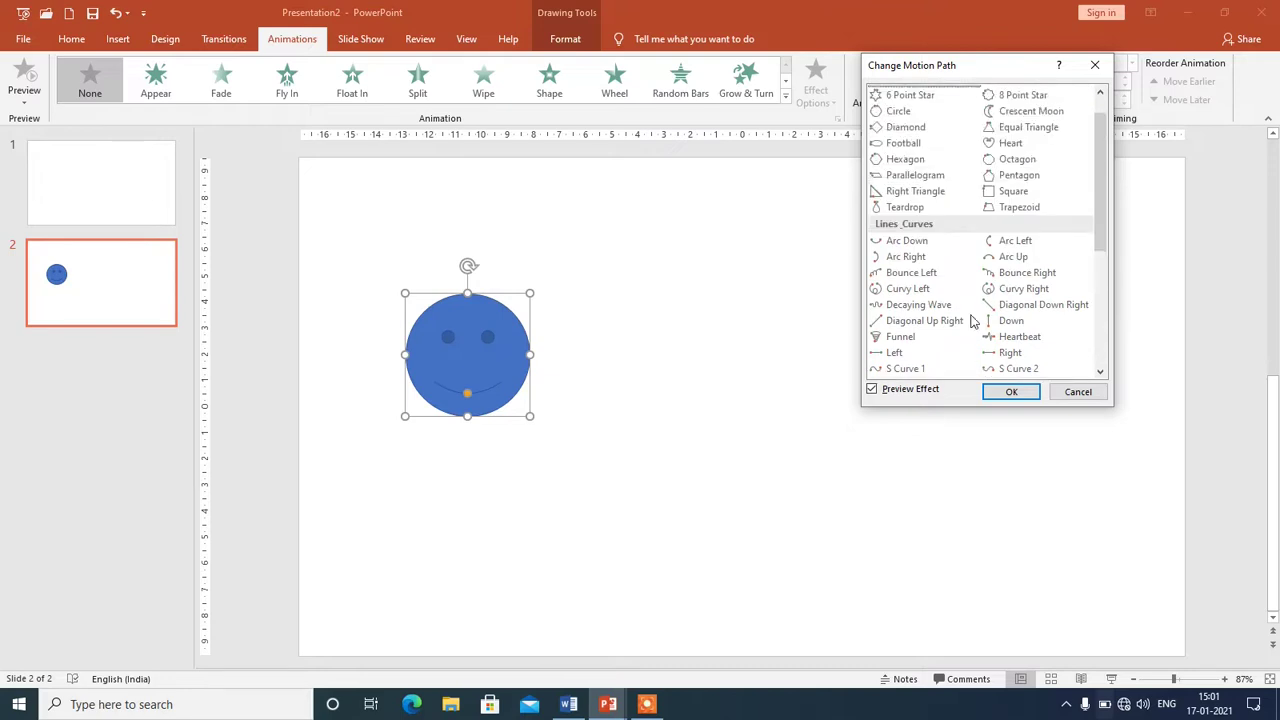
pyautogui.click(950, 275)
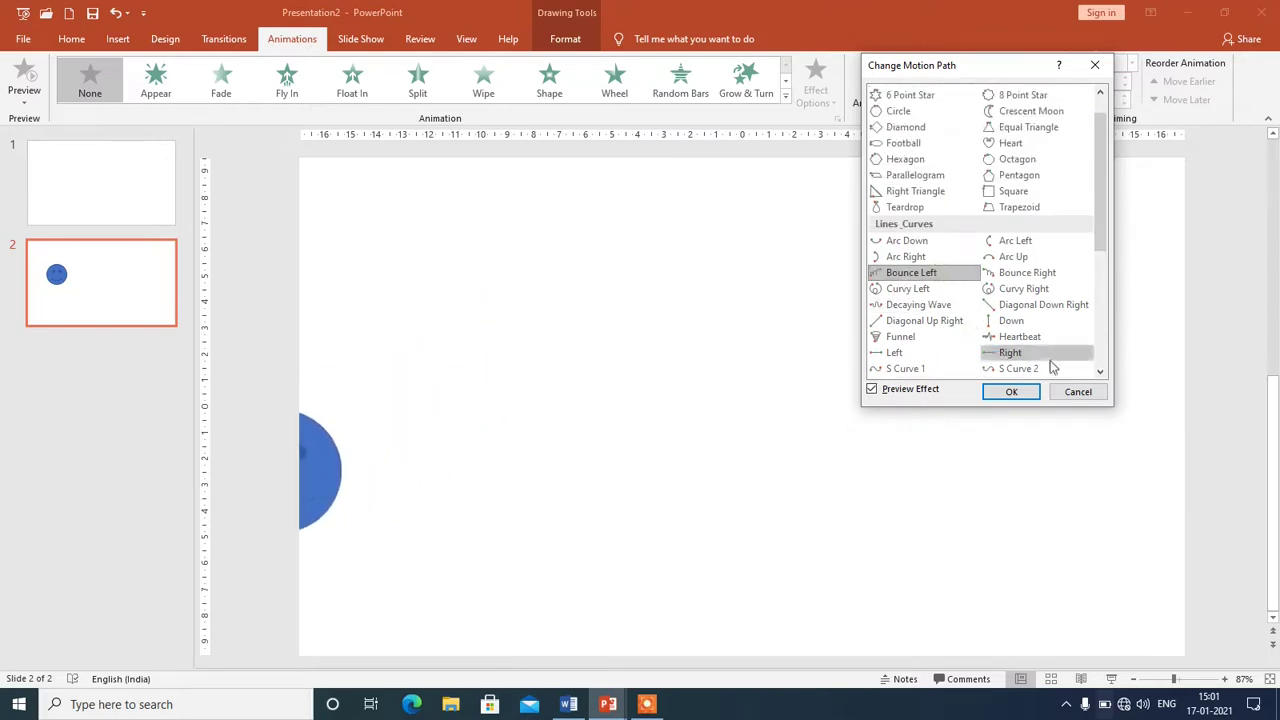
# - Cancel the motion path choice and move the smiley to the slide's right side
pyautogui.click(1078, 392)
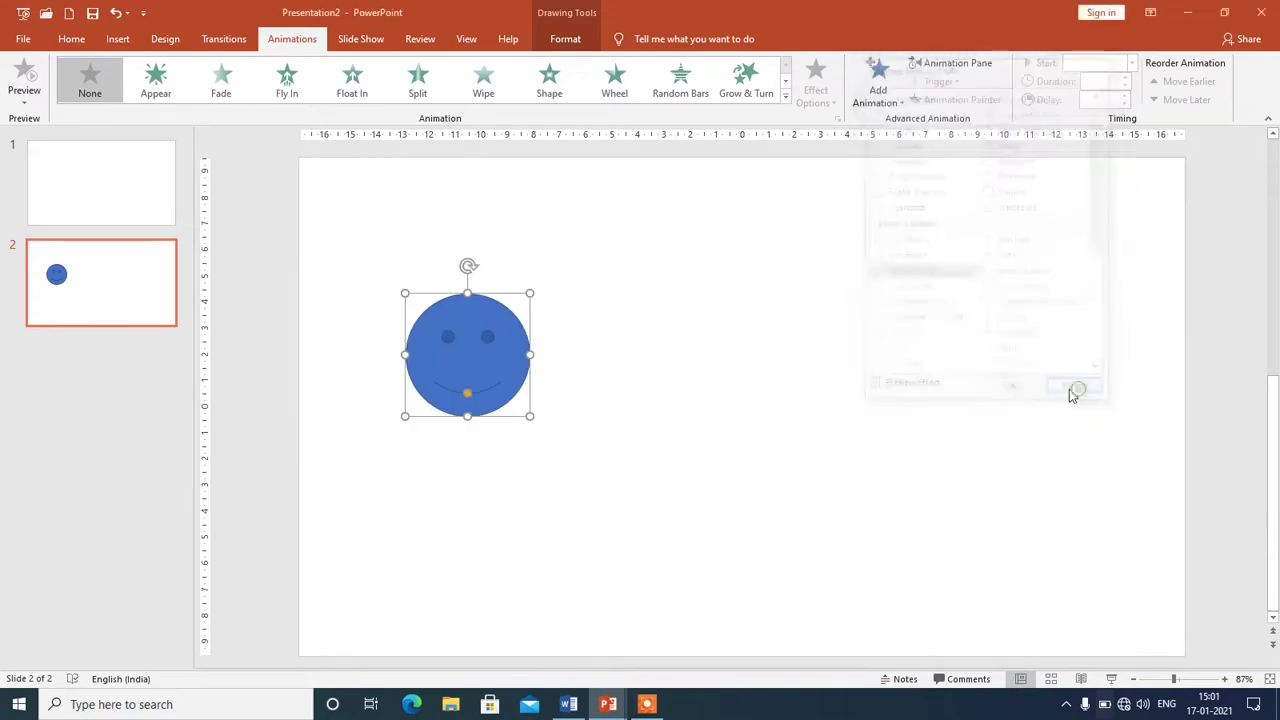
pyautogui.moveTo(473, 365); pyautogui.dragTo(976, 365)
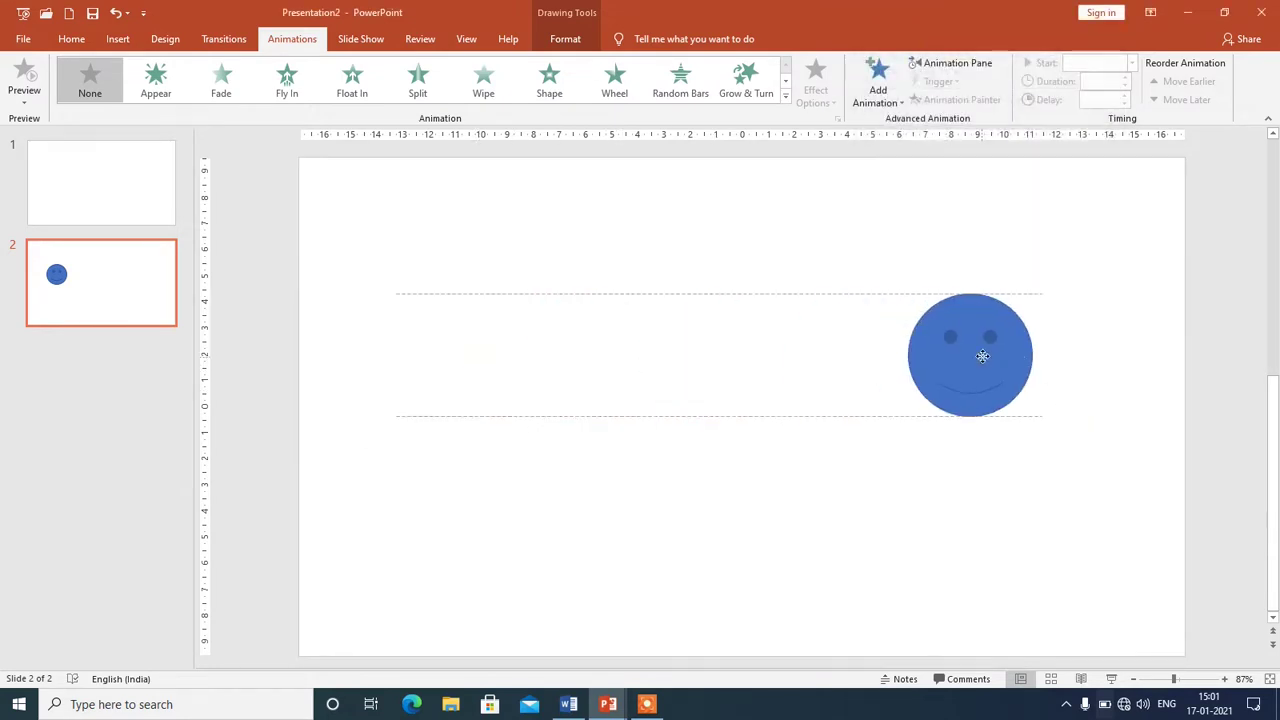
pyautogui.click(786, 100)
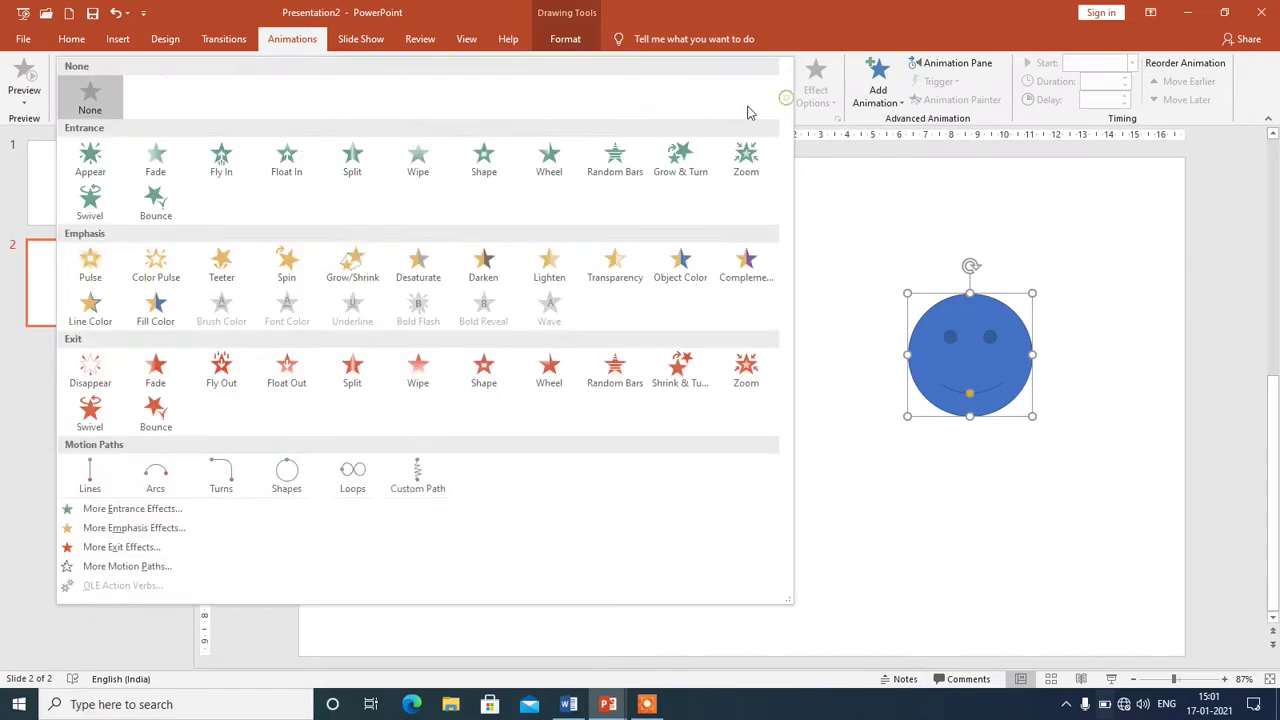
# - Apply the Bounce Left motion path to the smiley from More Motion Paths
pyautogui.click(127, 566)
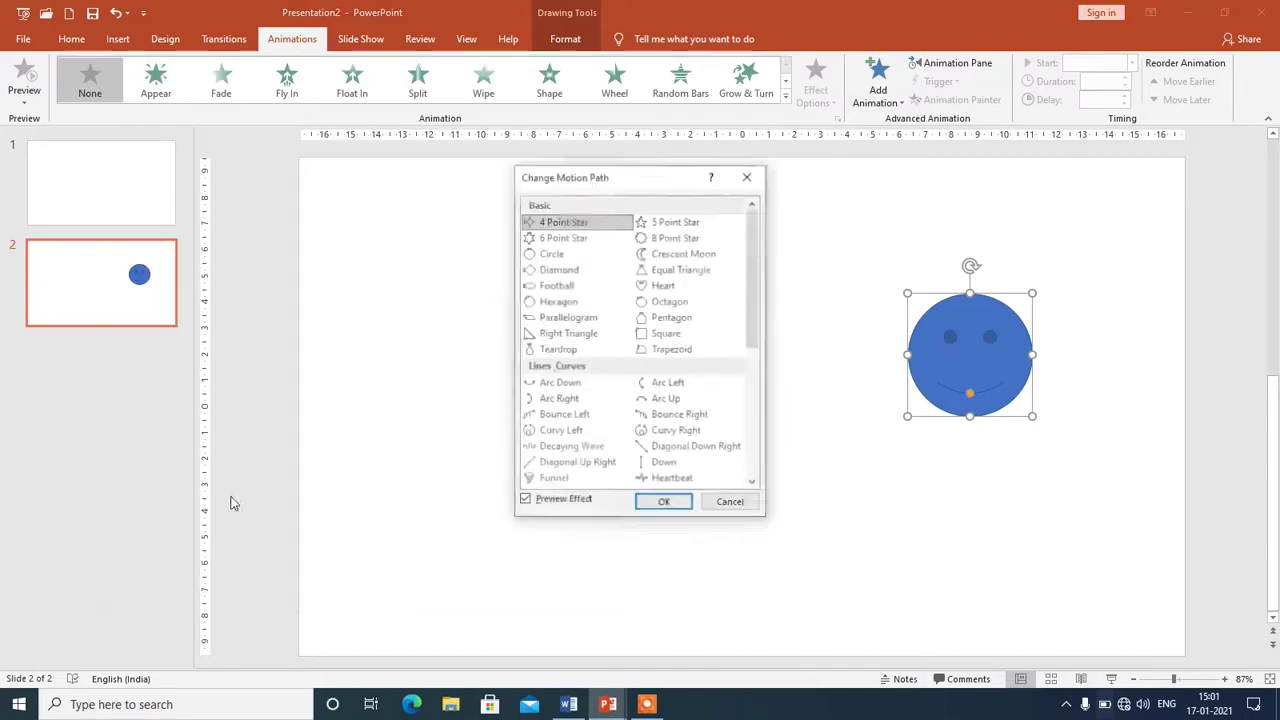
pyautogui.click(577, 416)
pyautogui.click(658, 508)
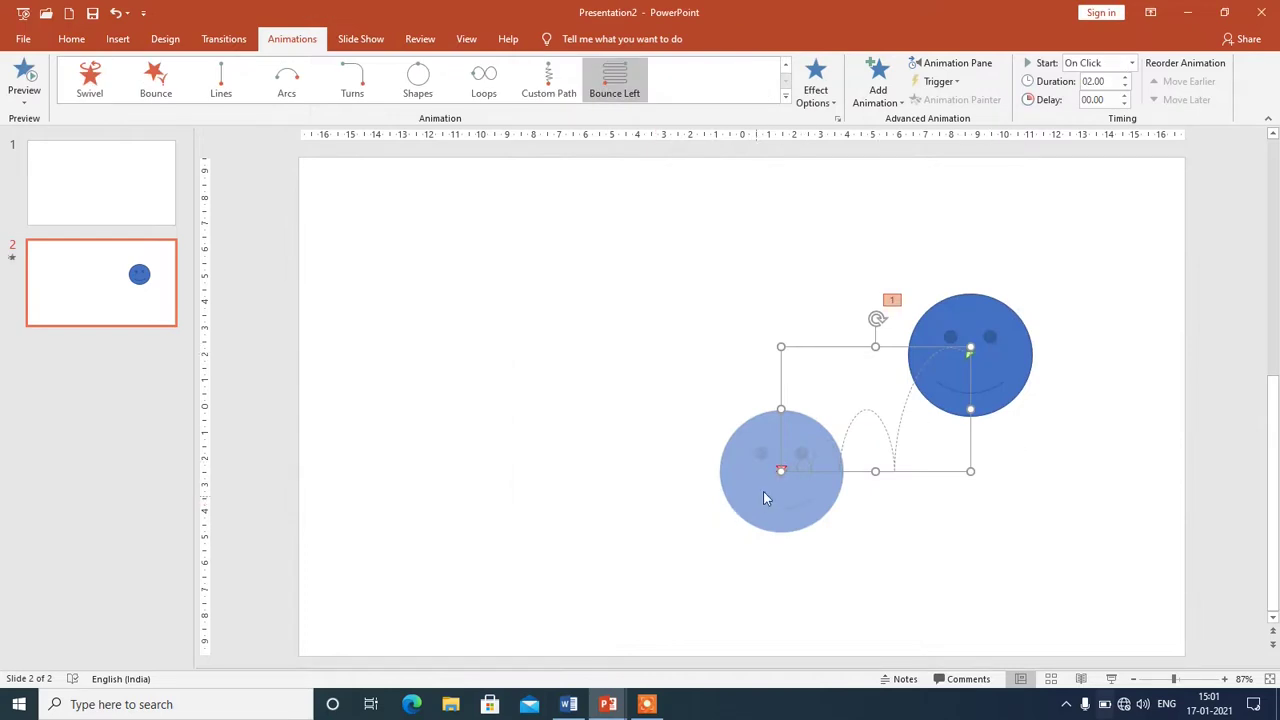
# - Stretch the bounce path from the upper right to the lower left and preview it
pyautogui.moveTo(778, 472)
pyautogui.mouseDown()
pyautogui.moveTo(374, 524)
pyautogui.moveTo(415, 526)
pyautogui.mouseUp()
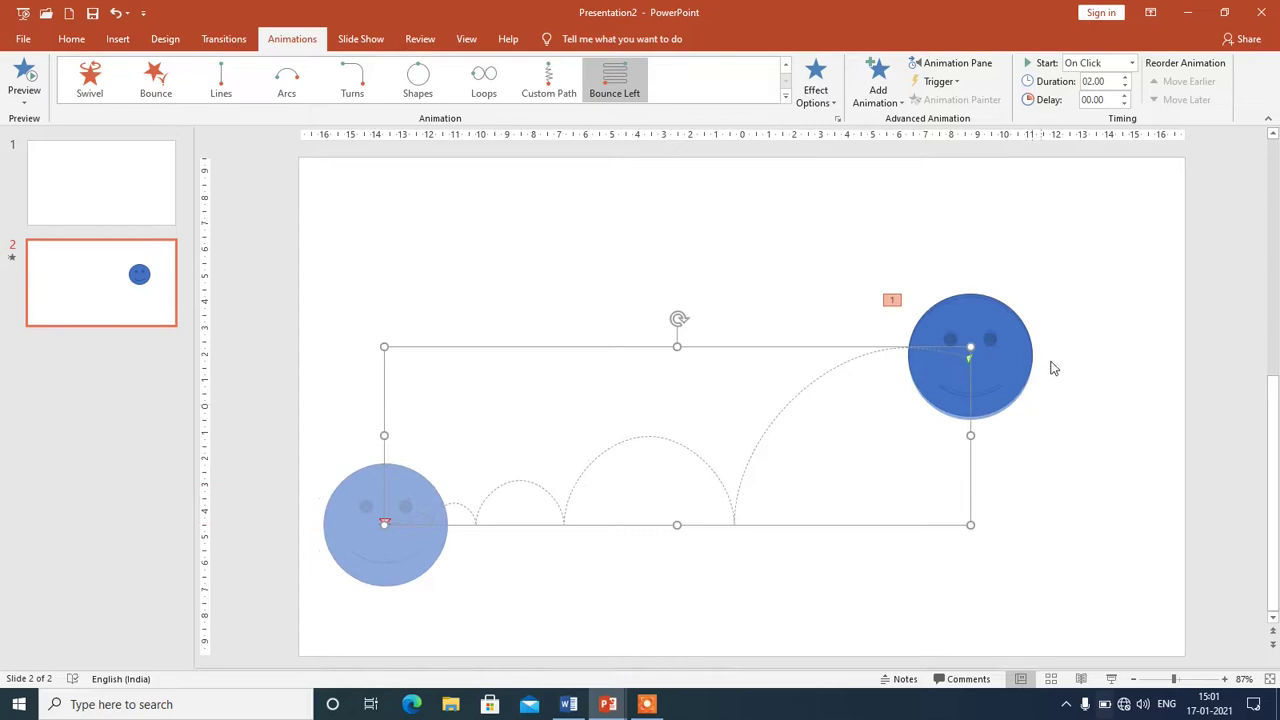
pyautogui.moveTo(970, 348); pyautogui.dragTo(1108, 276)
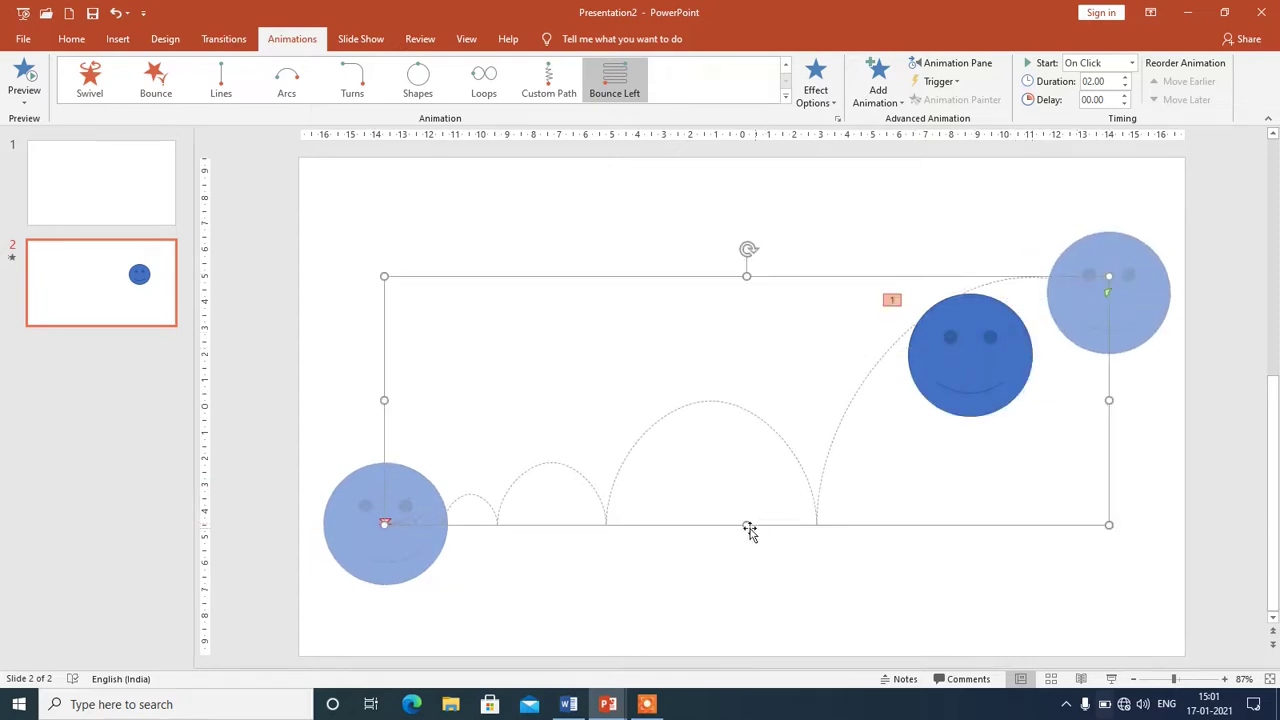
pyautogui.moveTo(746, 524); pyautogui.dragTo(762, 530)
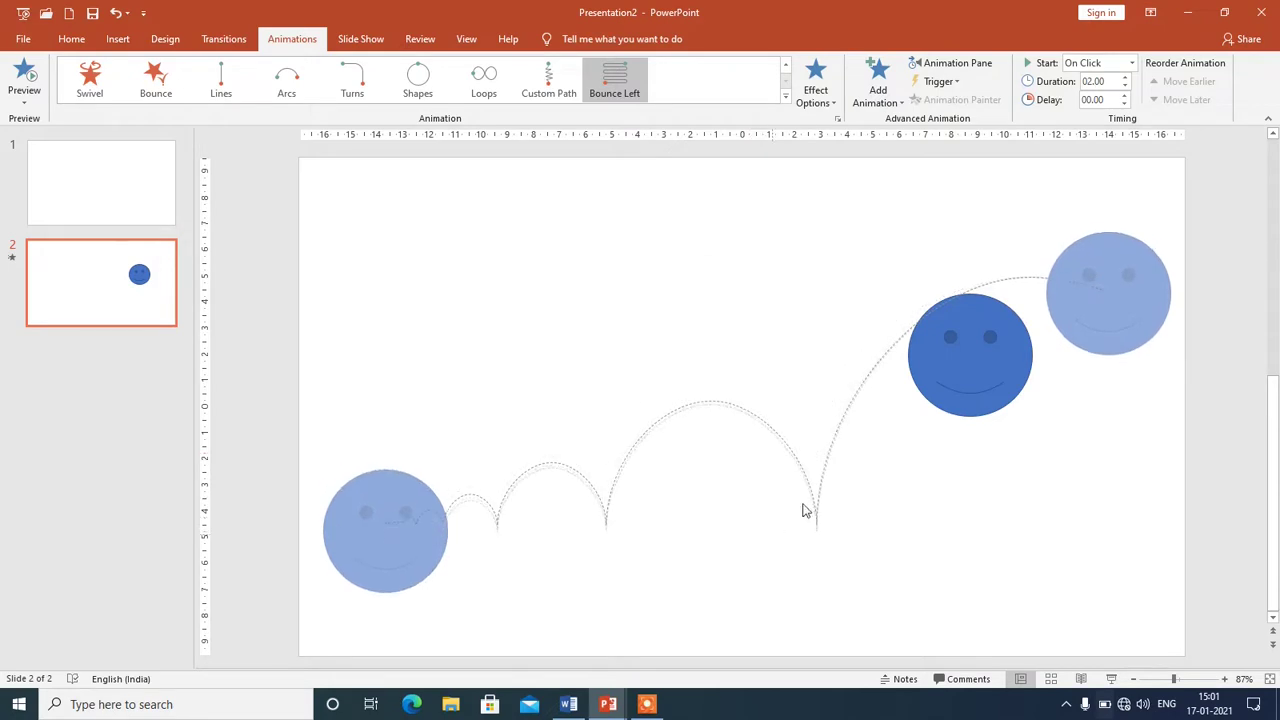
pyautogui.click(805, 511)
pyautogui.click(30, 82)
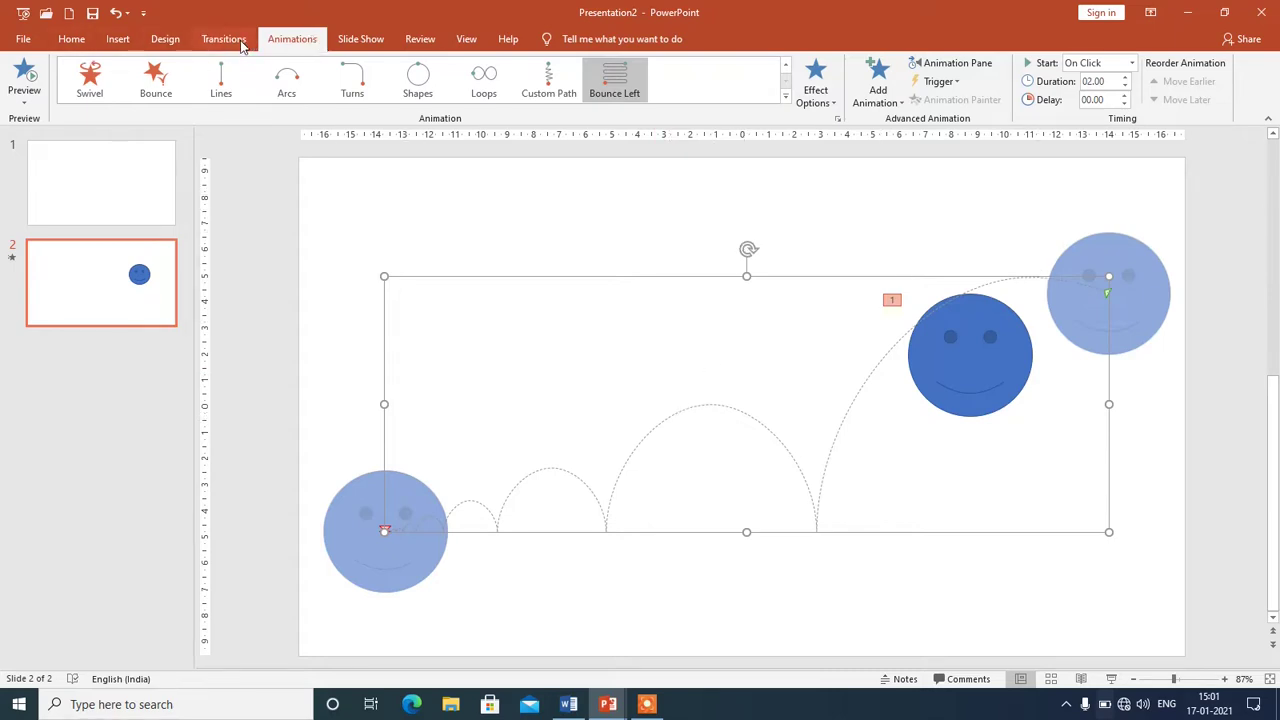
# - Glance at the animation effects list, then switch to excel net ppt 1 and select the Types of Personal Computers title
pyautogui.click(785, 97)
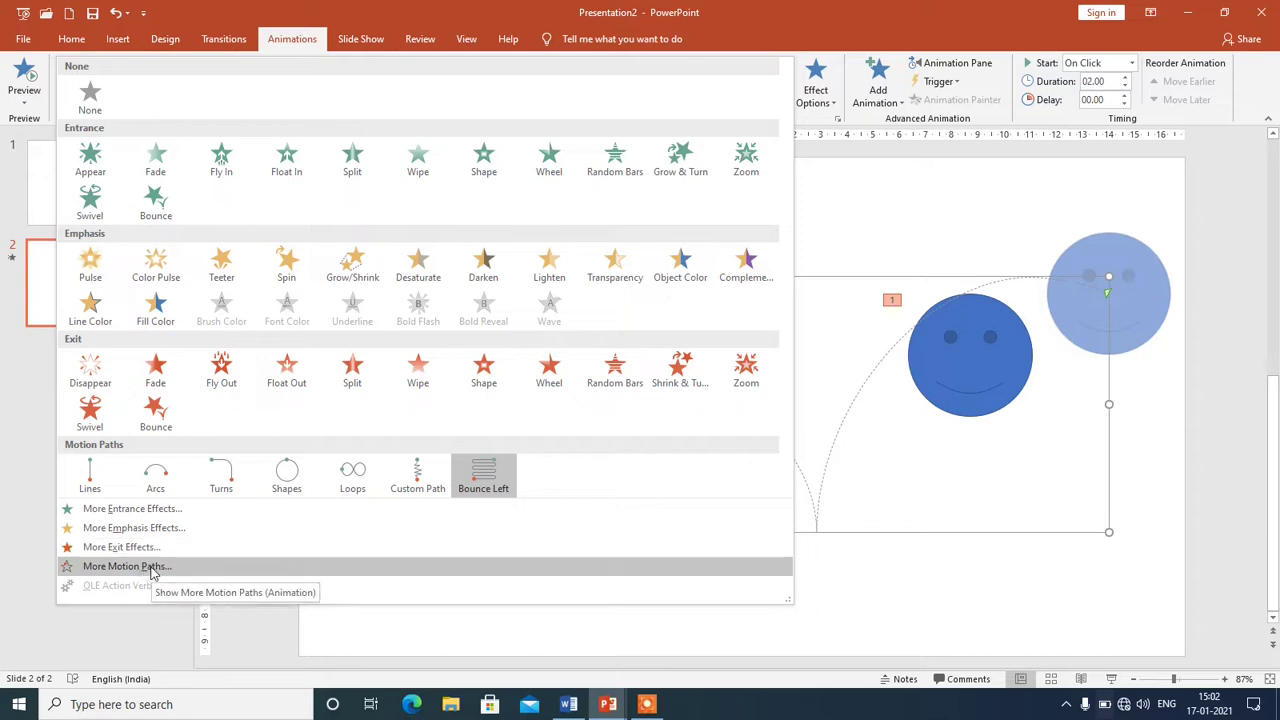
pyautogui.click(884, 227)
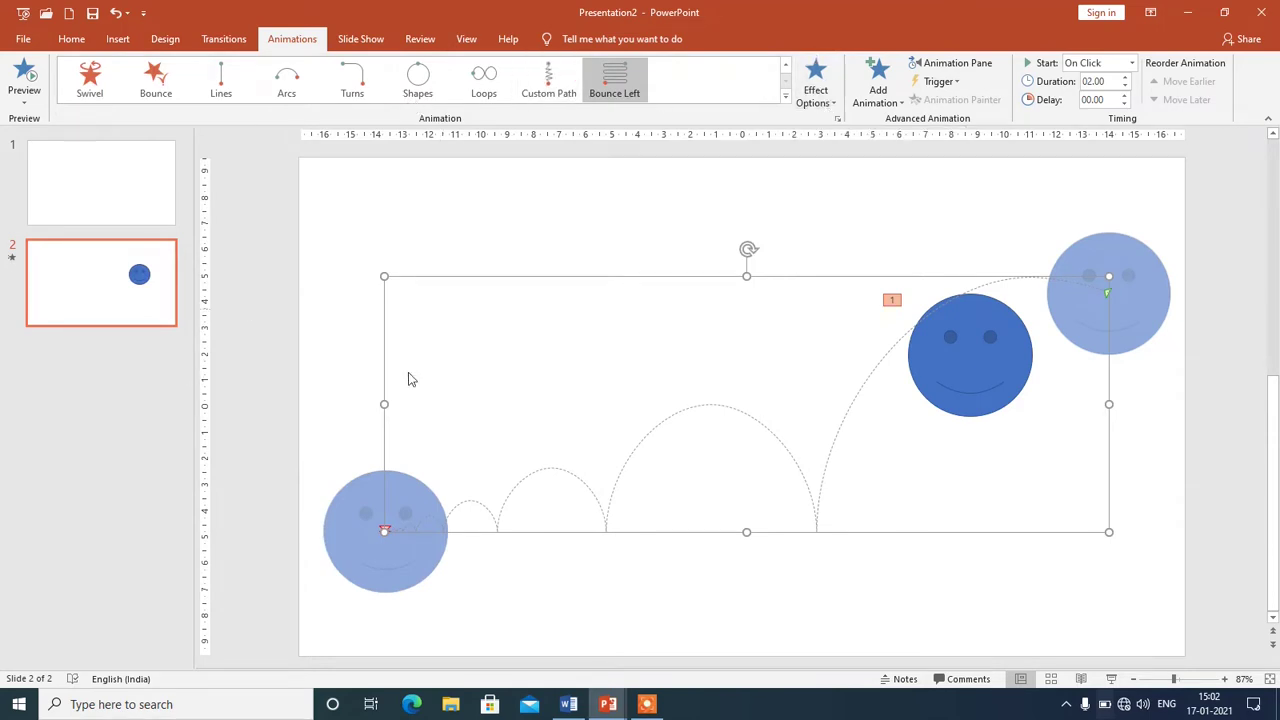
pyautogui.moveTo(608, 712)
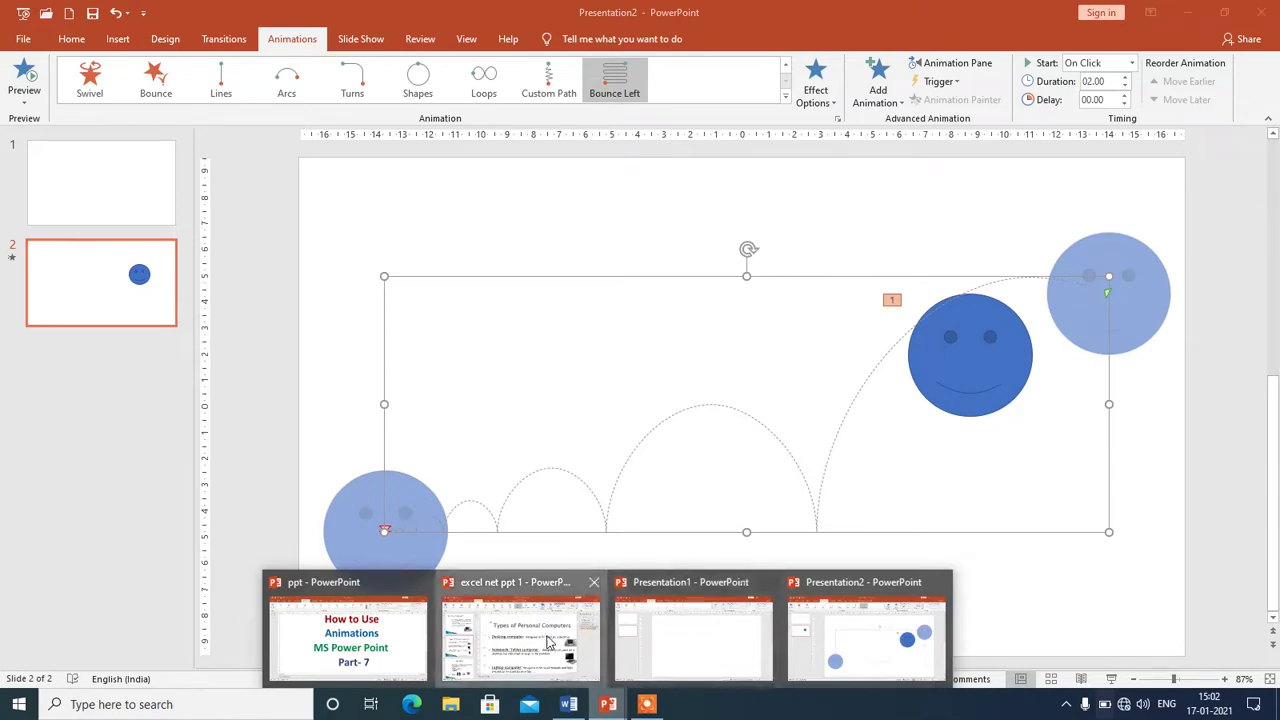
pyautogui.click(550, 643)
pyautogui.click(660, 240)
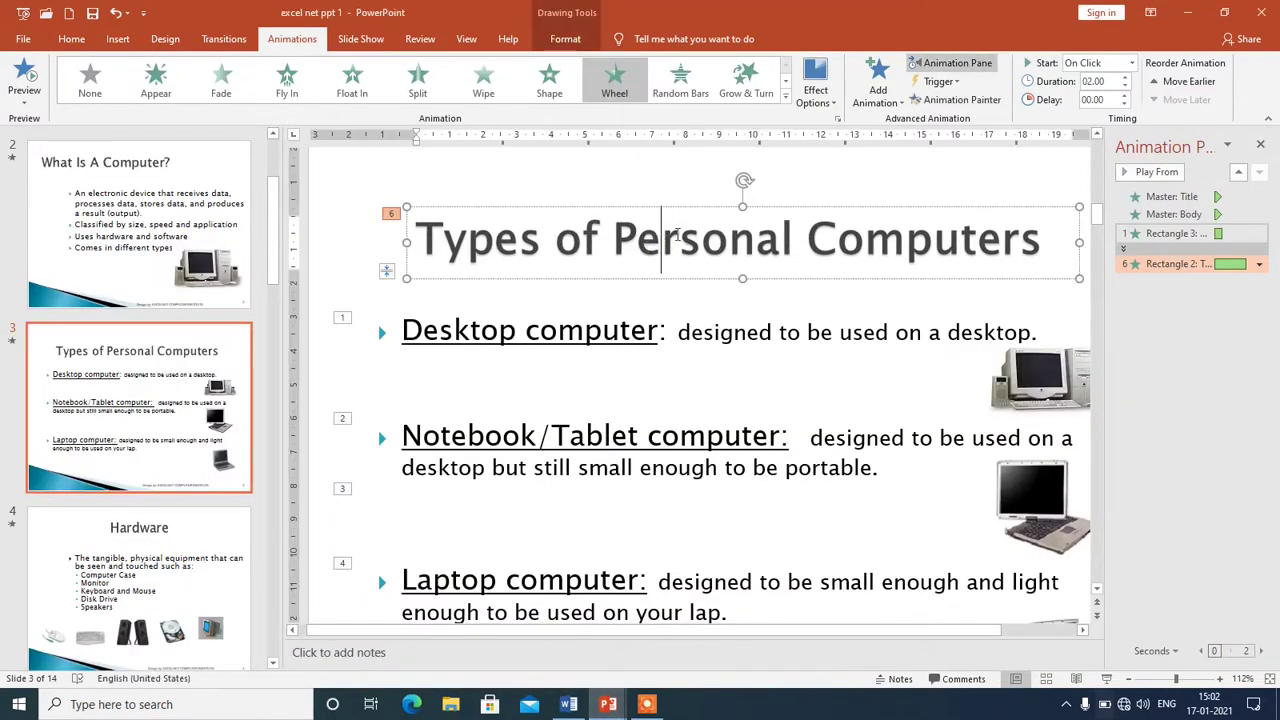
# - Preview slide 3, remove the title's Wheel animation and give it a Split entrance
pyautogui.click(30, 70)
pyautogui.click(90, 78)
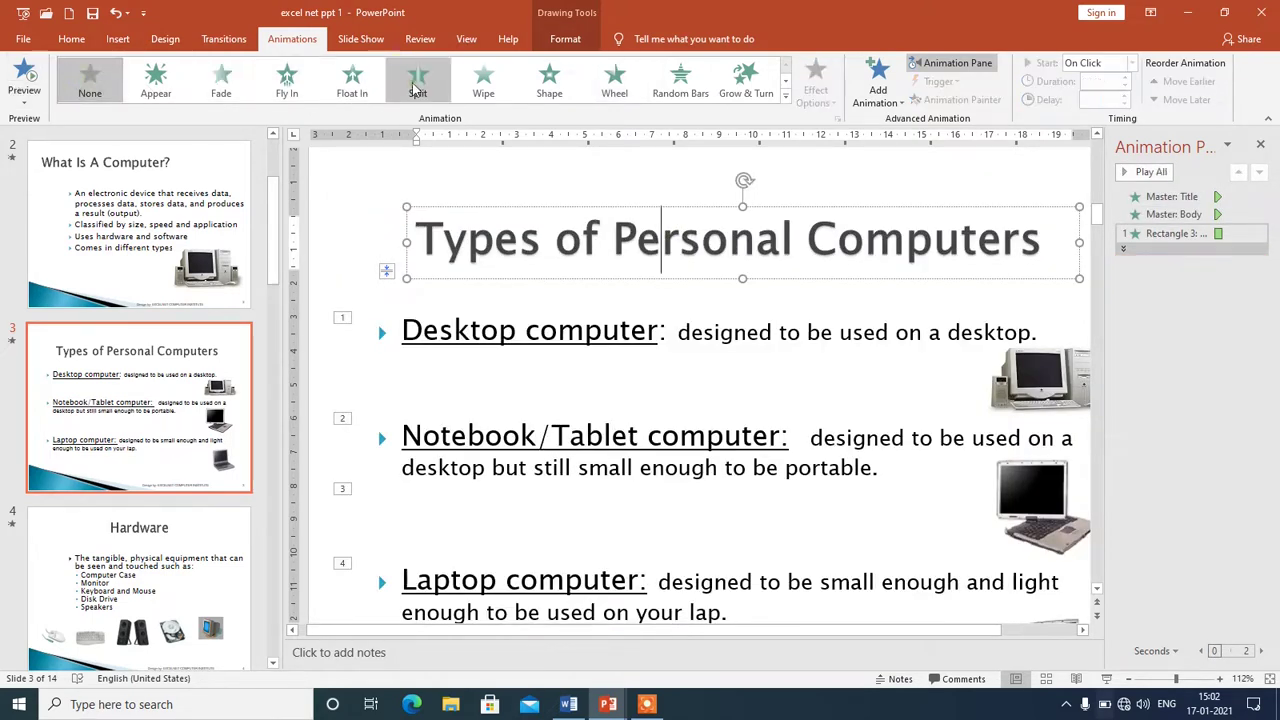
pyautogui.click(416, 89)
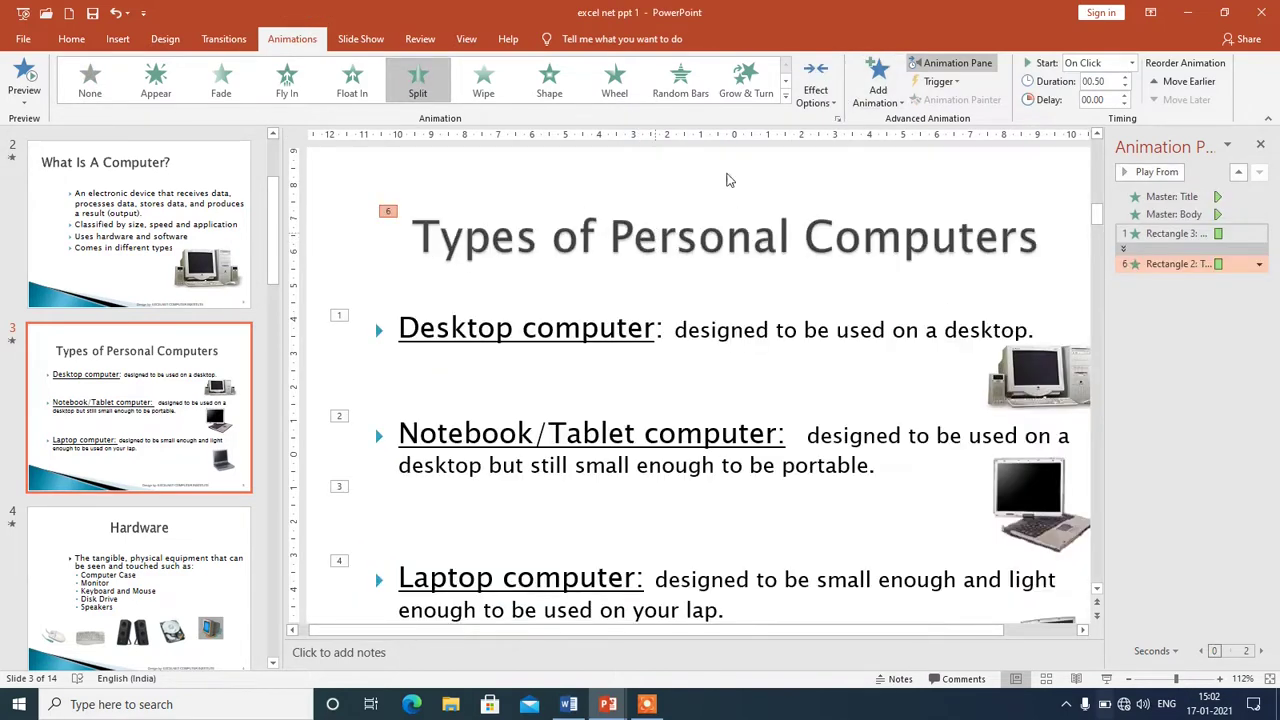
# - Try the Split directions Horizontal Out, Vertical In and Vertical Out, settling on Horizontal In
pyautogui.click(815, 85)
pyautogui.click(853, 190)
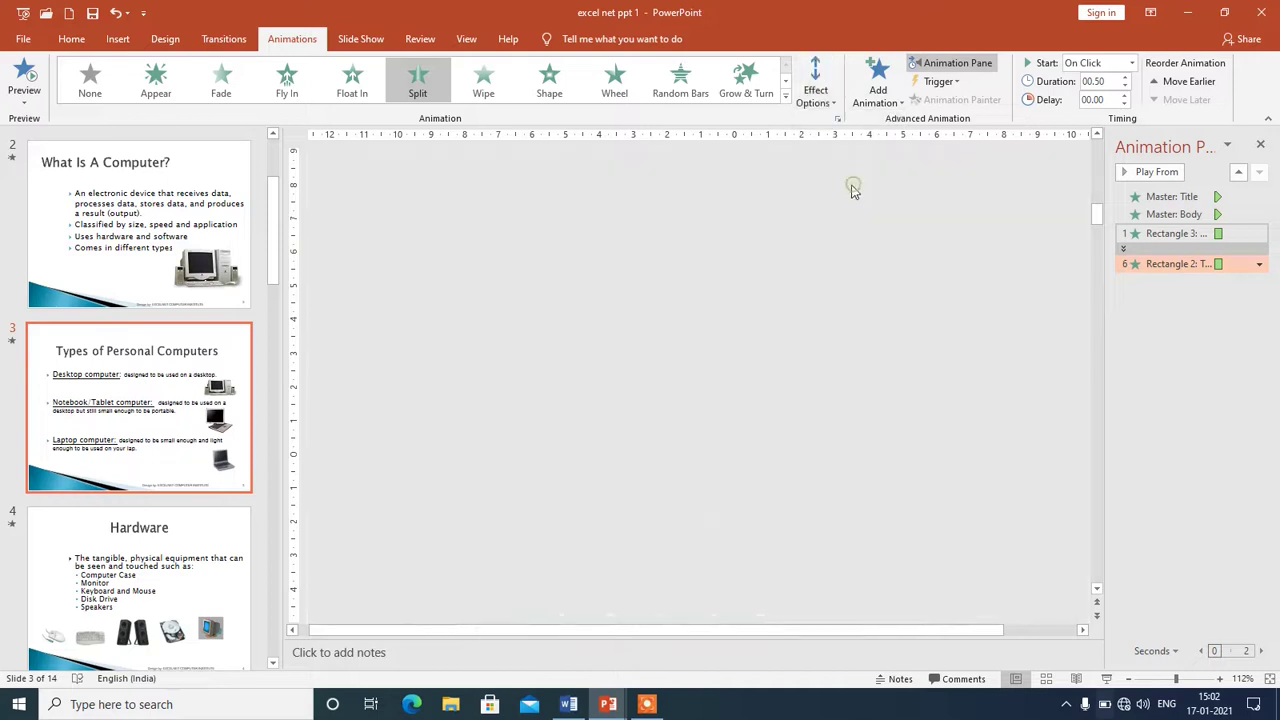
pyautogui.click(815, 88)
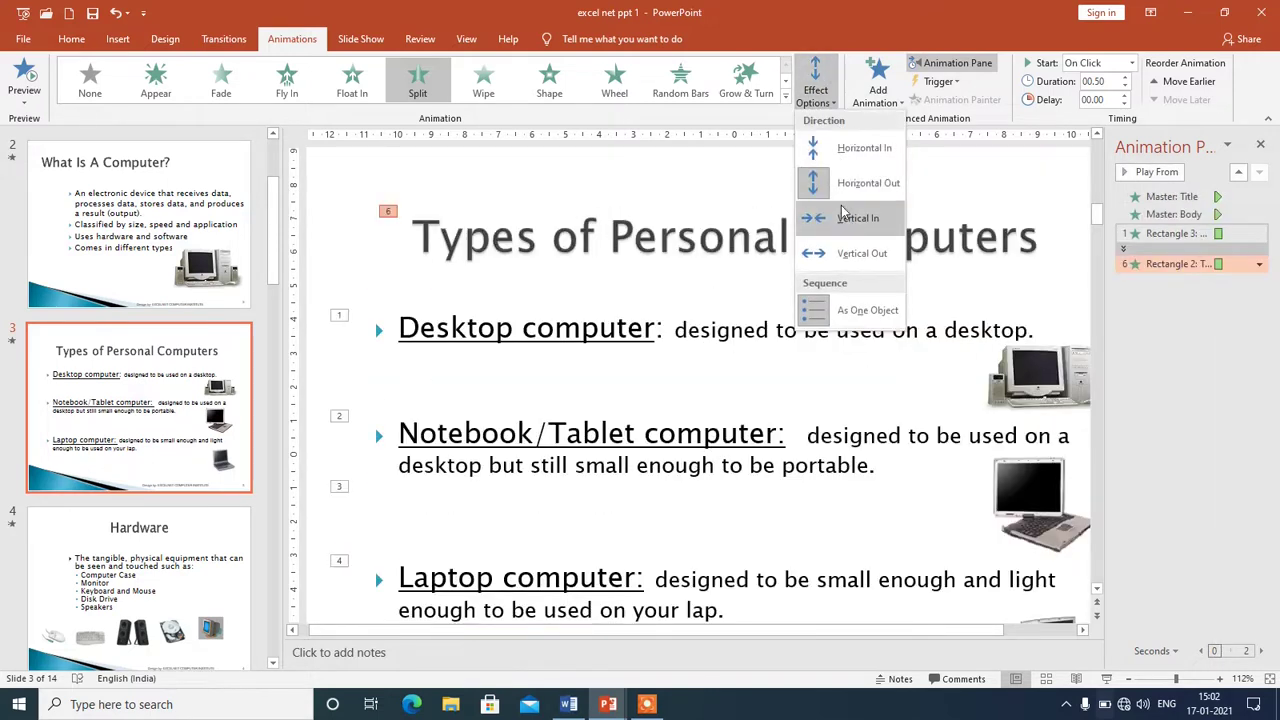
pyautogui.click(845, 214)
pyautogui.click(825, 100)
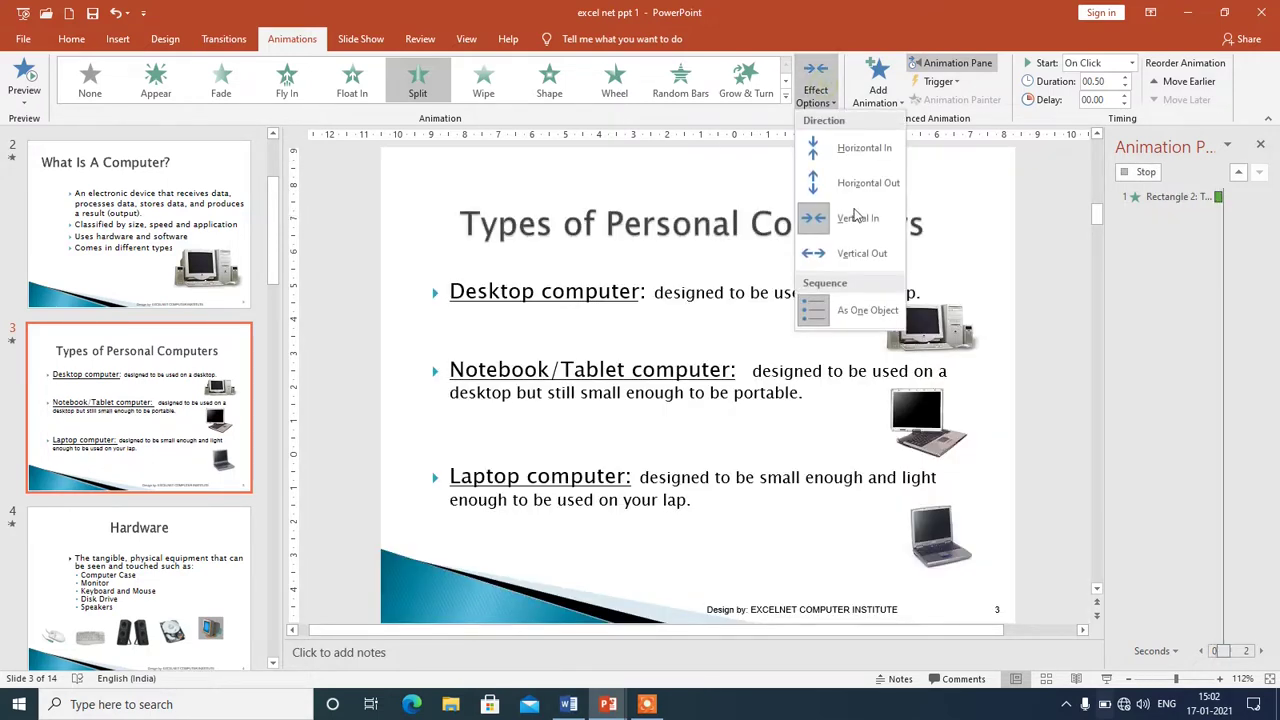
pyautogui.click(858, 253)
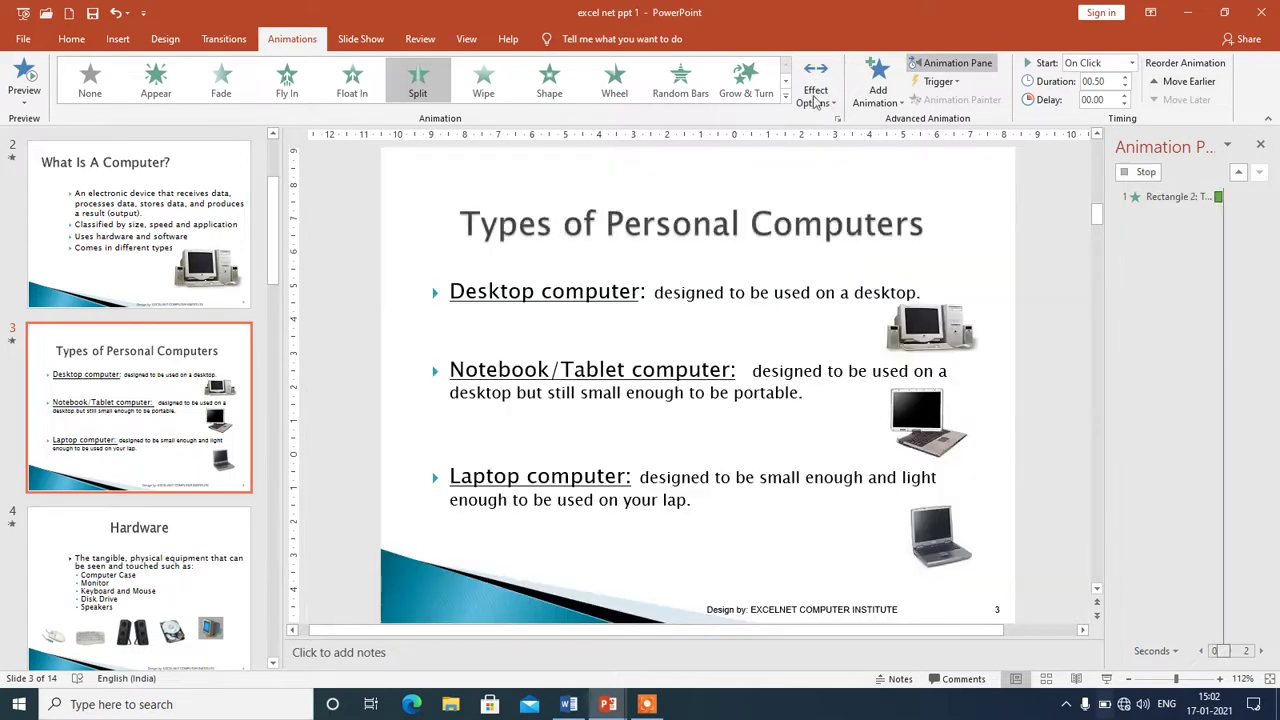
pyautogui.click(815, 95)
pyautogui.click(850, 150)
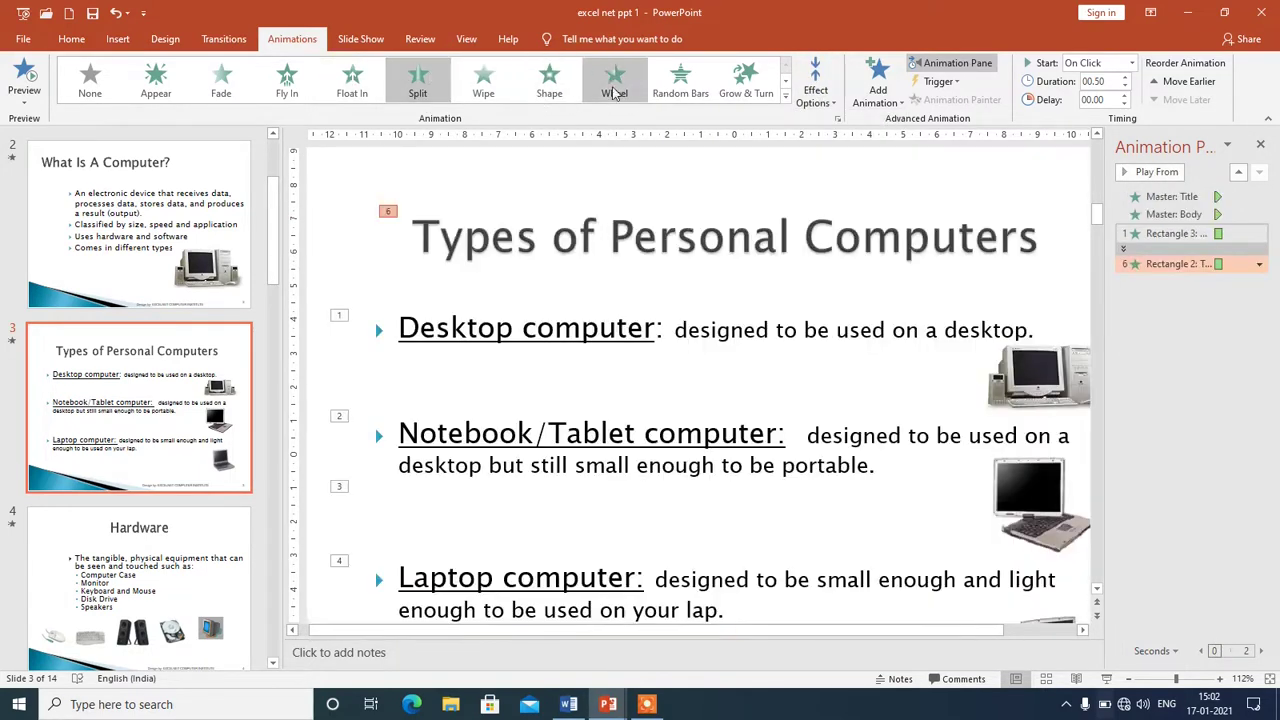
# - Switch the title back to a Wheel entrance, trying 2 and 3 spokes before settling on 4 Spokes
pyautogui.click(614, 93)
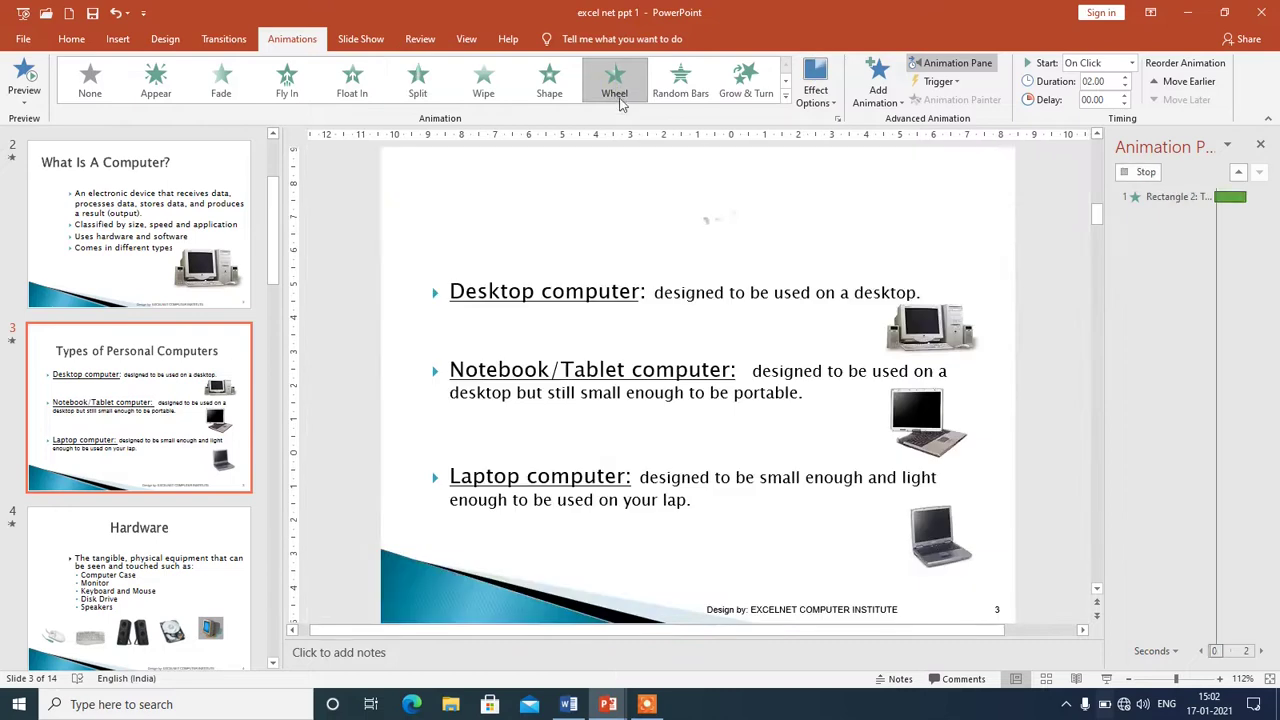
pyautogui.click(817, 110)
pyautogui.click(848, 182)
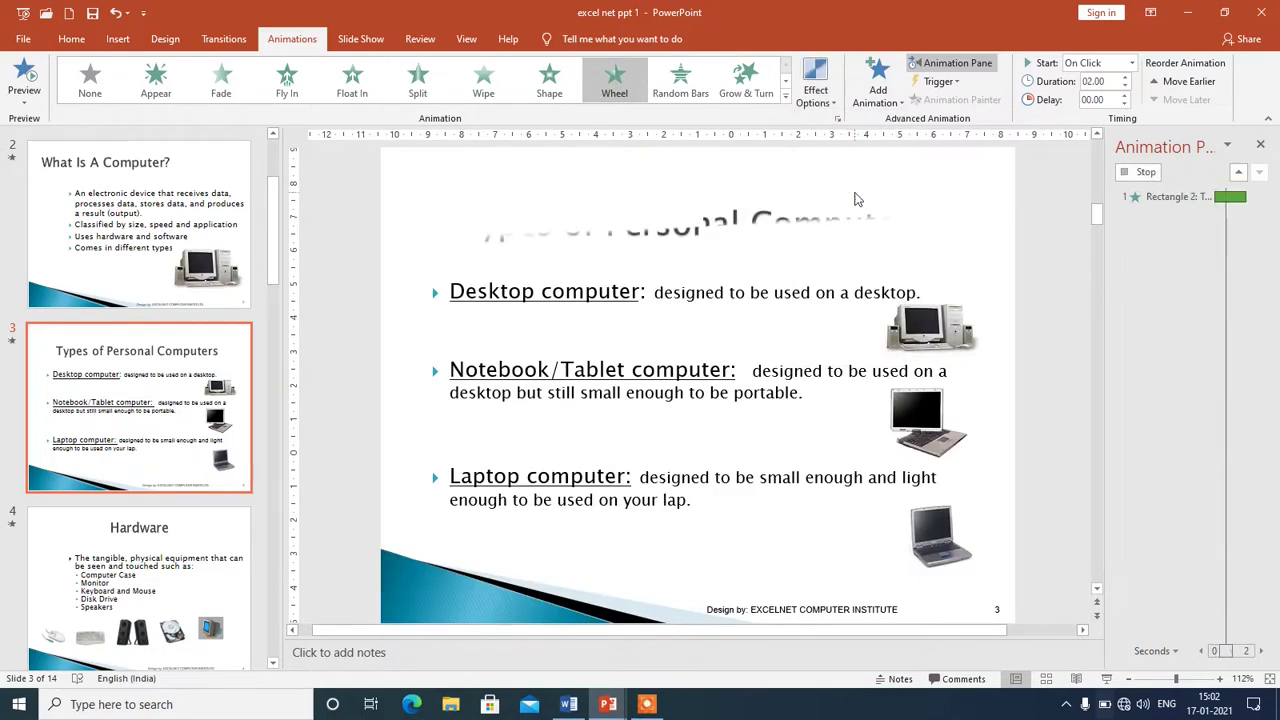
pyautogui.click(816, 92)
pyautogui.click(846, 229)
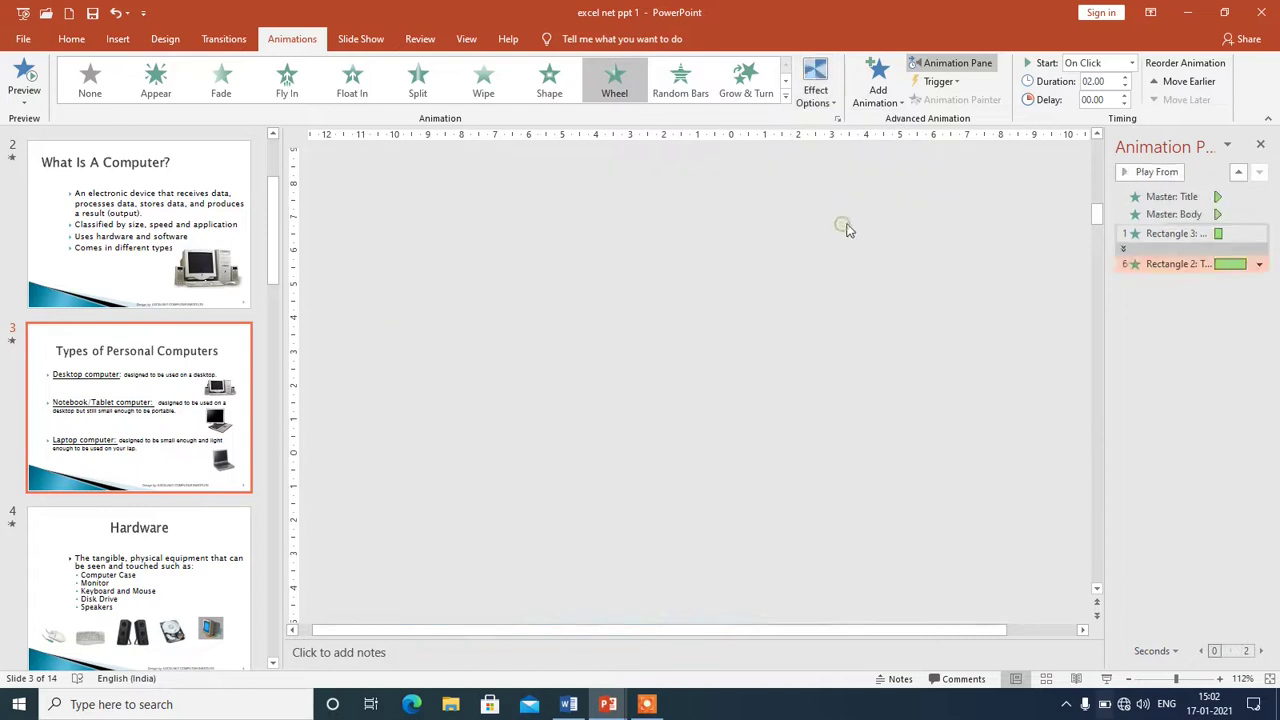
pyautogui.click(815, 92)
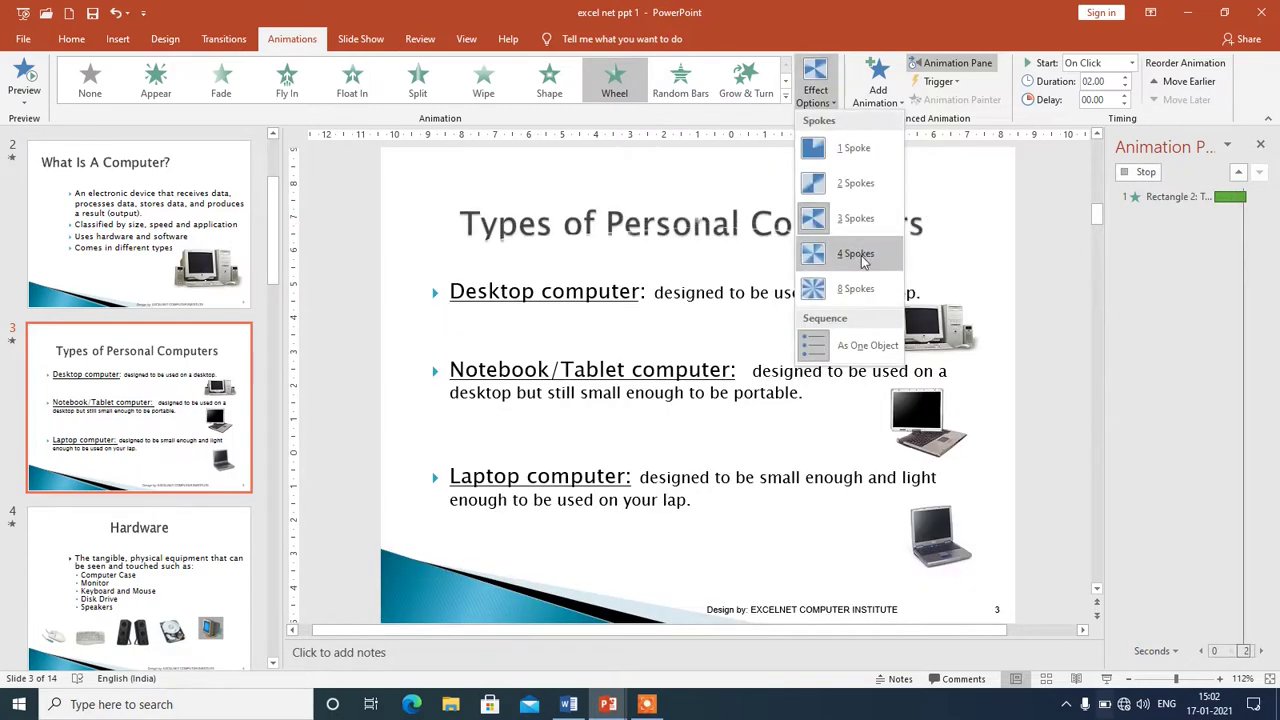
pyautogui.click(857, 254)
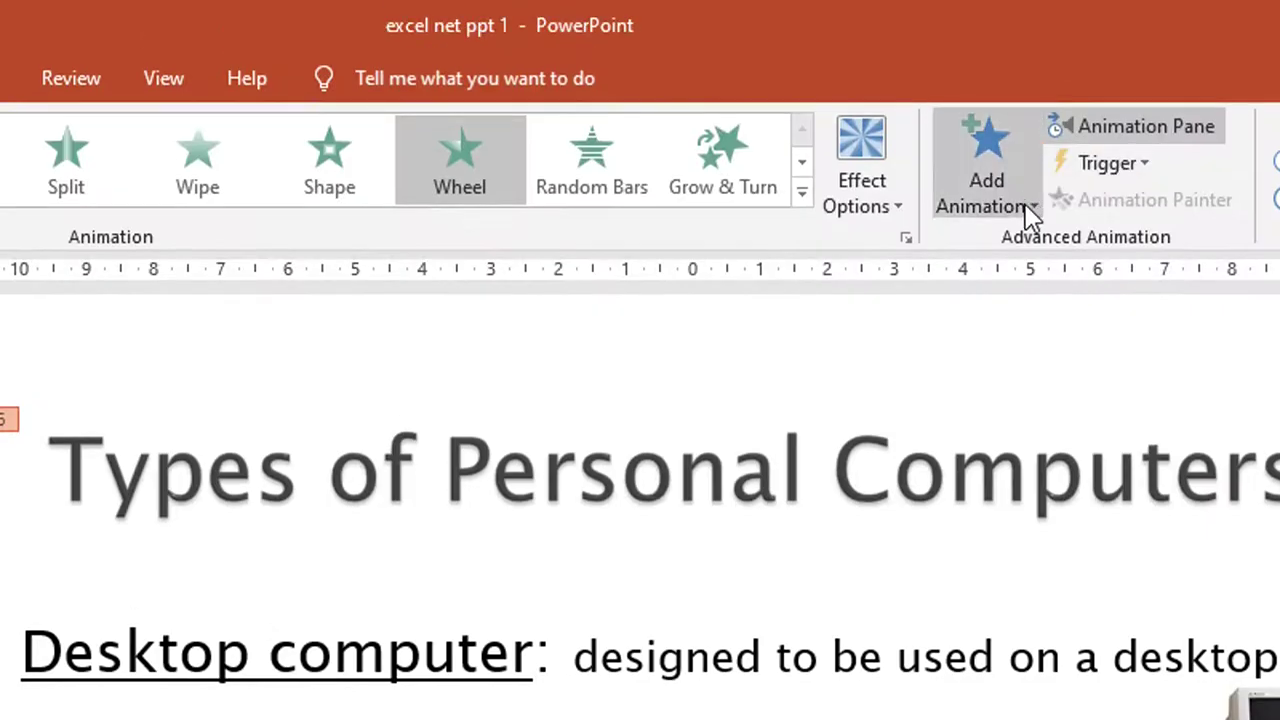
pyautogui.click(1030, 210)
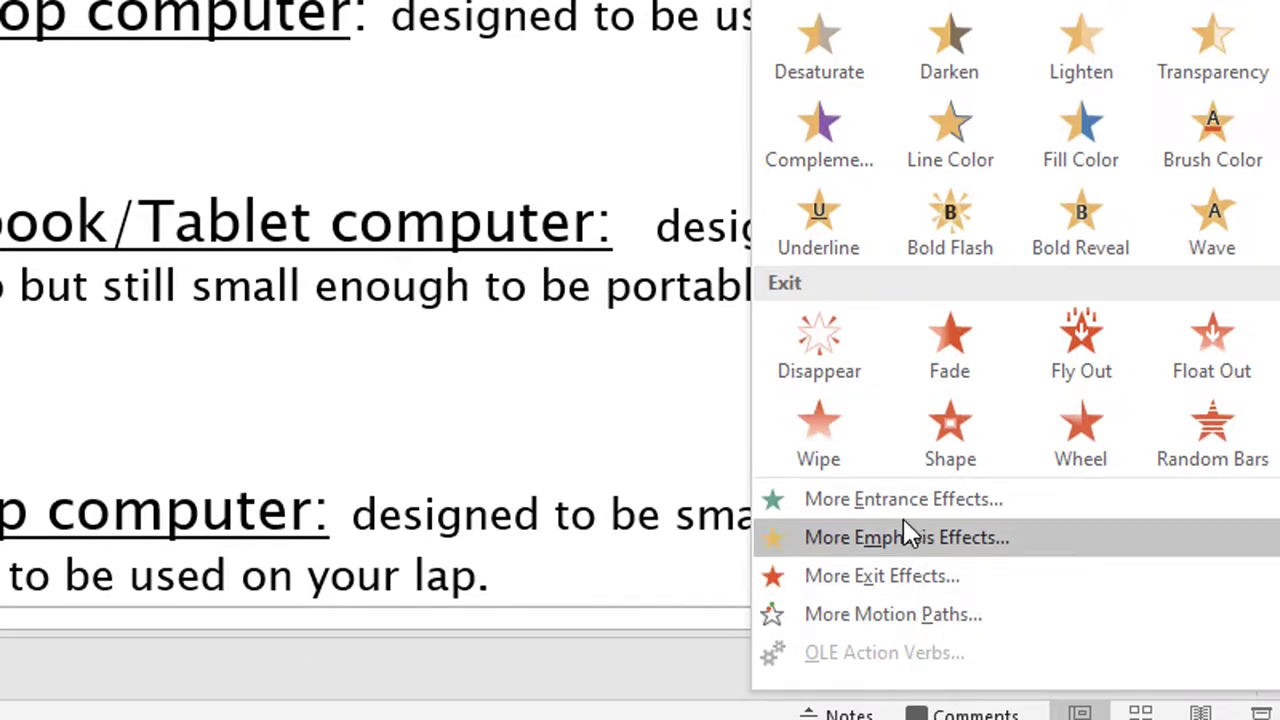
# - Dismiss the Add Animation list unchanged, close the Animation Pane, and select slide 3's bullet text
pyautogui.press('Escape')
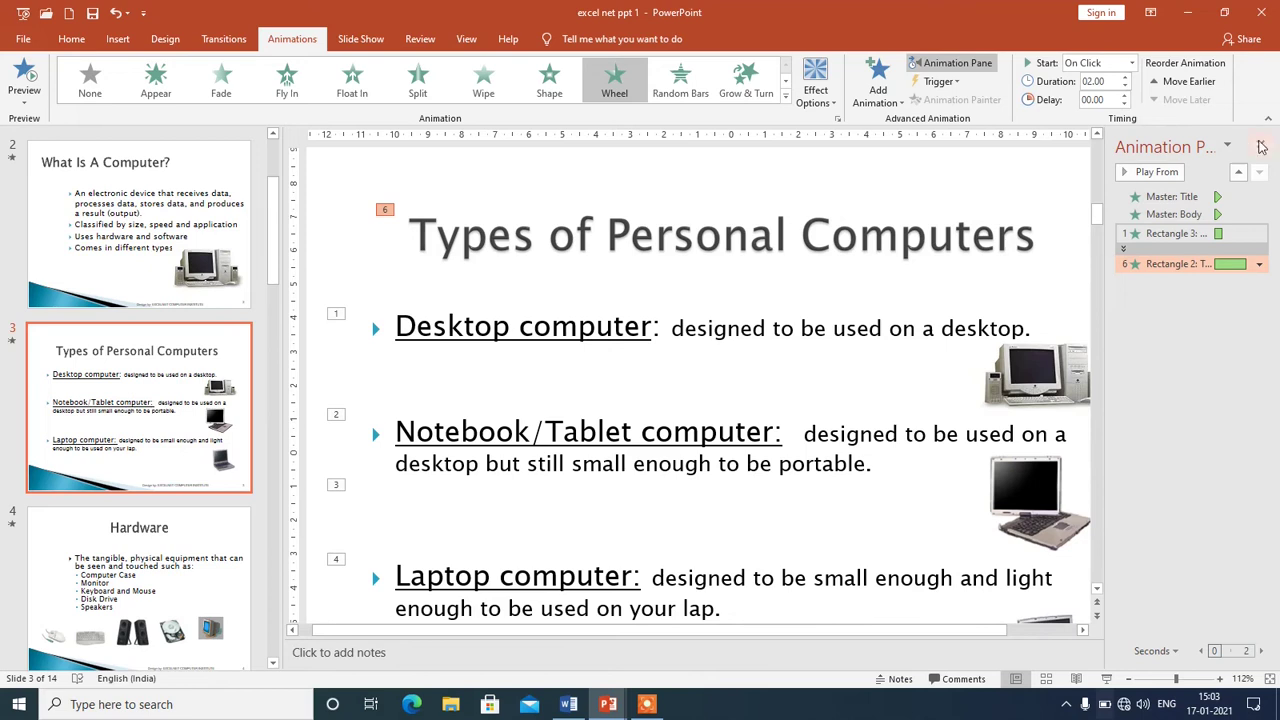
pyautogui.click(1258, 145)
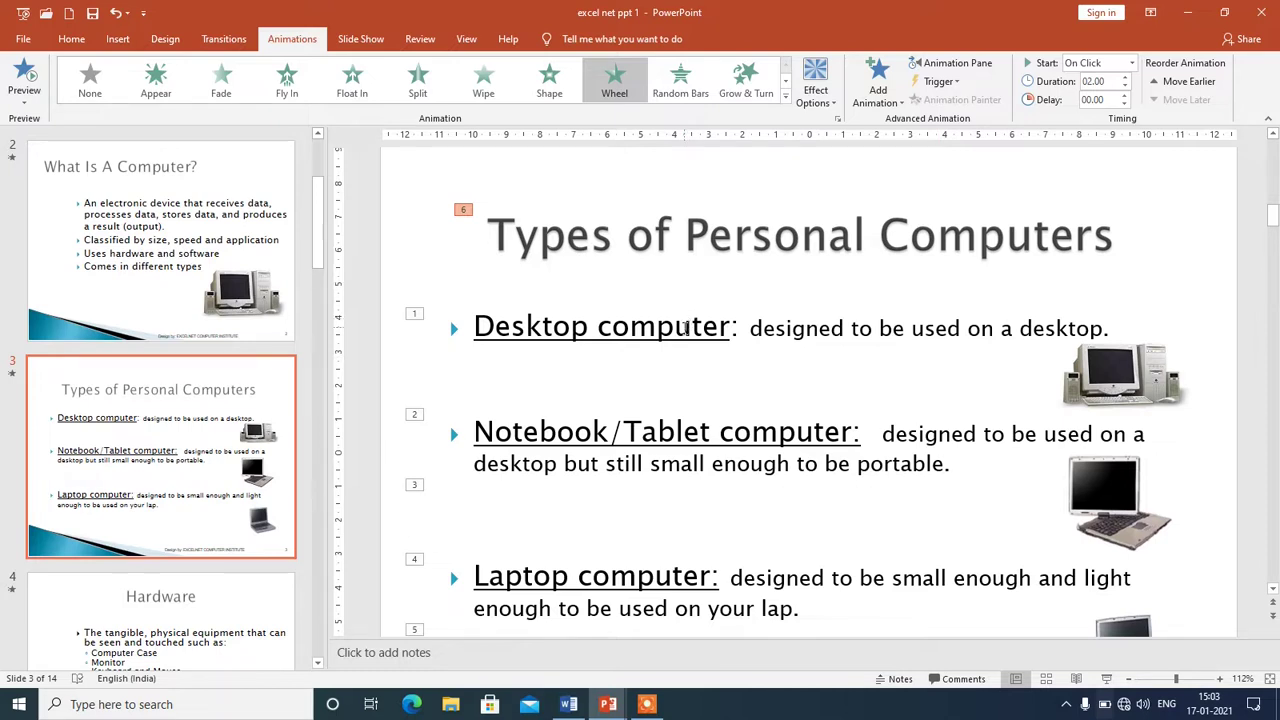
pyautogui.click(688, 326)
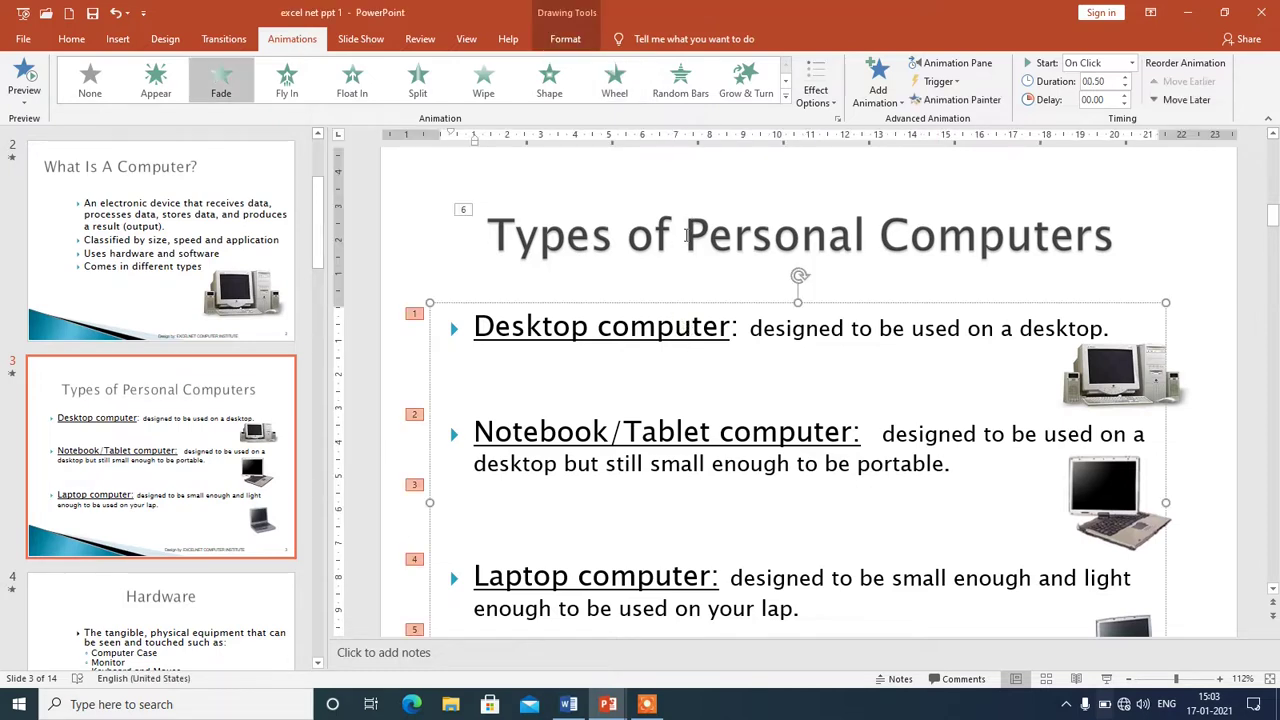
# - Reopen the Animation Pane on slide 2 and inspect the last bullet's exit animation options
pyautogui.click(965, 62)
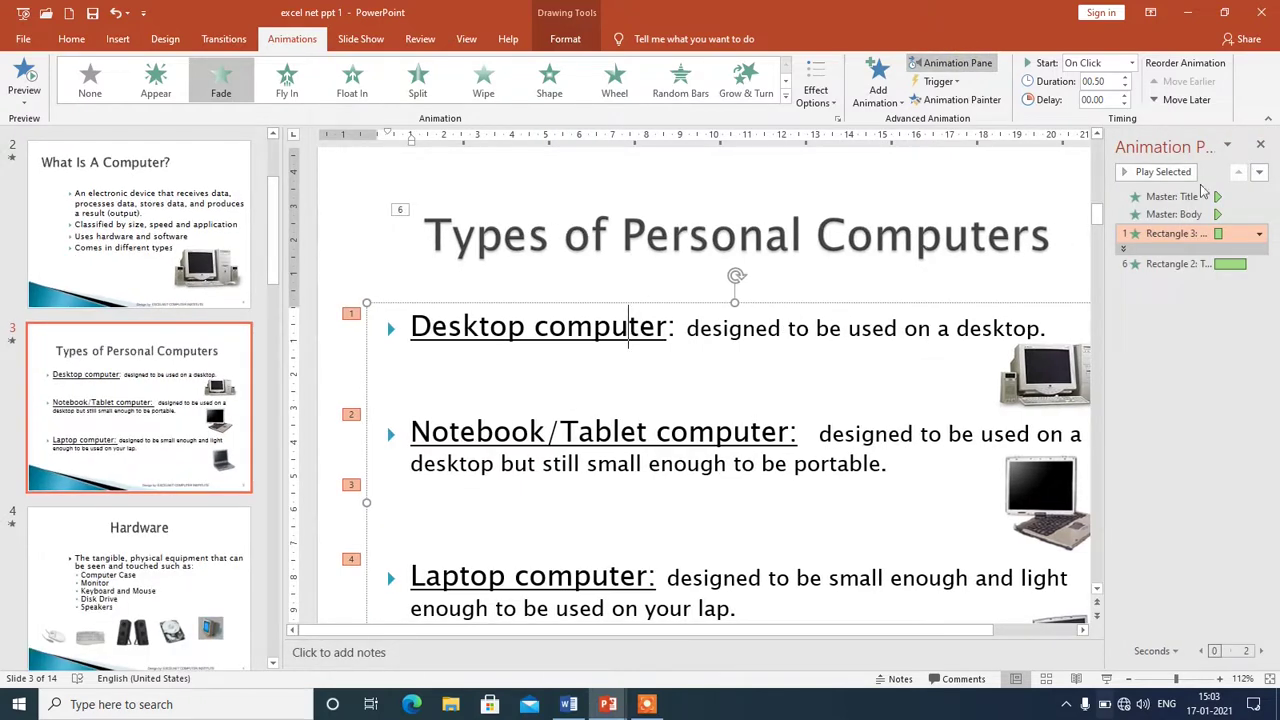
pyautogui.click(74, 240)
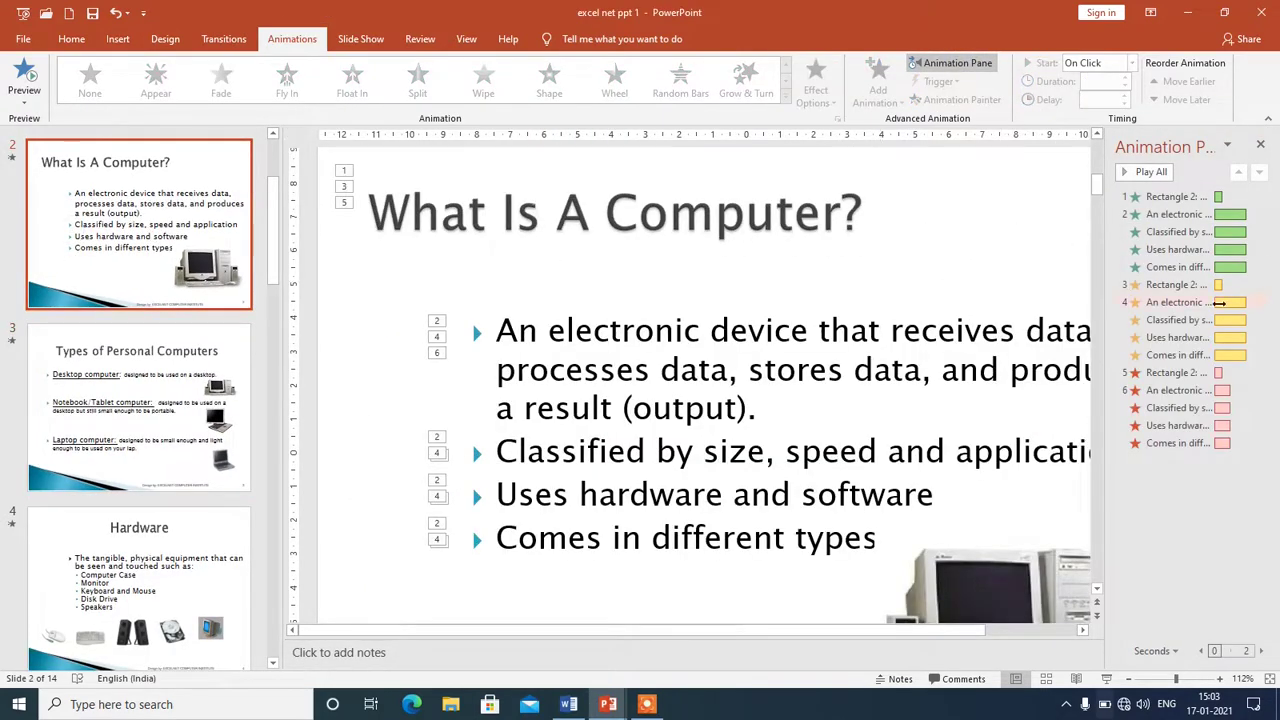
pyautogui.click(547, 352)
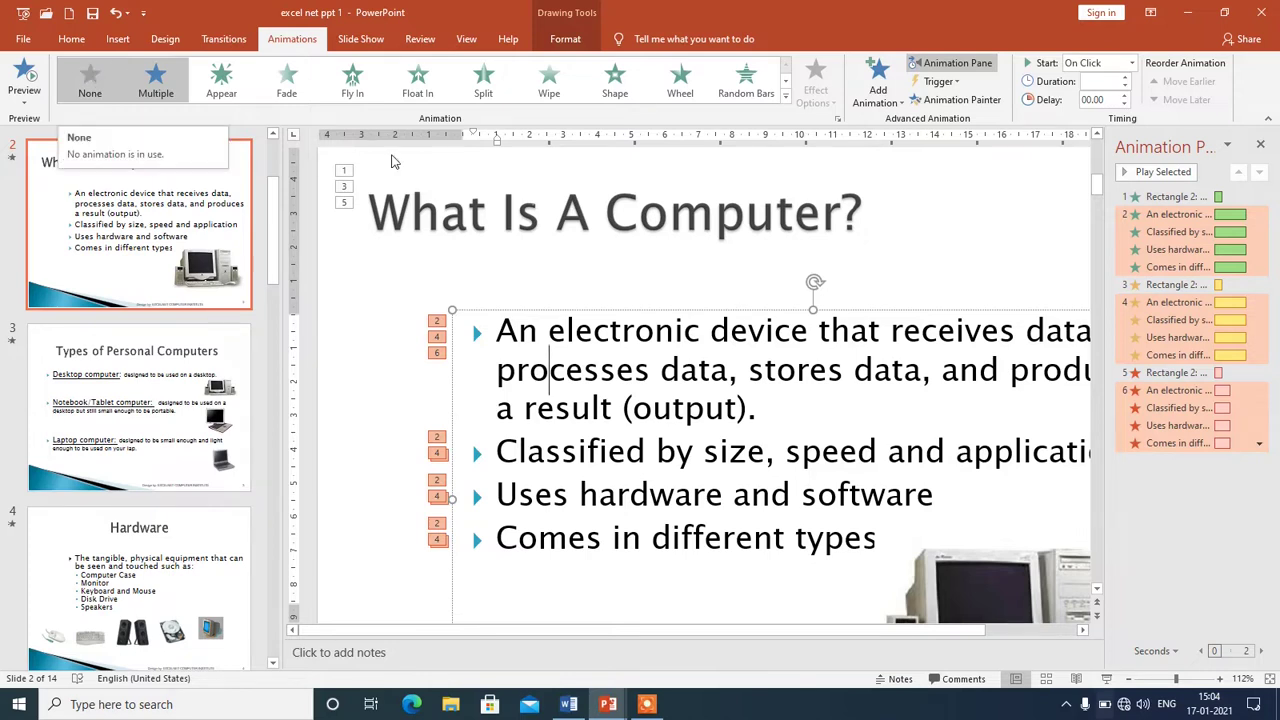
pyautogui.click(1261, 445)
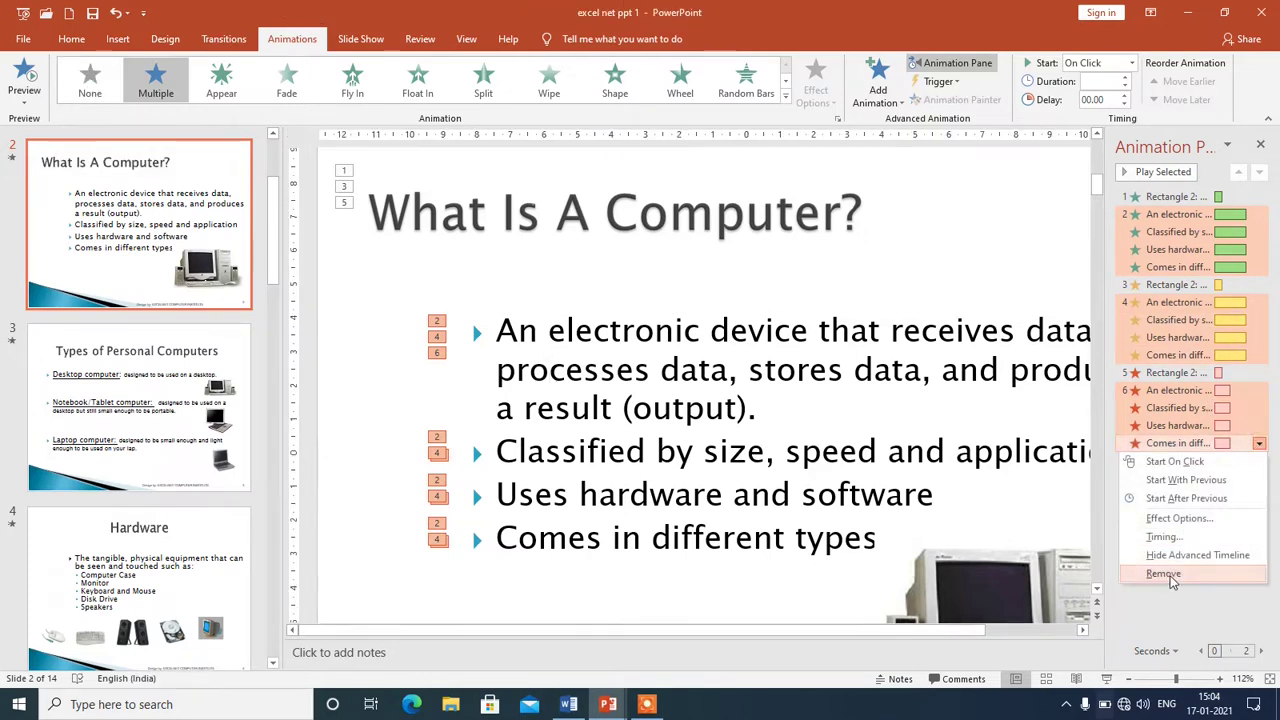
pyautogui.click(1261, 446)
pyautogui.click(1261, 446)
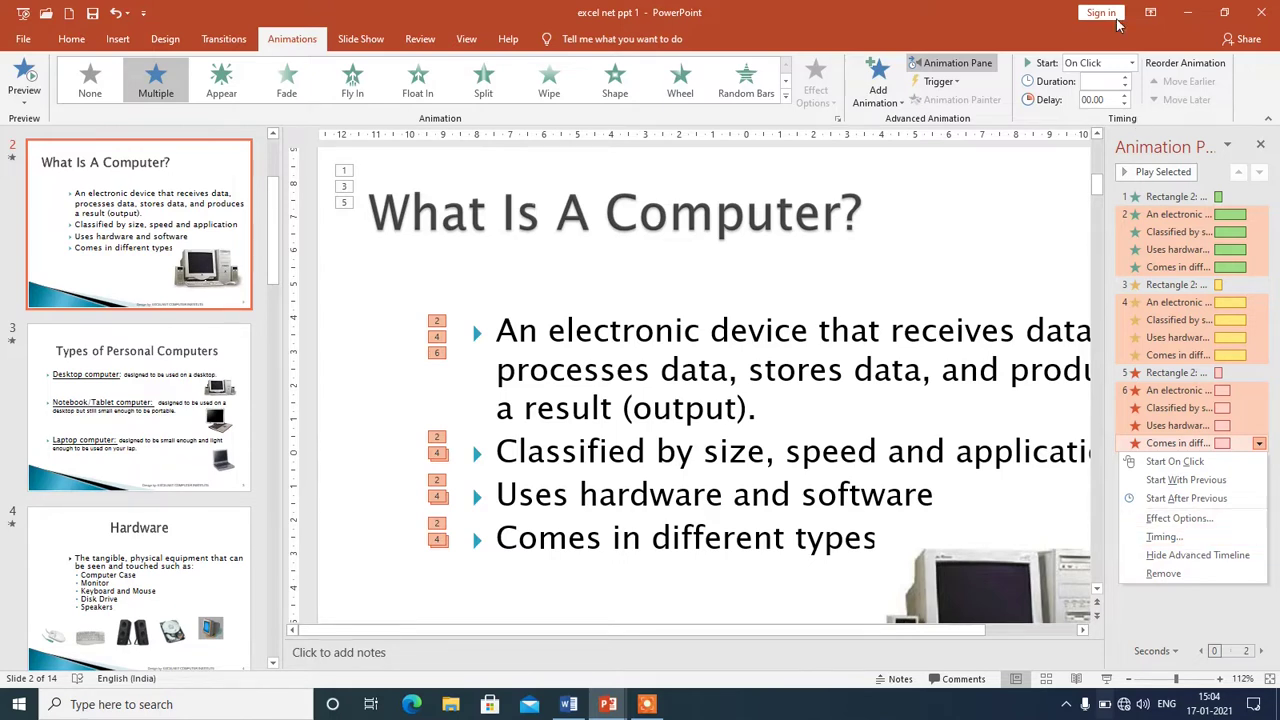
pyautogui.click(1064, 122)
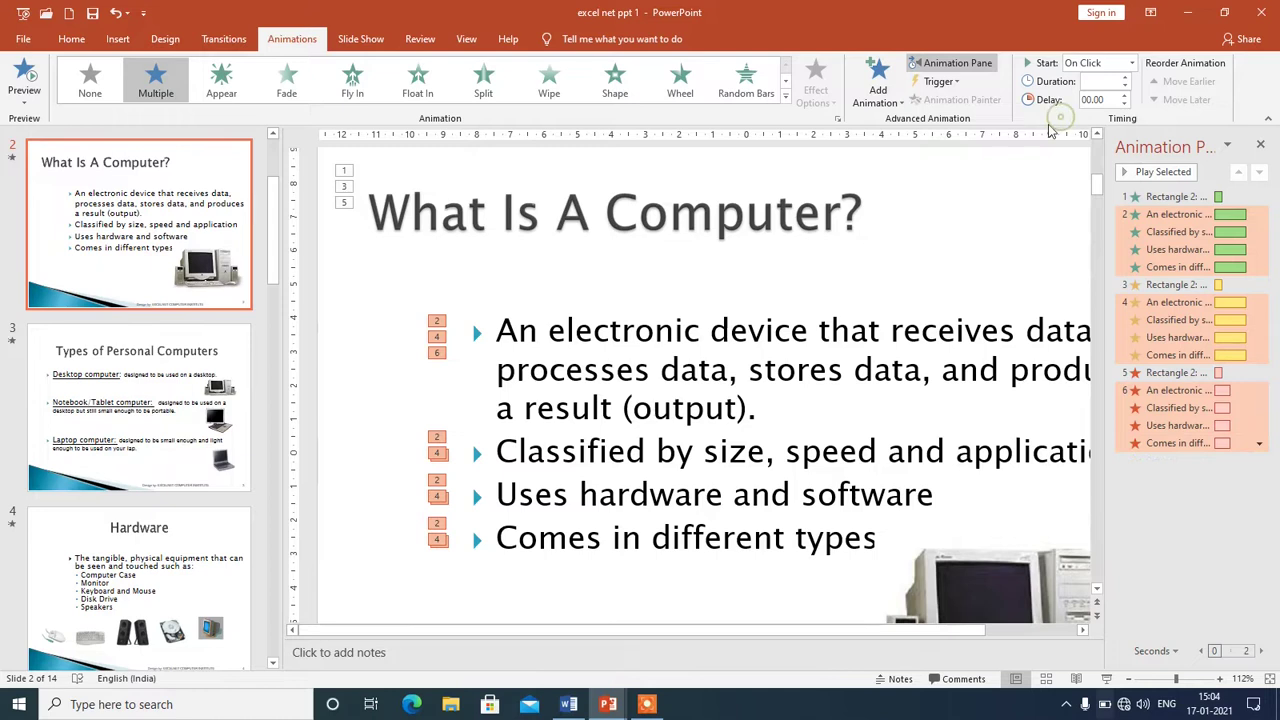
# - Select the slide 2 title and bullet text to check their animations
pyautogui.click(958, 250)
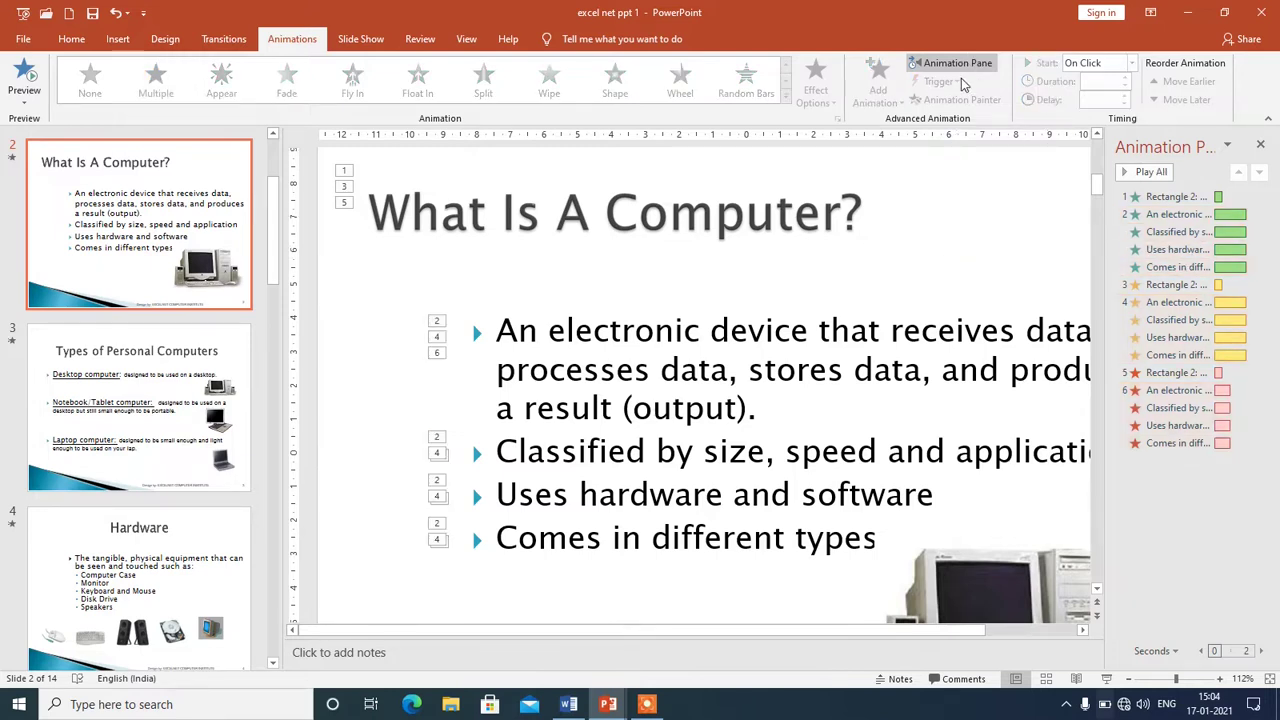
pyautogui.click(778, 205)
pyautogui.click(767, 340)
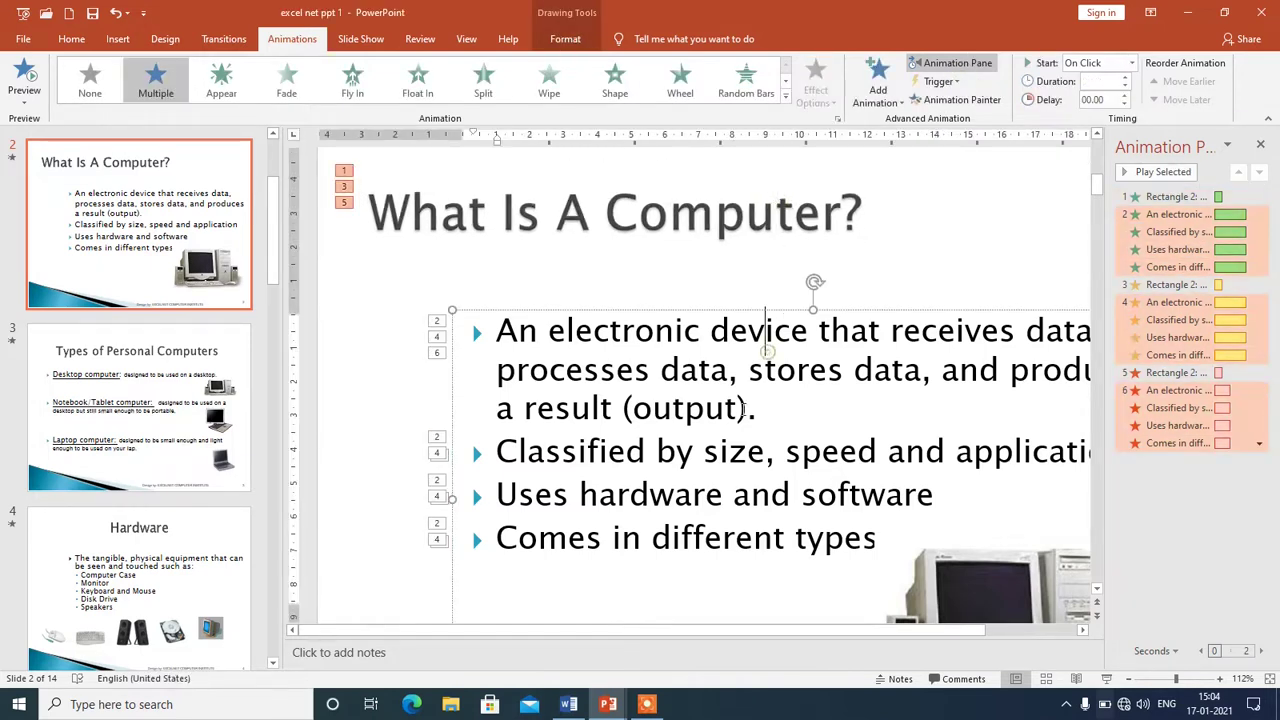
pyautogui.moveTo(877, 540); pyautogui.dragTo(524, 305)
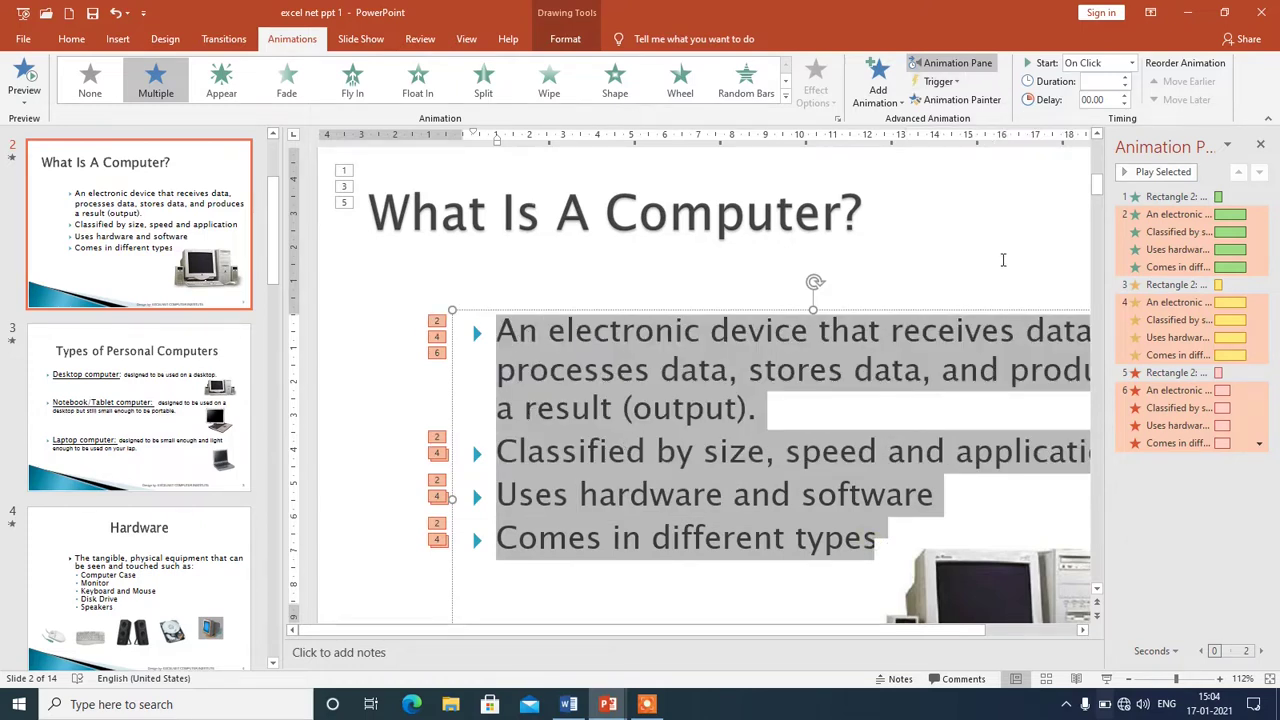
pyautogui.click(1001, 257)
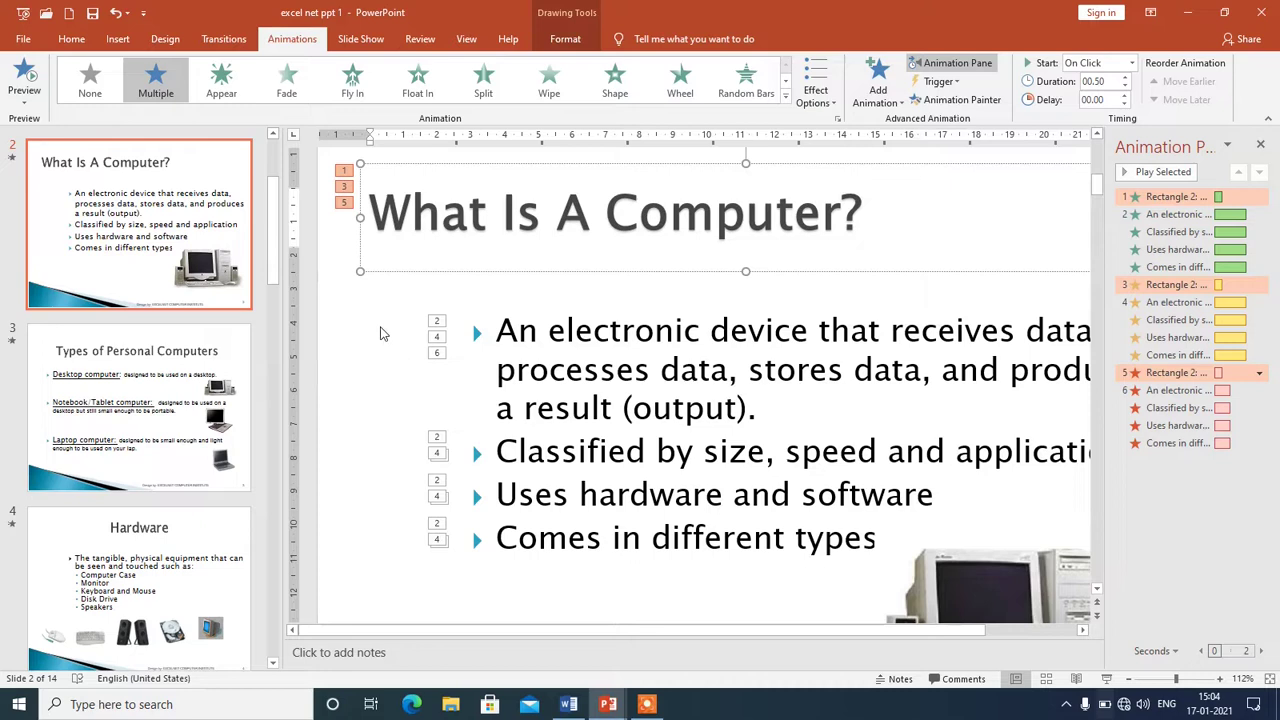
# - Go to slide 4, Hardware, and remove the body text's animation
pyautogui.click(140, 570)
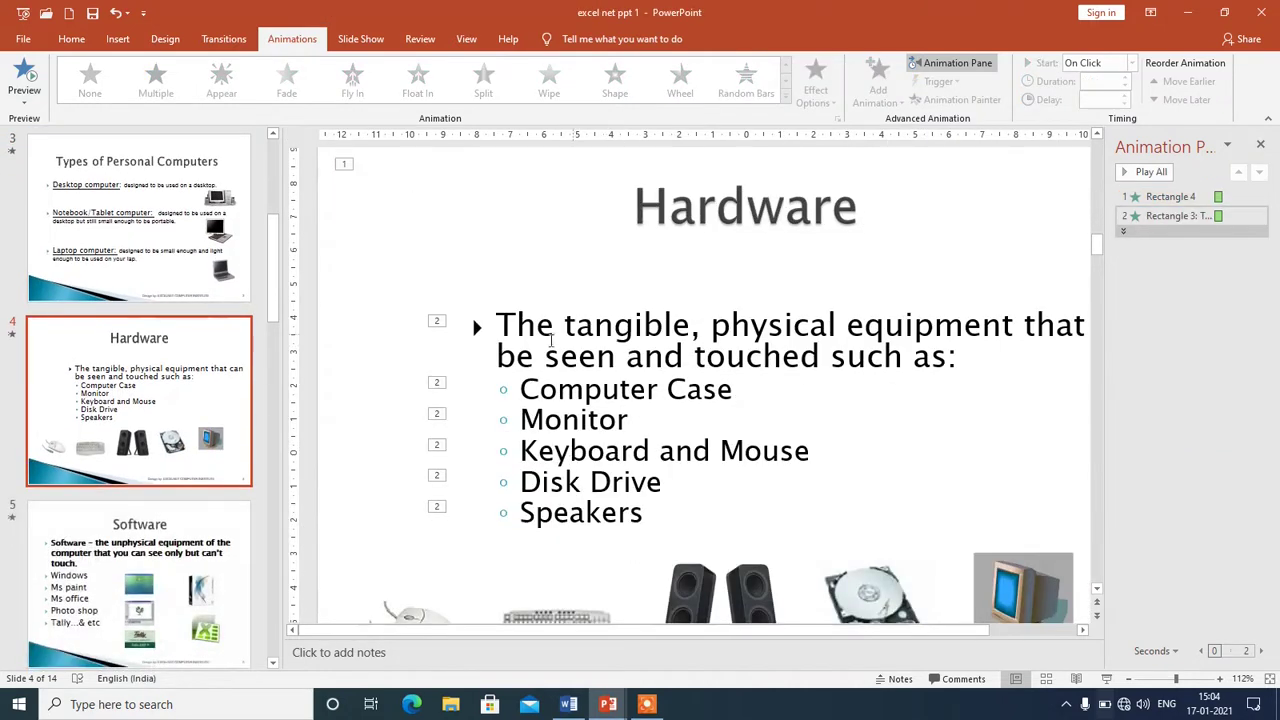
pyautogui.click(523, 451)
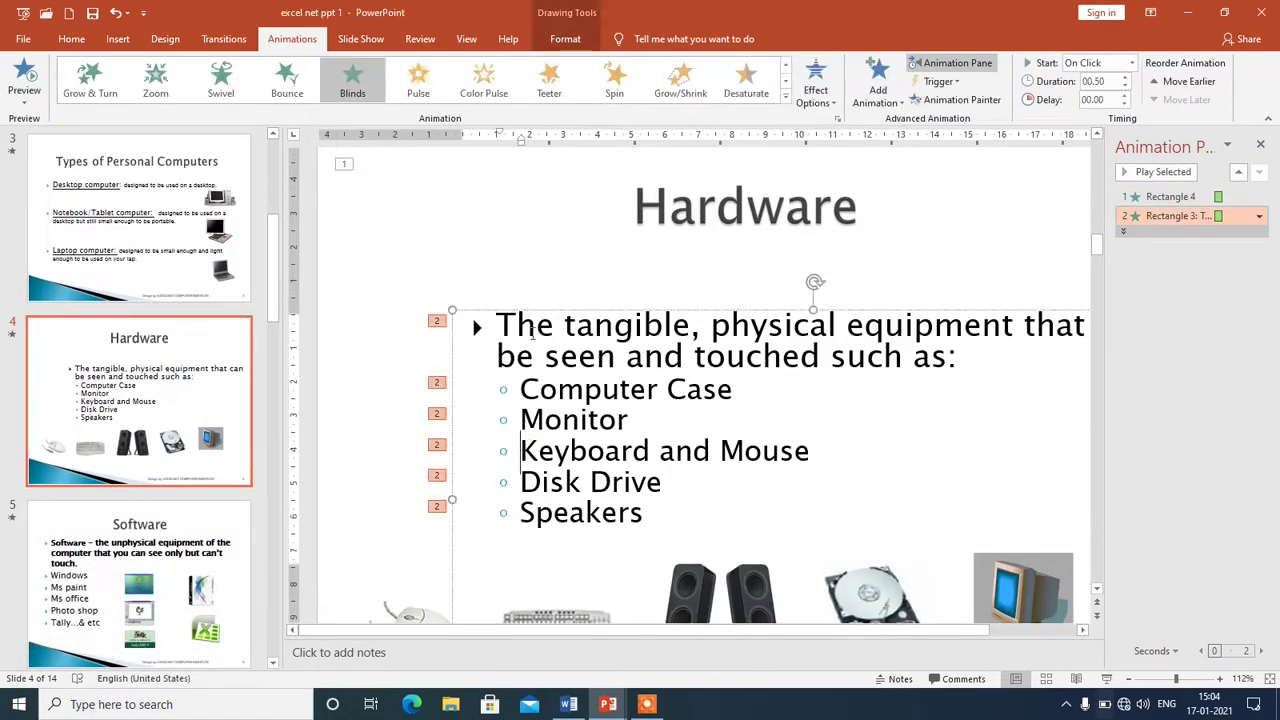
pyautogui.click(1261, 218)
pyautogui.click(1157, 345)
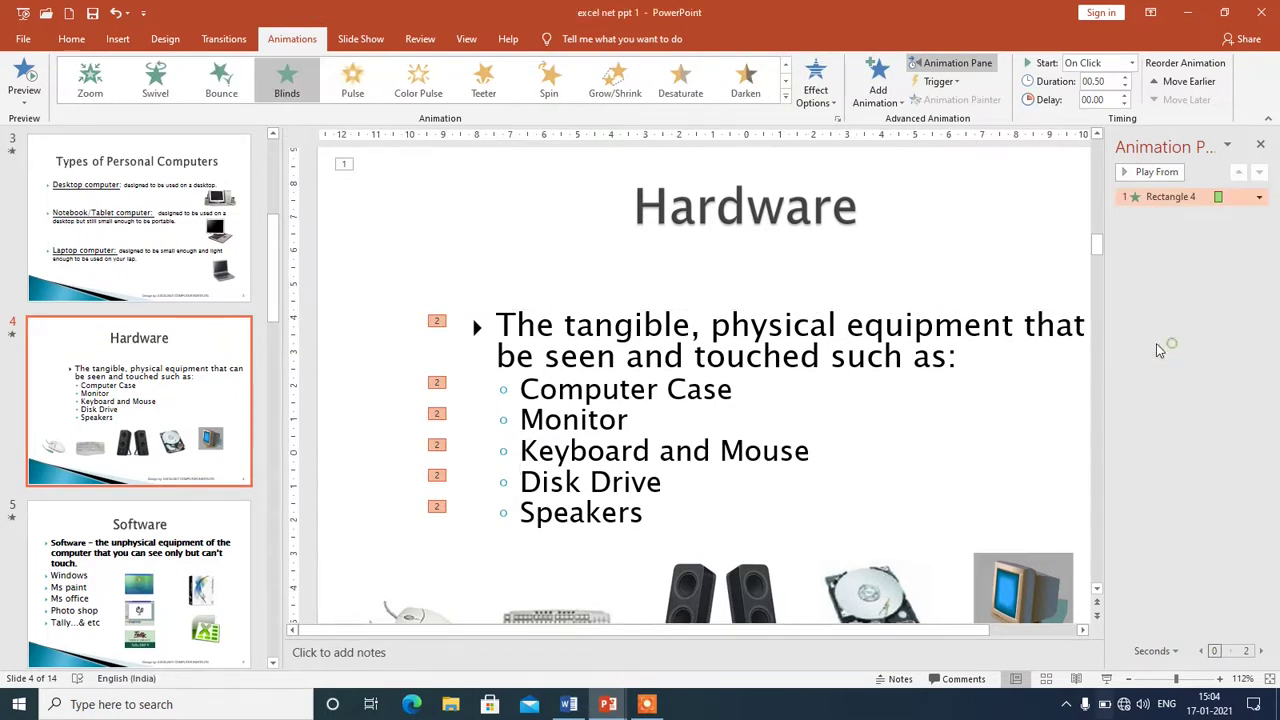
# - Copy the Hardware title's Blinds animation onto the body text with Animation Painter
pyautogui.moveTo(776, 158); pyautogui.dragTo(776, 165)
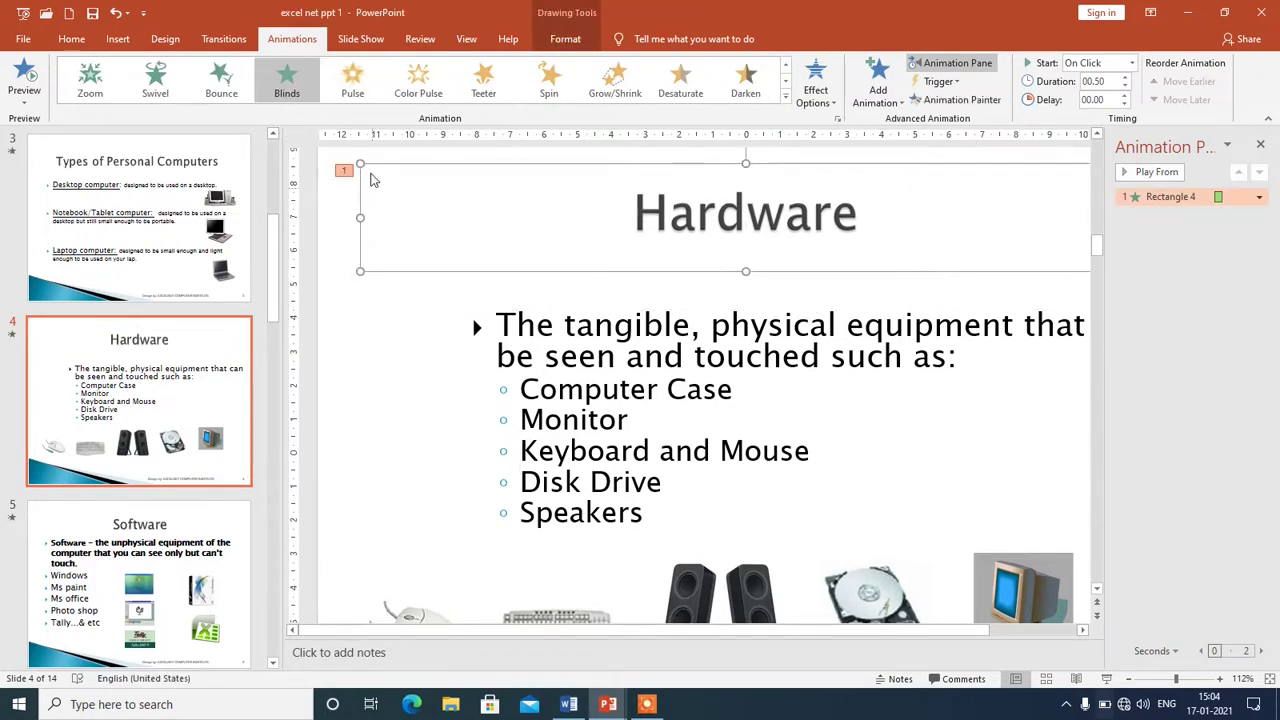
pyautogui.click(586, 360)
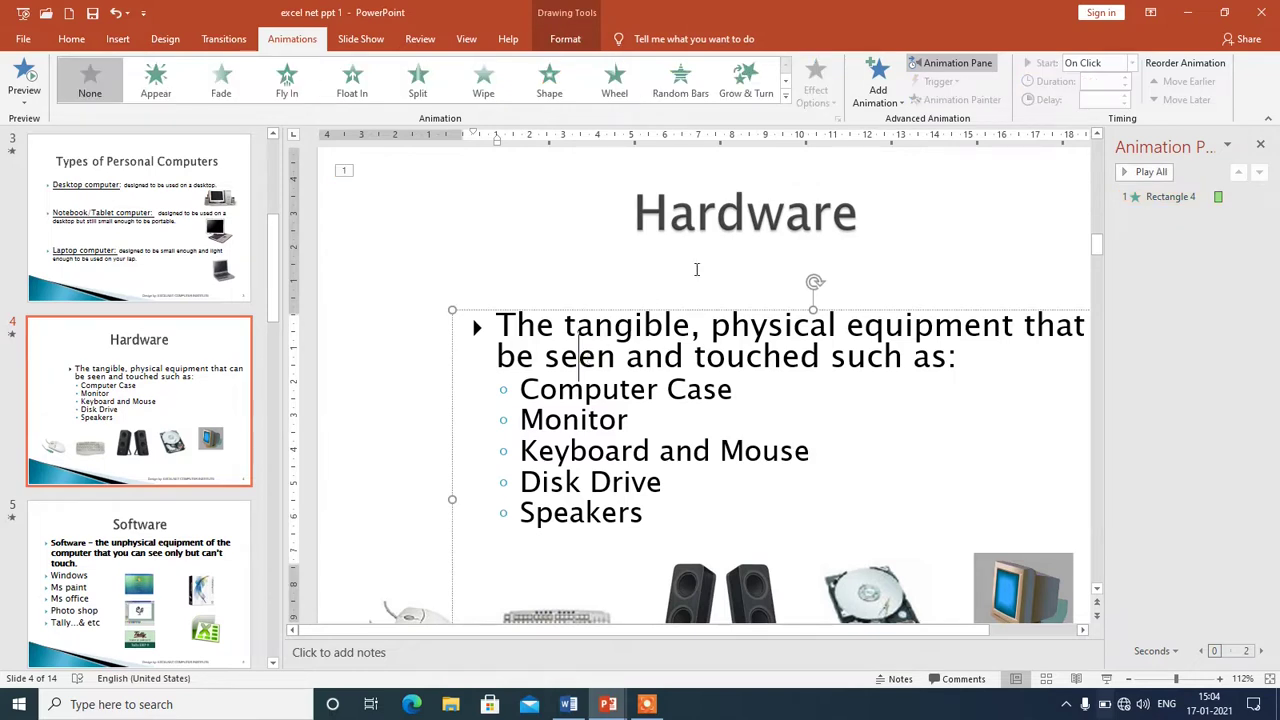
pyautogui.click(716, 215)
pyautogui.click(632, 400)
pyautogui.click(697, 215)
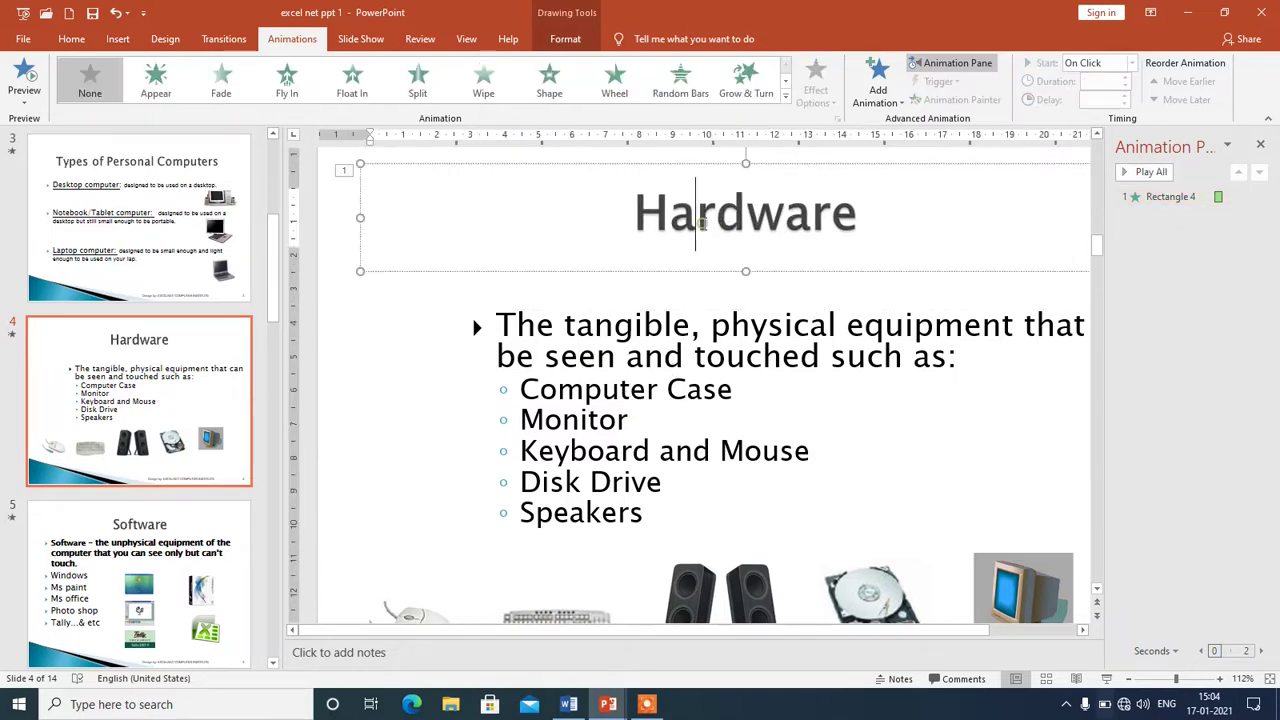
pyautogui.doubleClick(893, 213)
pyautogui.click(963, 103)
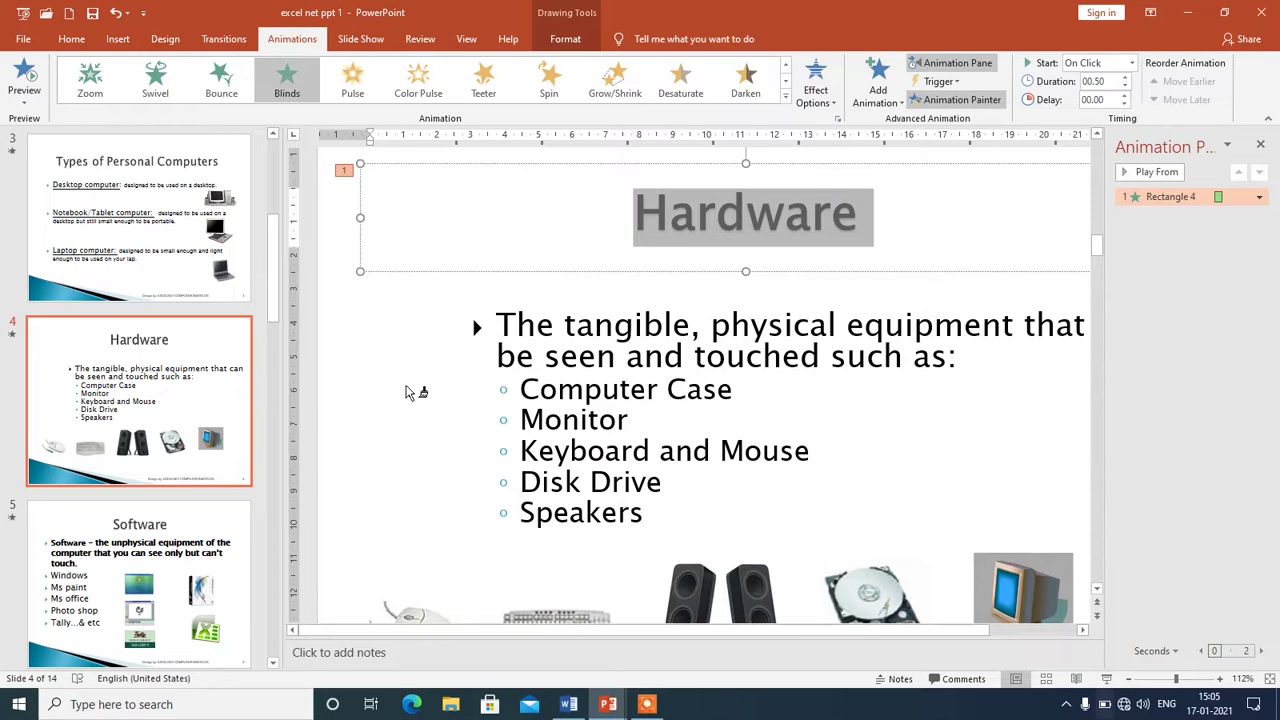
pyautogui.click(627, 388)
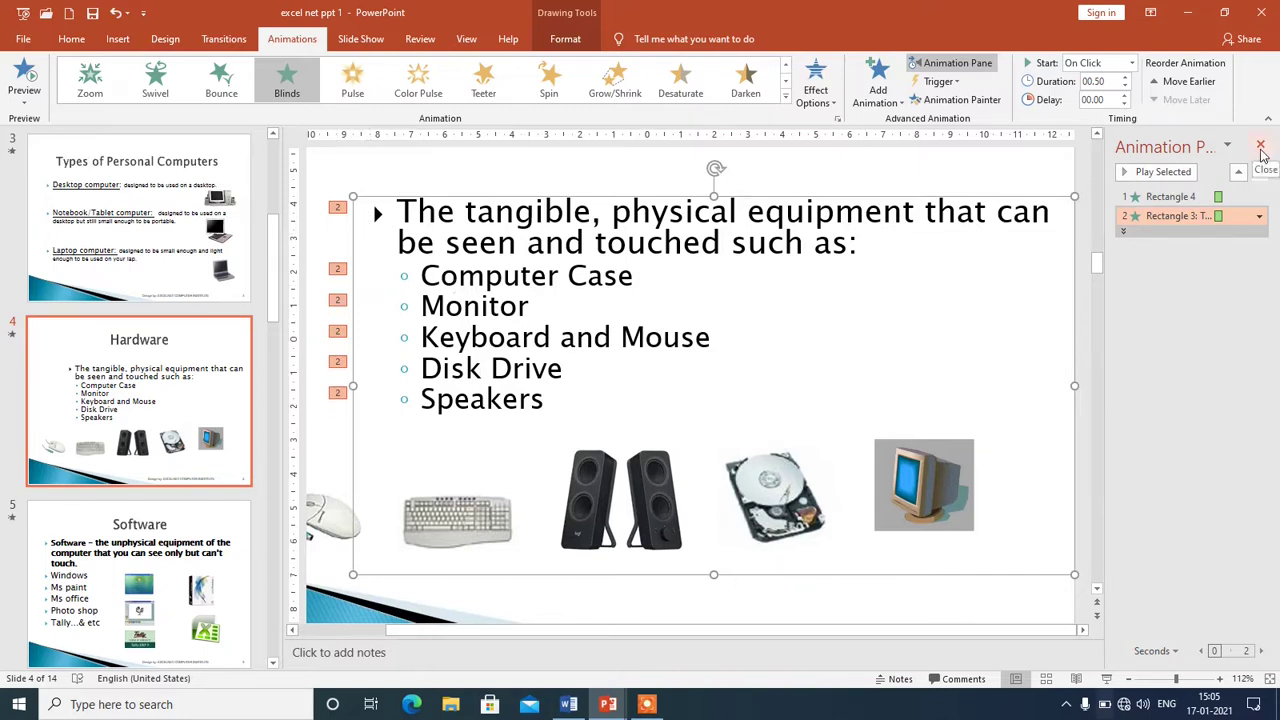
# - Reselect the Hardware title to check its Blinds animation
pyautogui.click(1097, 135)
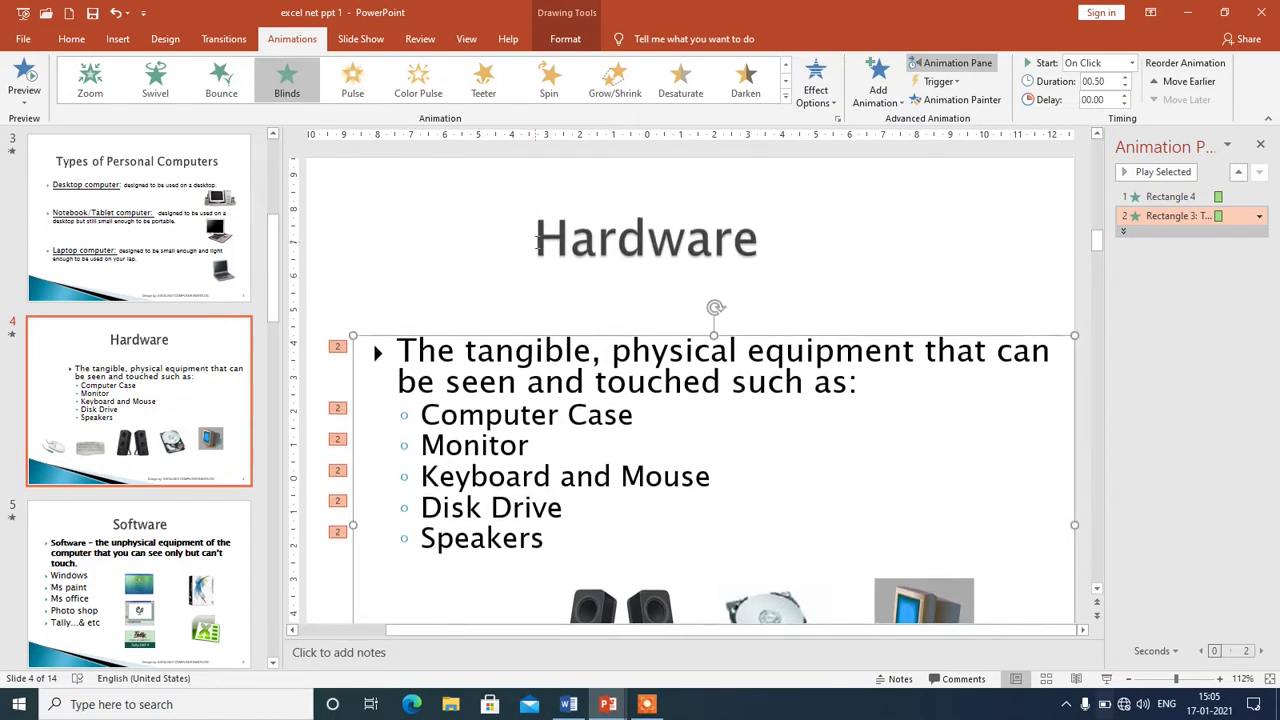
pyautogui.click(538, 240)
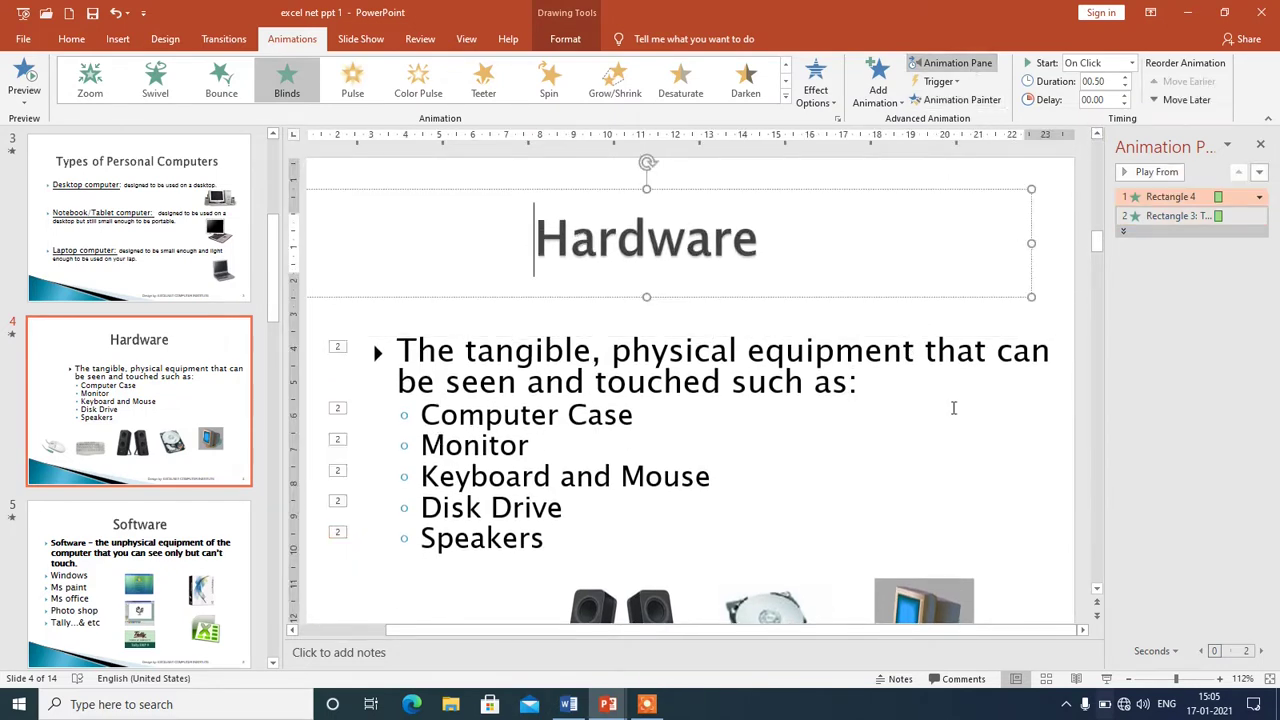
pyautogui.click(1053, 322)
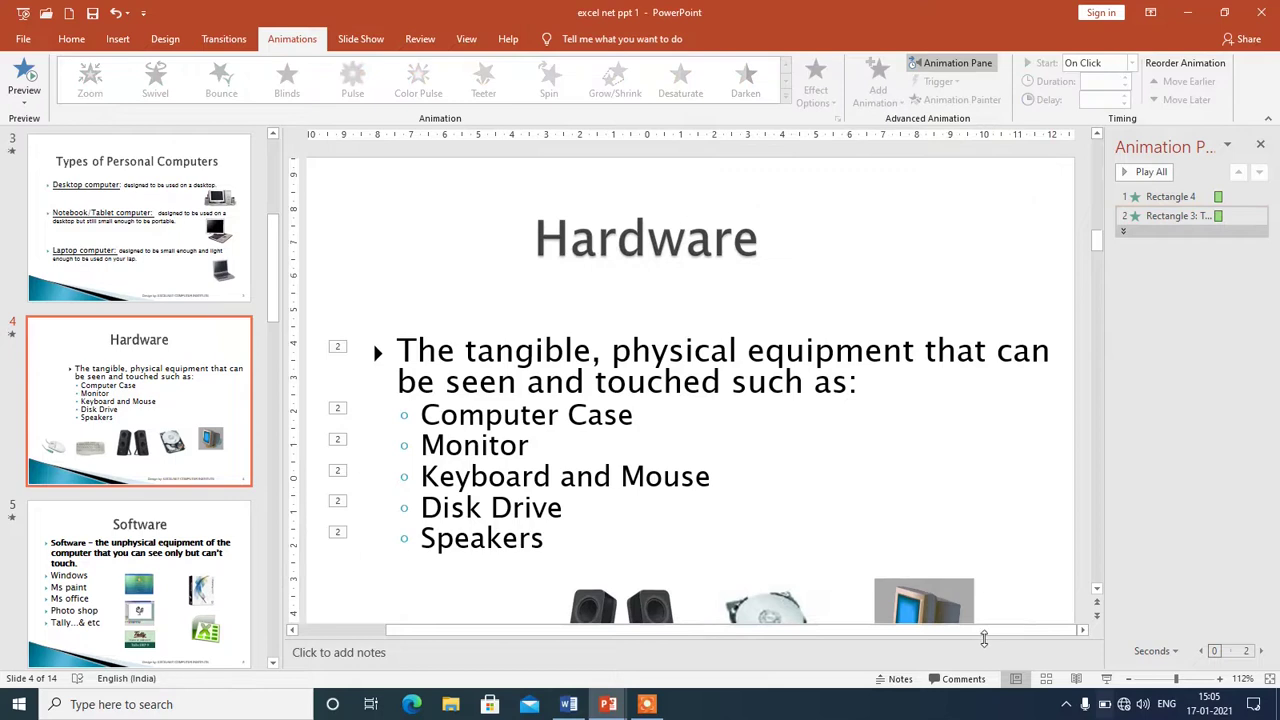
pyautogui.moveTo(978, 636); pyautogui.dragTo(949, 627)
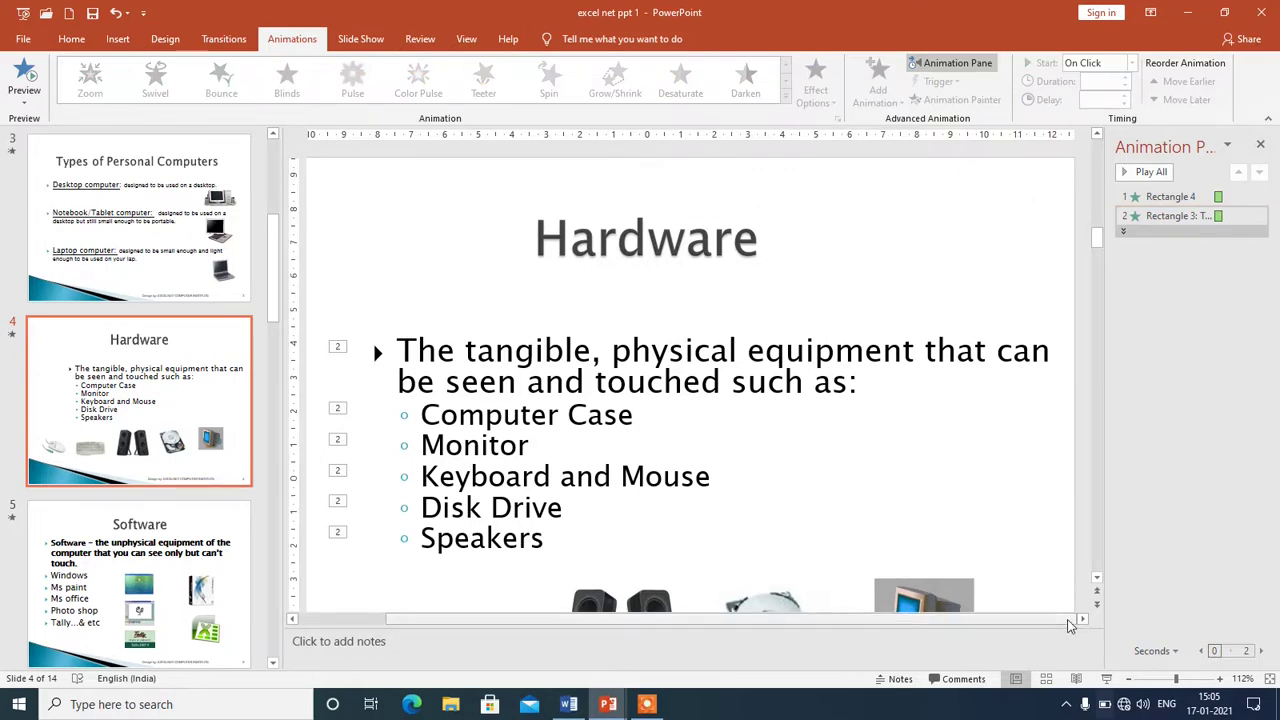
pyautogui.hscroll(-2, 1098, 555)
pyautogui.hscroll(-2, 1098, 555)
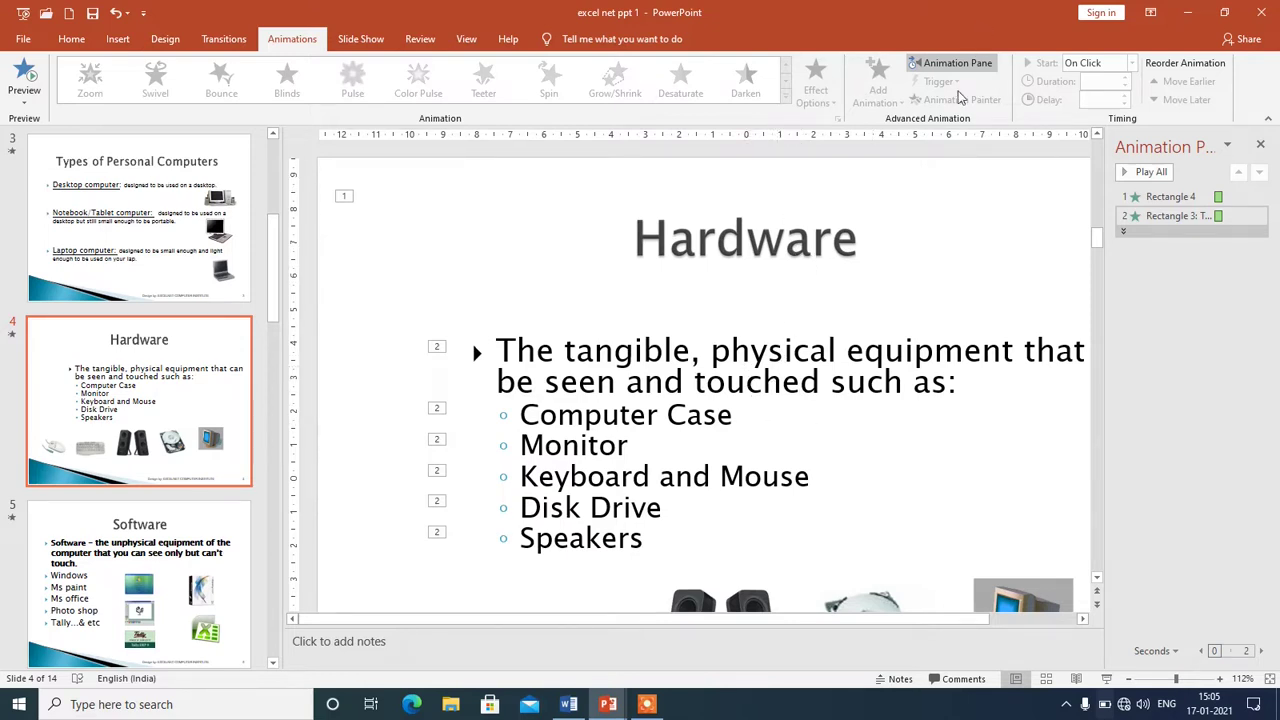
pyautogui.click(812, 237)
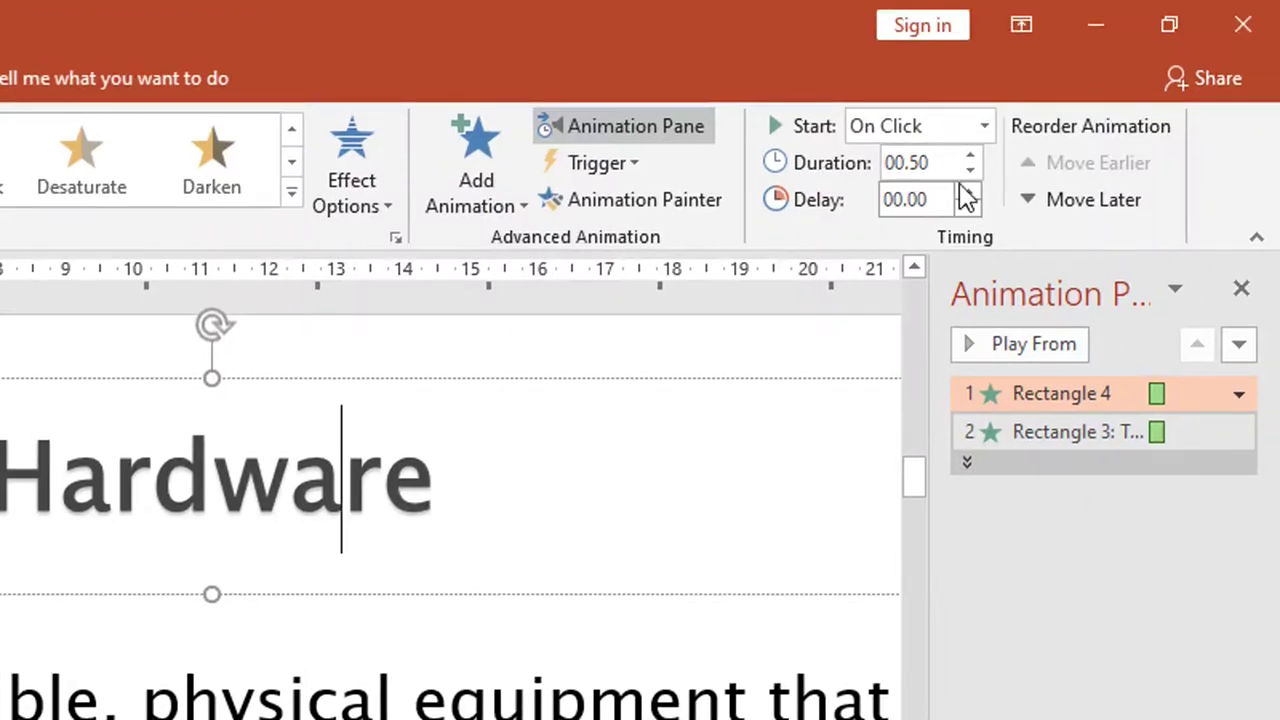
pyautogui.click(984, 127)
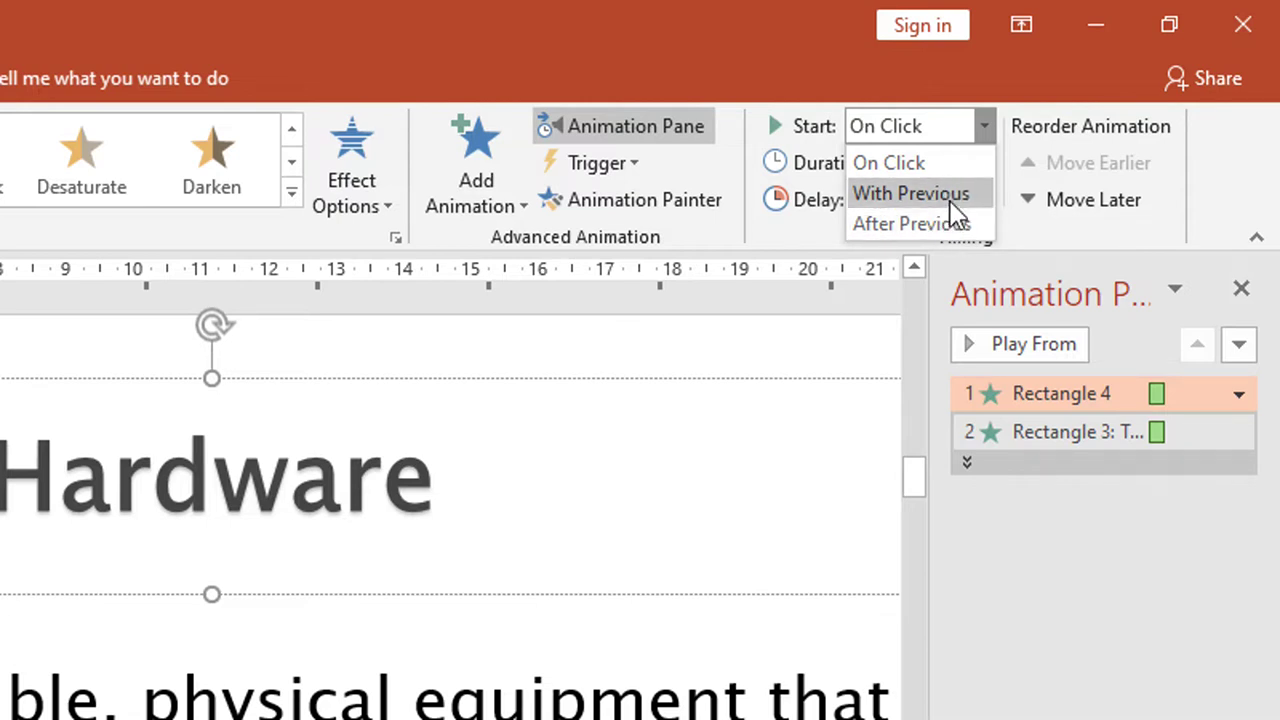
pyautogui.click(908, 165)
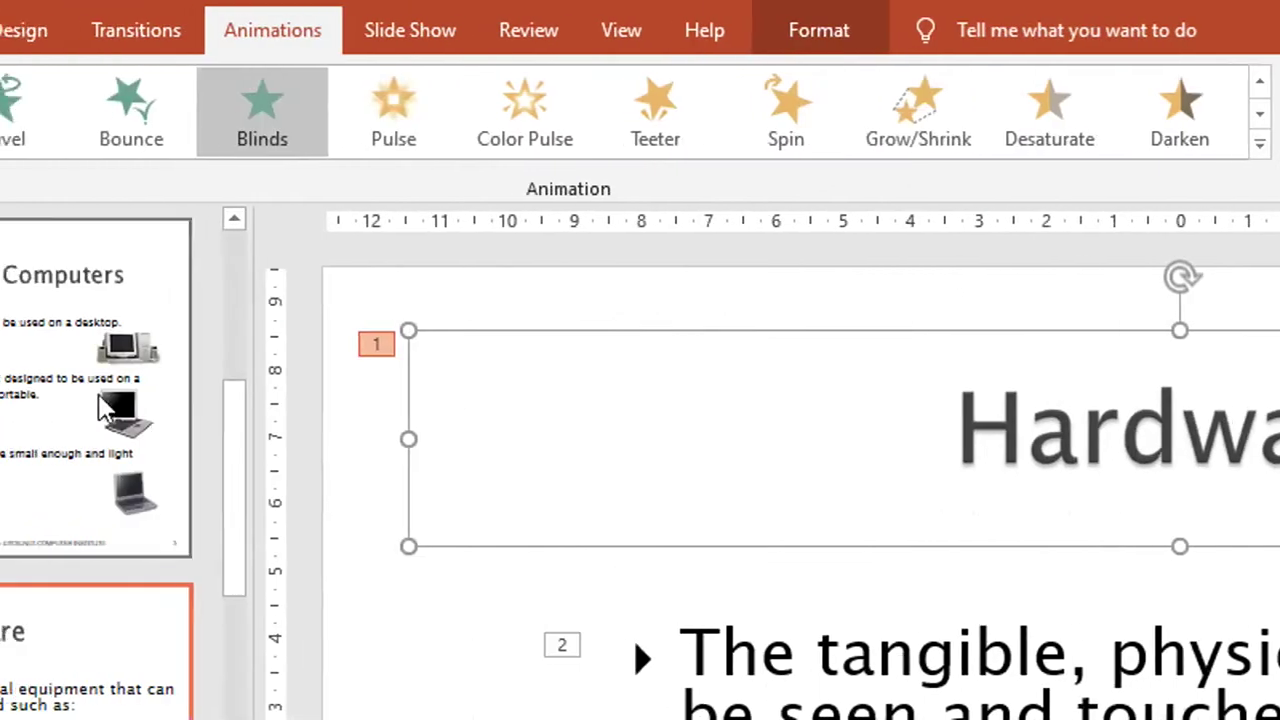
pyautogui.click(186, 391)
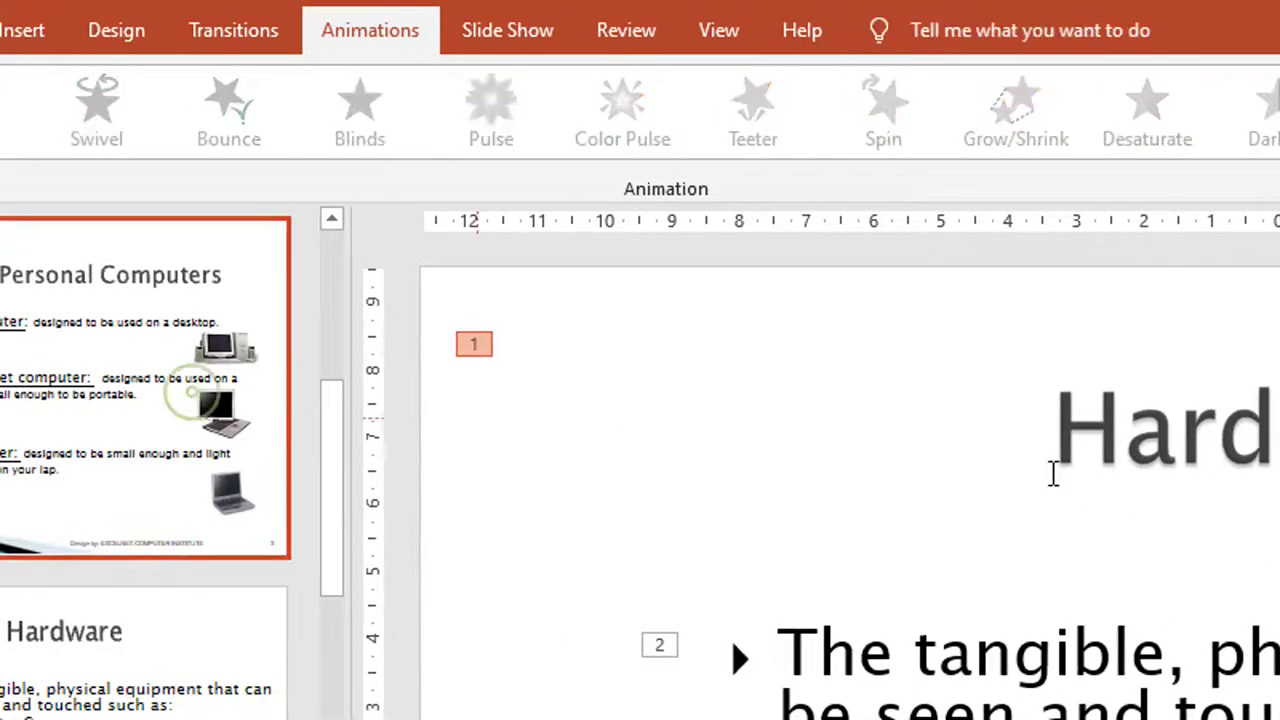
# - Return to slide 2, What Is A Computer?, close the Animation Pane and select its title
pyautogui.scroll(3, 186, 380)
pyautogui.click(186, 380)
pyautogui.scroll(2, 130, 425)
pyautogui.click(127, 406)
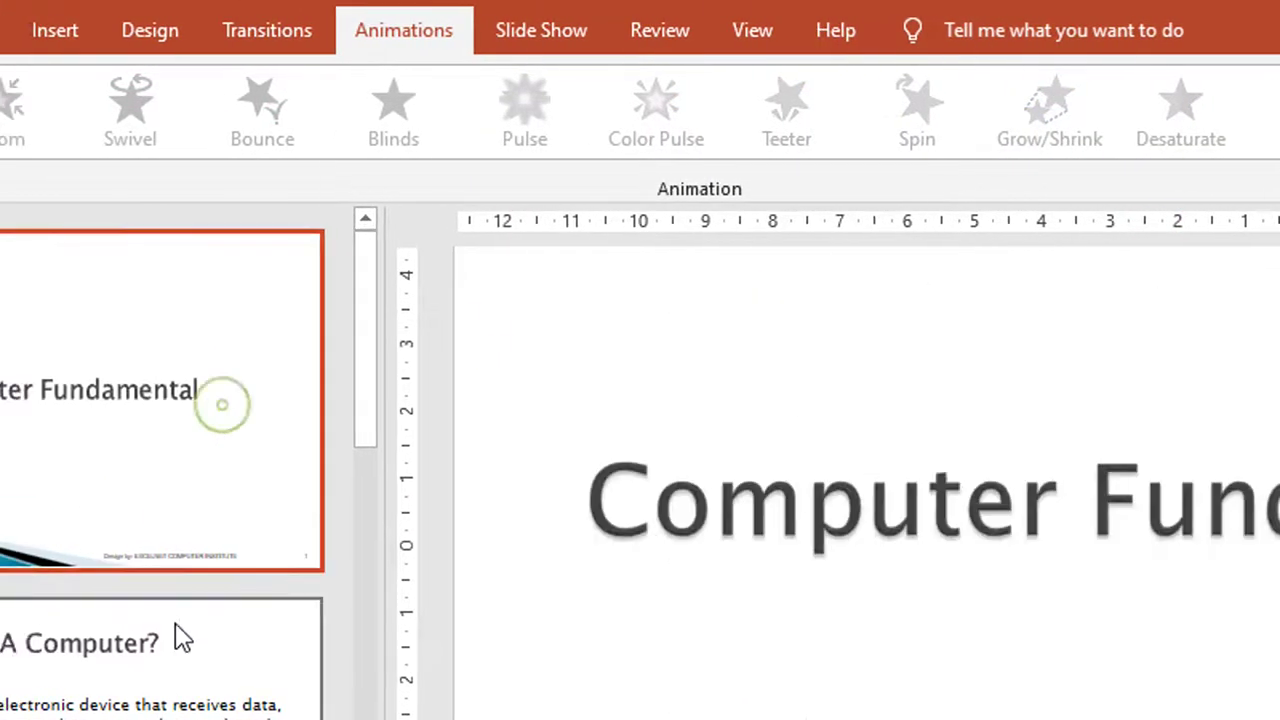
pyautogui.click(80, 630)
pyautogui.scroll(5, 1077, 451)
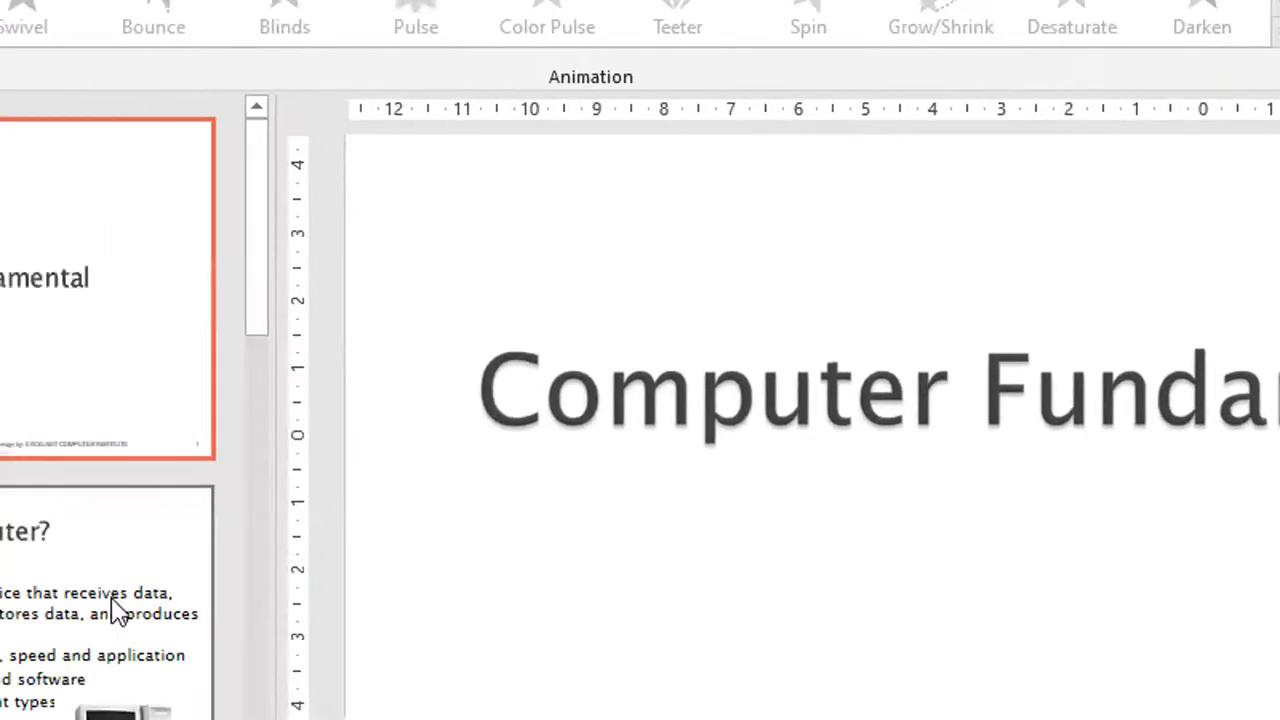
pyautogui.click(165, 694)
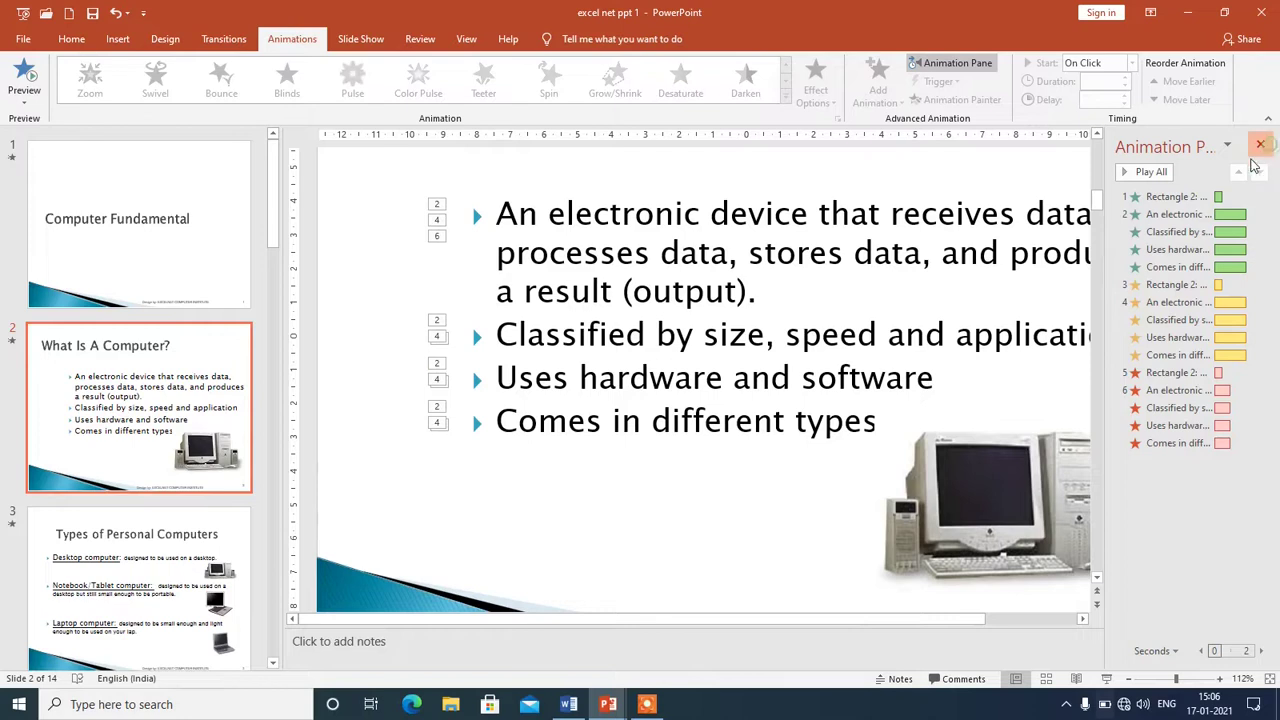
pyautogui.click(1261, 146)
pyautogui.scroll(3, 1273, 137)
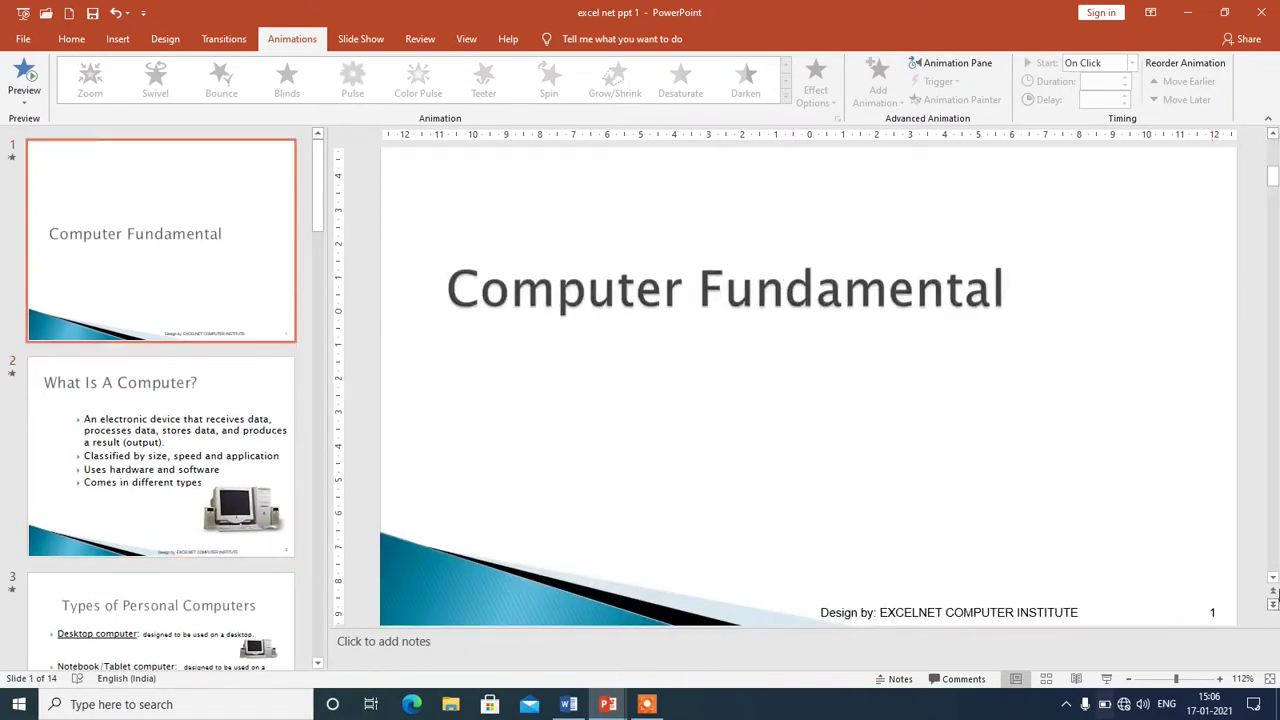
pyautogui.scroll(-3, 1273, 580)
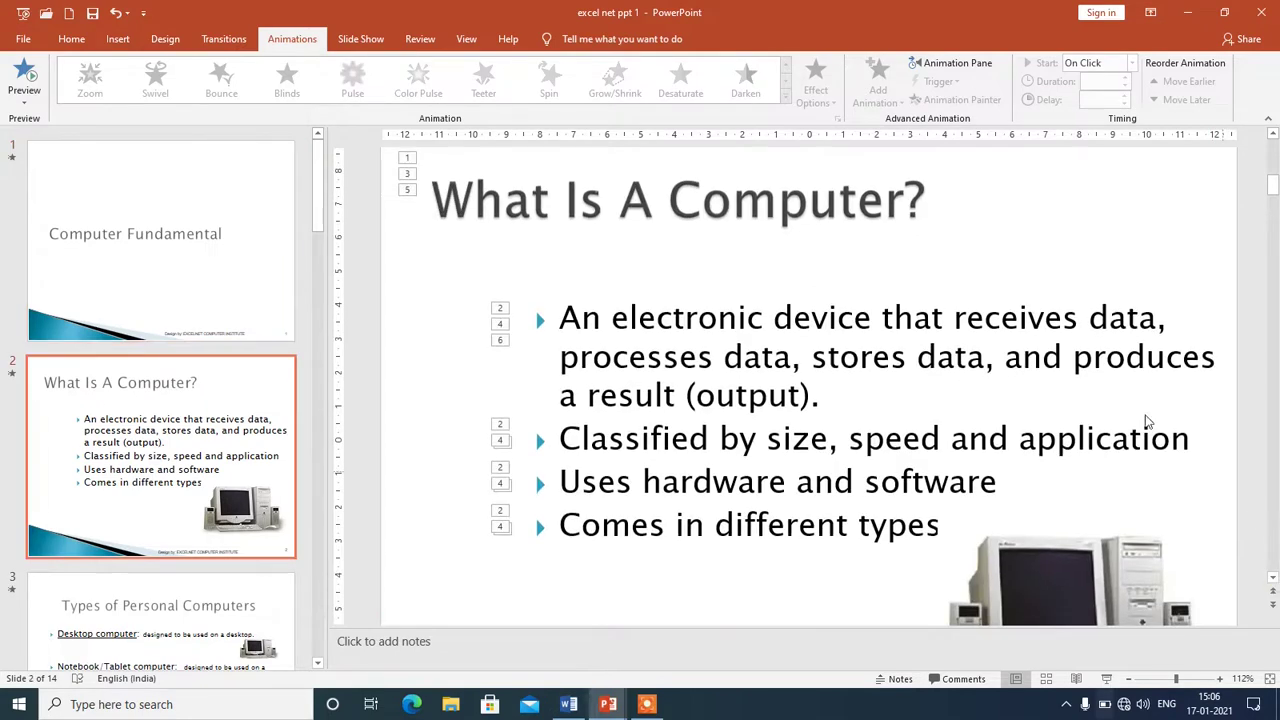
pyautogui.click(815, 207)
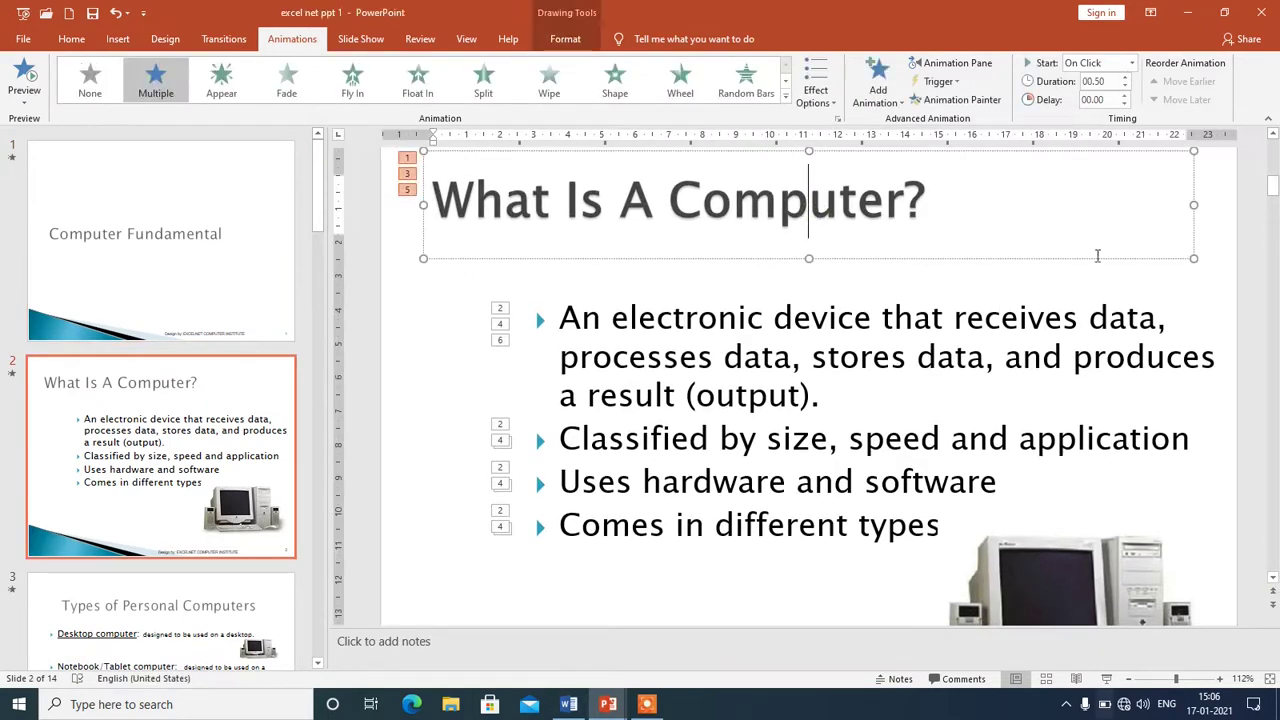
# - Preview the title animation, try a longer duration, and preview again
pyautogui.moveTo(944, 193); pyautogui.dragTo(342, 195)
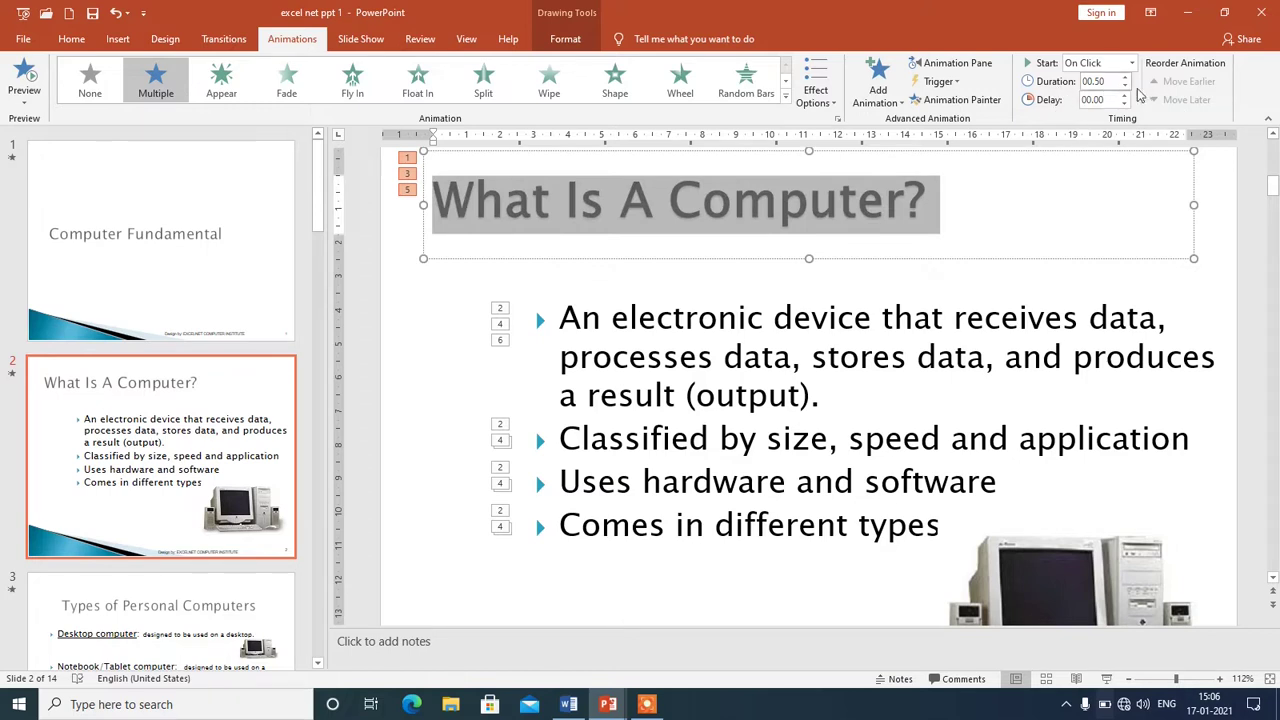
pyautogui.click(24, 80)
pyautogui.click(1126, 77)
pyautogui.click(1126, 77)
pyautogui.click(1126, 77)
pyautogui.click(24, 78)
# - Shorten the title animation's duration to 00.75 seconds
pyautogui.click(657, 204)
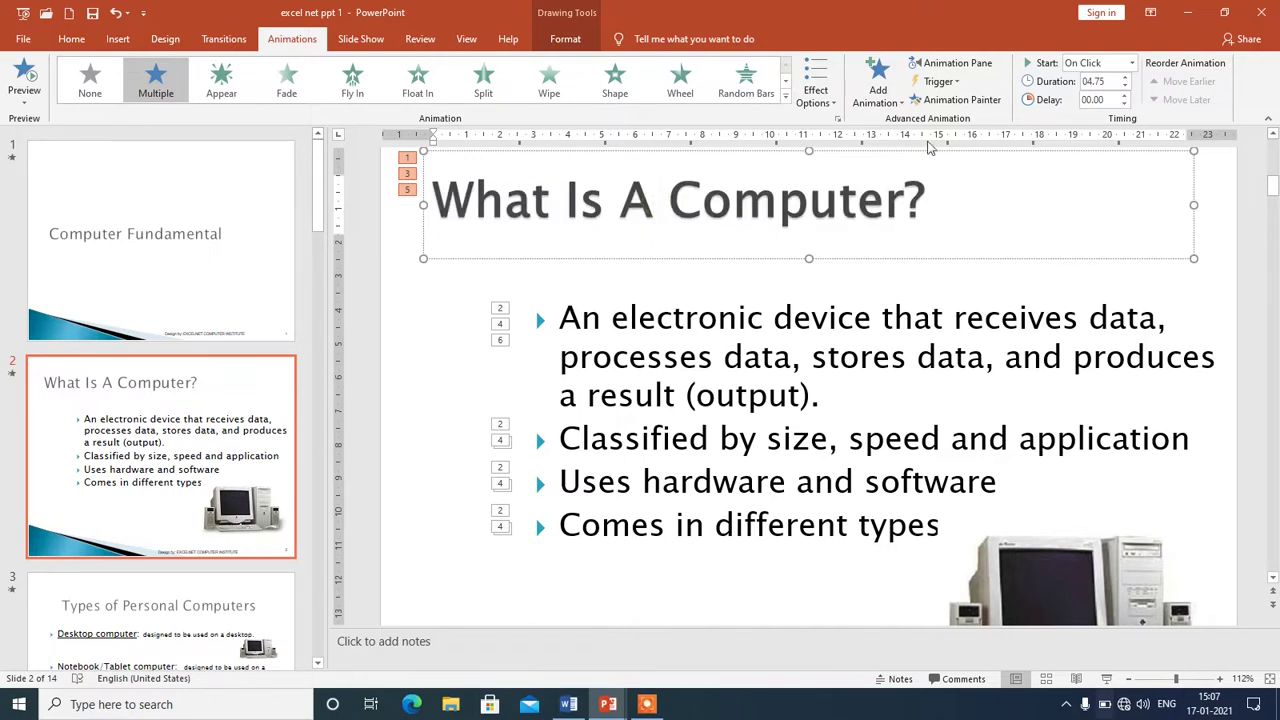
pyautogui.click(1124, 87)
pyautogui.click(1124, 87)
pyautogui.click(1124, 87)
pyautogui.click(1124, 87)
pyautogui.click(1124, 87)
pyautogui.click(1124, 87)
pyautogui.click(1124, 87)
pyautogui.click(1124, 87)
pyautogui.click(1124, 87)
pyautogui.click(1124, 87)
pyautogui.click(1124, 87)
pyautogui.click(1124, 87)
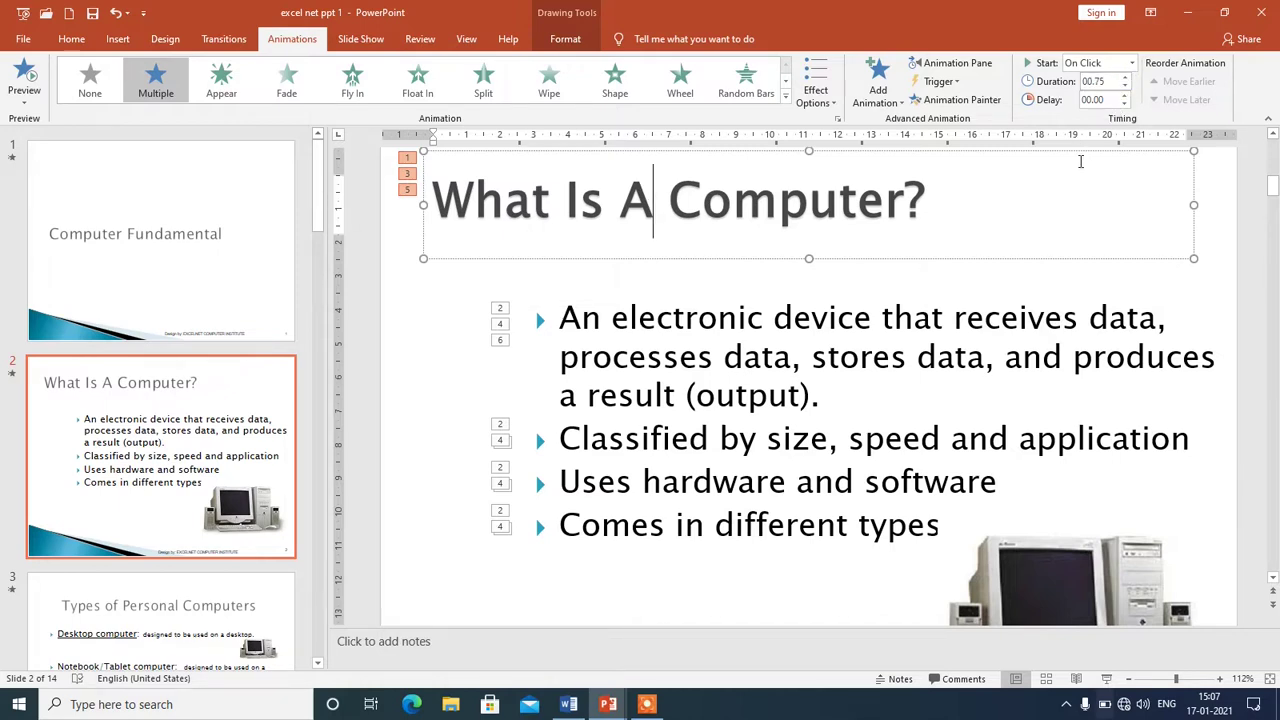
# - Give the title animation a 03.75-second delay
pyautogui.click(1123, 96)
pyautogui.moveTo(964, 193); pyautogui.dragTo(428, 200)
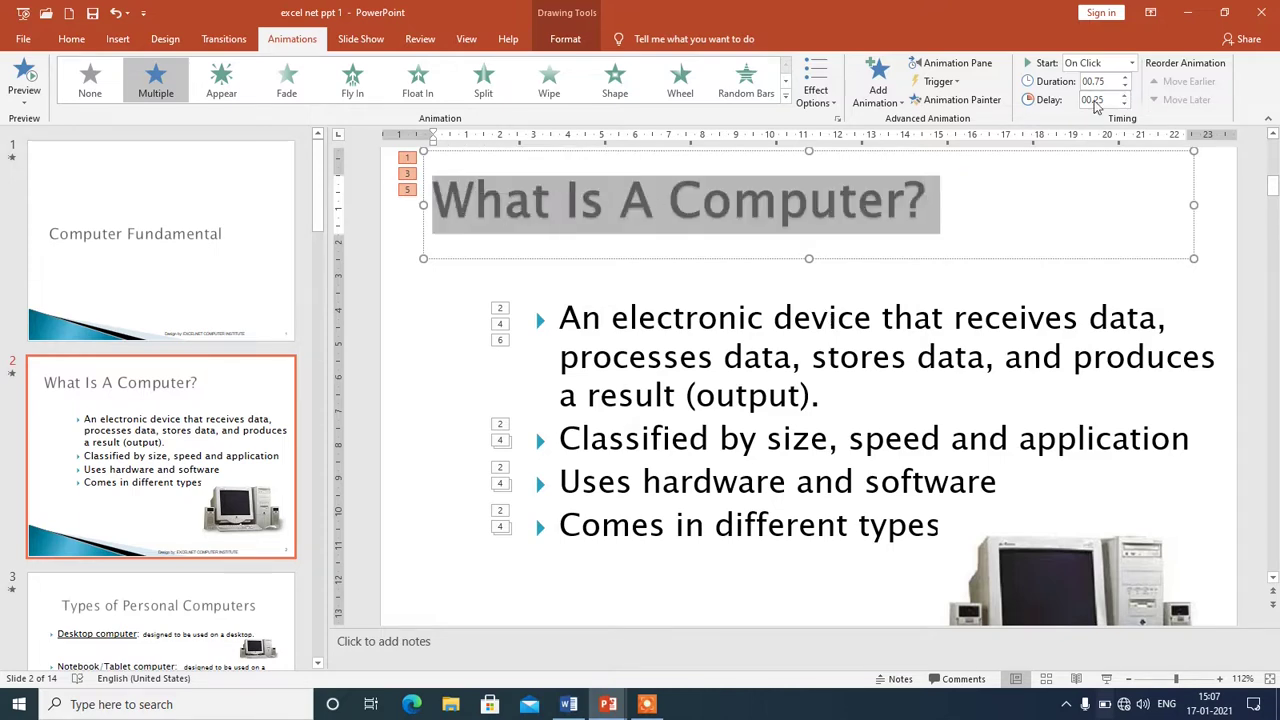
pyautogui.click(1123, 95)
pyautogui.click(1124, 94)
pyautogui.click(1123, 95)
pyautogui.click(860, 359)
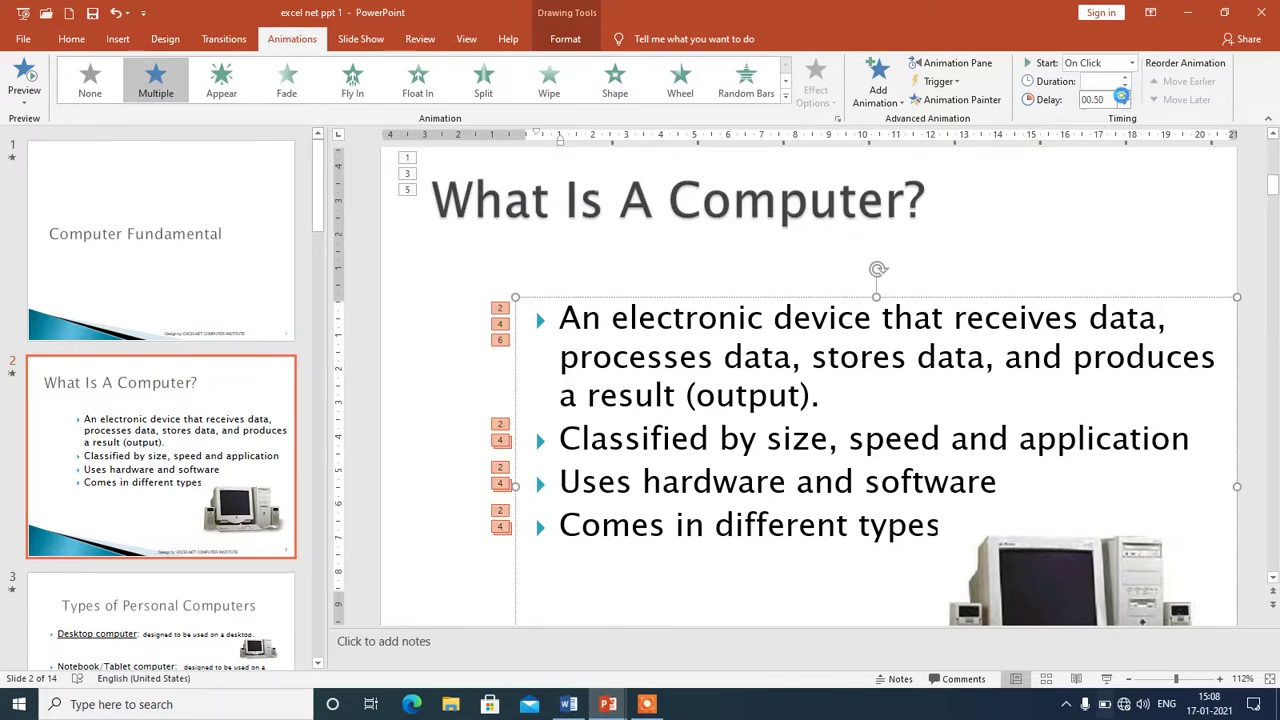
# - Raise the bullet text animation's delay to 03.75 seconds
pyautogui.click(1122, 95)
pyautogui.click(1122, 95)
pyautogui.click(1122, 95)
pyautogui.click(1122, 95)
pyautogui.click(1123, 95)
pyautogui.click(1124, 95)
pyautogui.click(1124, 95)
# - Lengthen the bullet text animation's duration to 01.75 and preview the slide
pyautogui.click(1111, 83)
pyautogui.click(1125, 79)
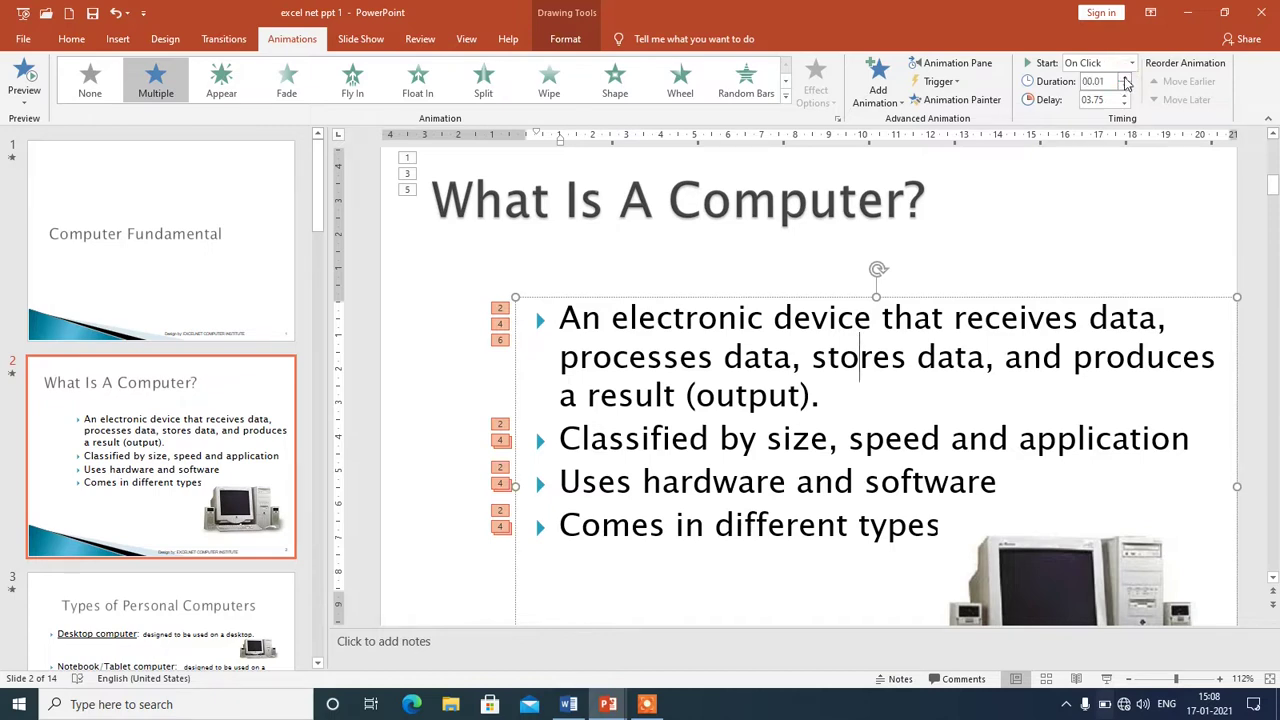
pyautogui.click(1124, 77)
pyautogui.click(1124, 77)
pyautogui.click(1124, 77)
pyautogui.click(1124, 77)
pyautogui.click(24, 78)
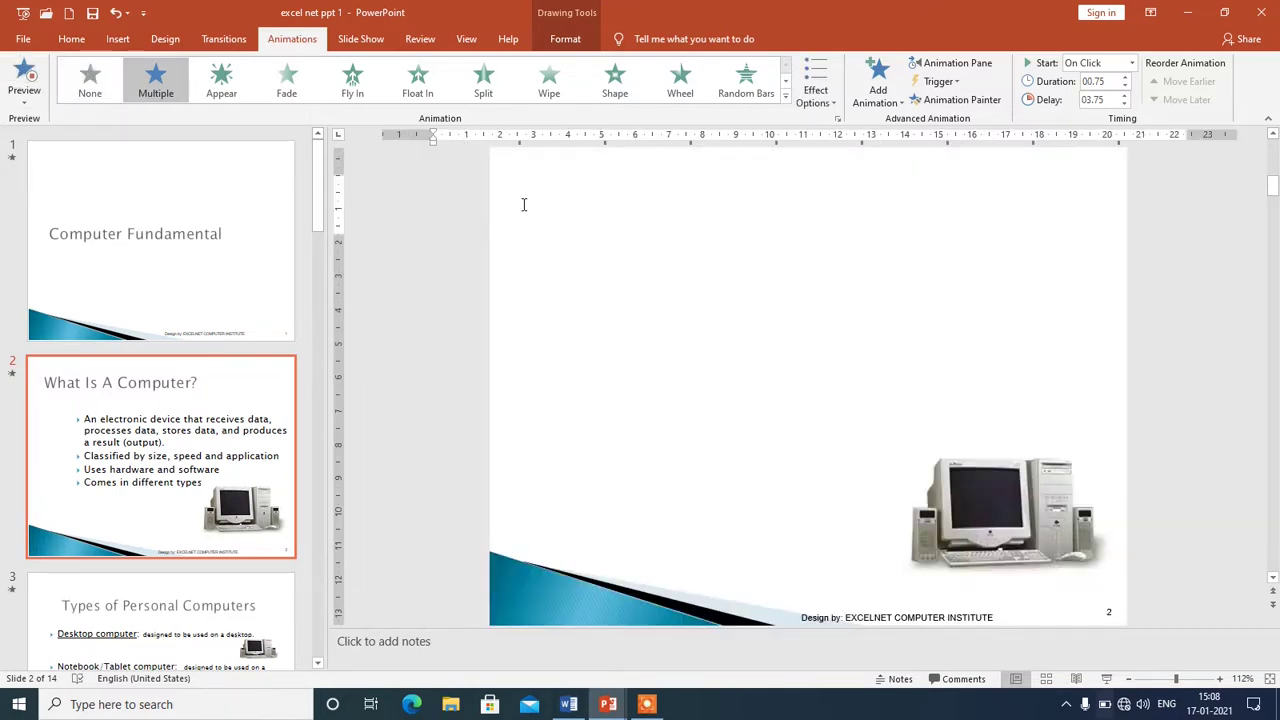
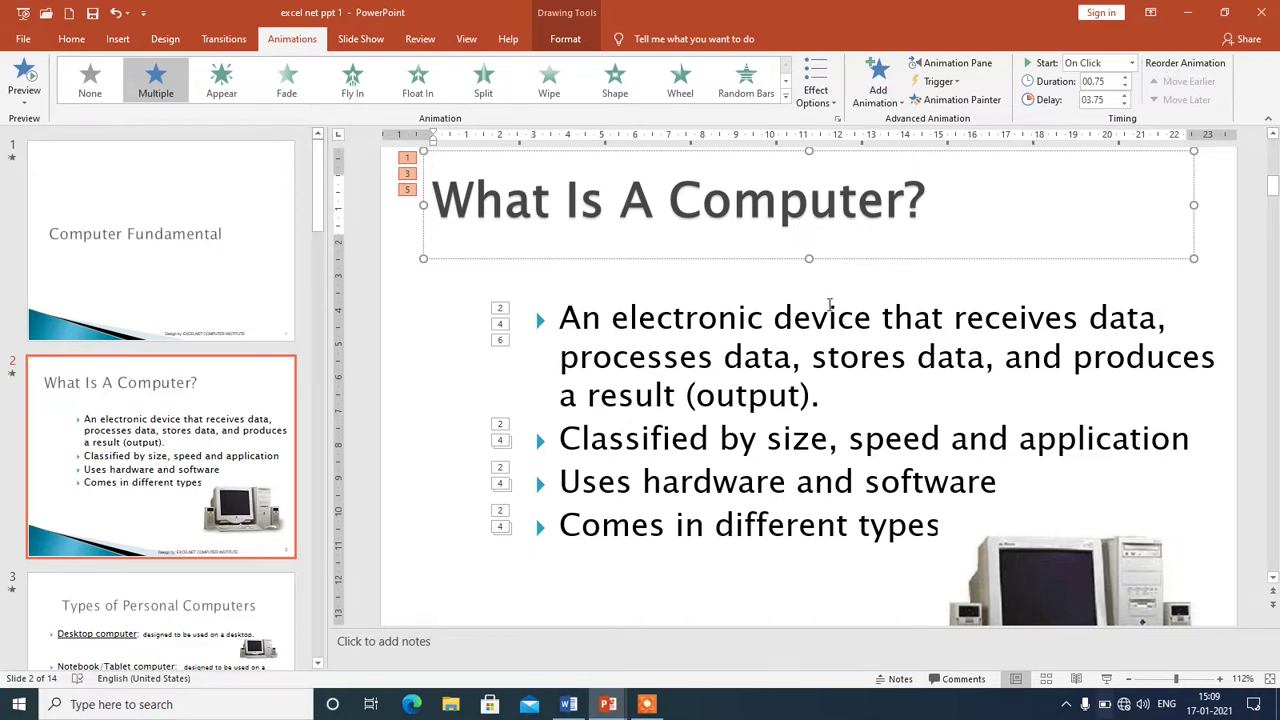
# - Select the 'Types of Personal Computers' title on slide 3 to show its Wheel animation, sixth in order
pyautogui.scroll(1, 645, 248)
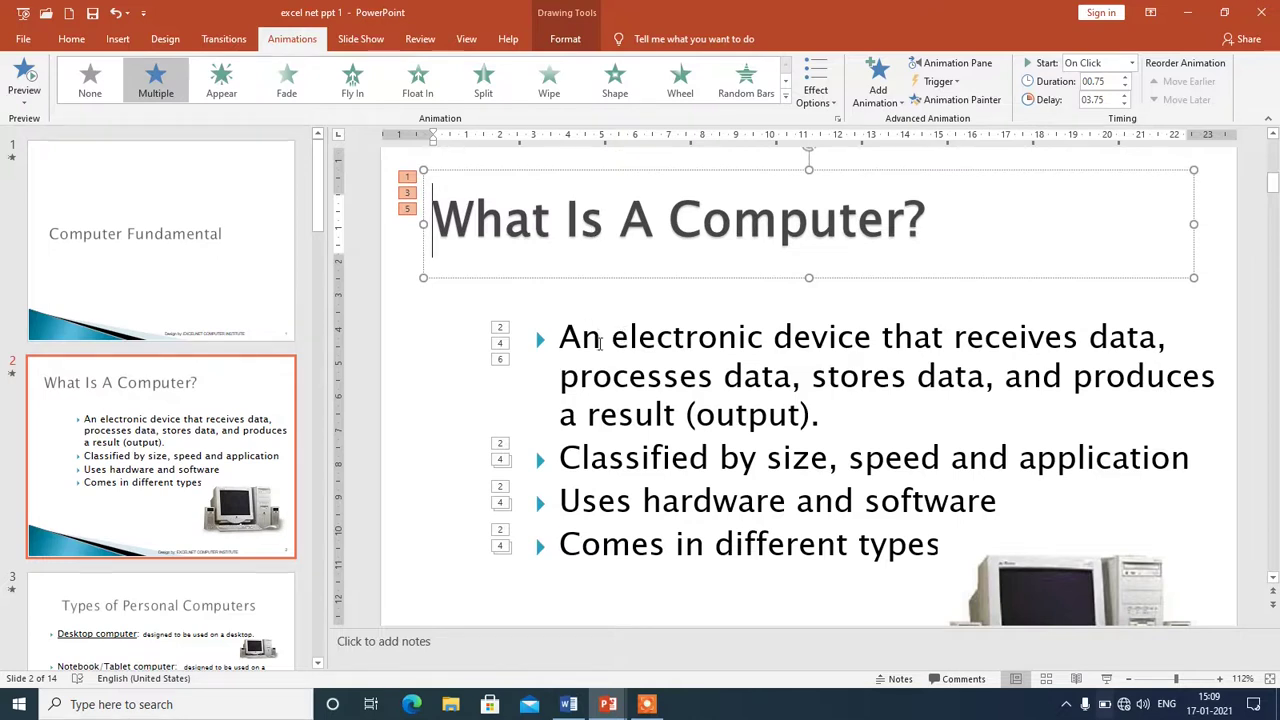
pyautogui.scroll(-1, 655, 380)
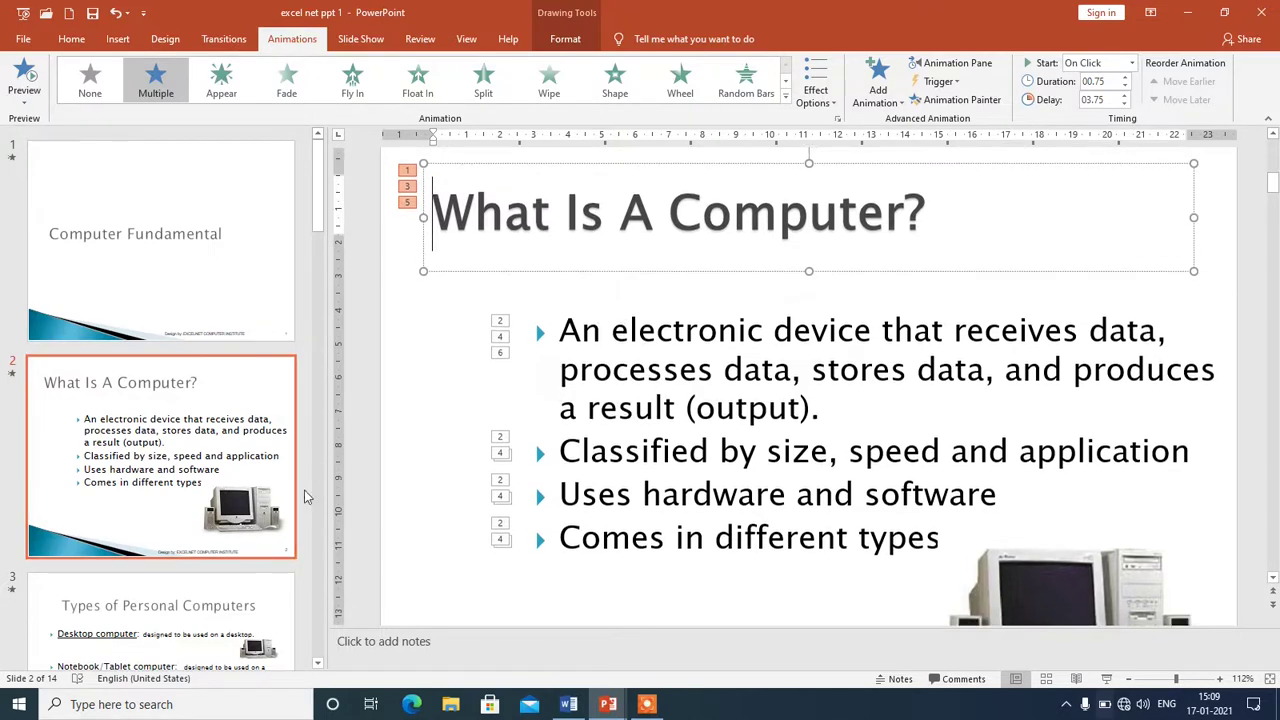
pyautogui.click(183, 583)
pyautogui.scroll(-3, 249, 553)
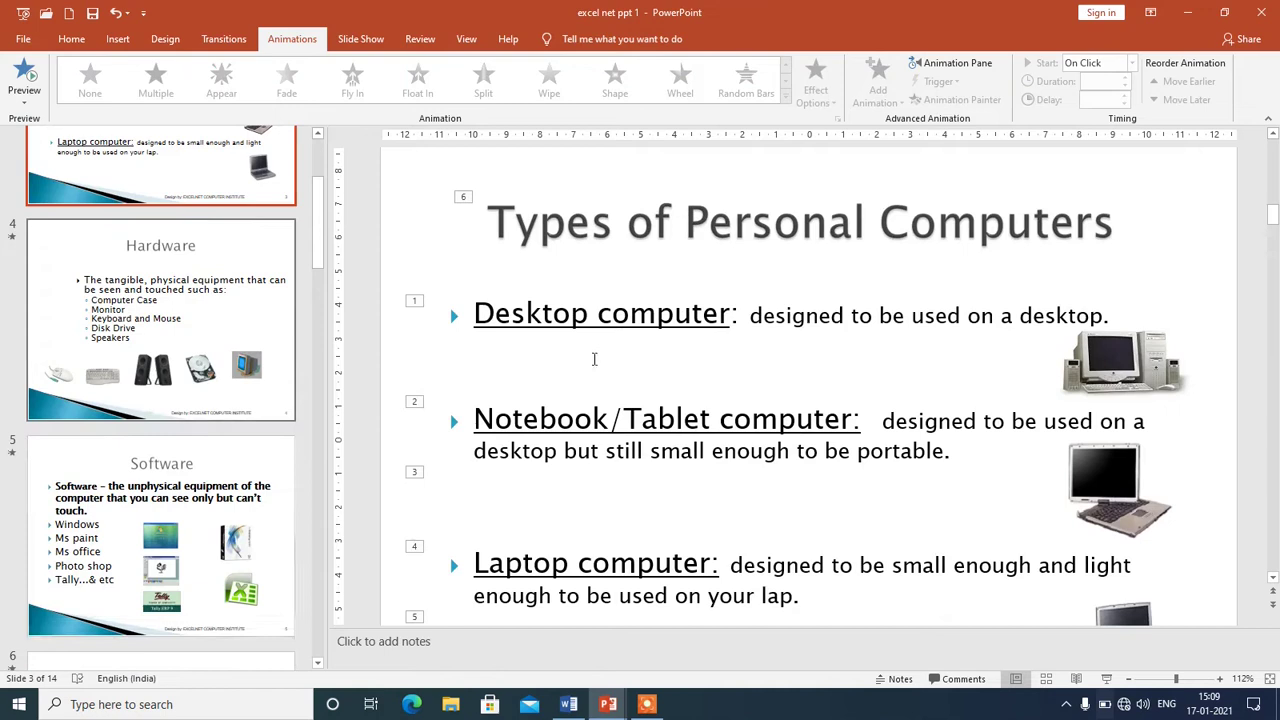
pyautogui.click(615, 352)
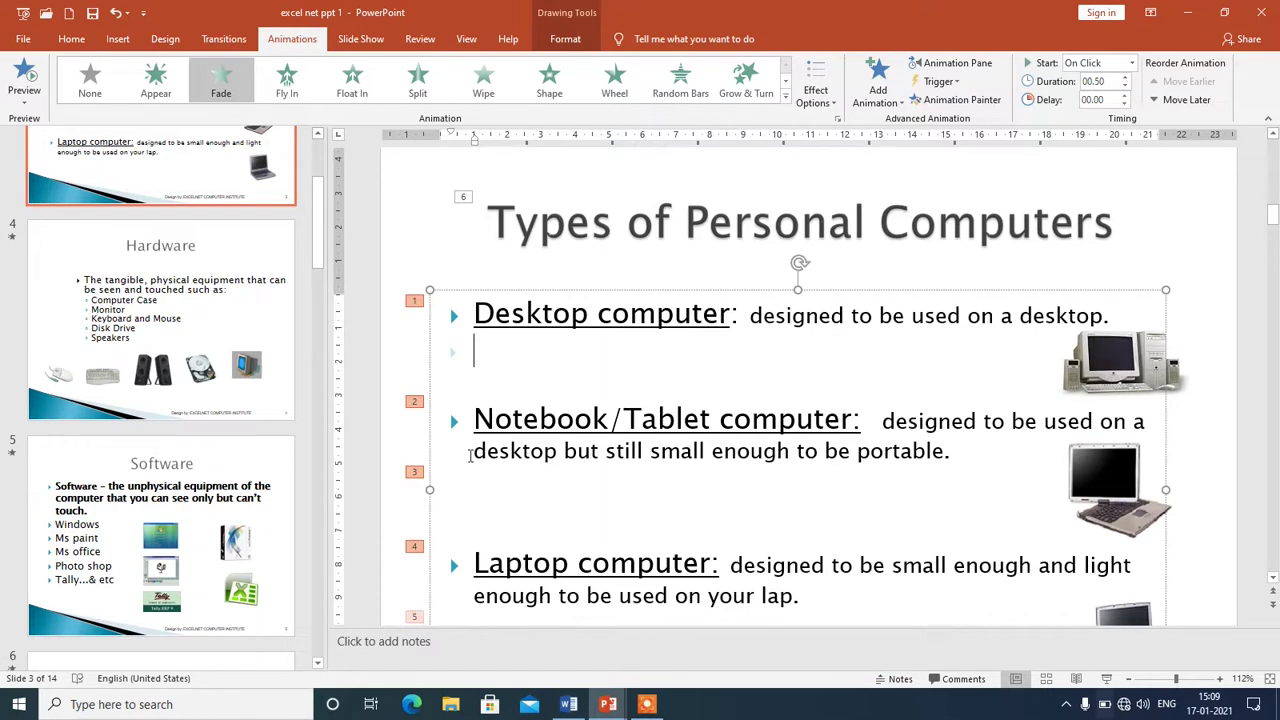
pyautogui.click(510, 220)
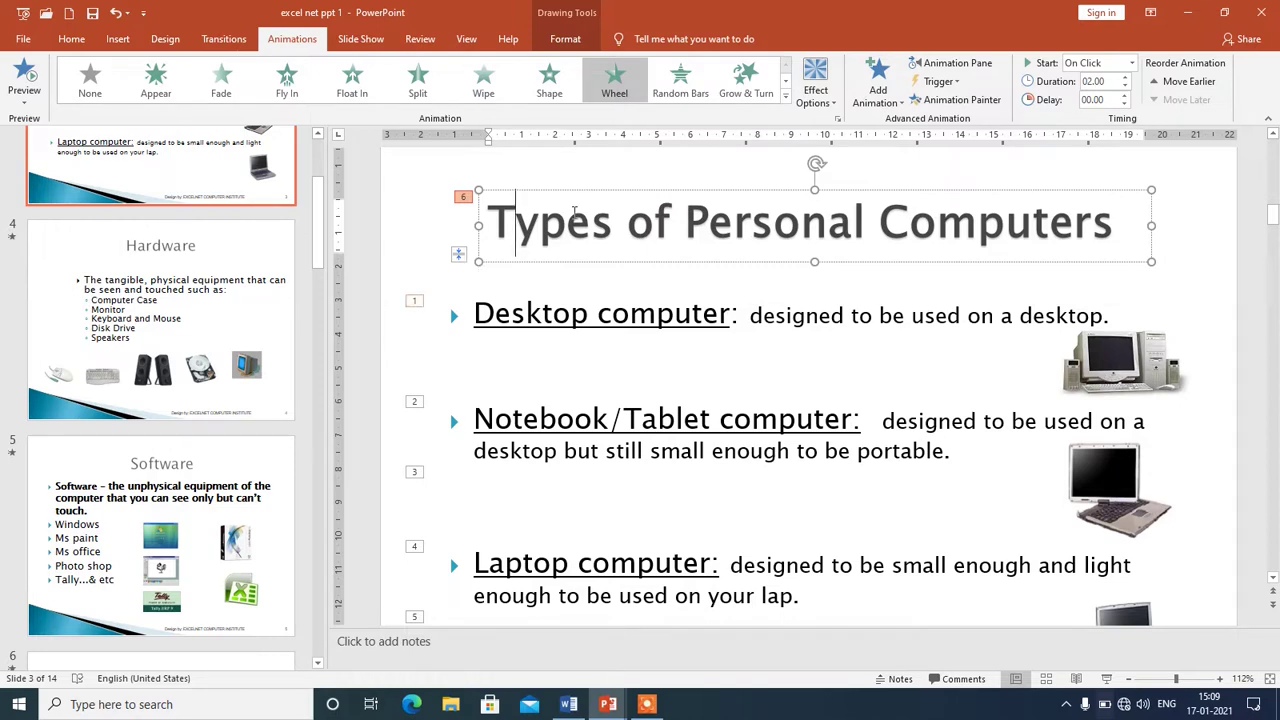
# - Move the title's Wheel animation to first in the animation order
pyautogui.click(1189, 82)
pyautogui.click(1189, 82)
pyautogui.click(1189, 82)
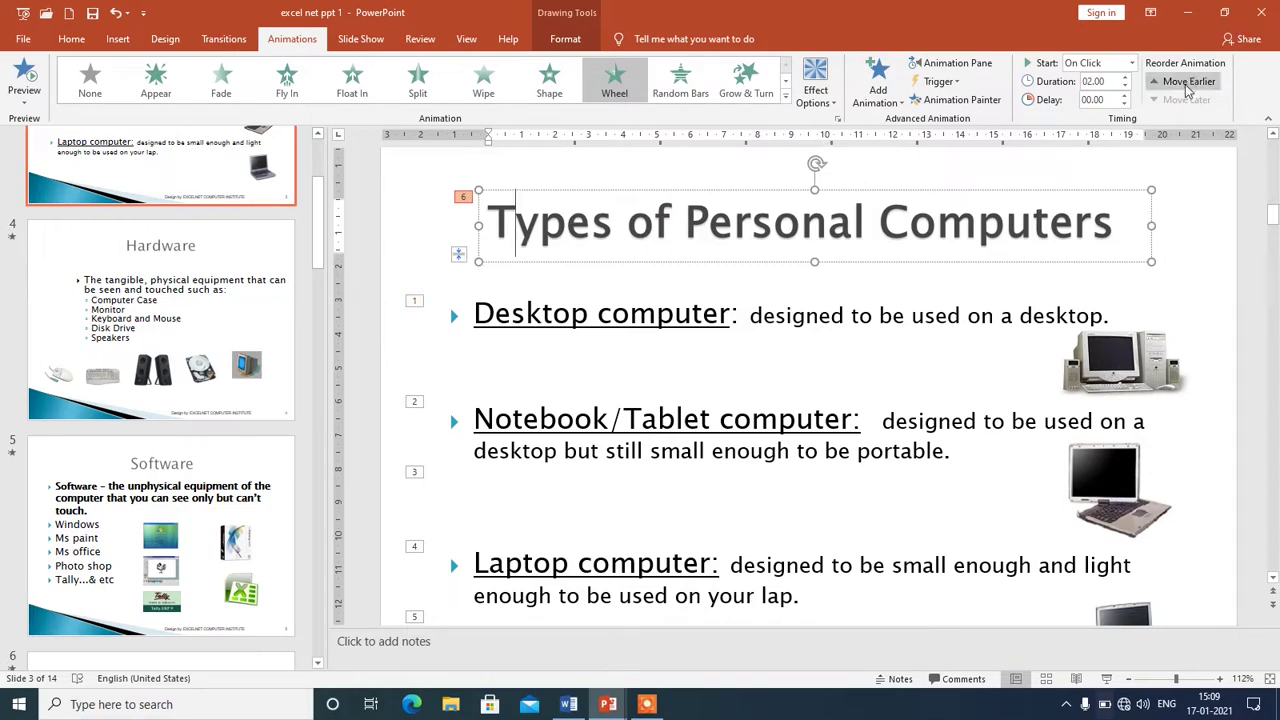
pyautogui.click(1189, 83)
pyautogui.click(1189, 83)
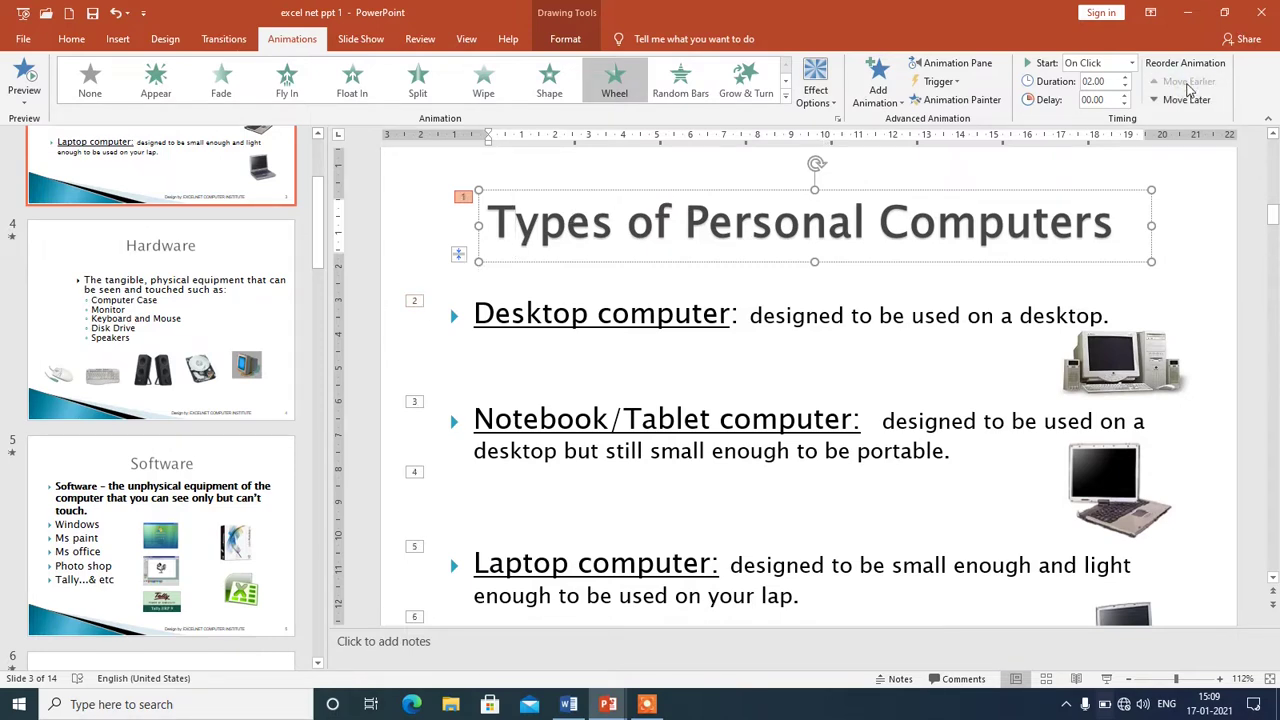
pyautogui.click(1187, 99)
pyautogui.click(1188, 100)
pyautogui.click(1189, 100)
pyautogui.click(1189, 100)
pyautogui.click(1189, 100)
pyautogui.click(1195, 88)
pyautogui.click(1195, 88)
pyautogui.click(1195, 88)
pyautogui.click(1195, 88)
pyautogui.click(1195, 88)
# - Check the bullet list's Fade animation, moving it one place earlier and then back later
pyautogui.click(540, 313)
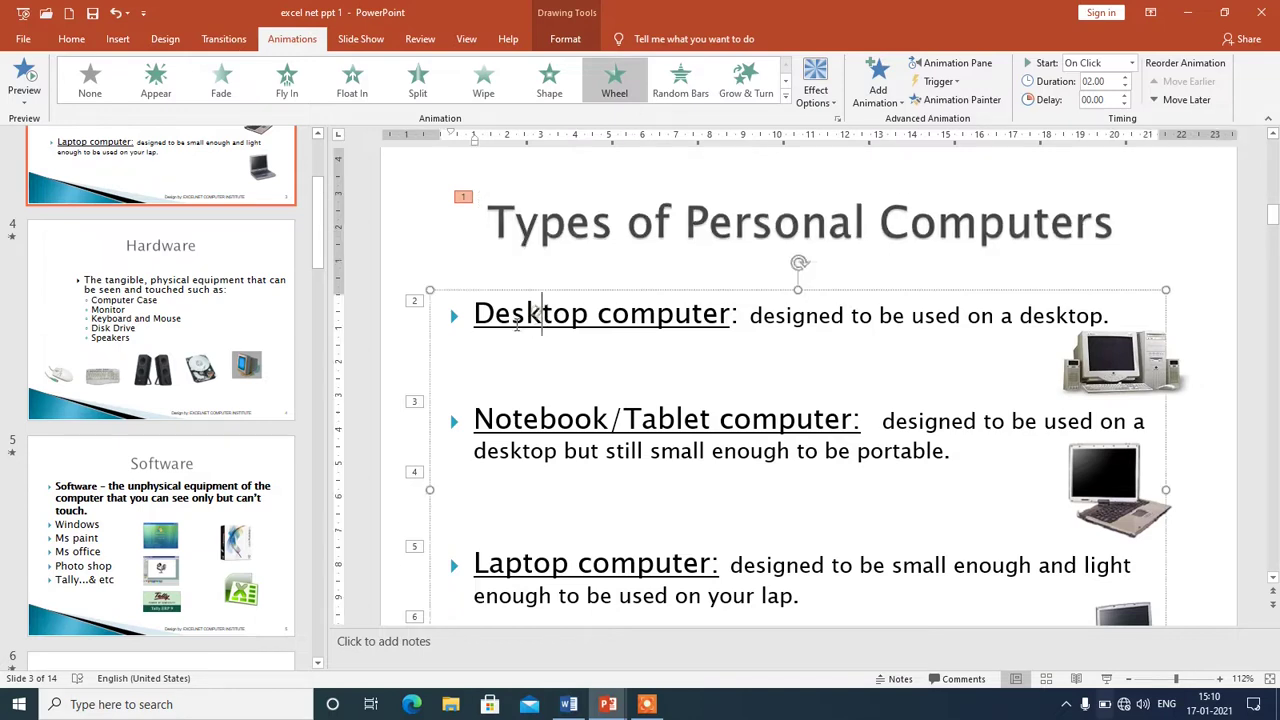
pyautogui.click(622, 237)
pyautogui.click(572, 338)
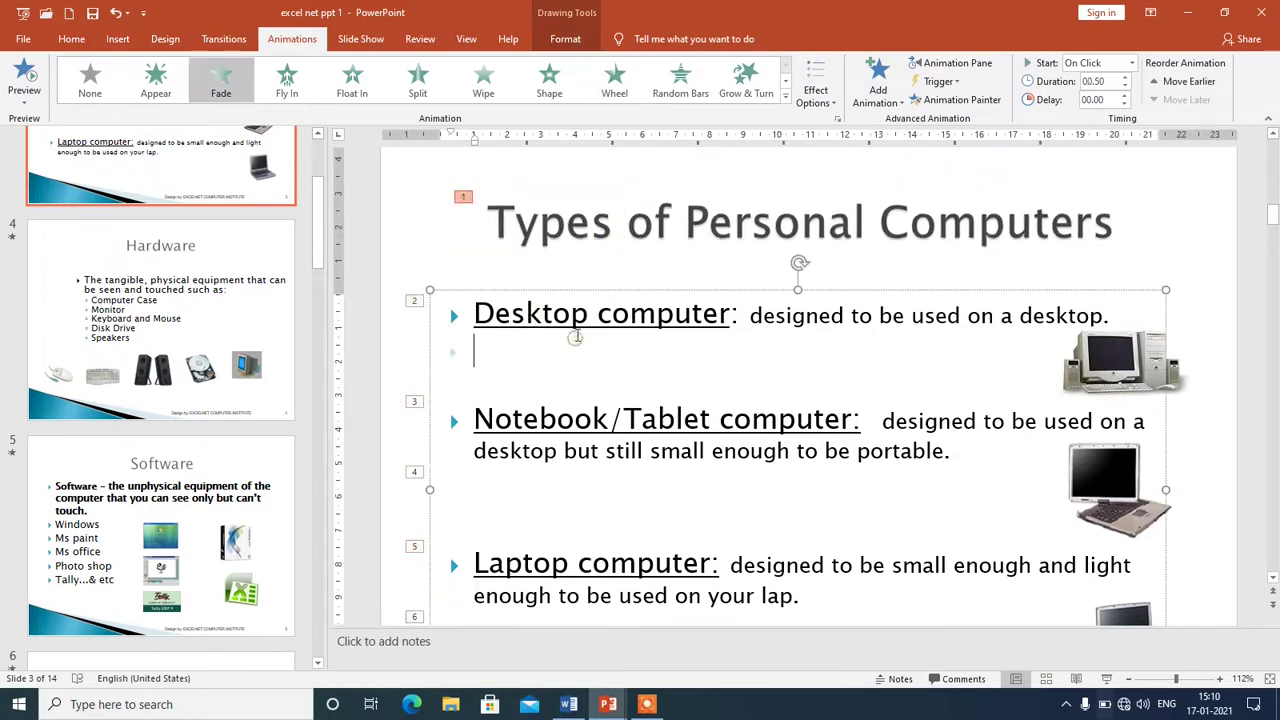
pyautogui.click(1189, 83)
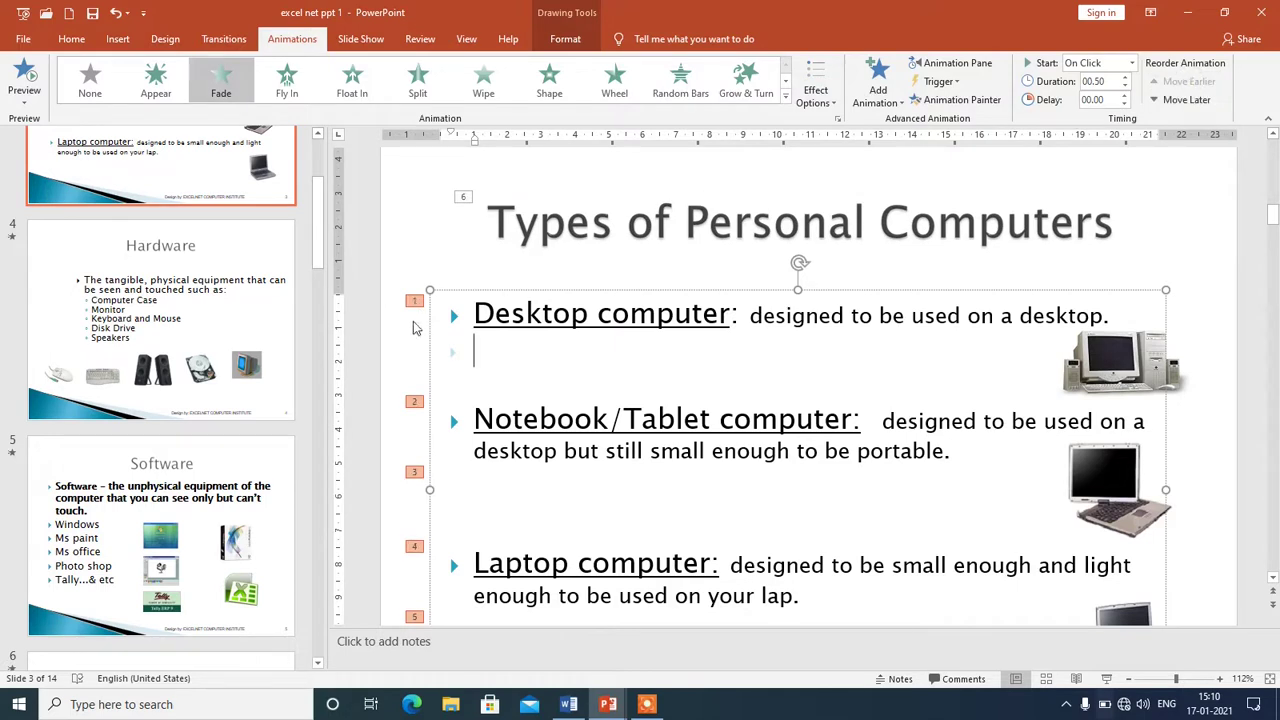
pyautogui.click(1187, 101)
pyautogui.scroll(1, 183, 289)
pyautogui.click(183, 289)
pyautogui.scroll(1, 183, 289)
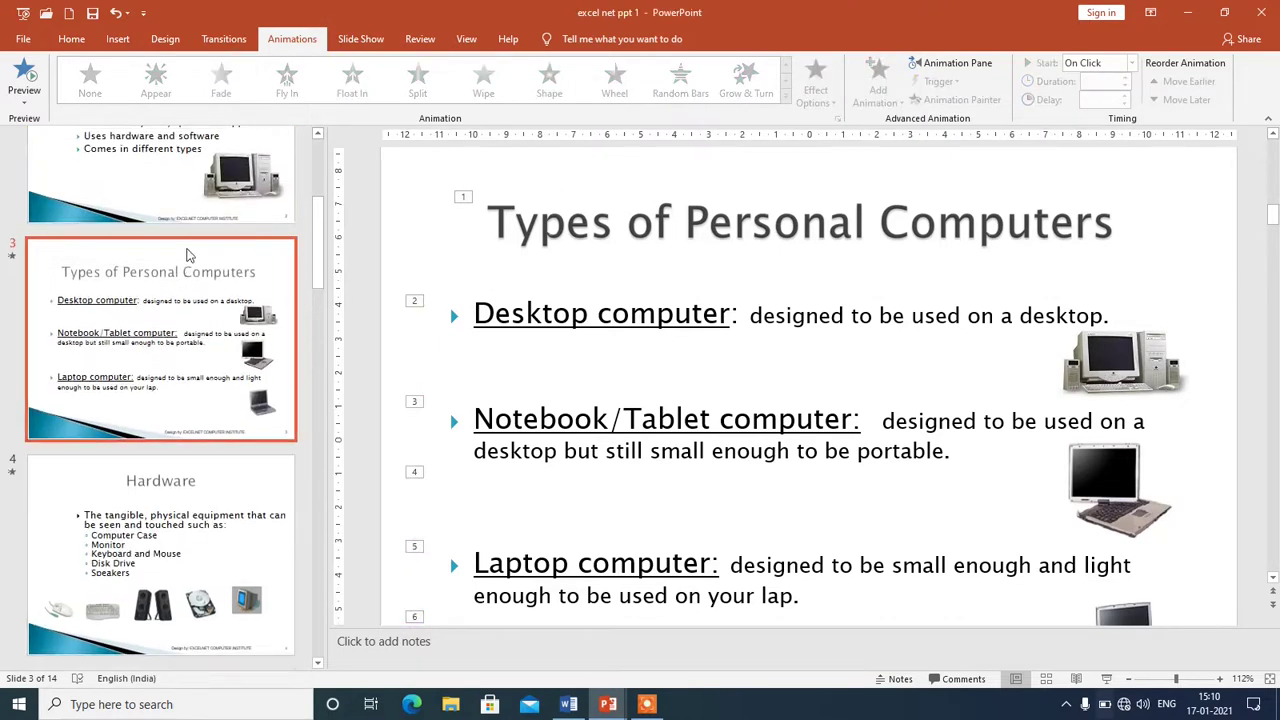
pyautogui.scroll(2, 190, 255)
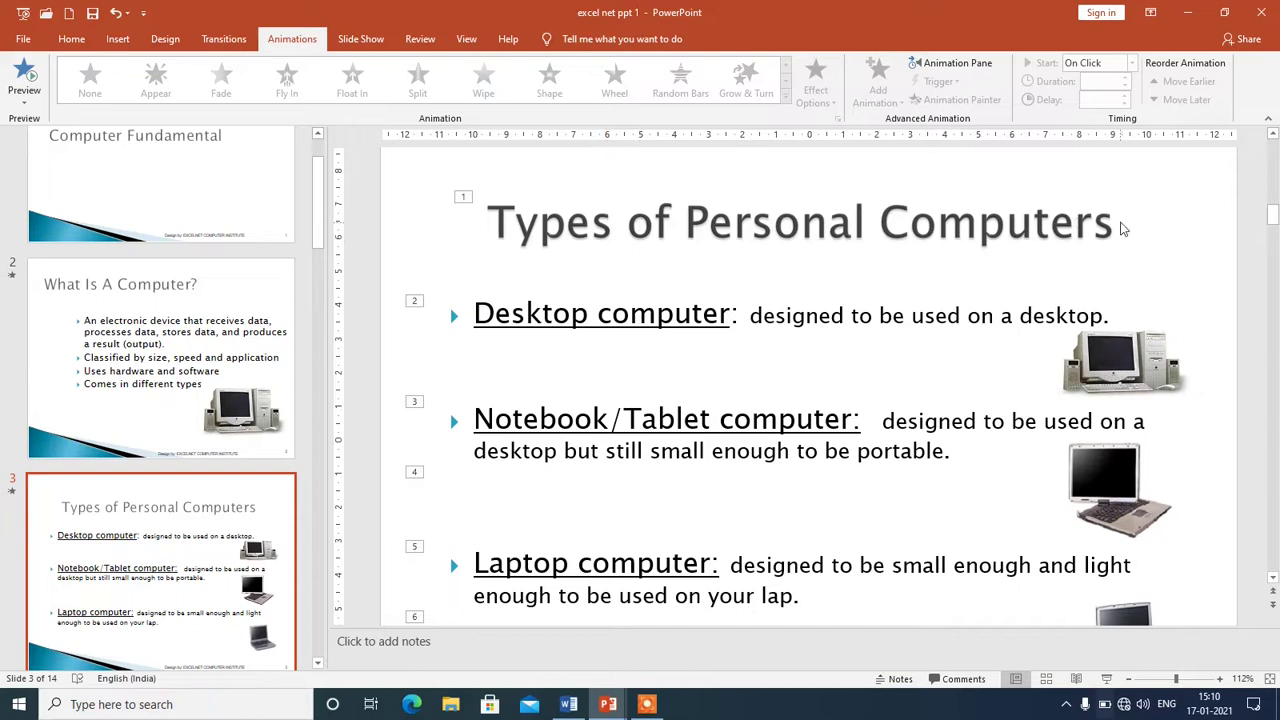
pyautogui.moveTo(1113, 222); pyautogui.dragTo(562, 222)
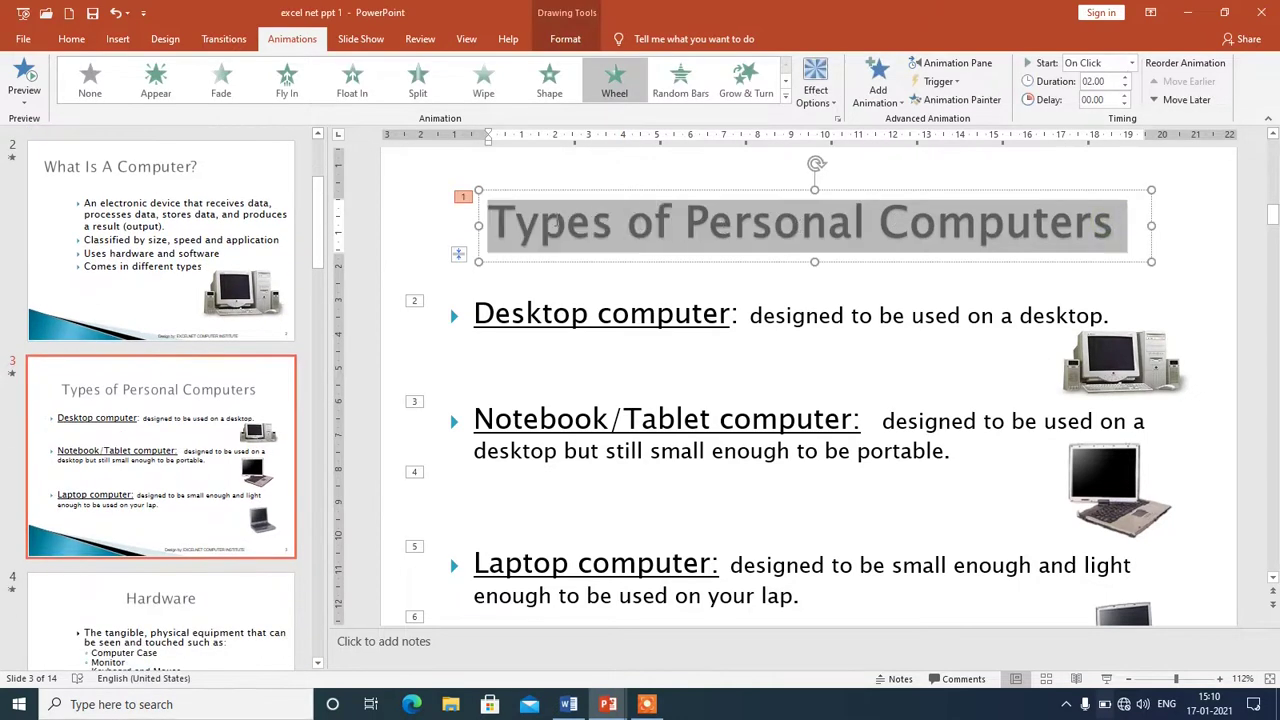
pyautogui.click(627, 238)
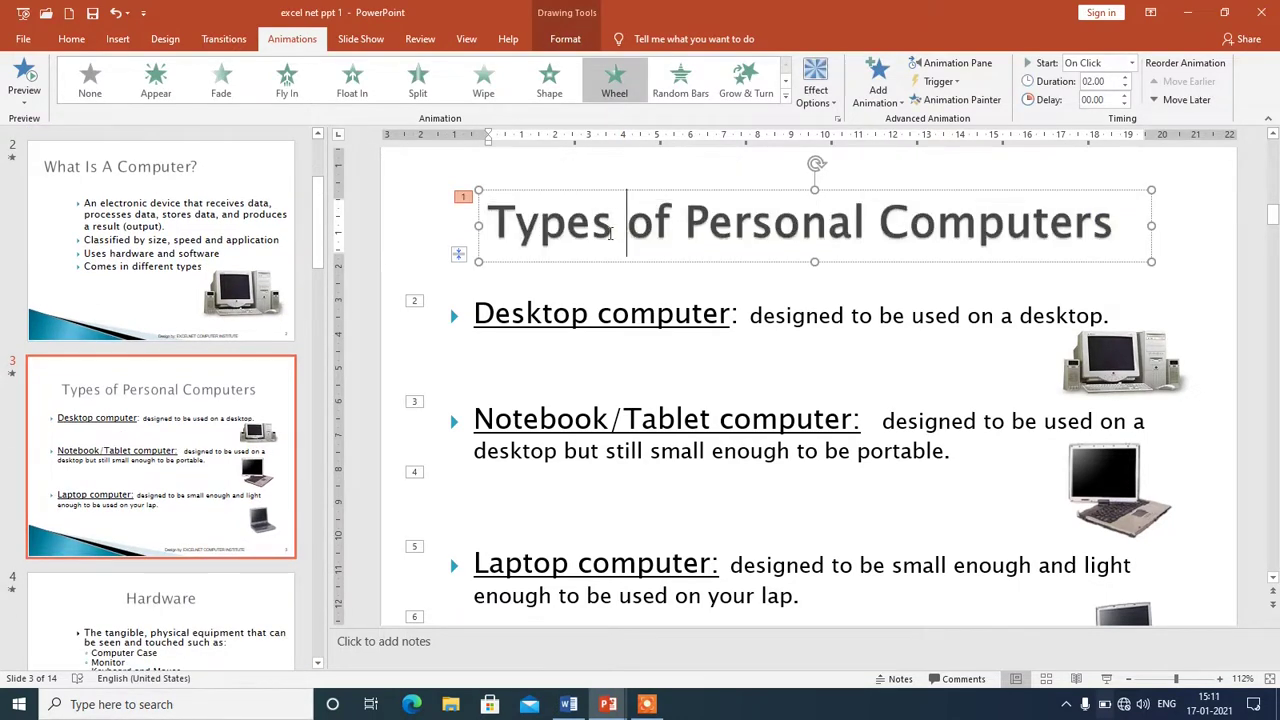
pyautogui.moveTo(1118, 217); pyautogui.dragTo(490, 220)
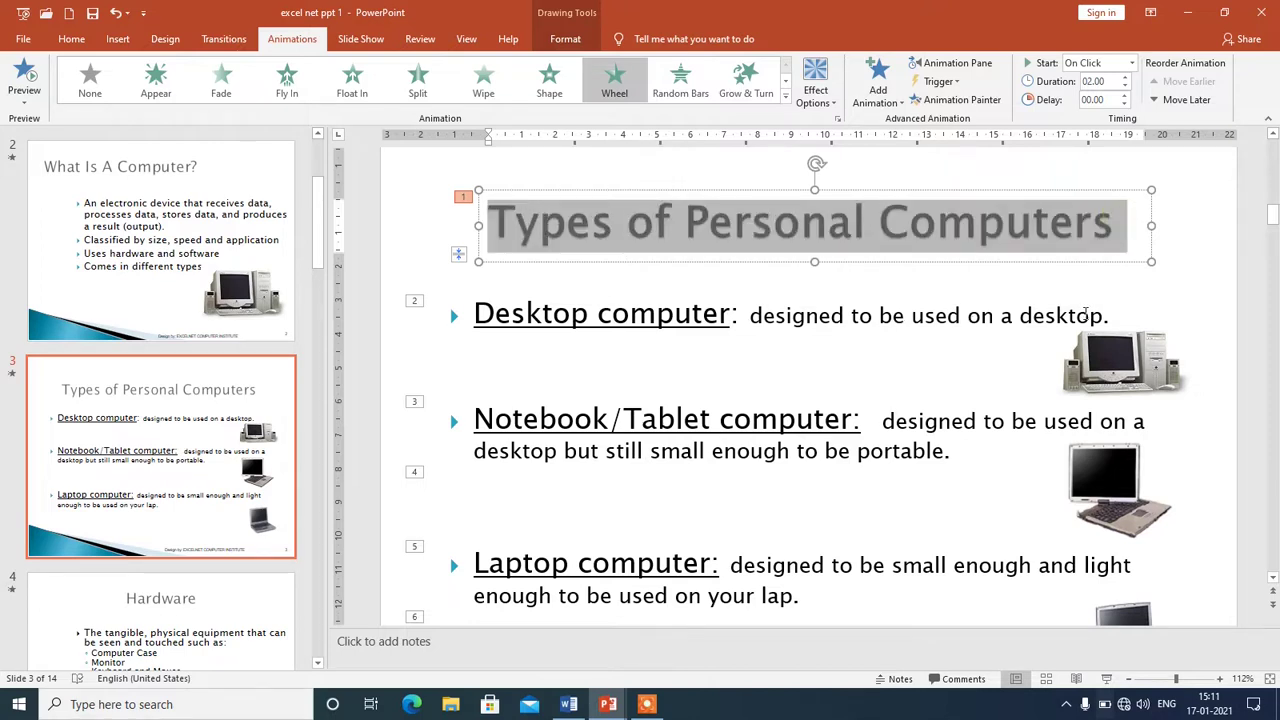
pyautogui.moveTo(1104, 315); pyautogui.dragTo(474, 315)
pyautogui.click(221, 80)
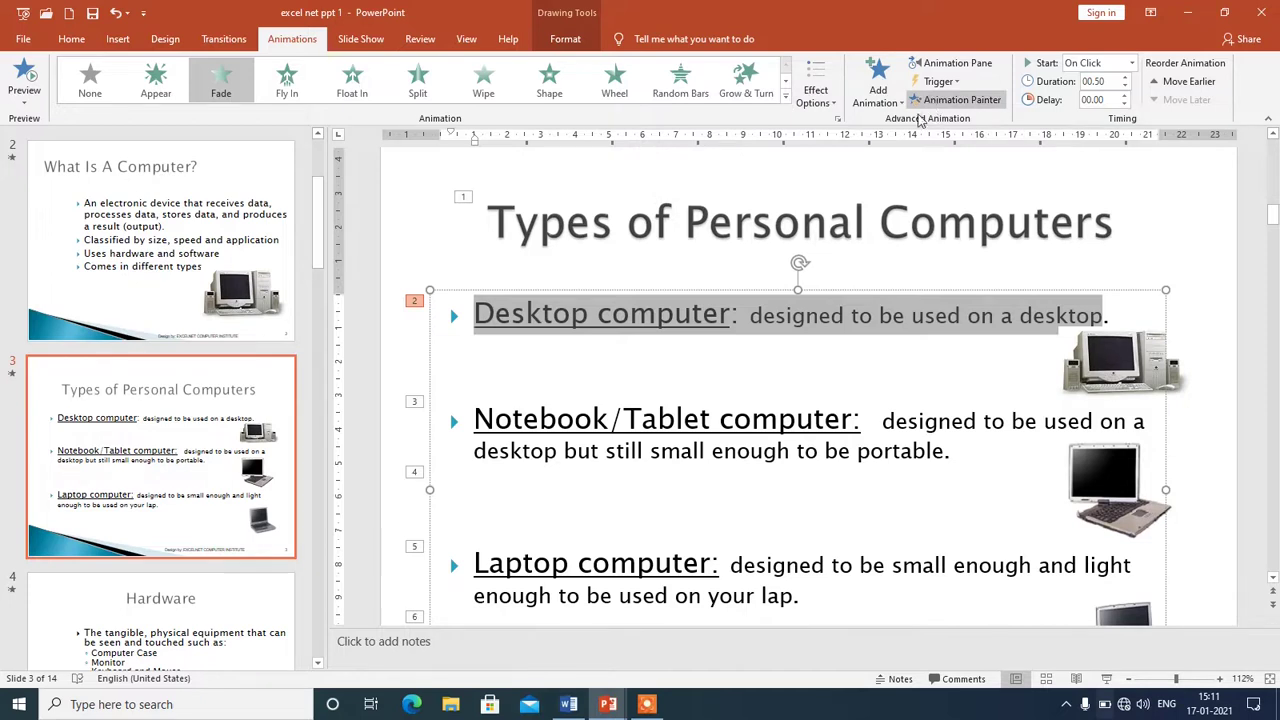
pyautogui.click(886, 262)
pyautogui.click(614, 80)
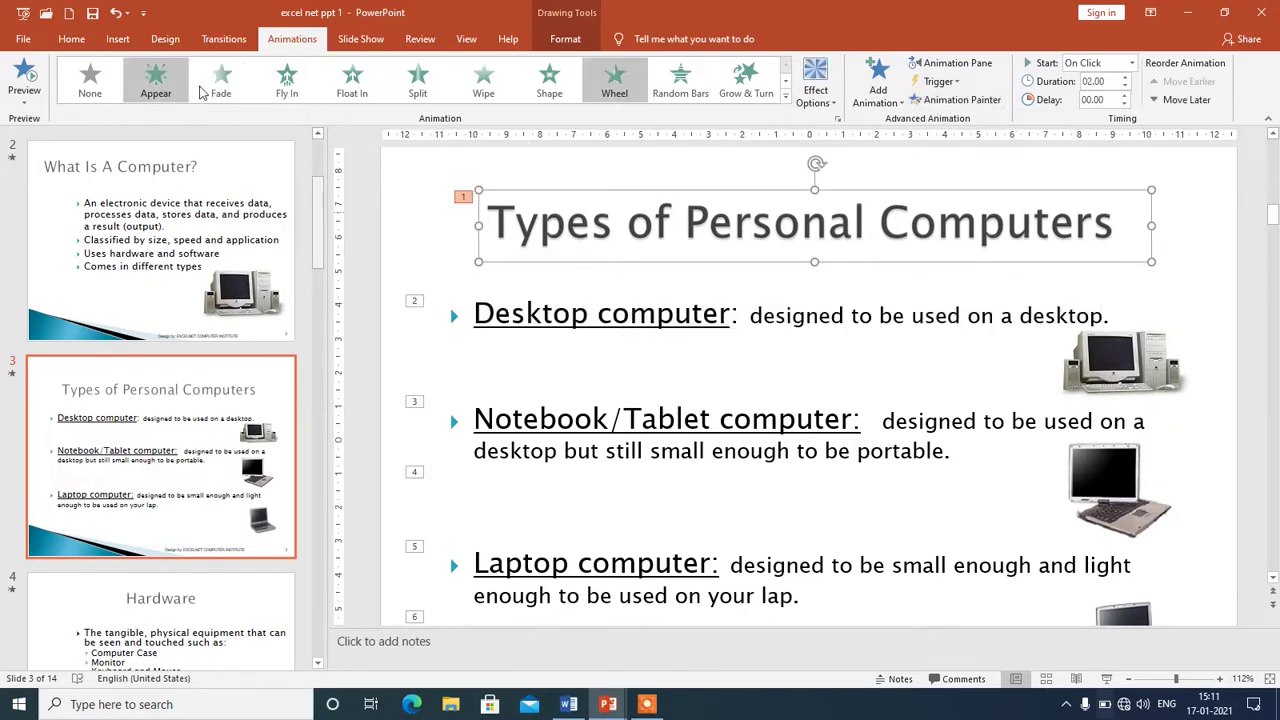